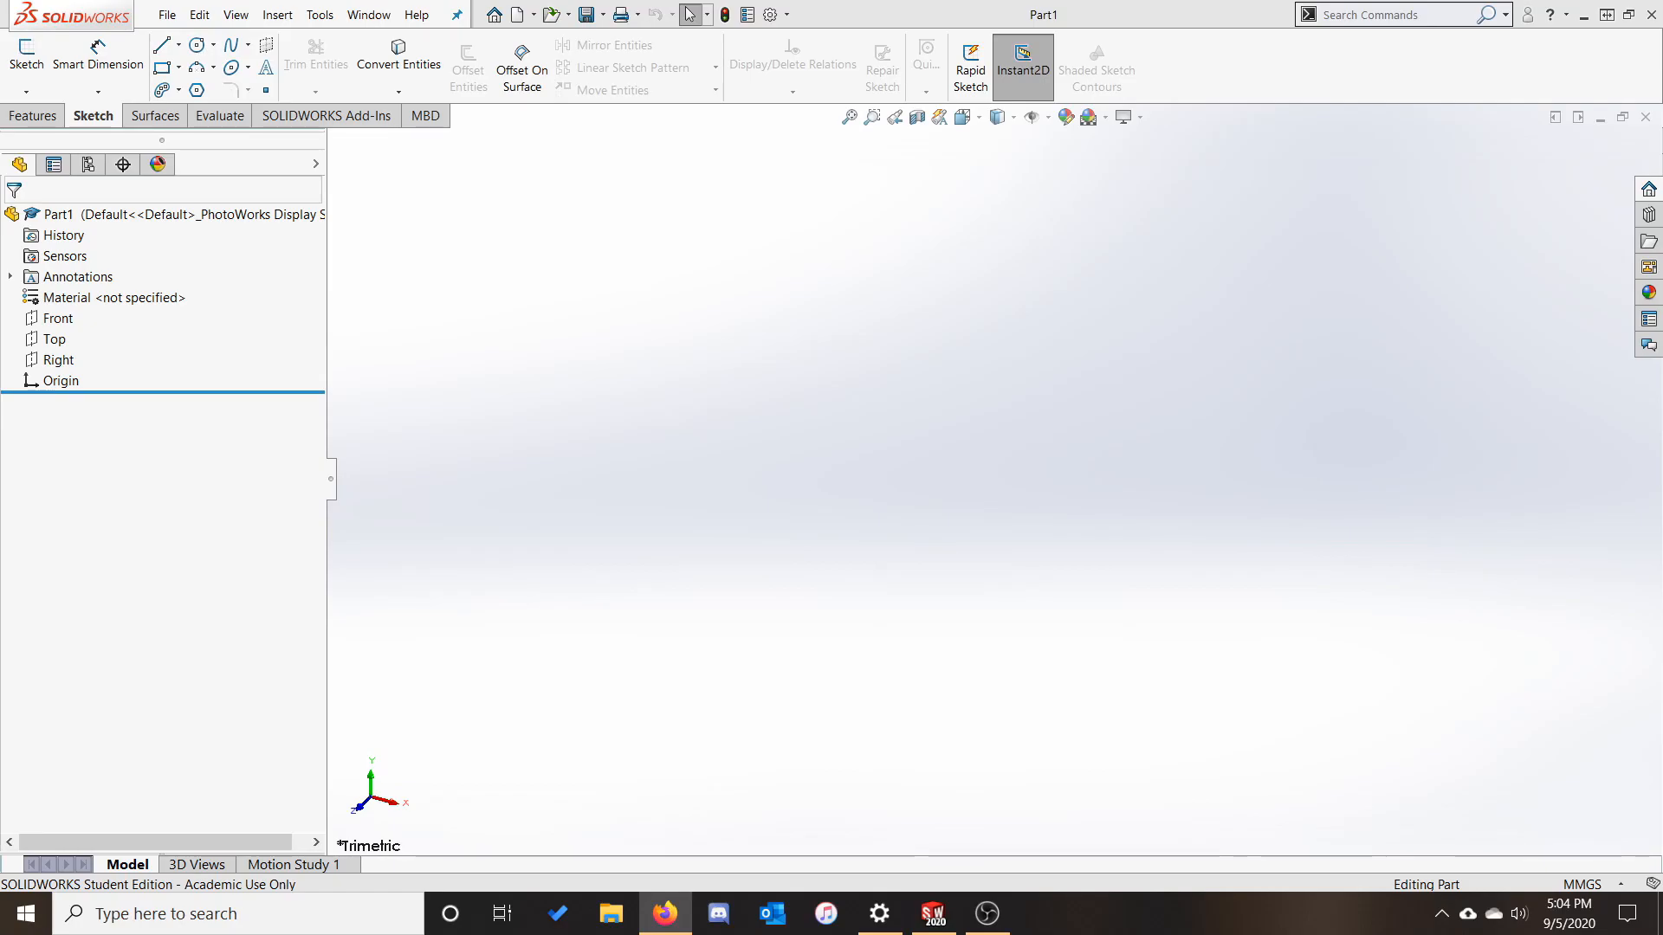
# Highlight the Front, Top and Right planes one after another to view their orientation.
pyautogui.click(1117, 402)
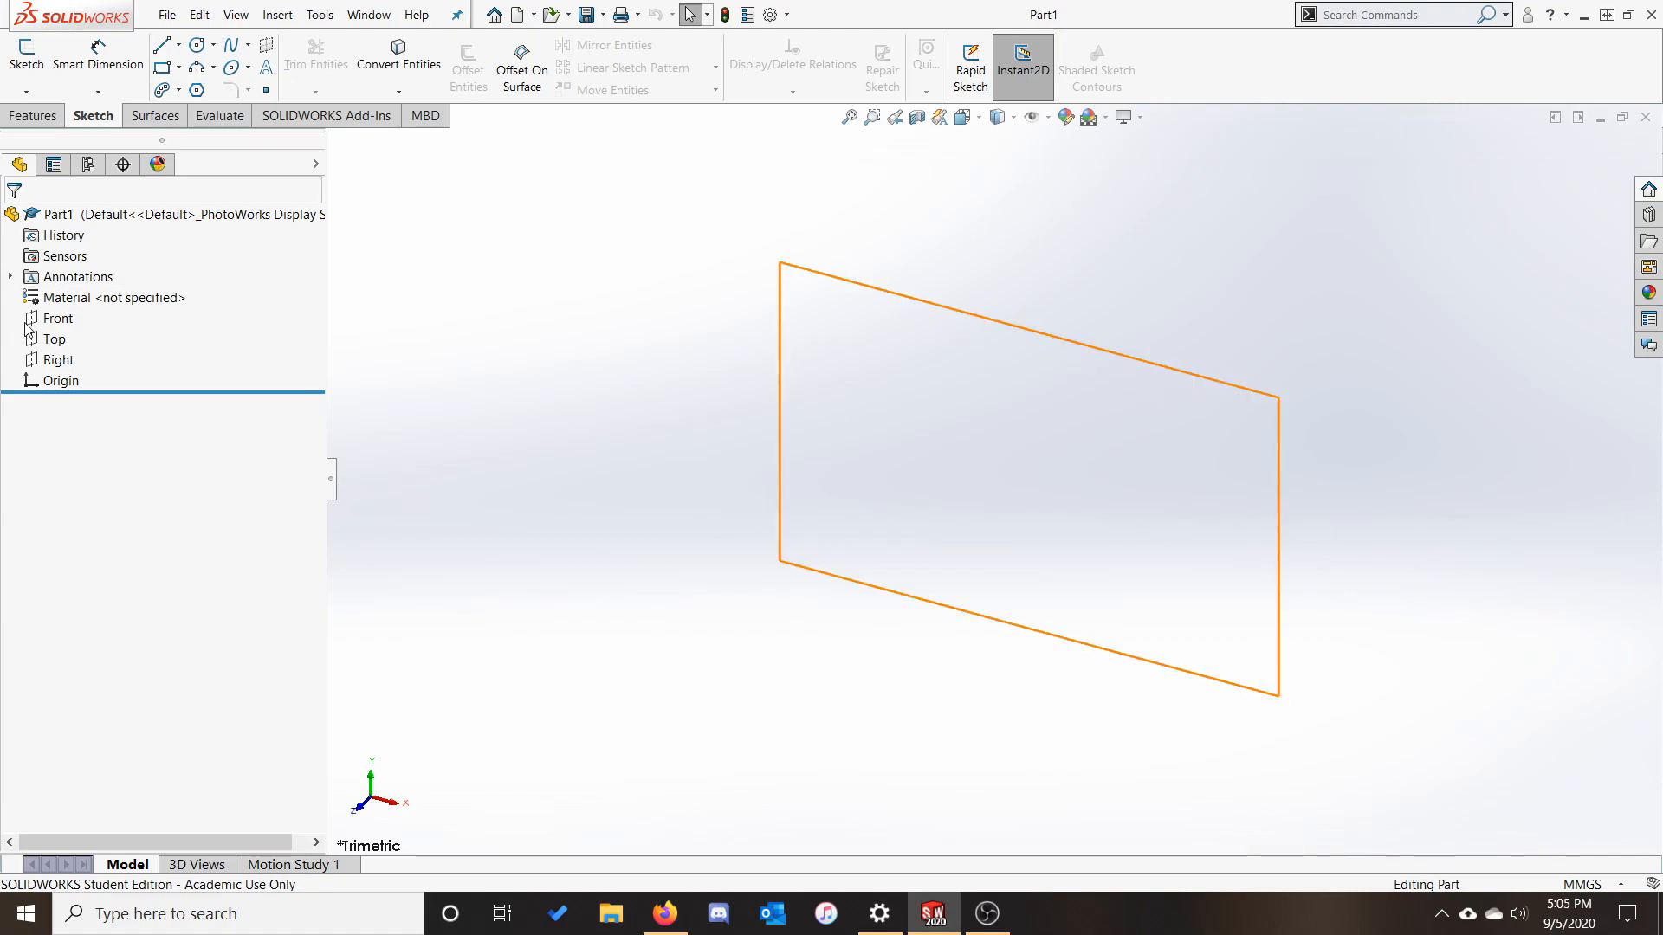
pyautogui.click(53, 319)
pyautogui.click(54, 340)
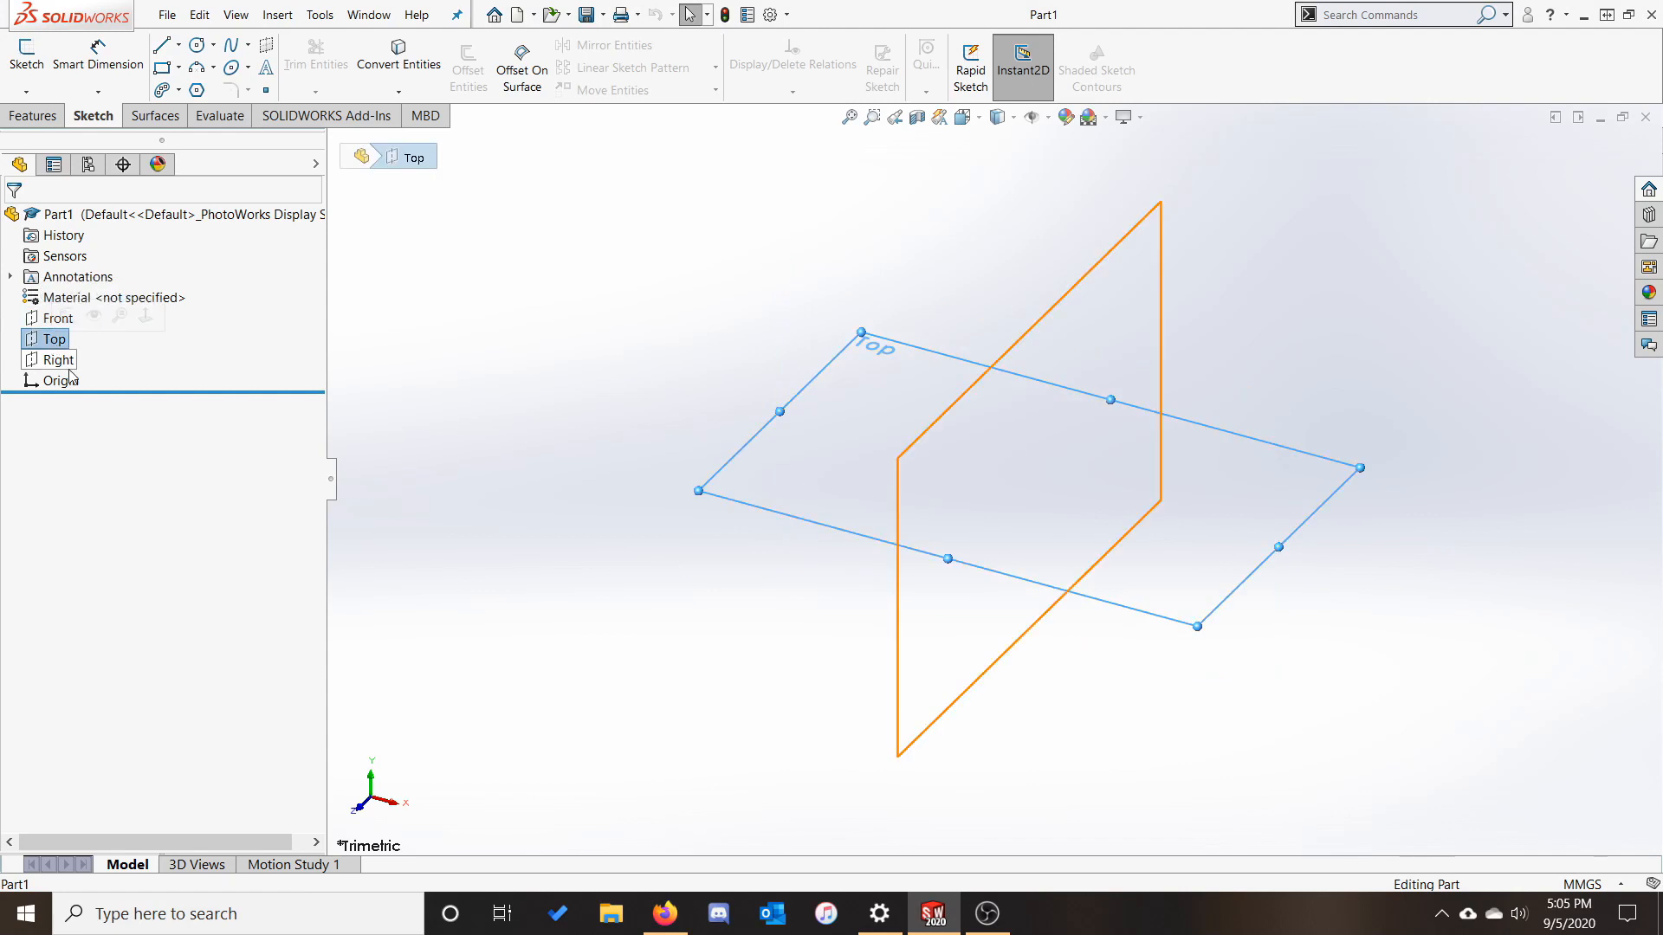
pyautogui.click(57, 360)
pyautogui.click(694, 293)
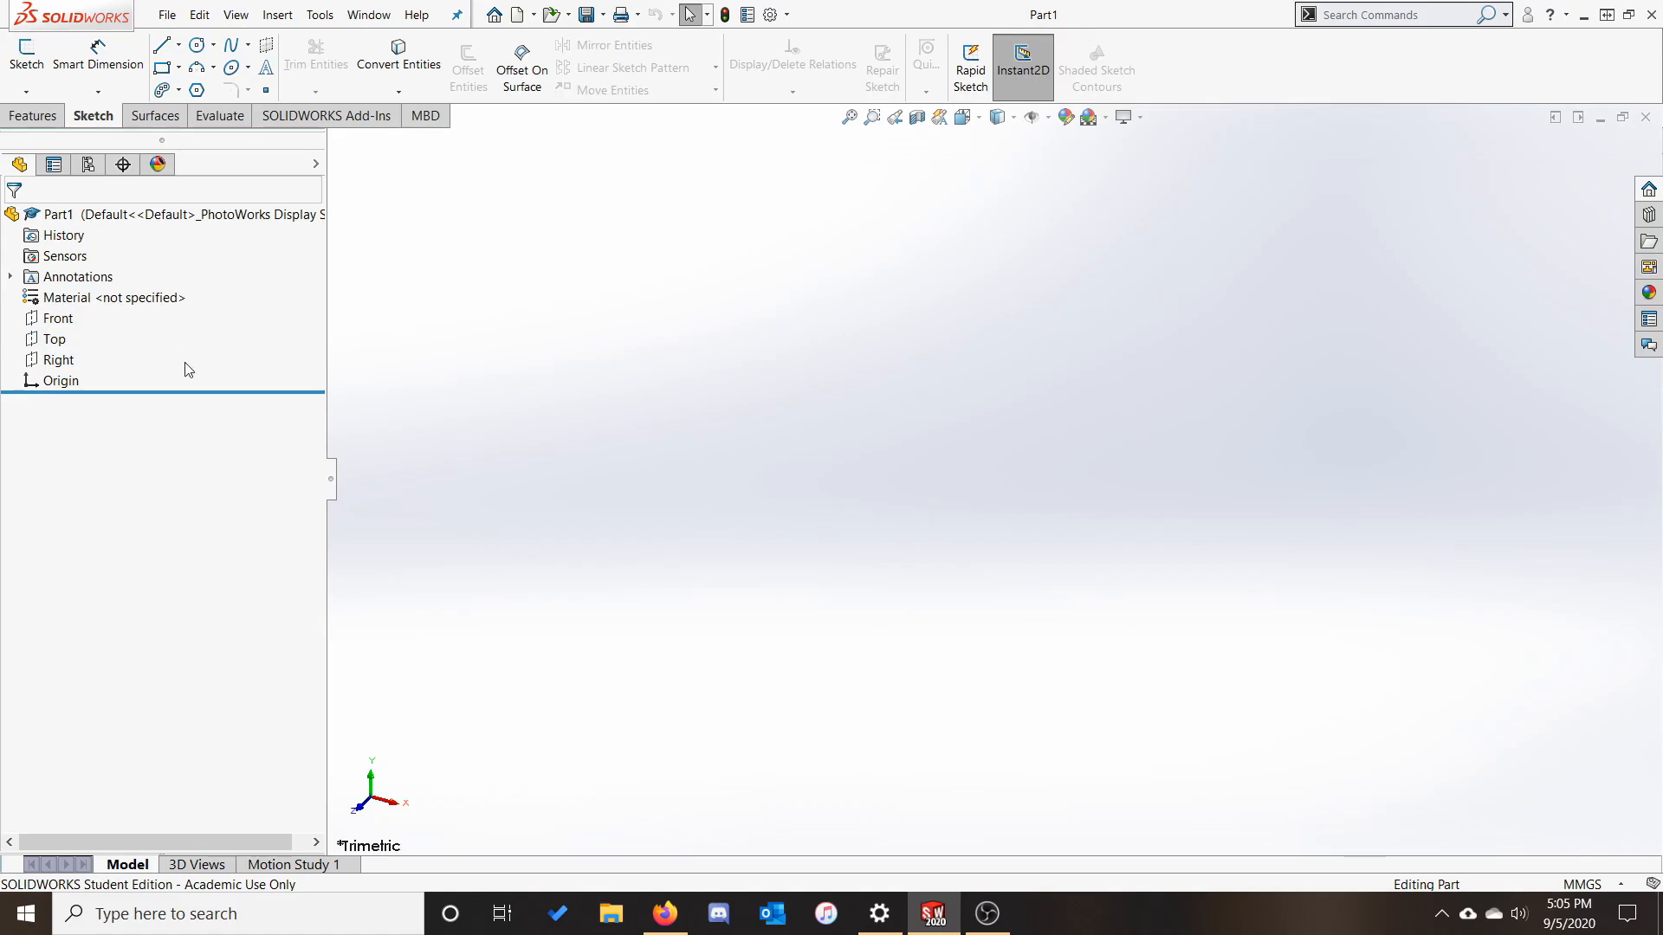
# Start a sketch on the Top plane and draw a corner rectangle about 51 mm wide from the origin.
pyautogui.rightClick(53, 339)
pyautogui.click(64, 315)
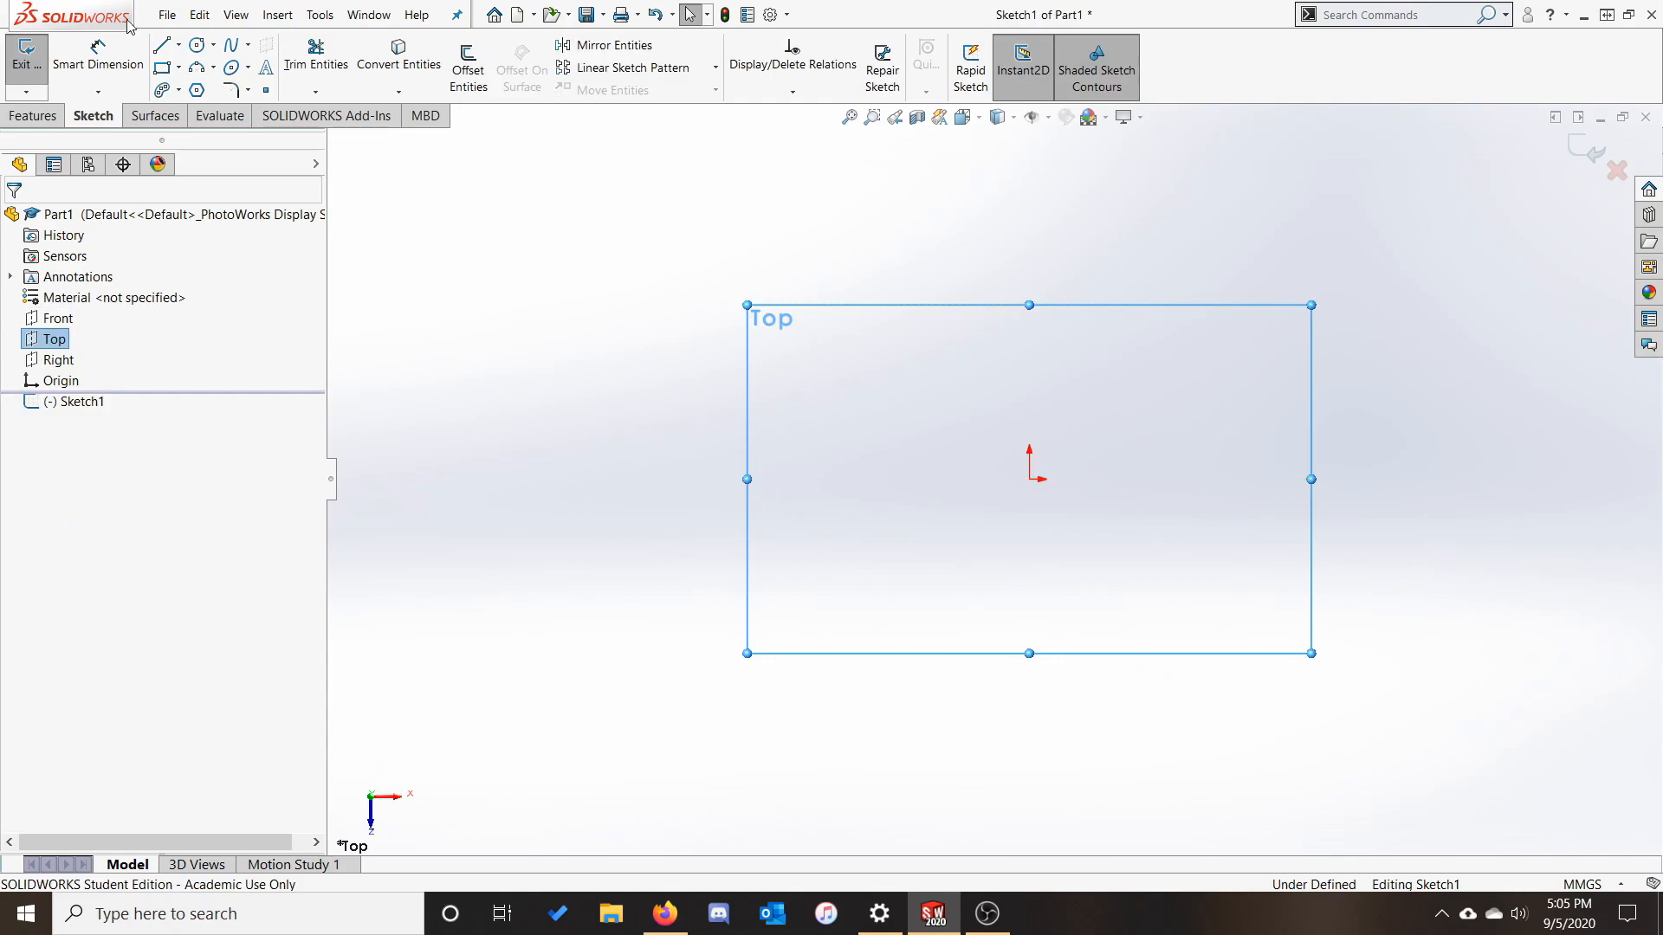
pyautogui.click(817, 486)
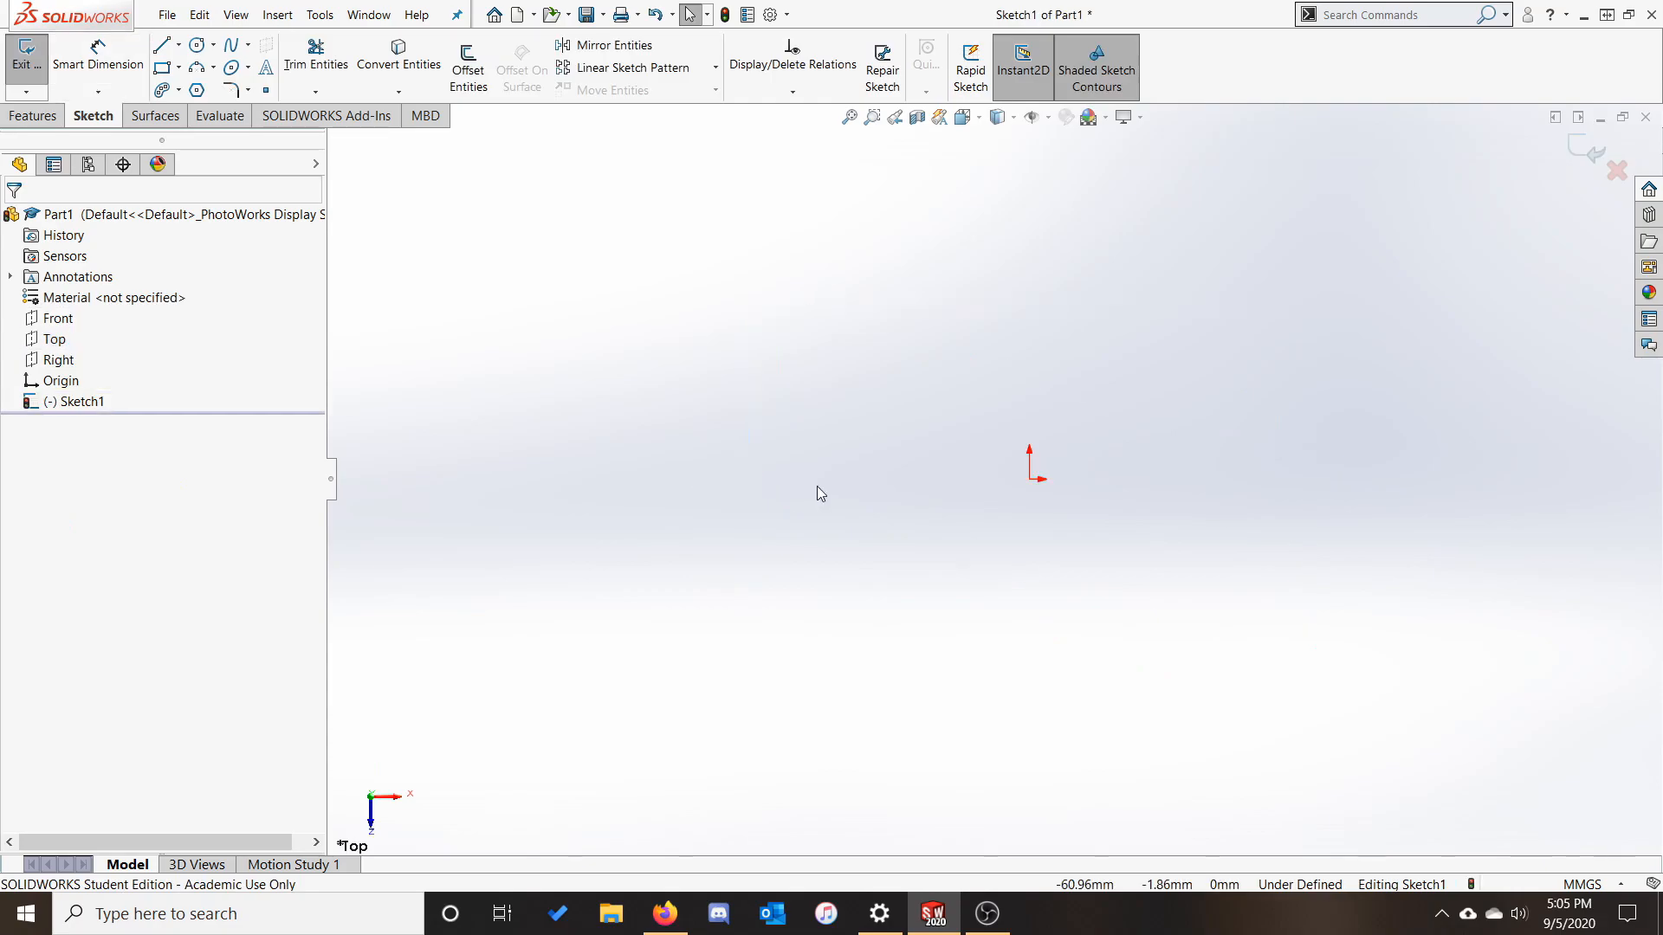
pyautogui.click(161, 74)
pyautogui.click(1030, 479)
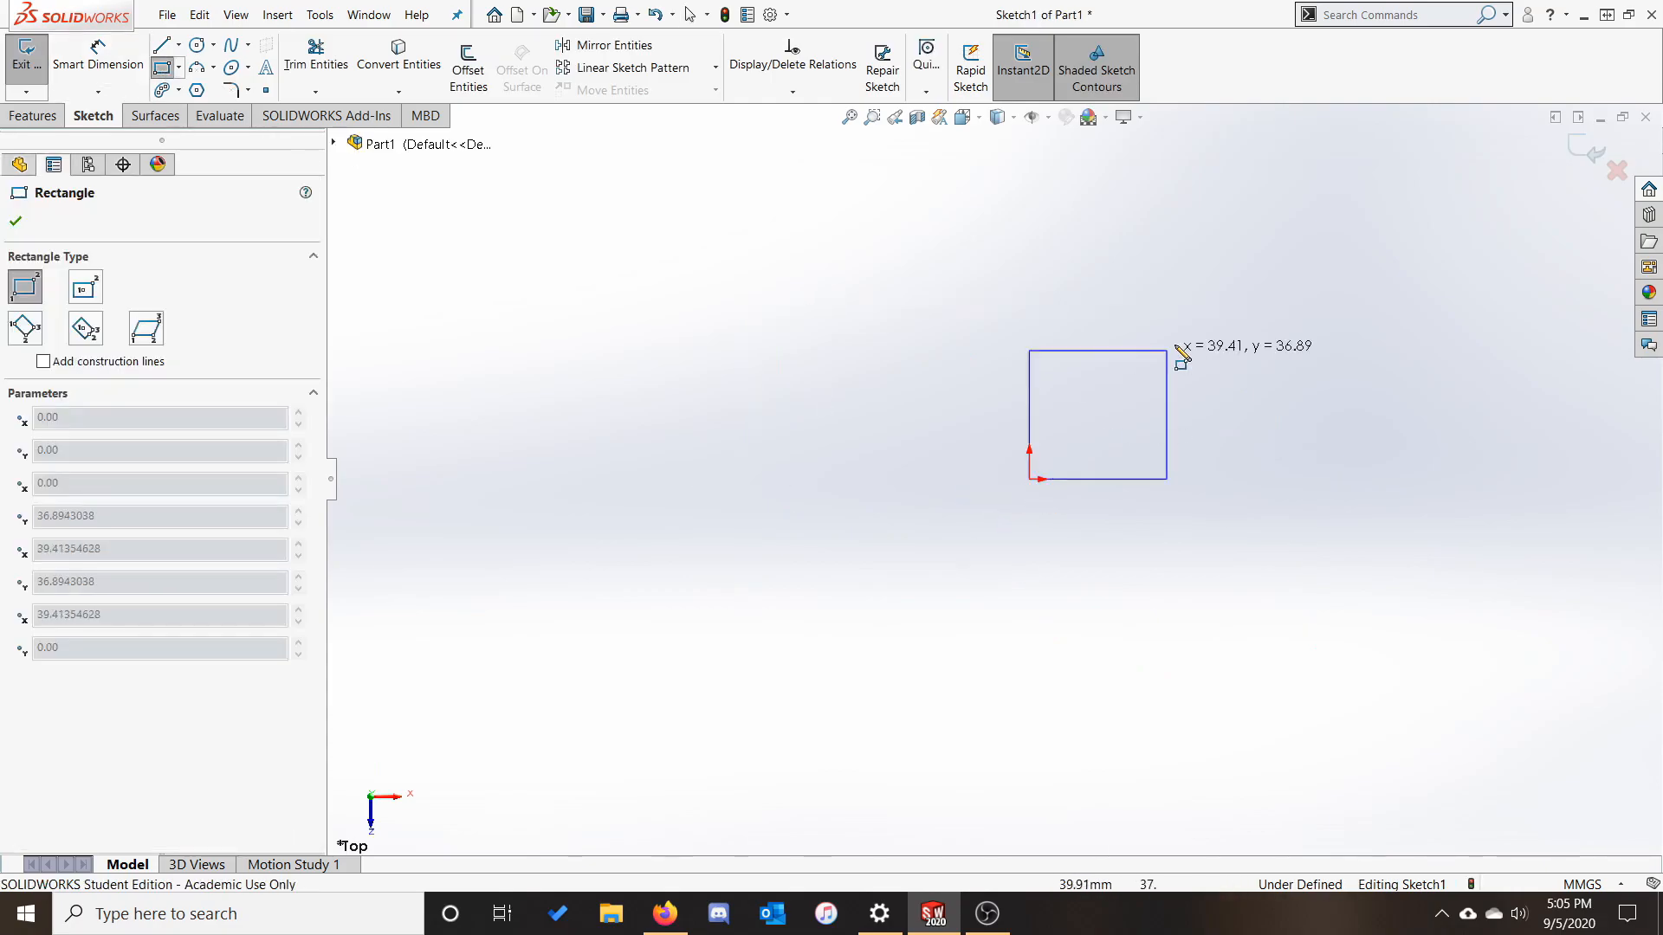
pyautogui.click(1207, 316)
pyautogui.press('Escape')
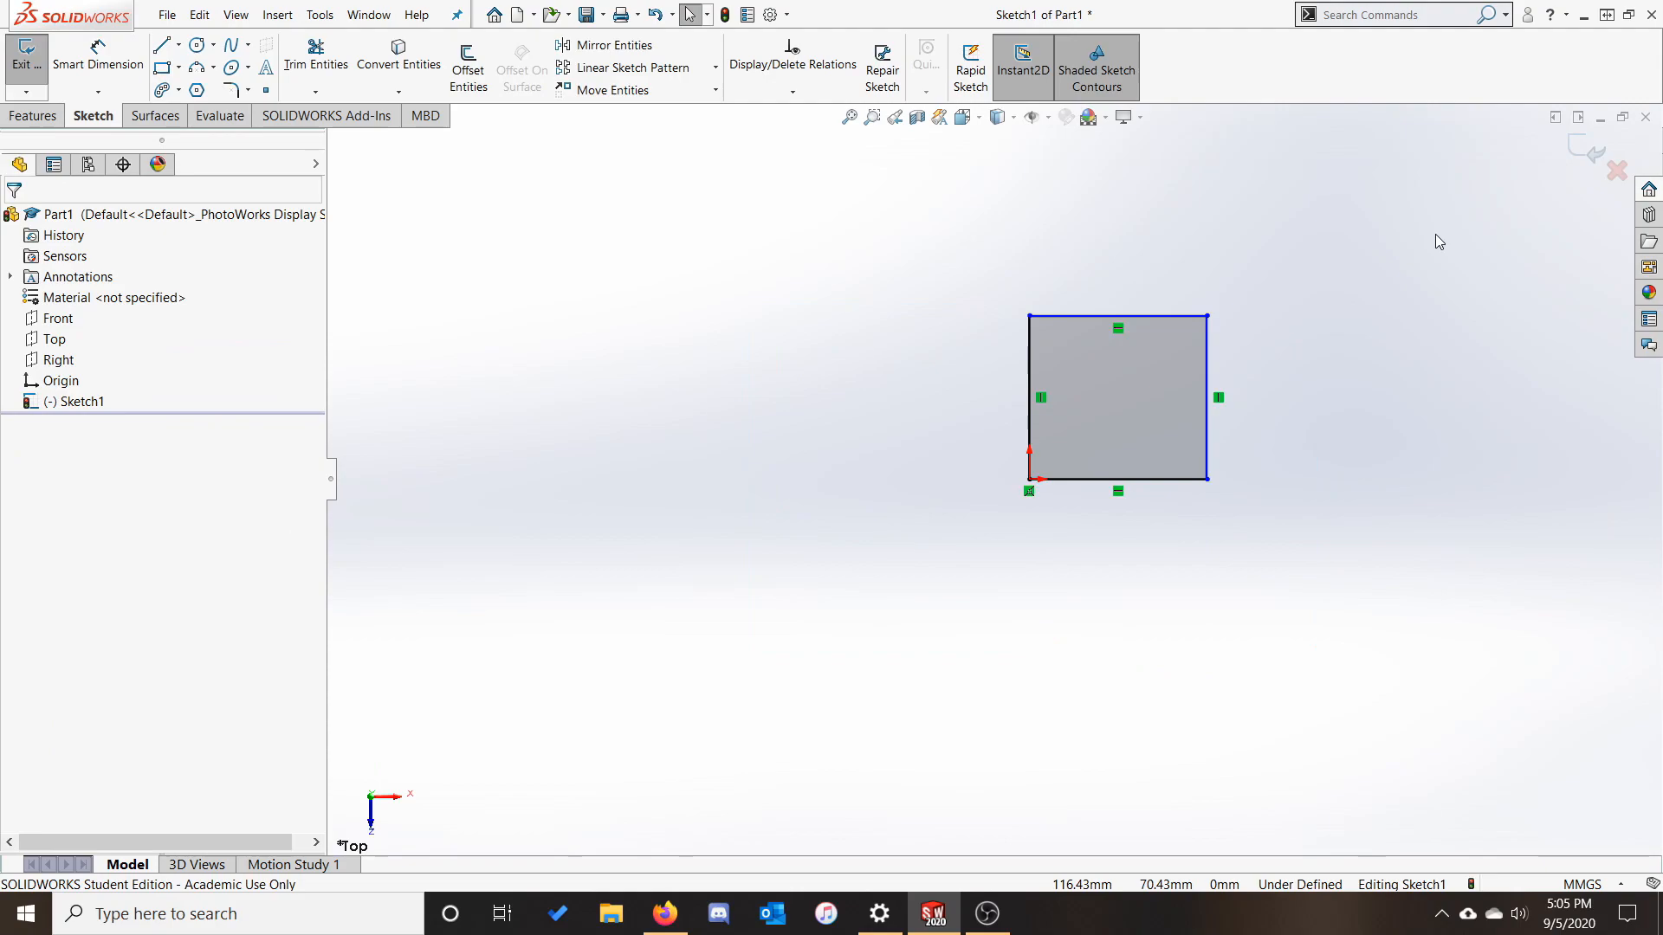
# Make two adjacent sides of the rectangle equal and dimension its width at 50 mm.
pyautogui.click(1180, 315)
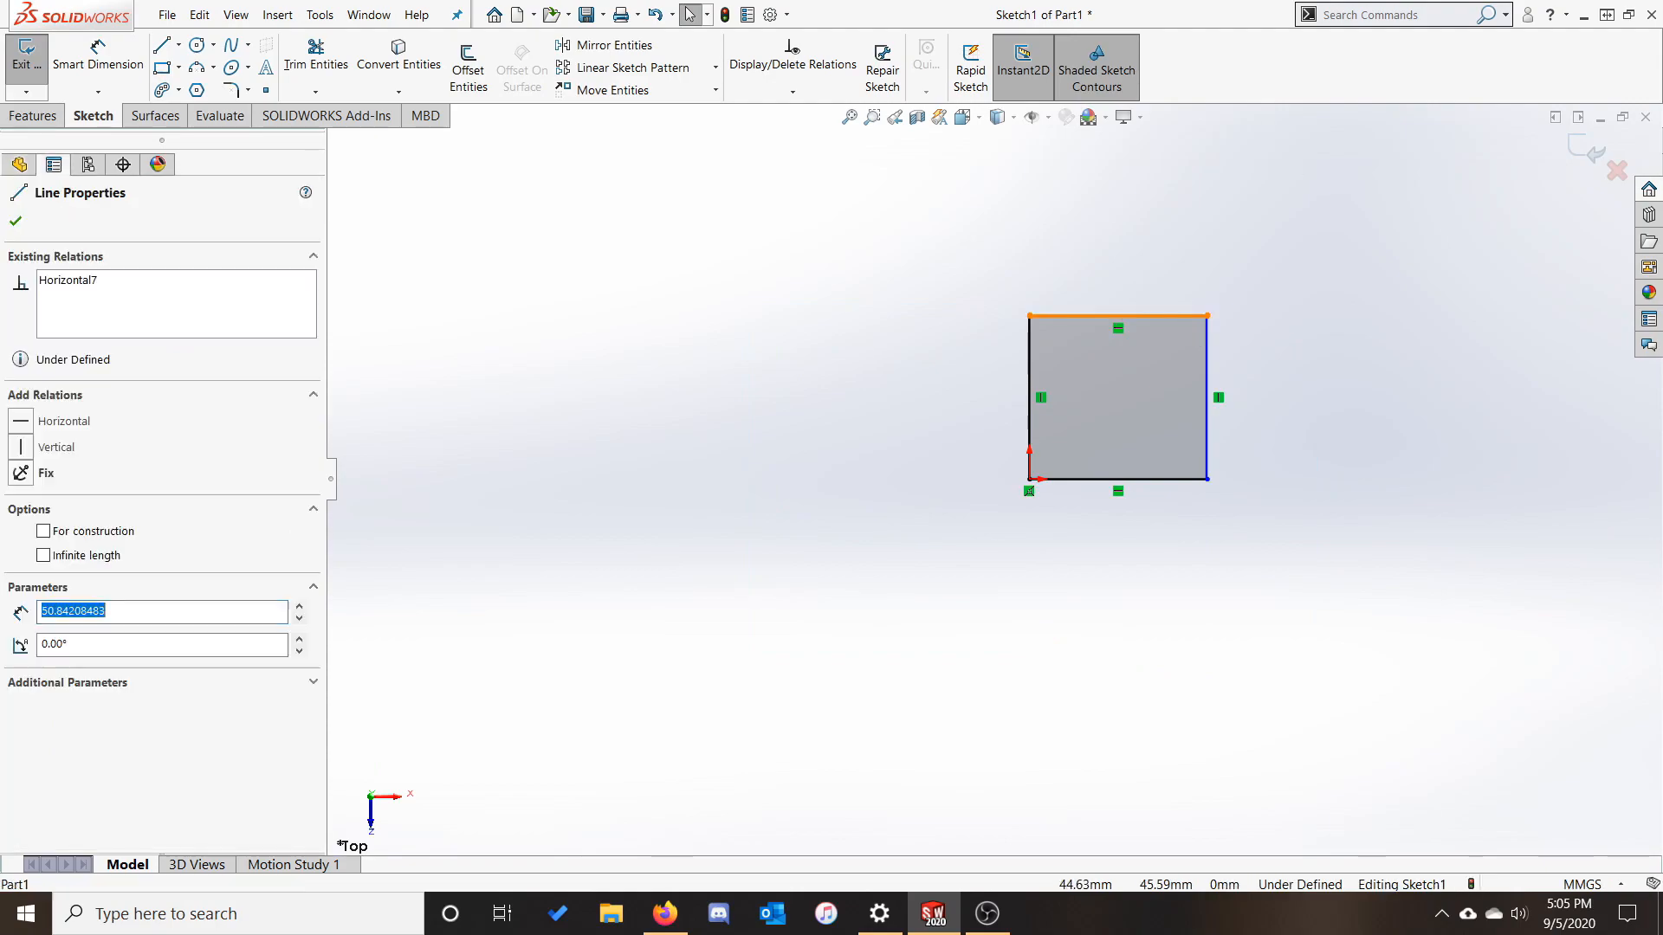
pyautogui.keyDown('ctrl'); pyautogui.click(1207, 353); pyautogui.keyUp('ctrl')
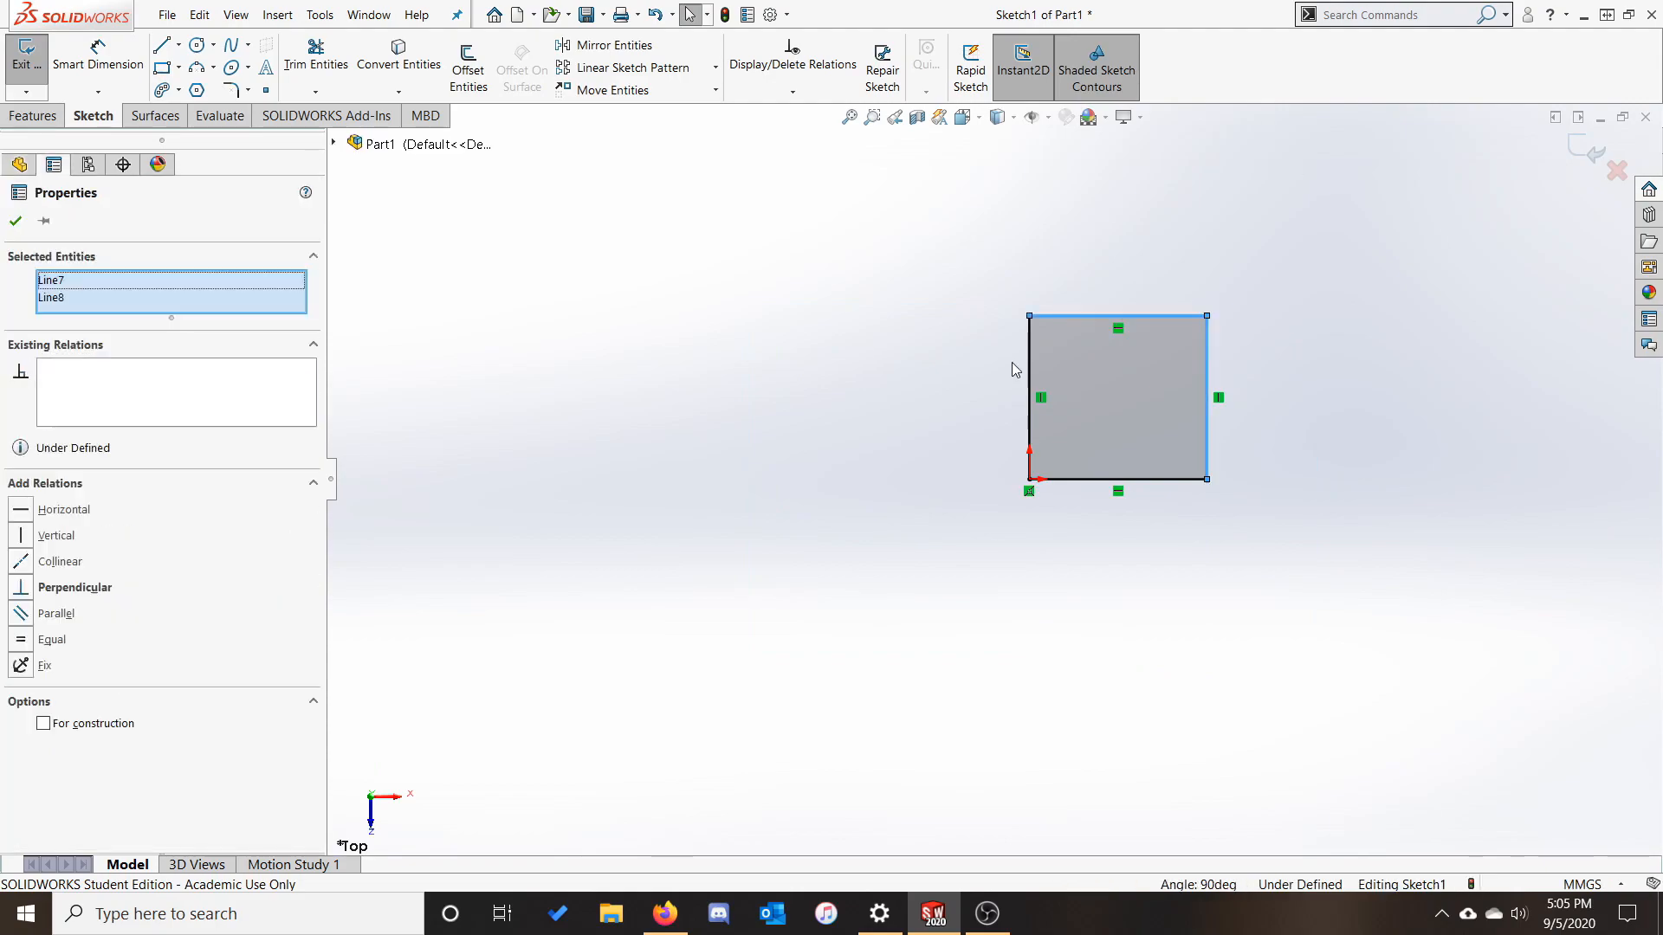
pyautogui.click(21, 639)
pyautogui.click(98, 54)
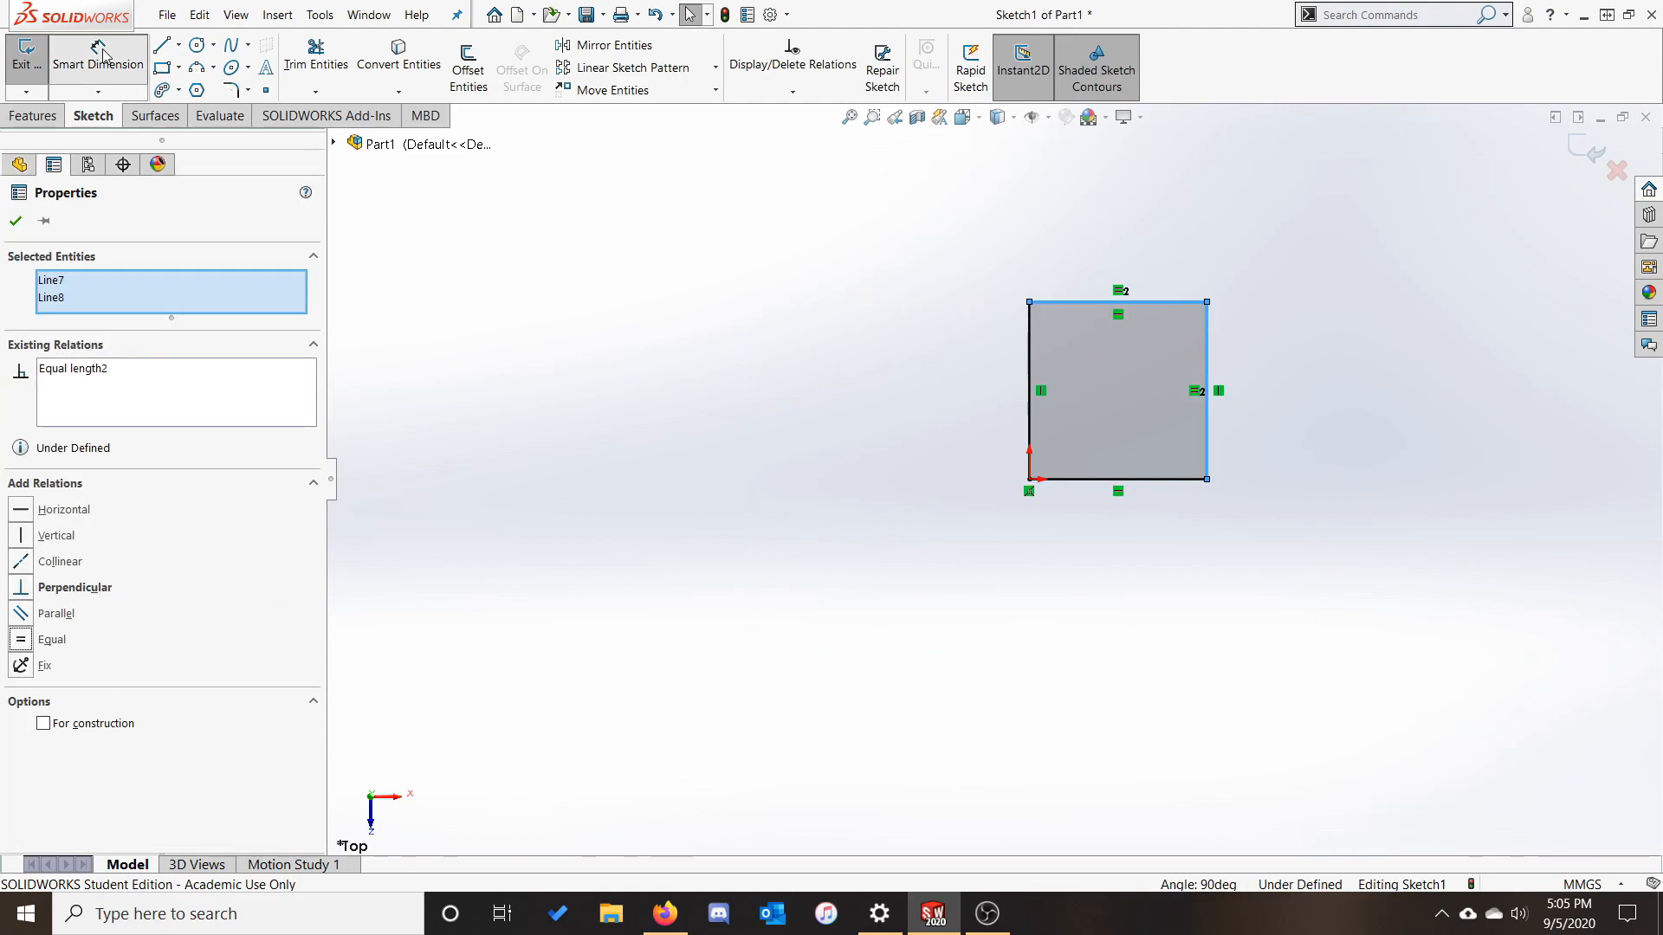
pyautogui.click(1193, 481)
pyautogui.click(1353, 617)
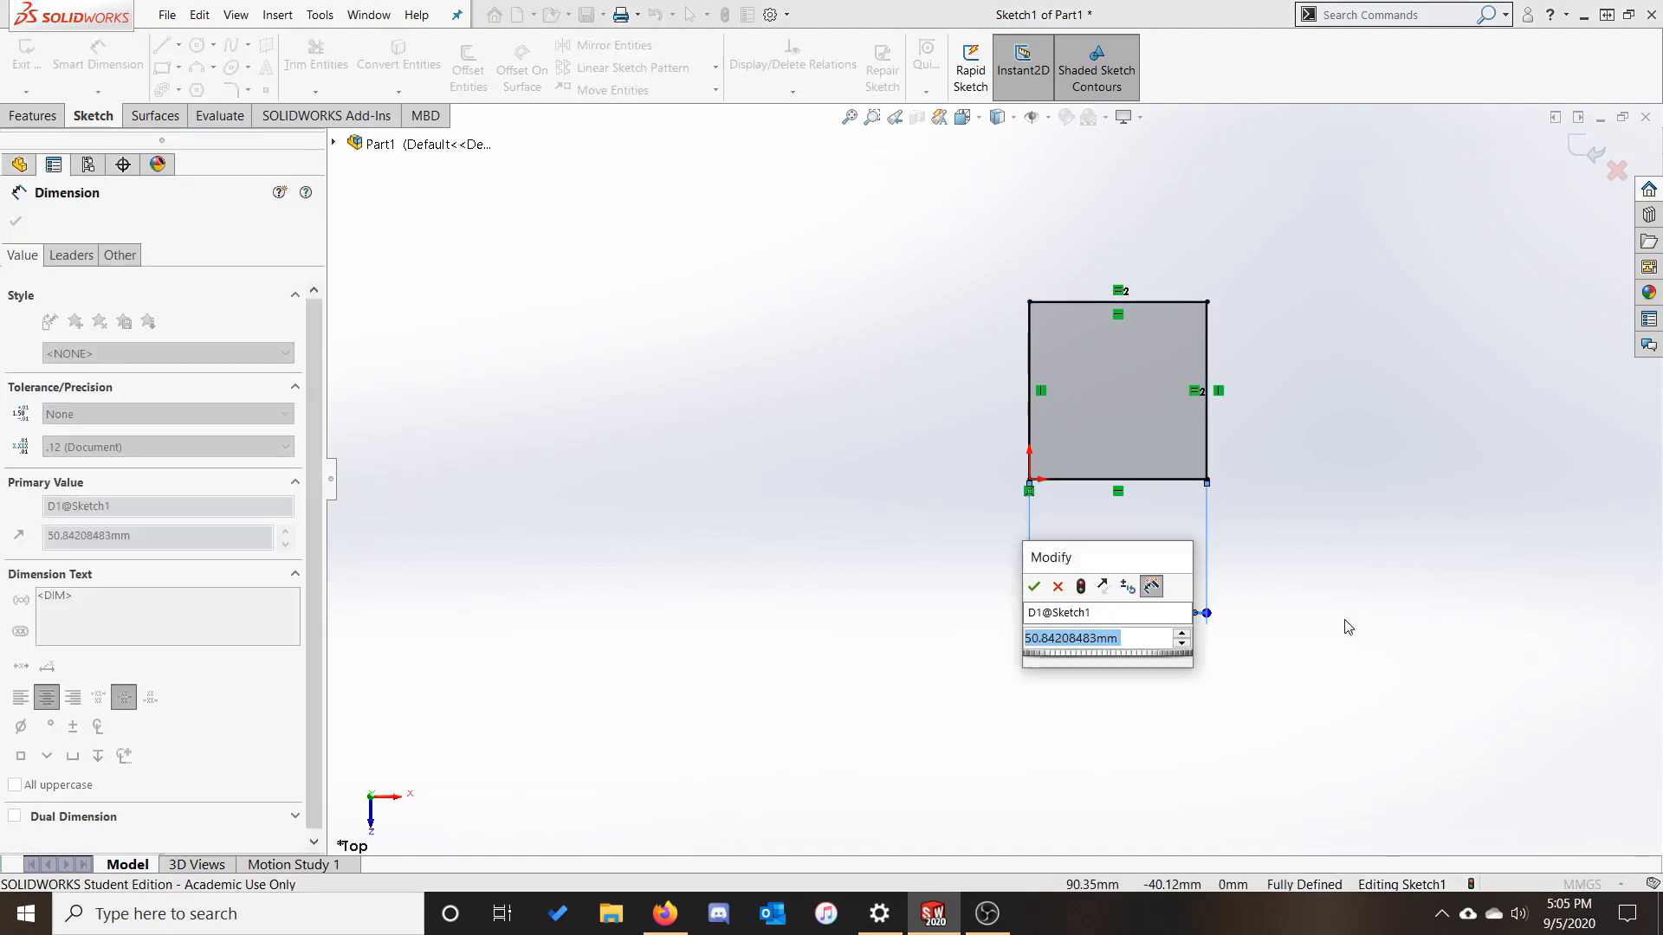
pyautogui.write('50')
pyautogui.press('Return')
pyautogui.press('Escape')
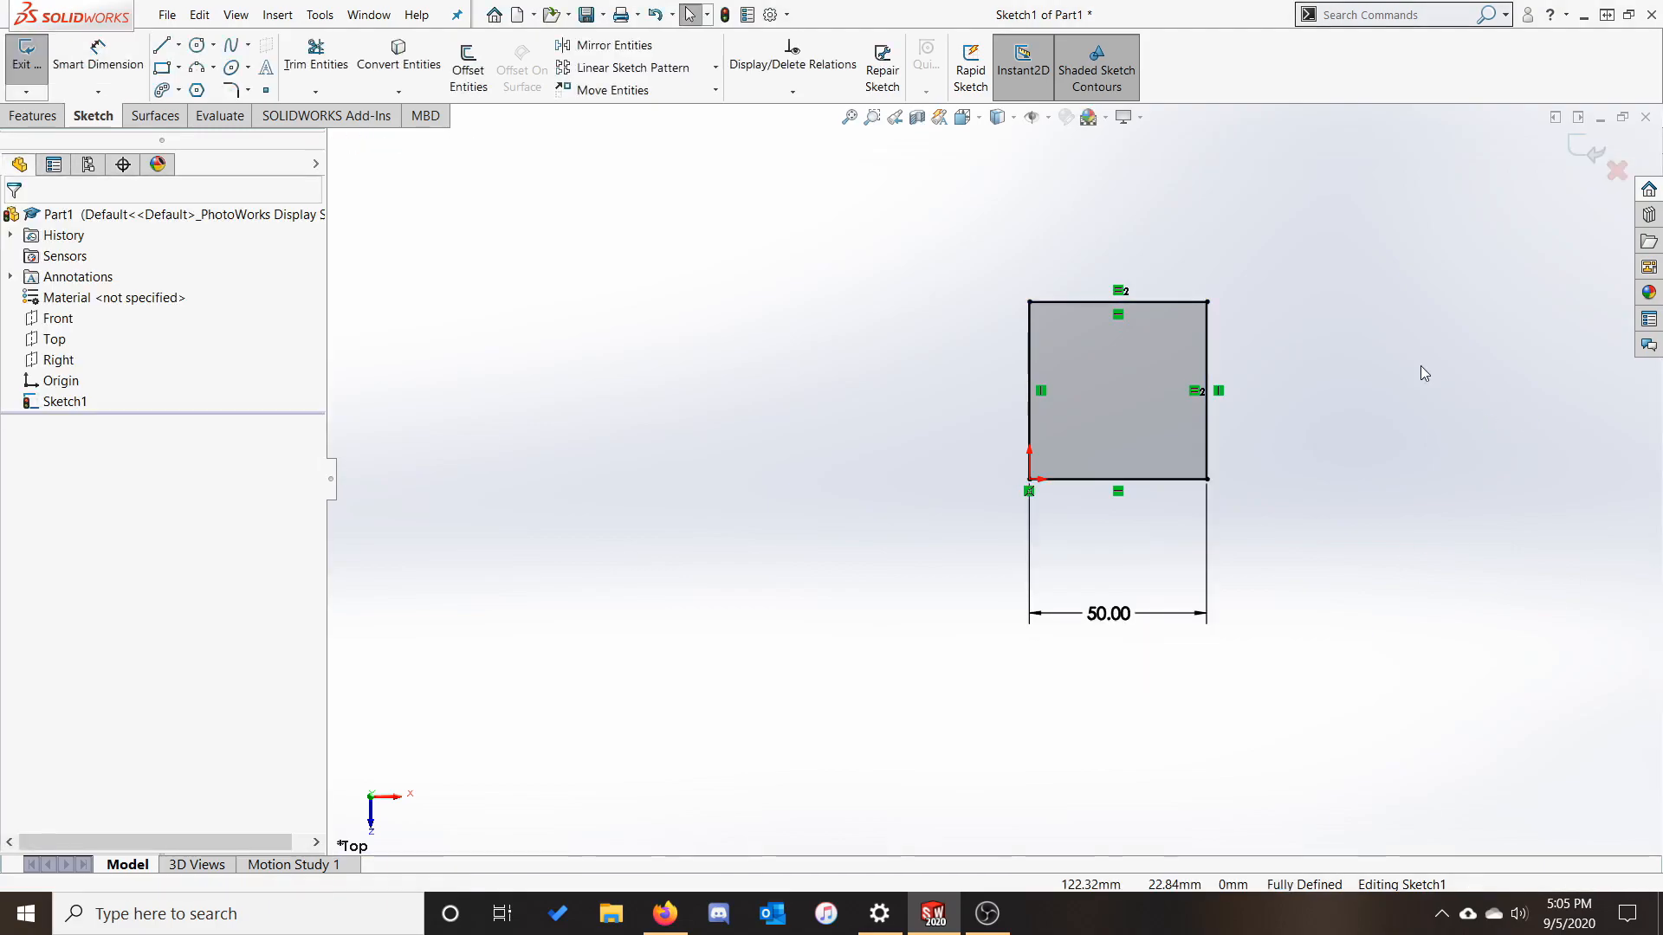
# Extrude the square sketch as a blind boss 50 mm deep.
pyautogui.click(32, 115)
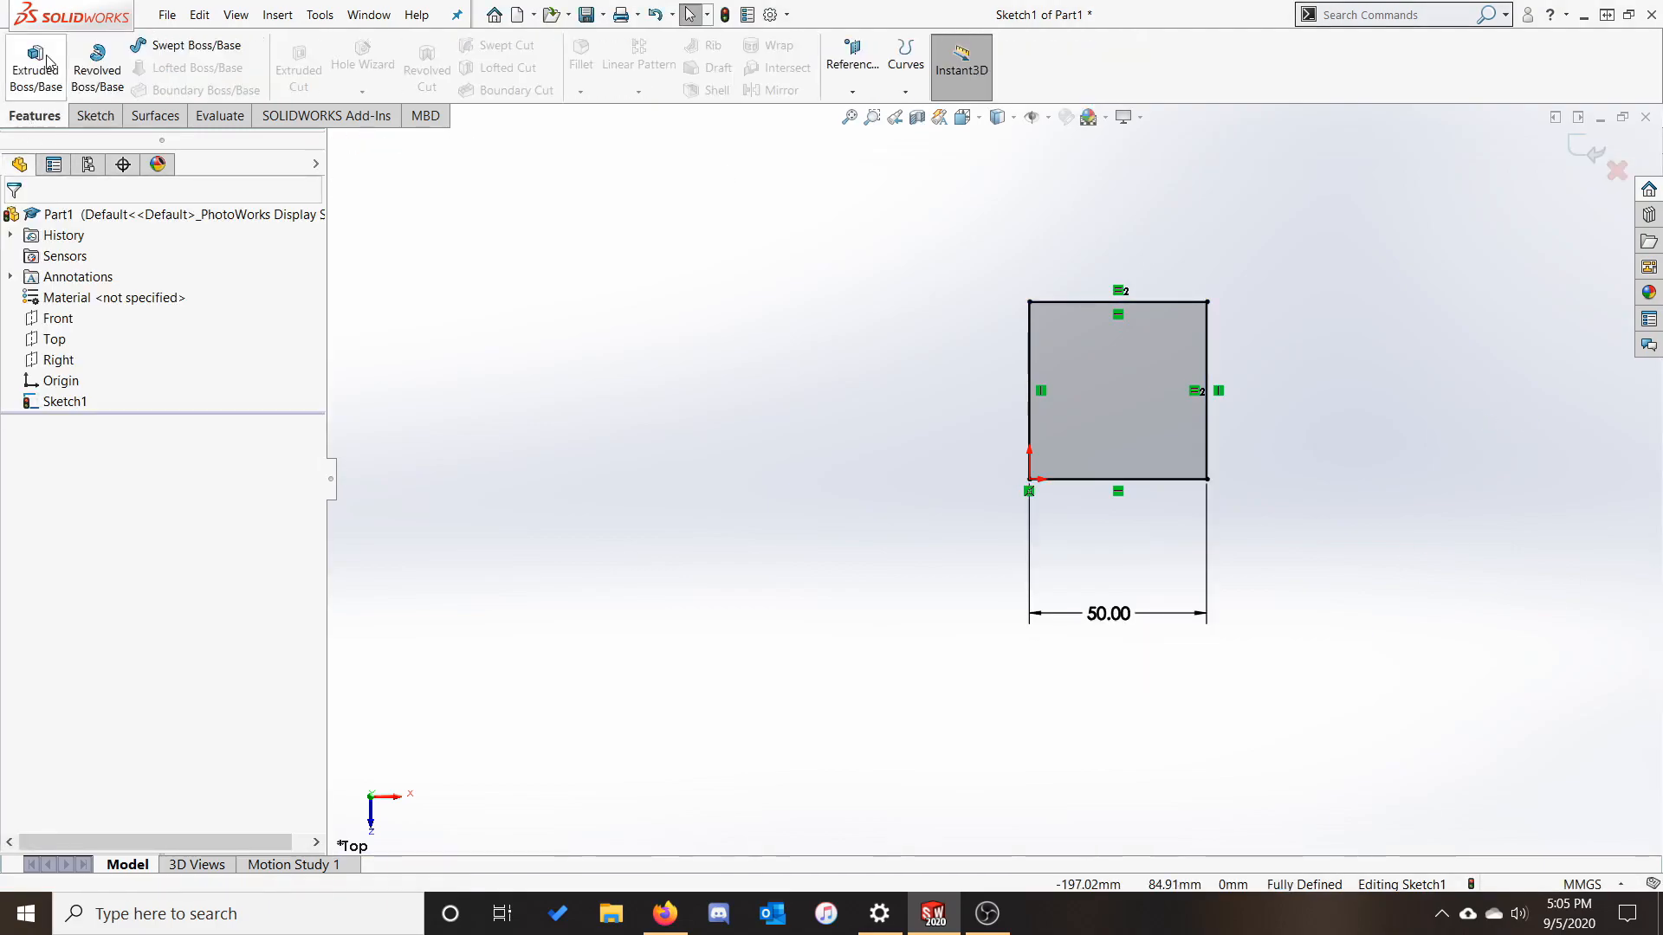
pyautogui.click(35, 68)
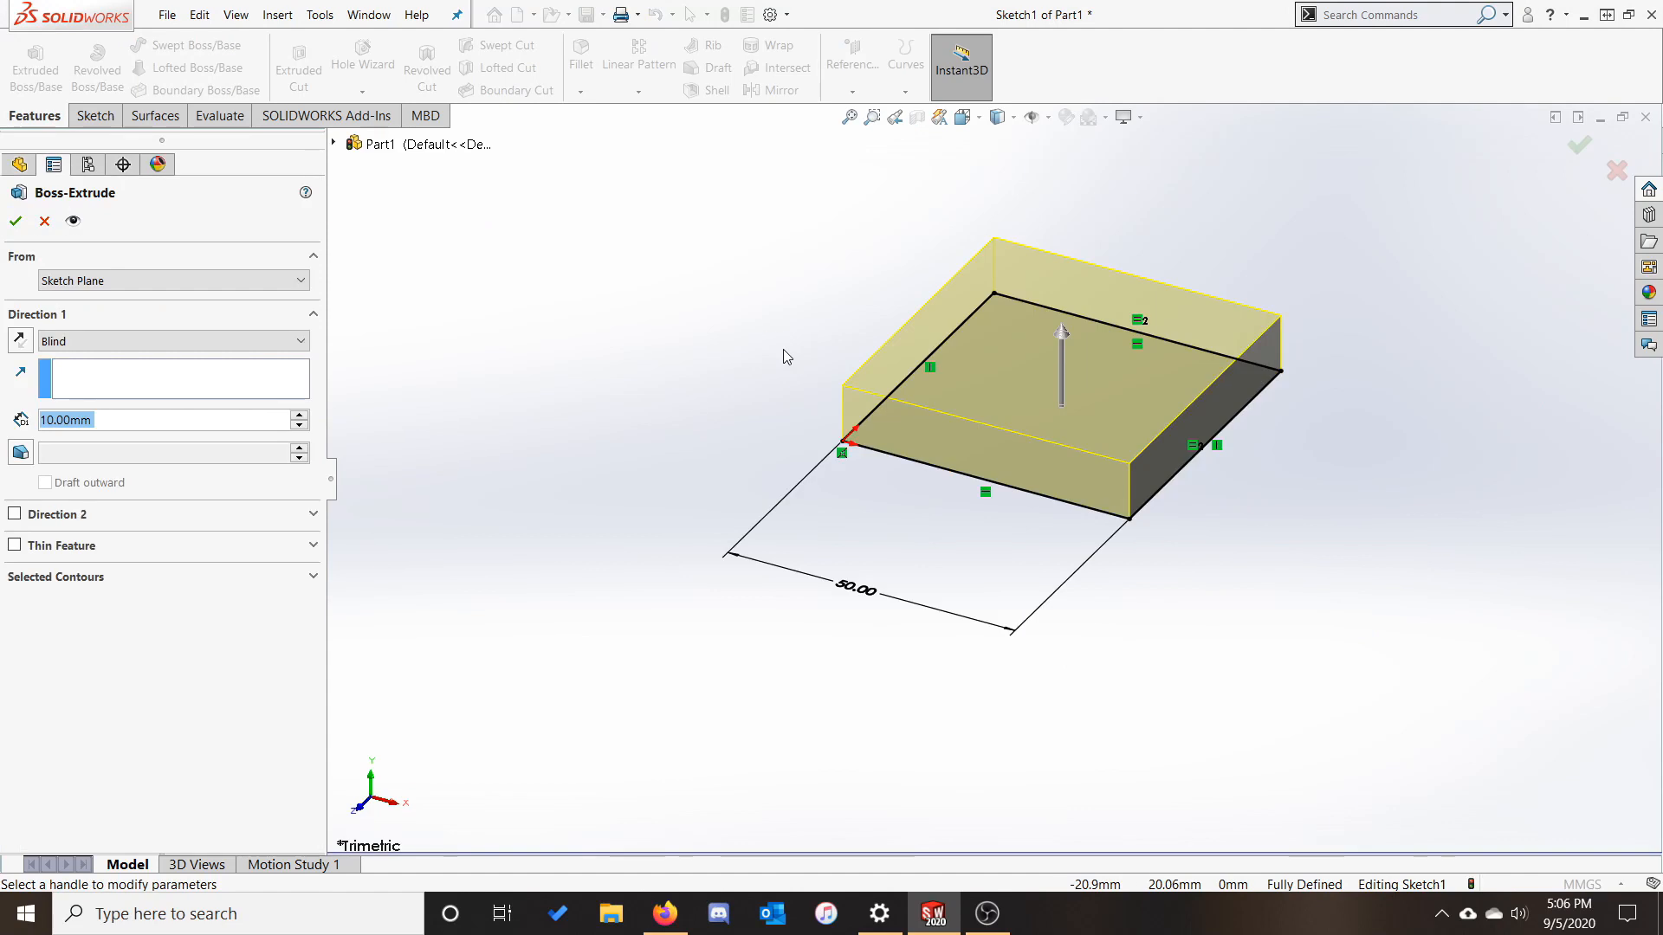
pyautogui.write('50')
pyautogui.press('Return')
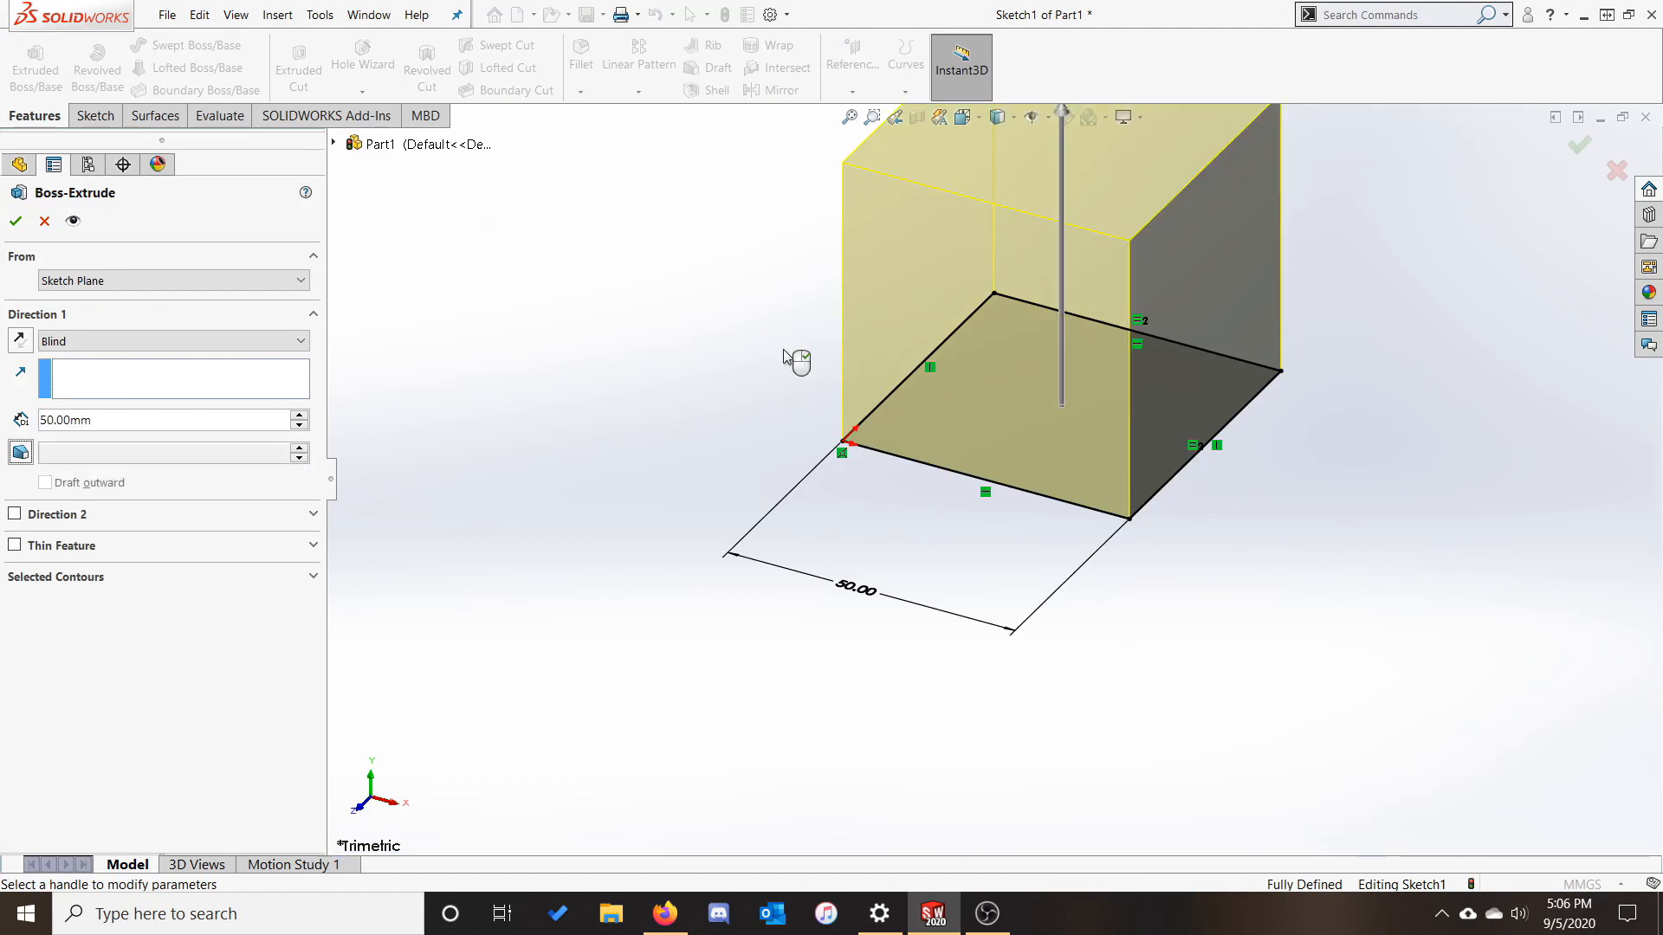
pyautogui.click(15, 222)
pyautogui.scroll(5, 751, 478)
pyautogui.scroll(-1, 1123, 358)
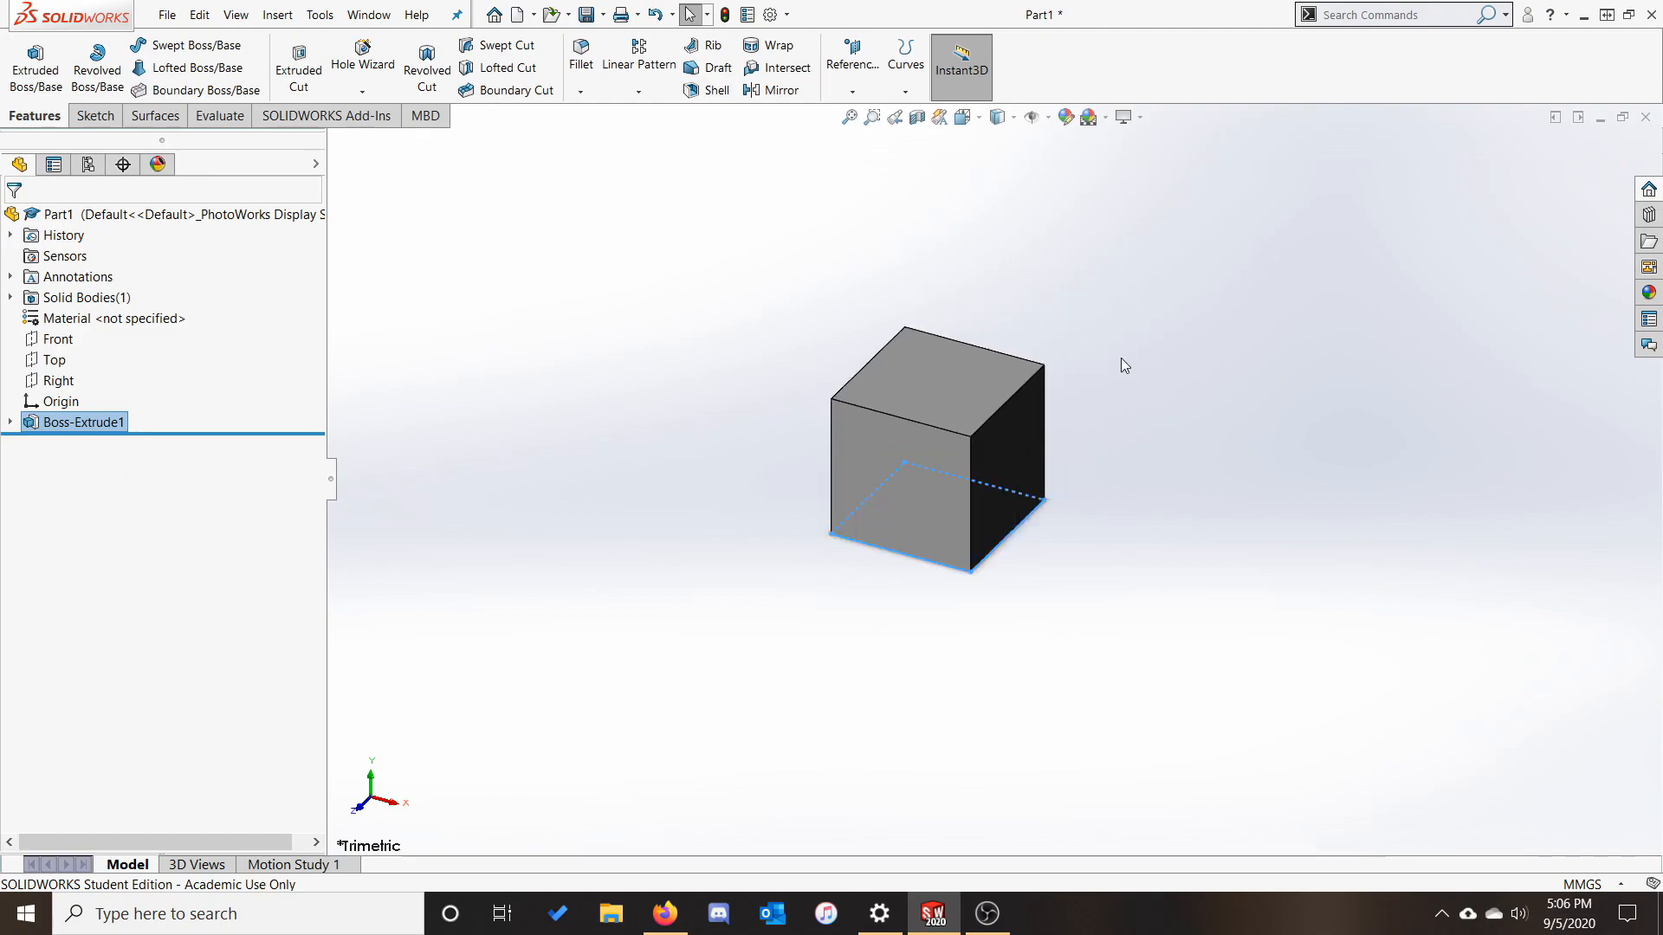
pyautogui.click(1211, 549)
pyautogui.scroll(-2, 836, 593)
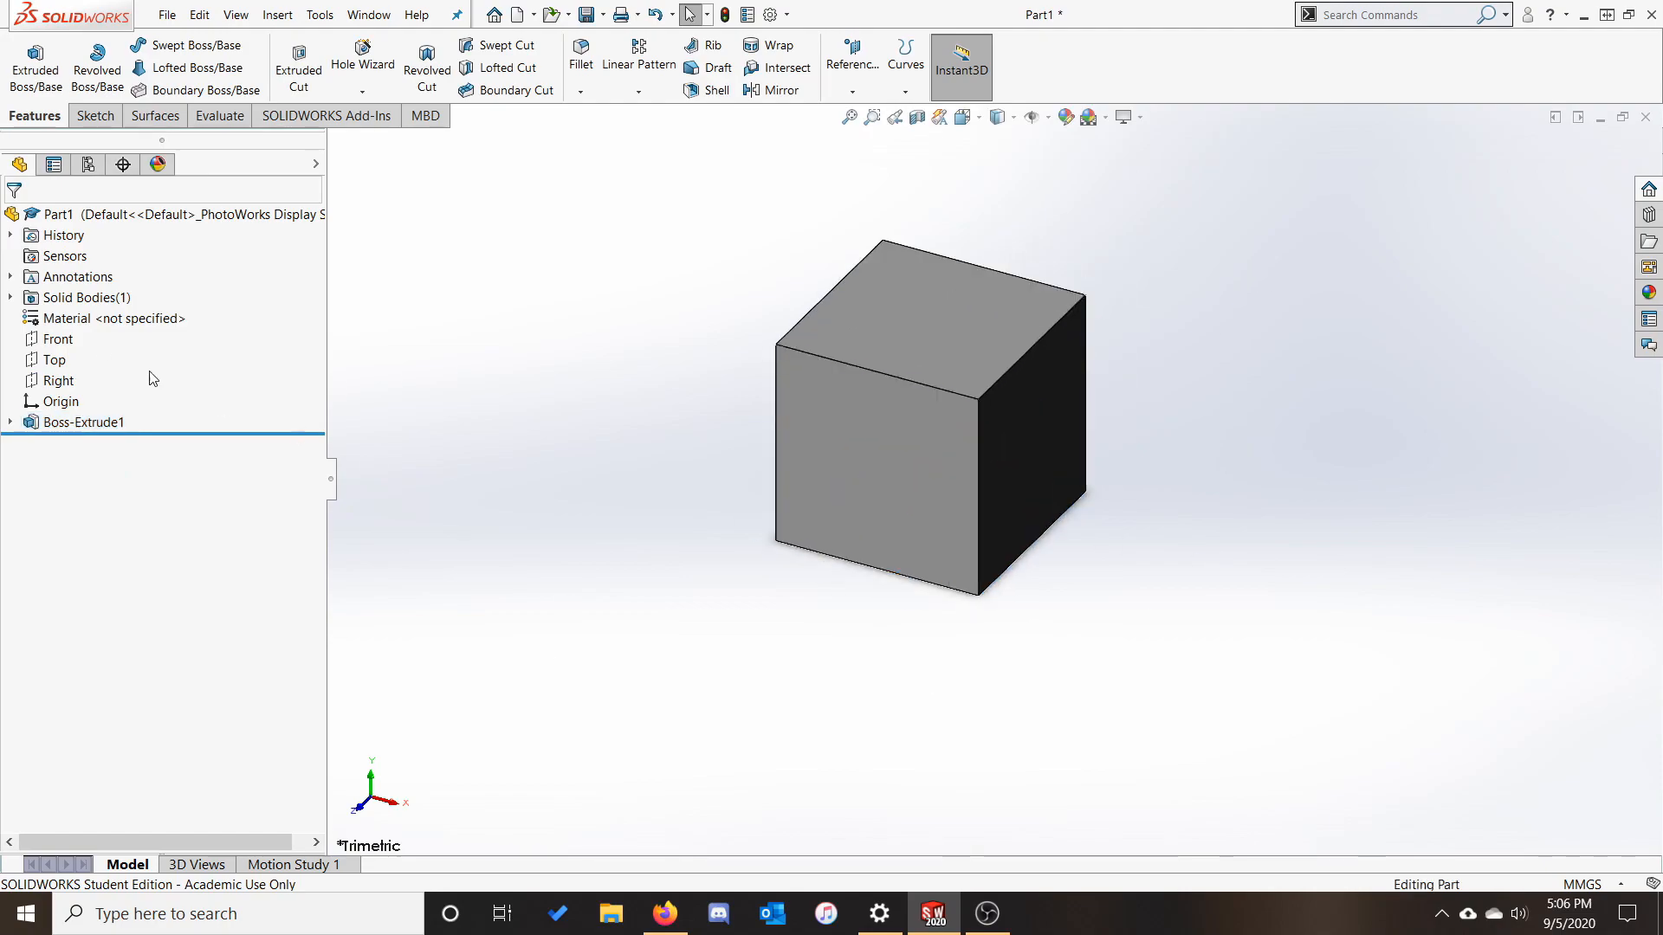
# Highlight the Front, Top and Right planes and examine where they lie relative to the cube.
pyautogui.click(58, 339)
pyautogui.click(58, 359)
pyautogui.click(57, 380)
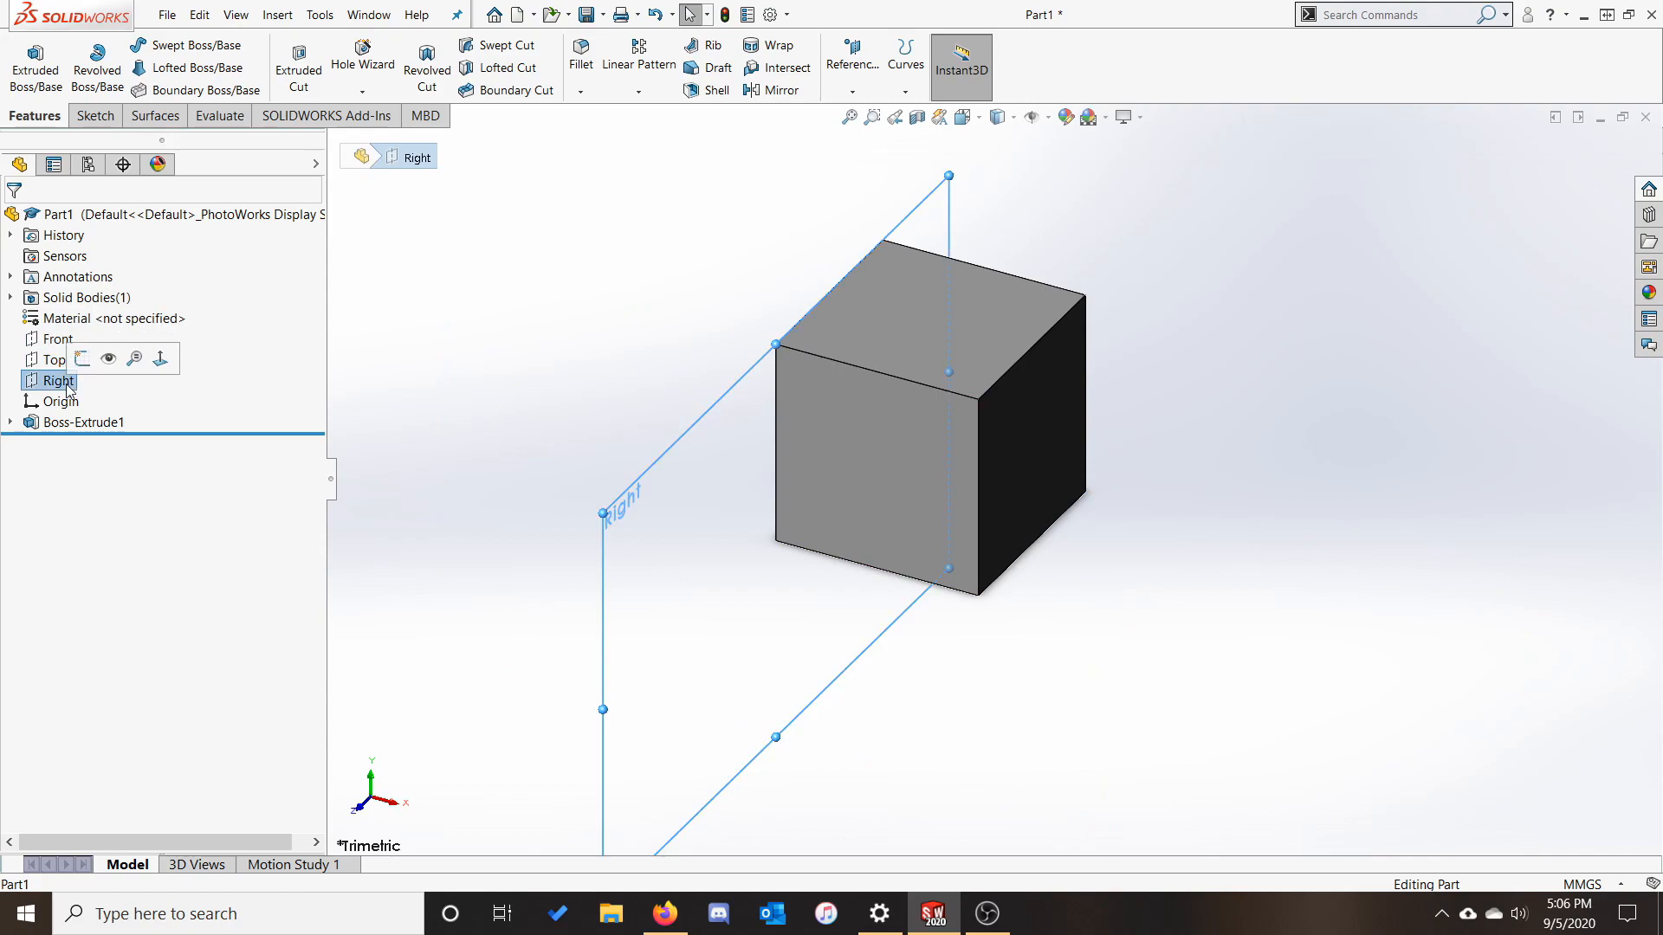
pyautogui.moveTo(907, 430); pyautogui.dragTo(1018, 455, button='middle')
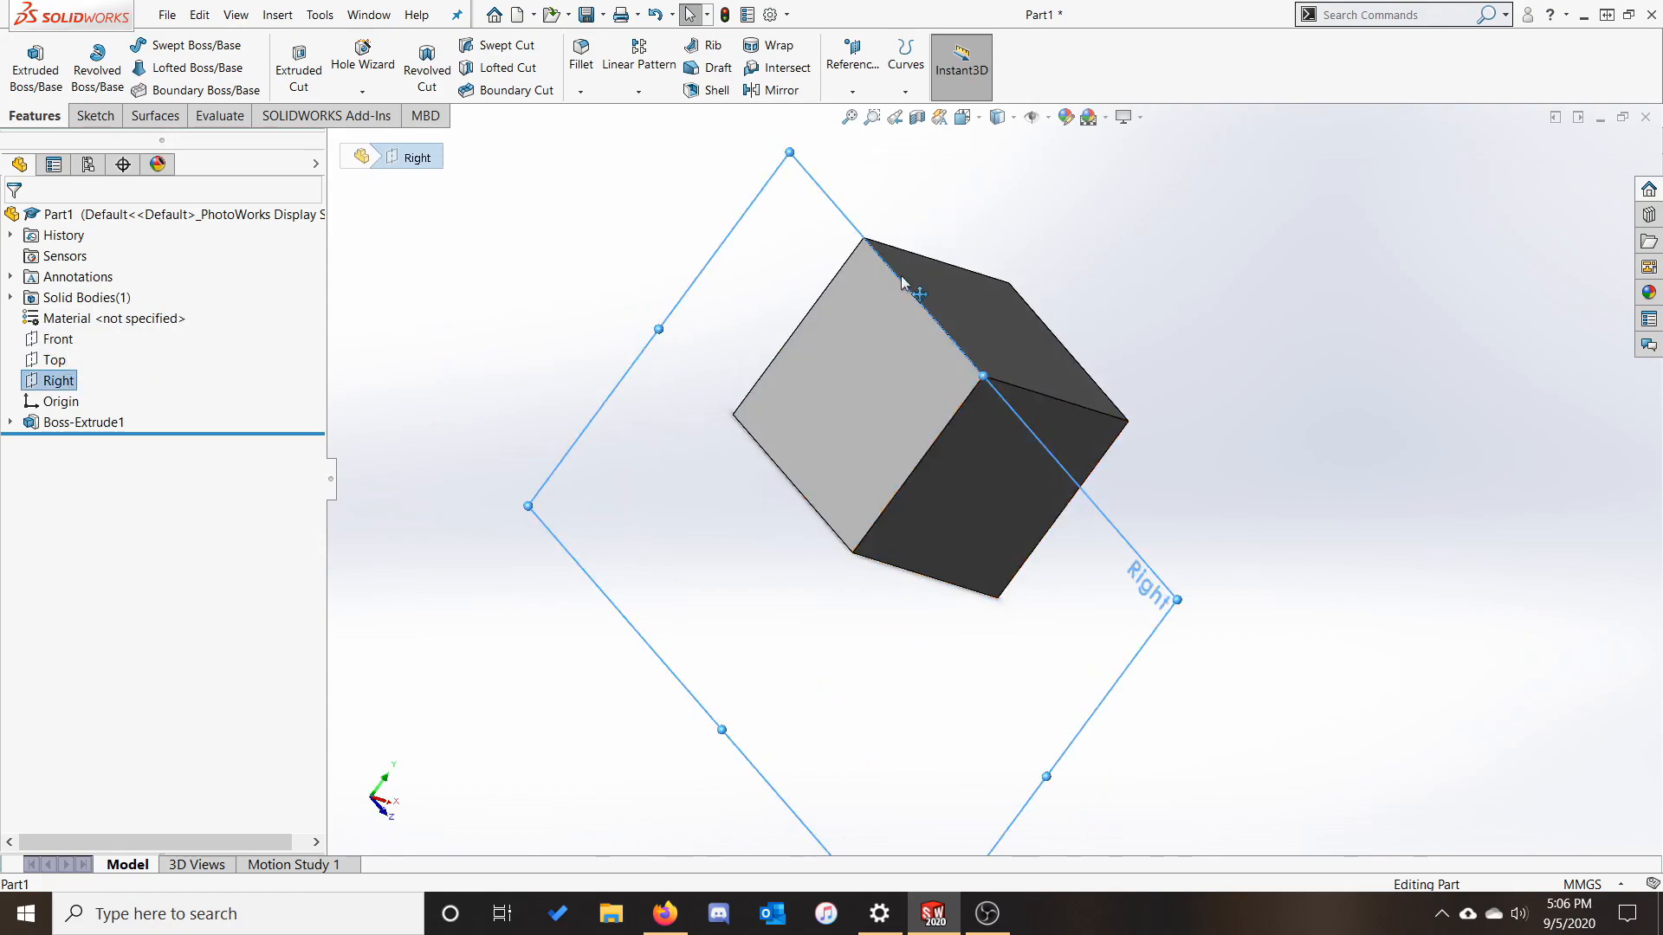
pyautogui.click(1219, 445)
pyautogui.moveTo(1218, 444); pyautogui.dragTo(1053, 408, button='middle')
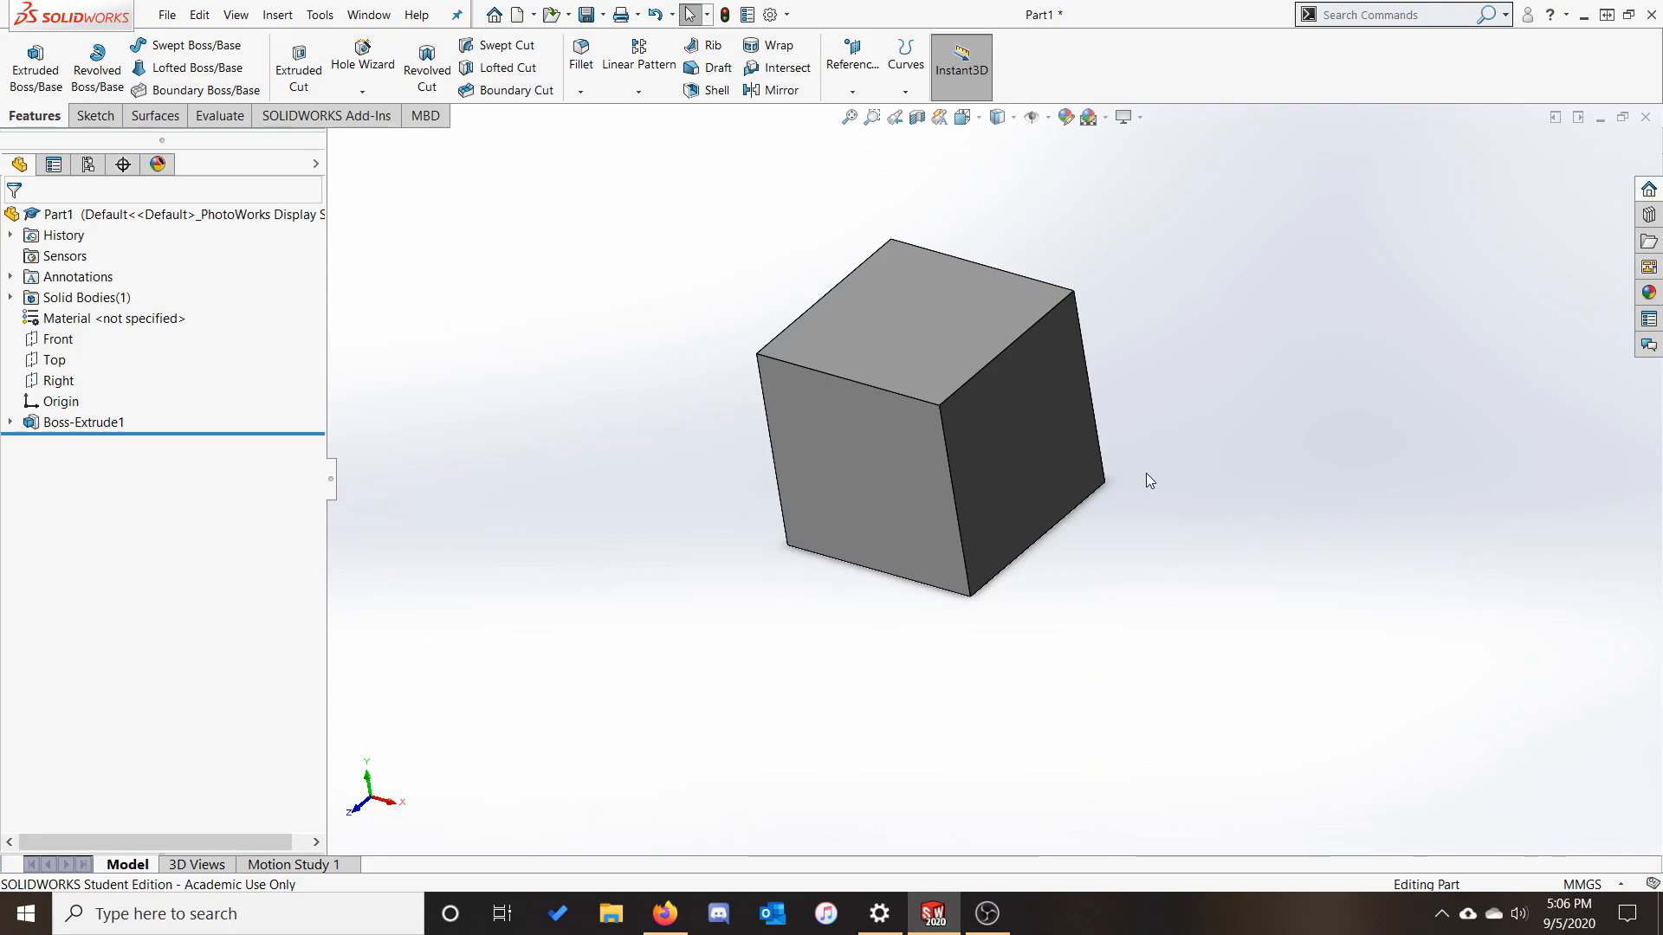
pyautogui.click(94, 115)
pyautogui.click(21, 61)
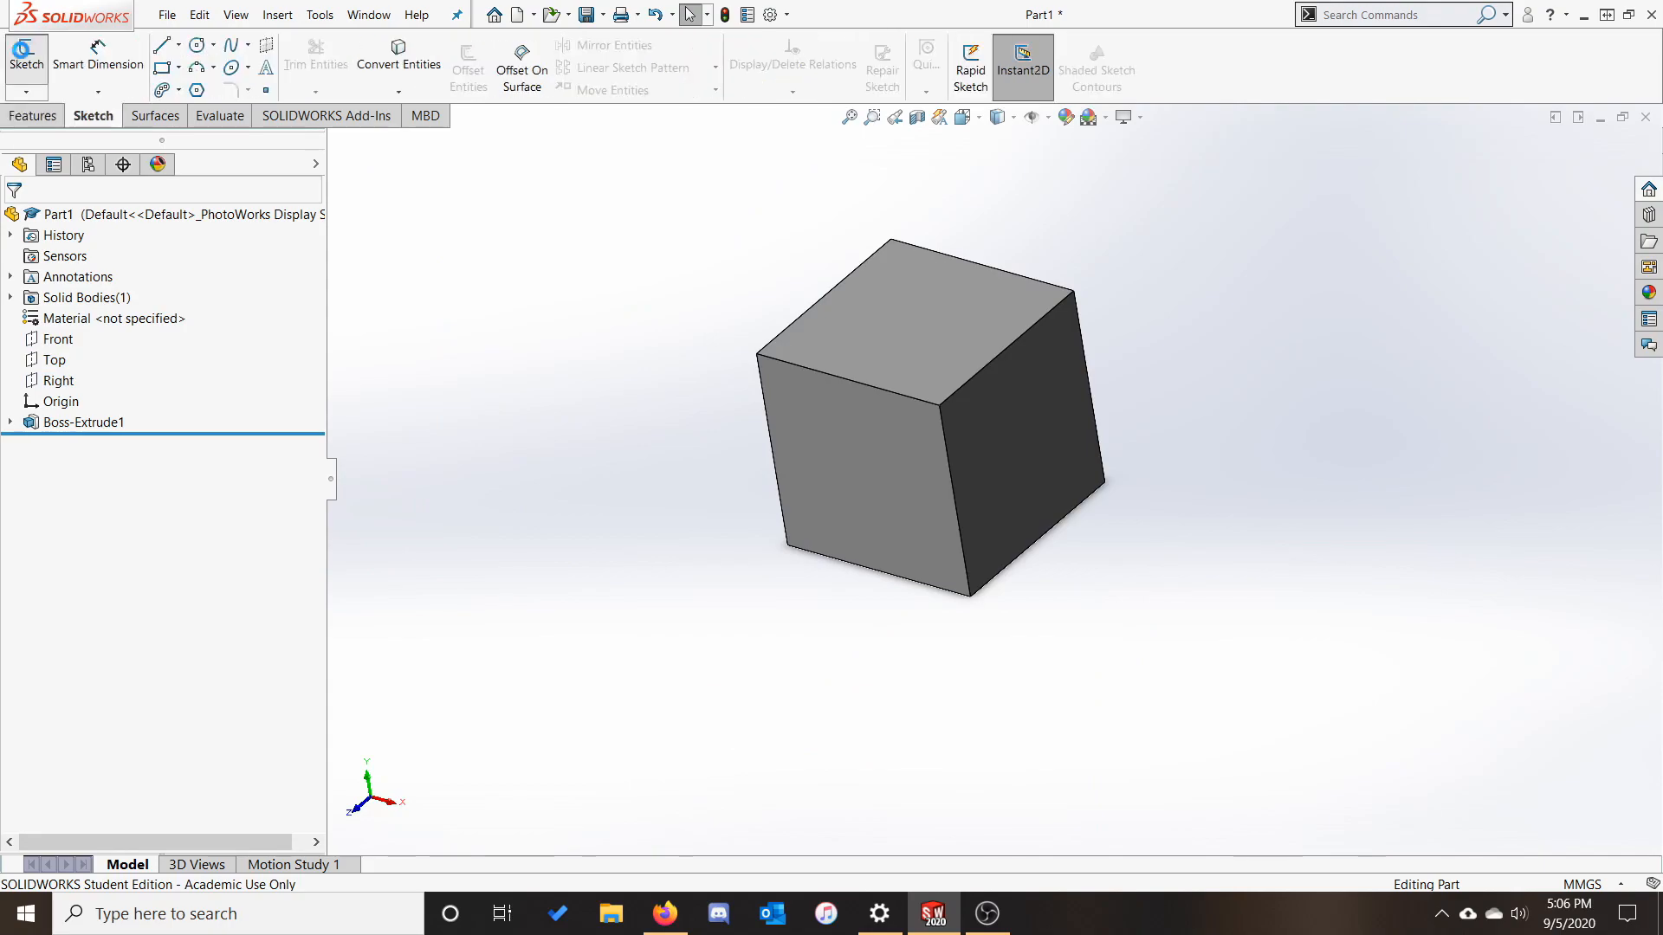
pyautogui.click(865, 464)
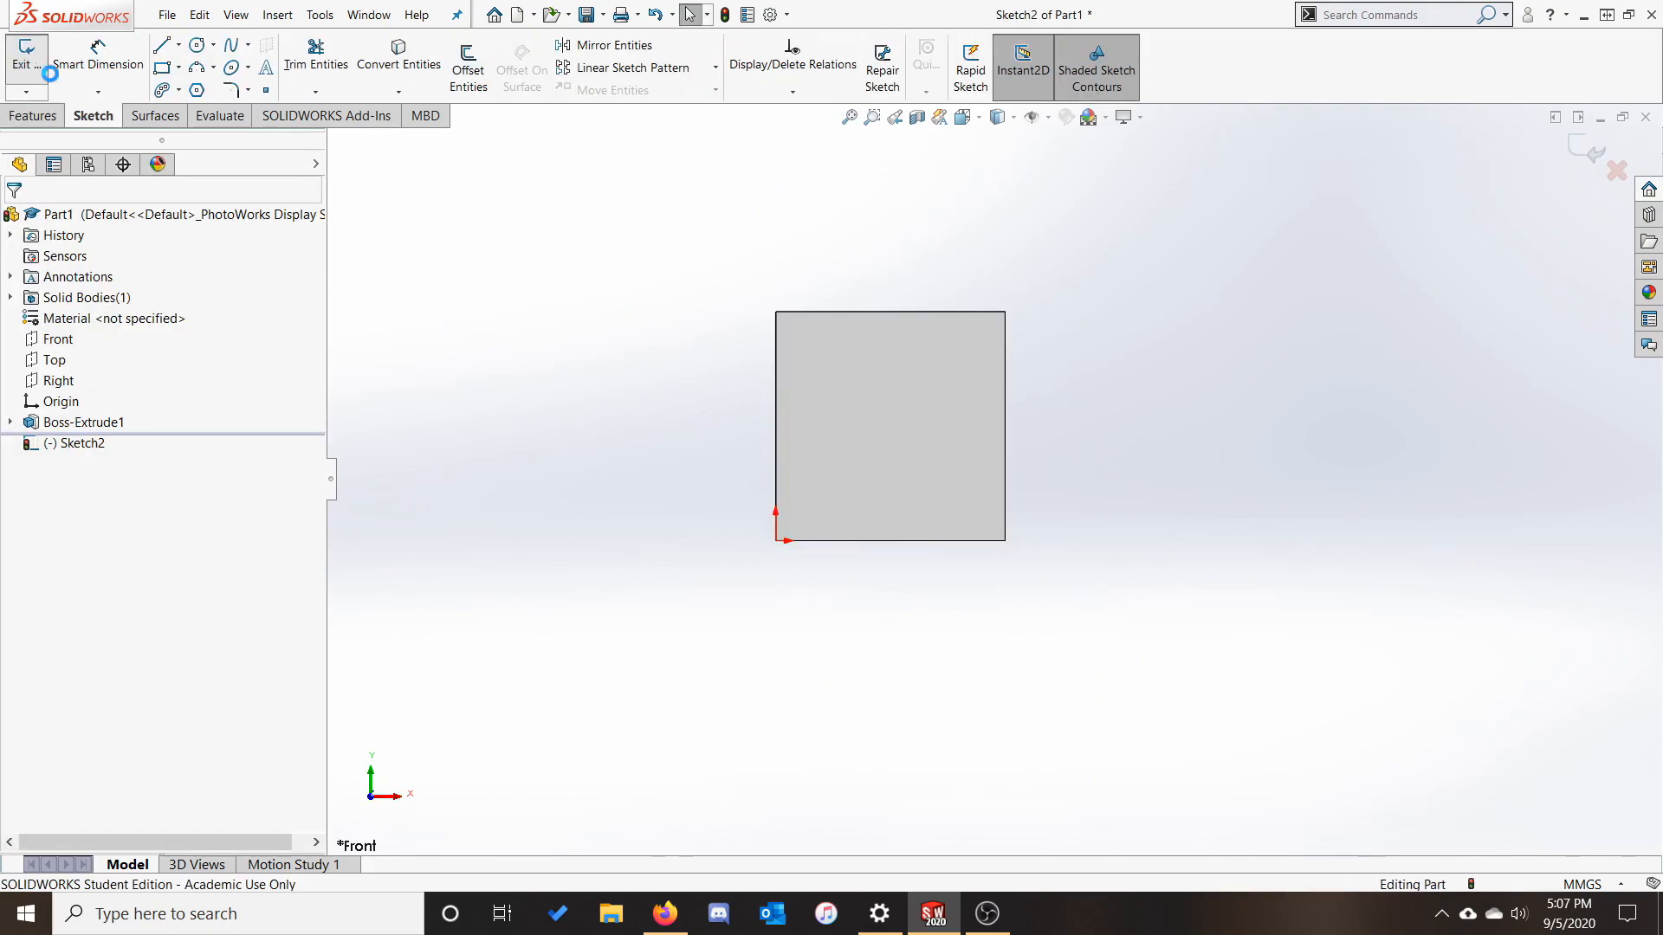
pyautogui.click(26, 57)
# Edit the base sketch of the cube's extrusion and delete the rectangle together with its dimension.
pyautogui.rightClick(36, 420)
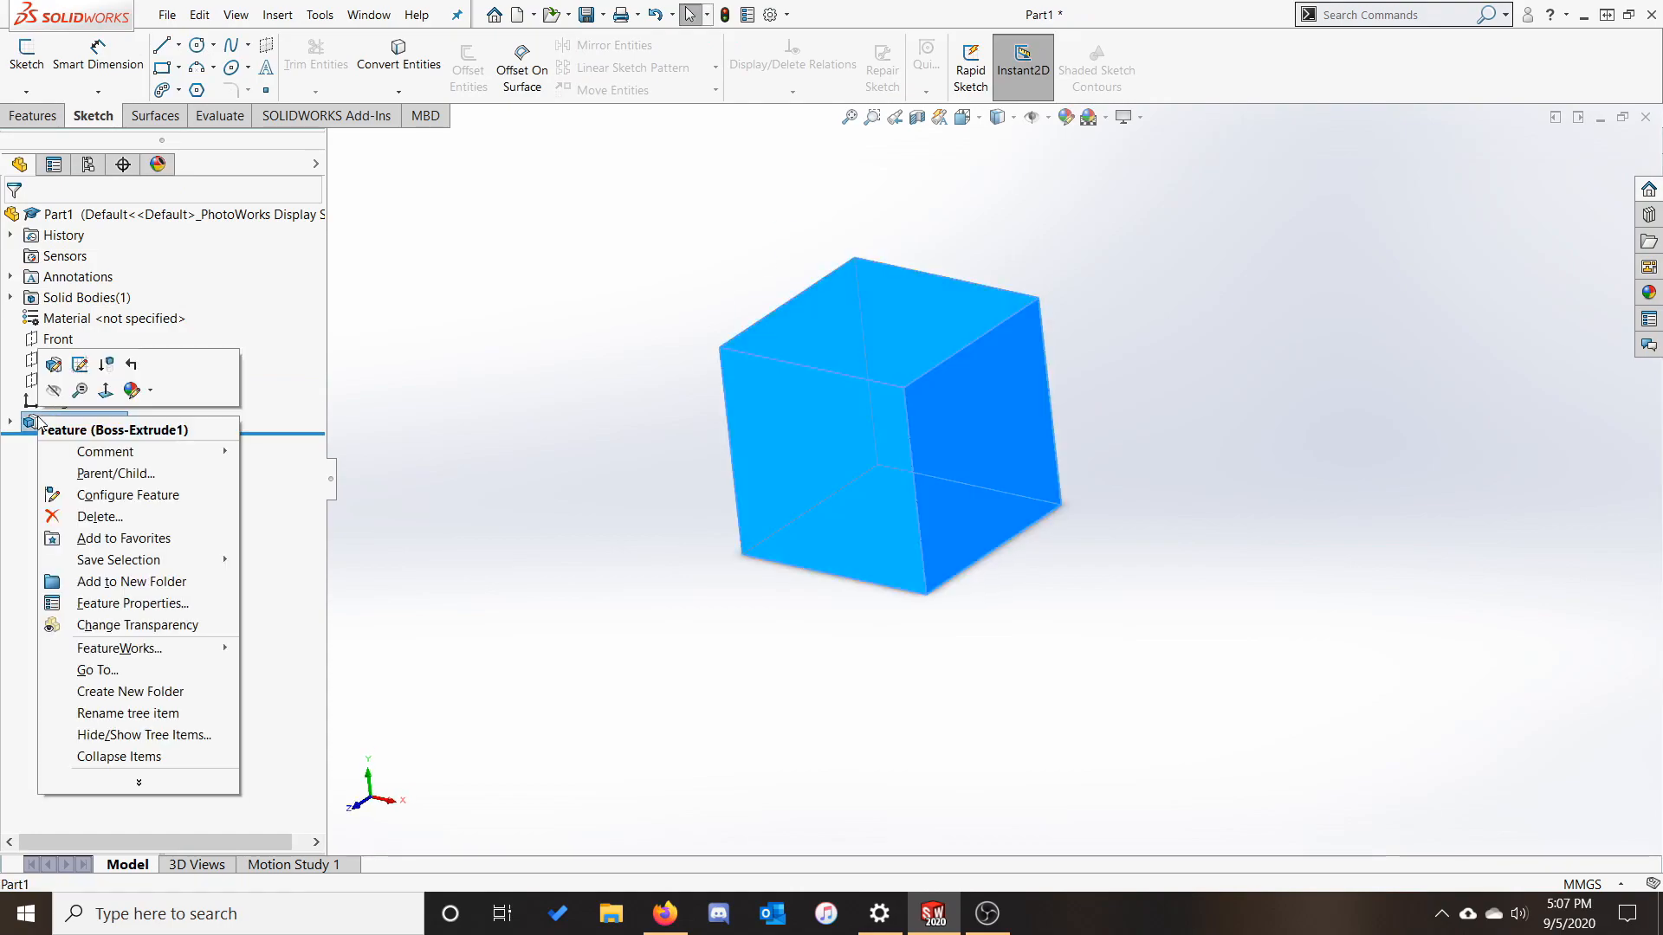
pyautogui.click(79, 365)
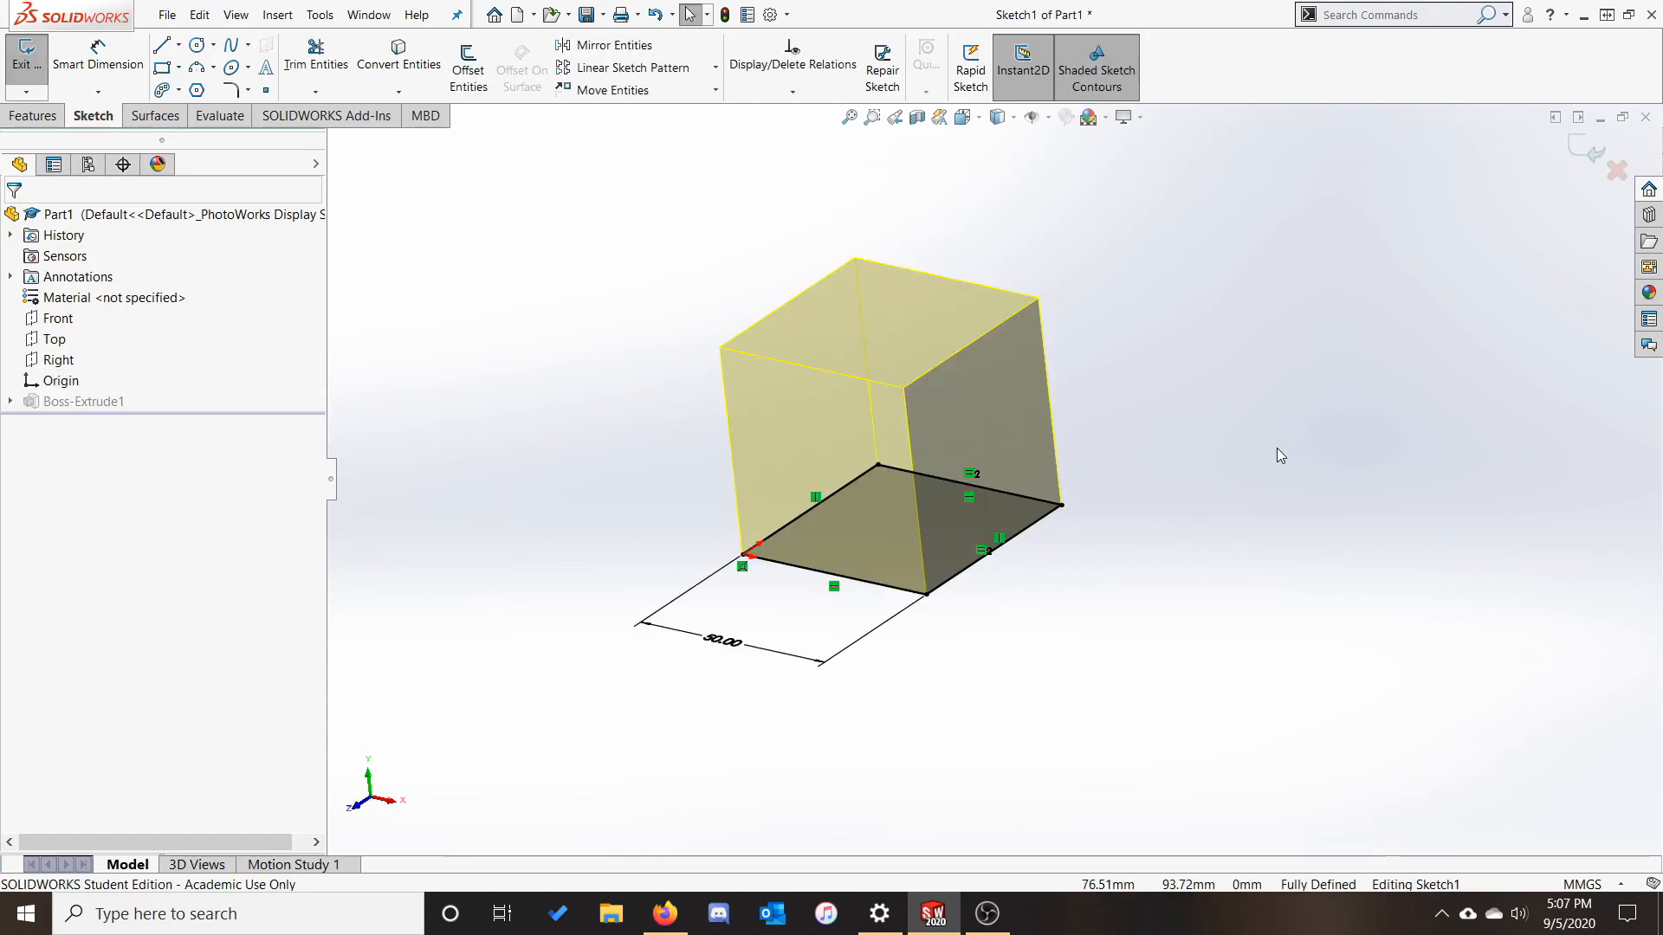
pyautogui.moveTo(665, 233)
pyautogui.mouseDown()
pyautogui.moveTo(755, 391)
pyautogui.moveTo(1132, 783)
pyautogui.mouseUp()
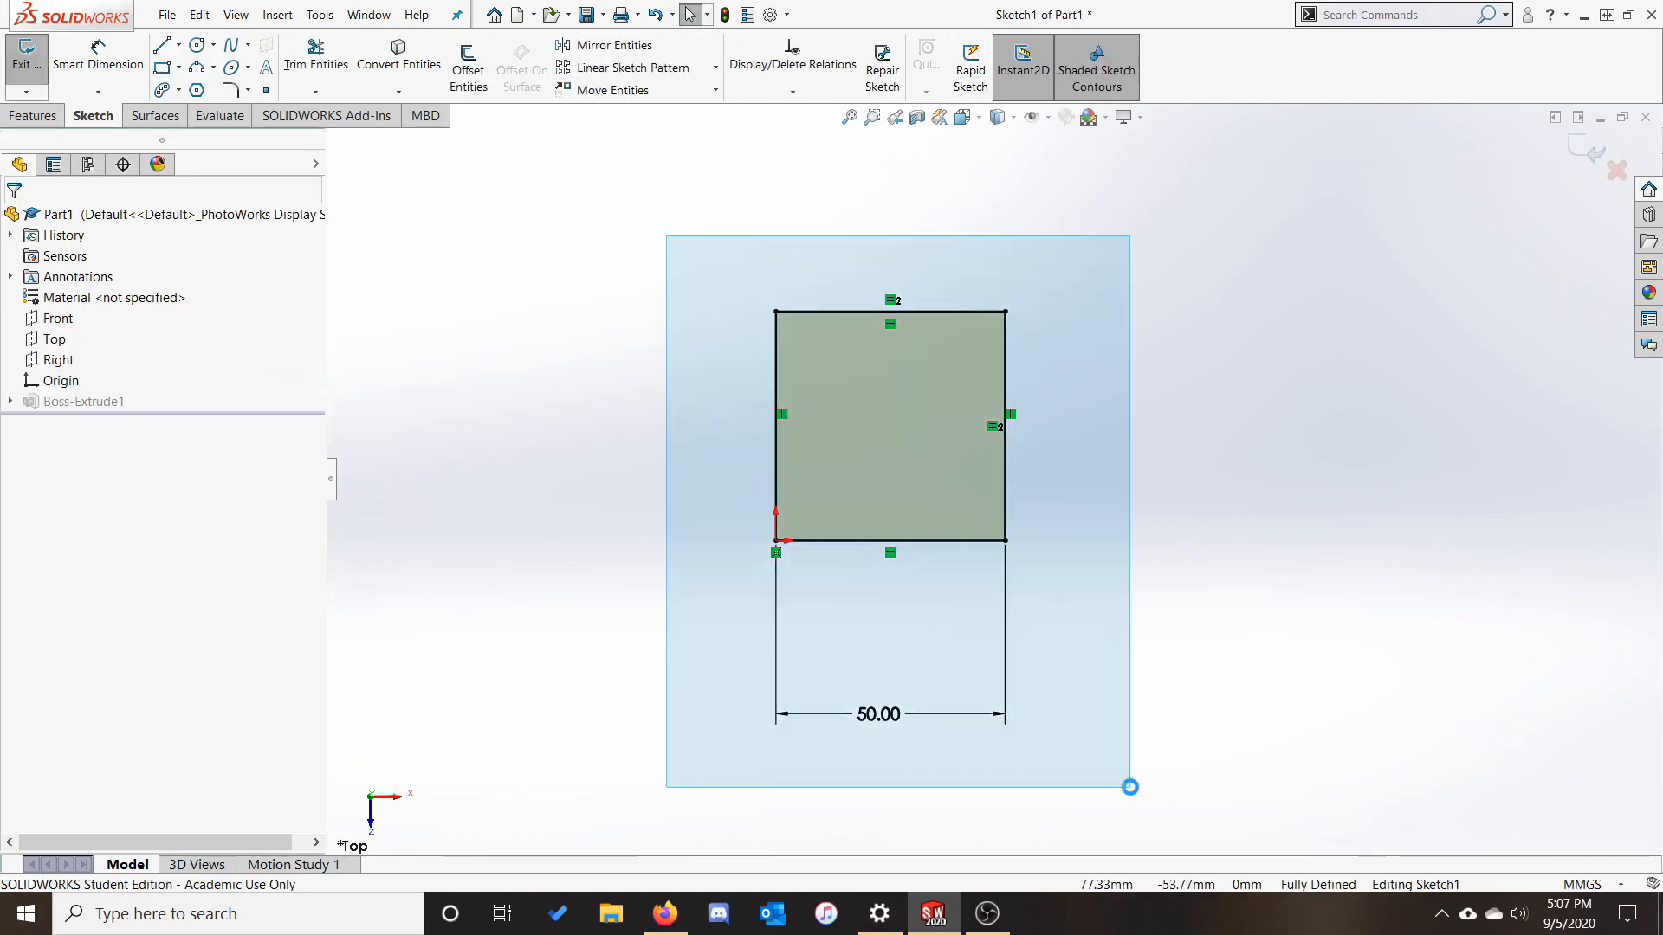
pyautogui.press('Delete')
# Draw a center rectangle about 71 mm wide, centred on the origin, as the extrusion's new profile.
pyautogui.click(180, 68)
pyautogui.click(224, 113)
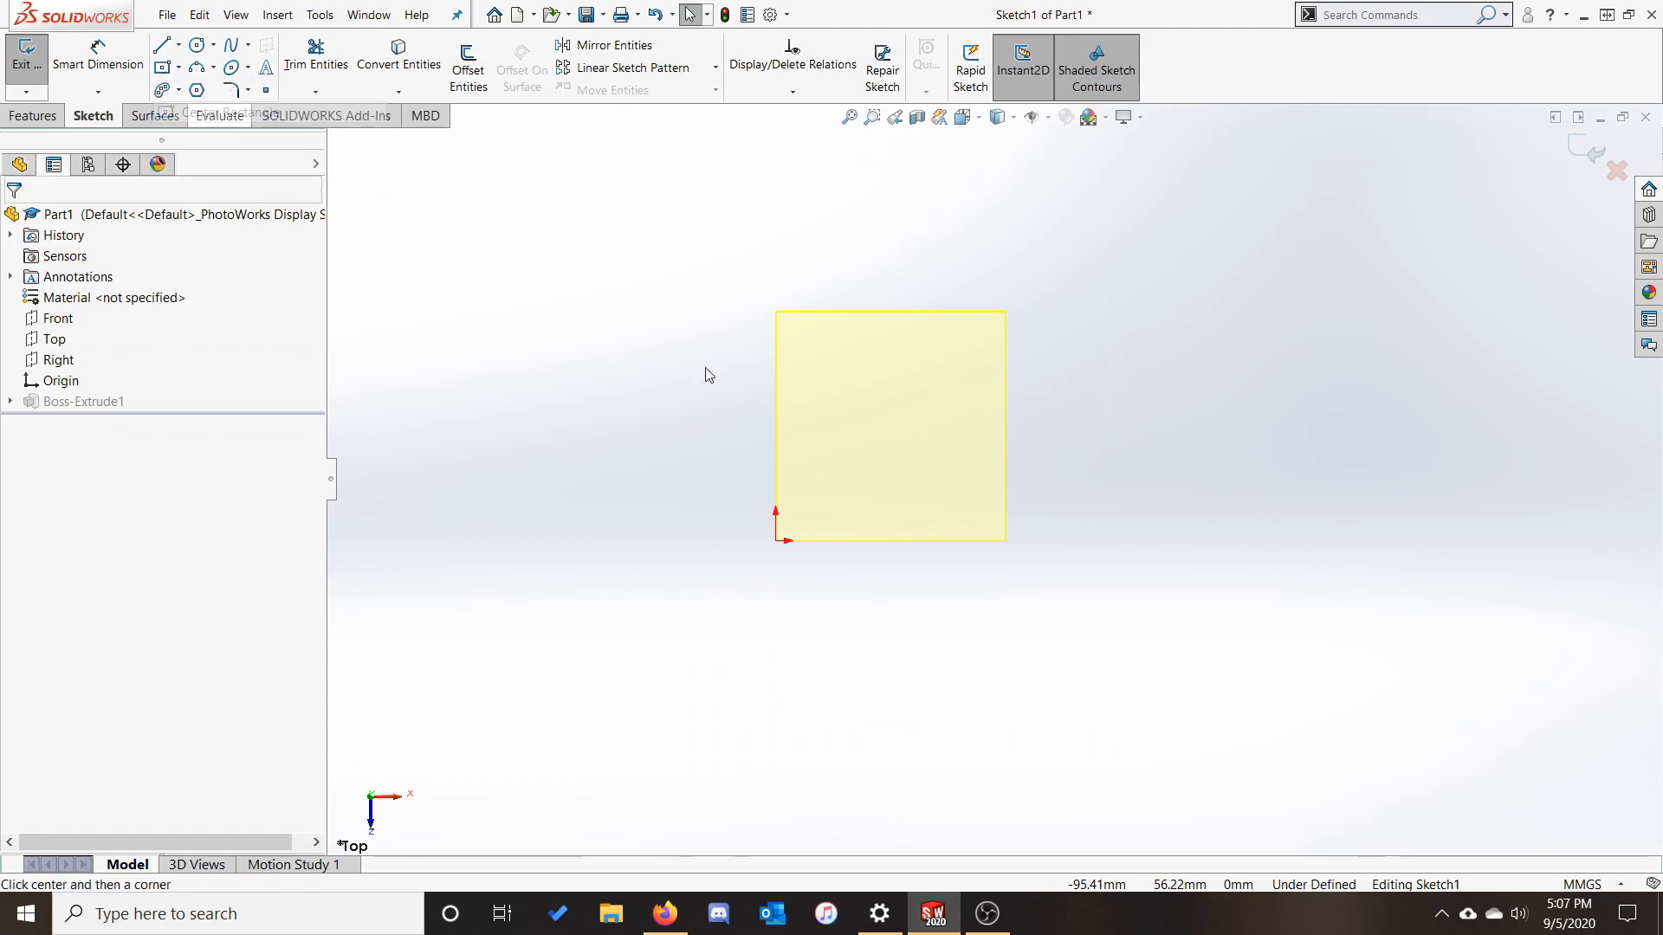
pyautogui.click(776, 540)
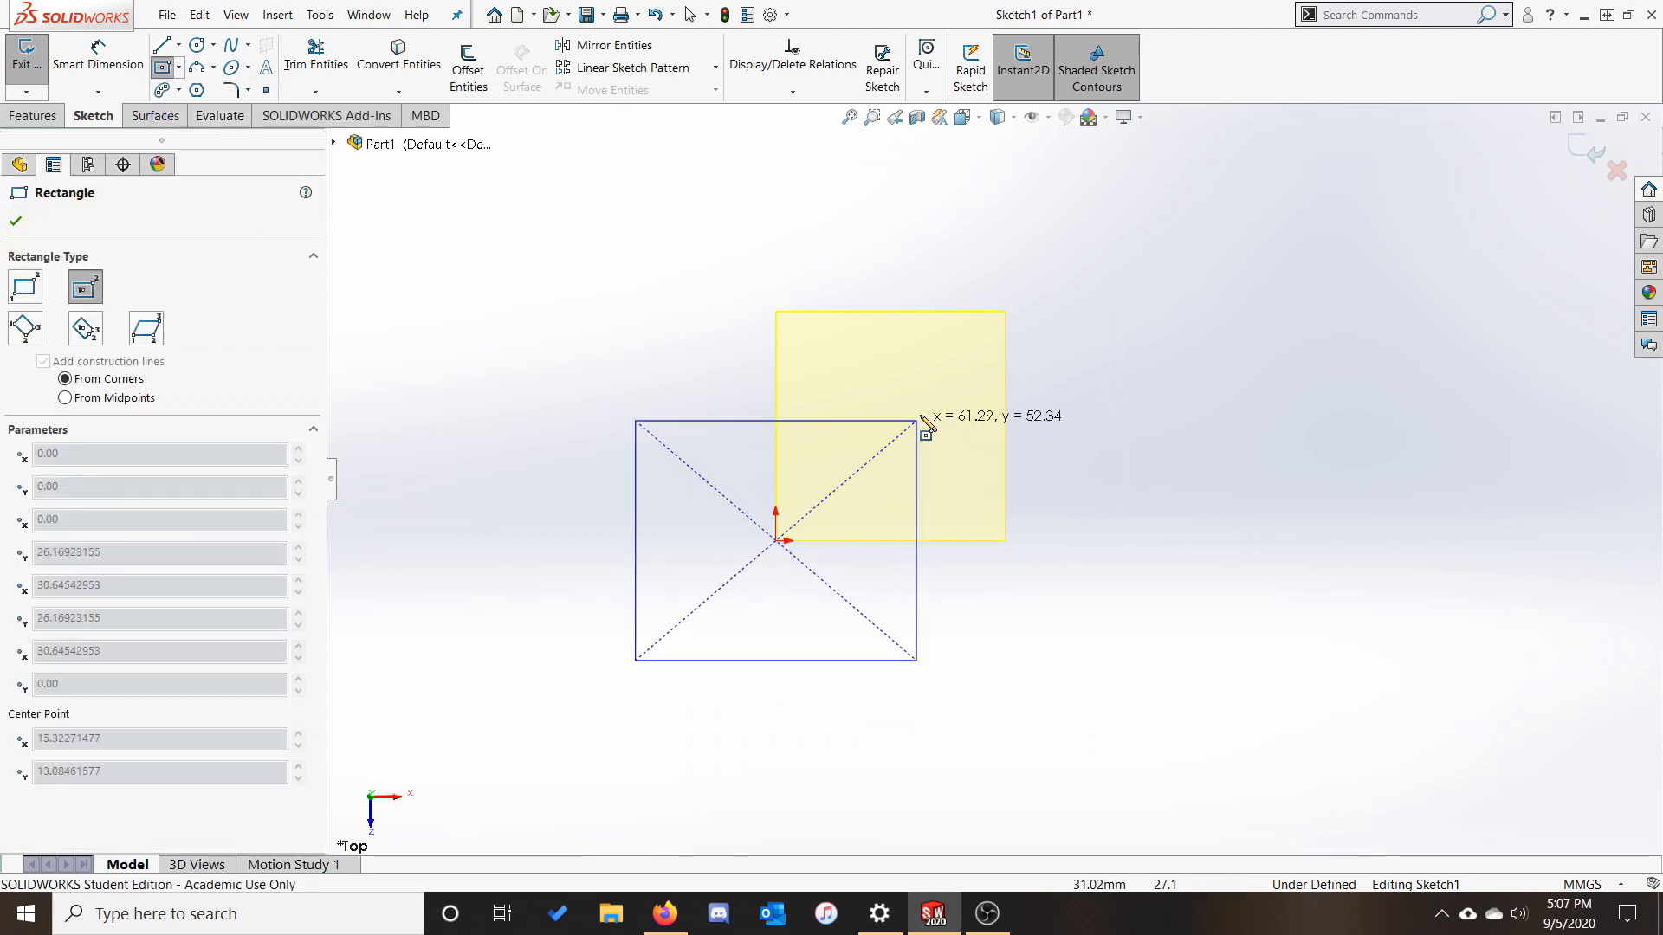
pyautogui.click(938, 377)
# Make two adjacent sides of the center rectangle equal, dimension one side at 50 mm and exit the sketch.
pyautogui.keyDown('ctrl'); pyautogui.click(939, 481); pyautogui.keyUp('ctrl')
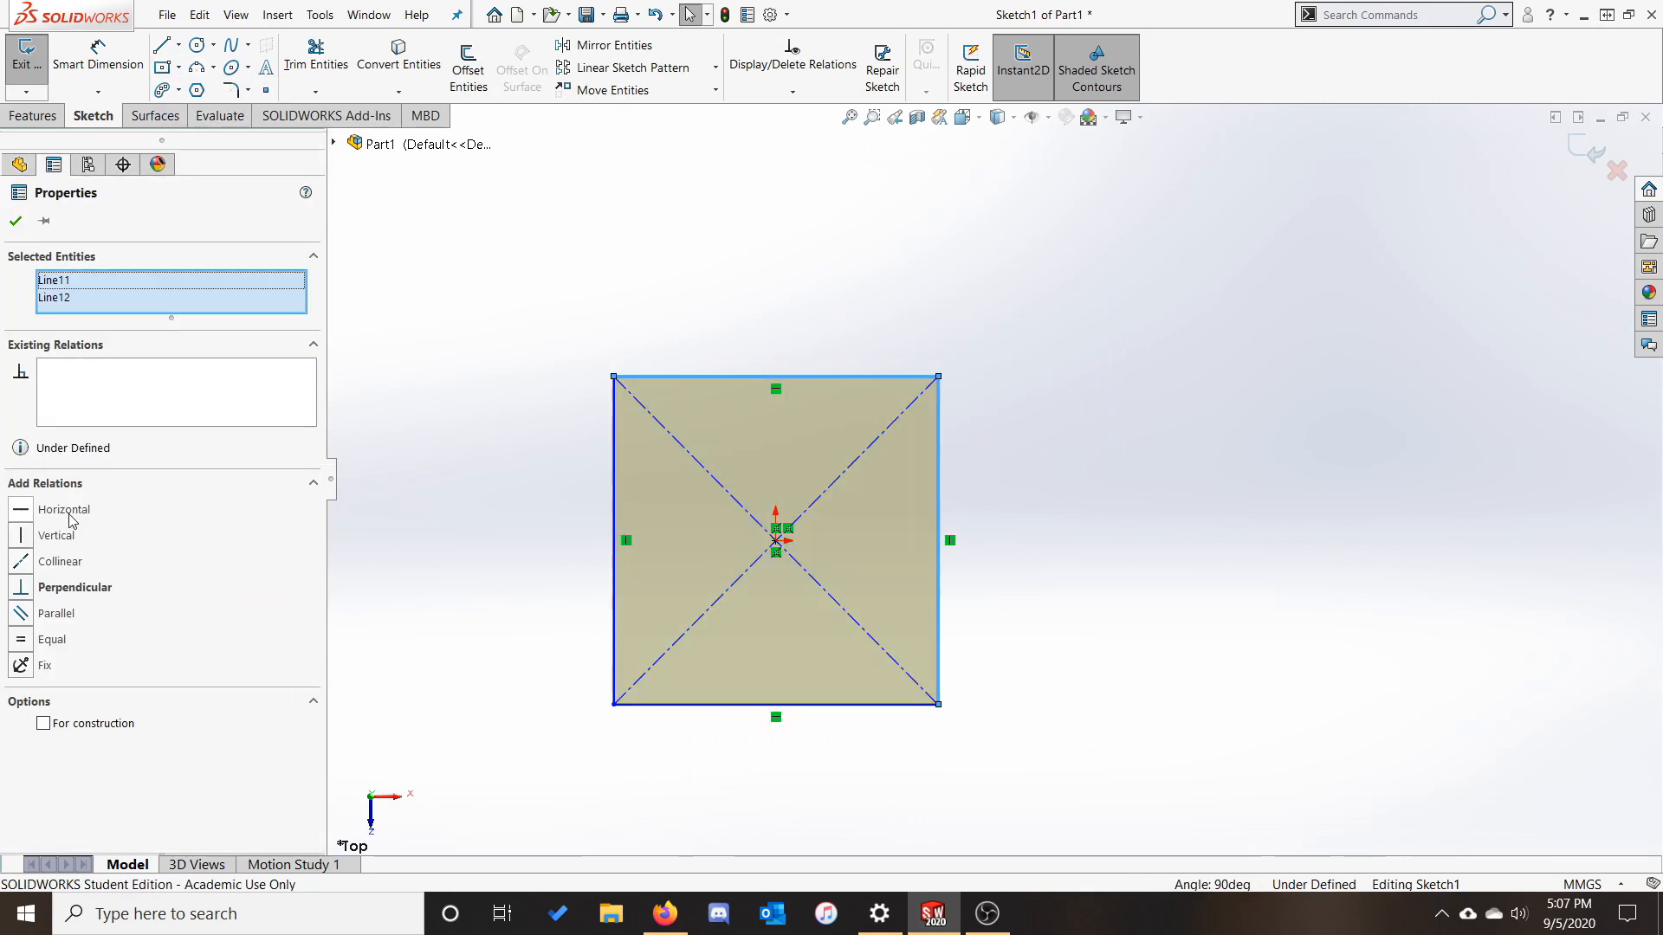
pyautogui.click(19, 639)
pyautogui.press('d')
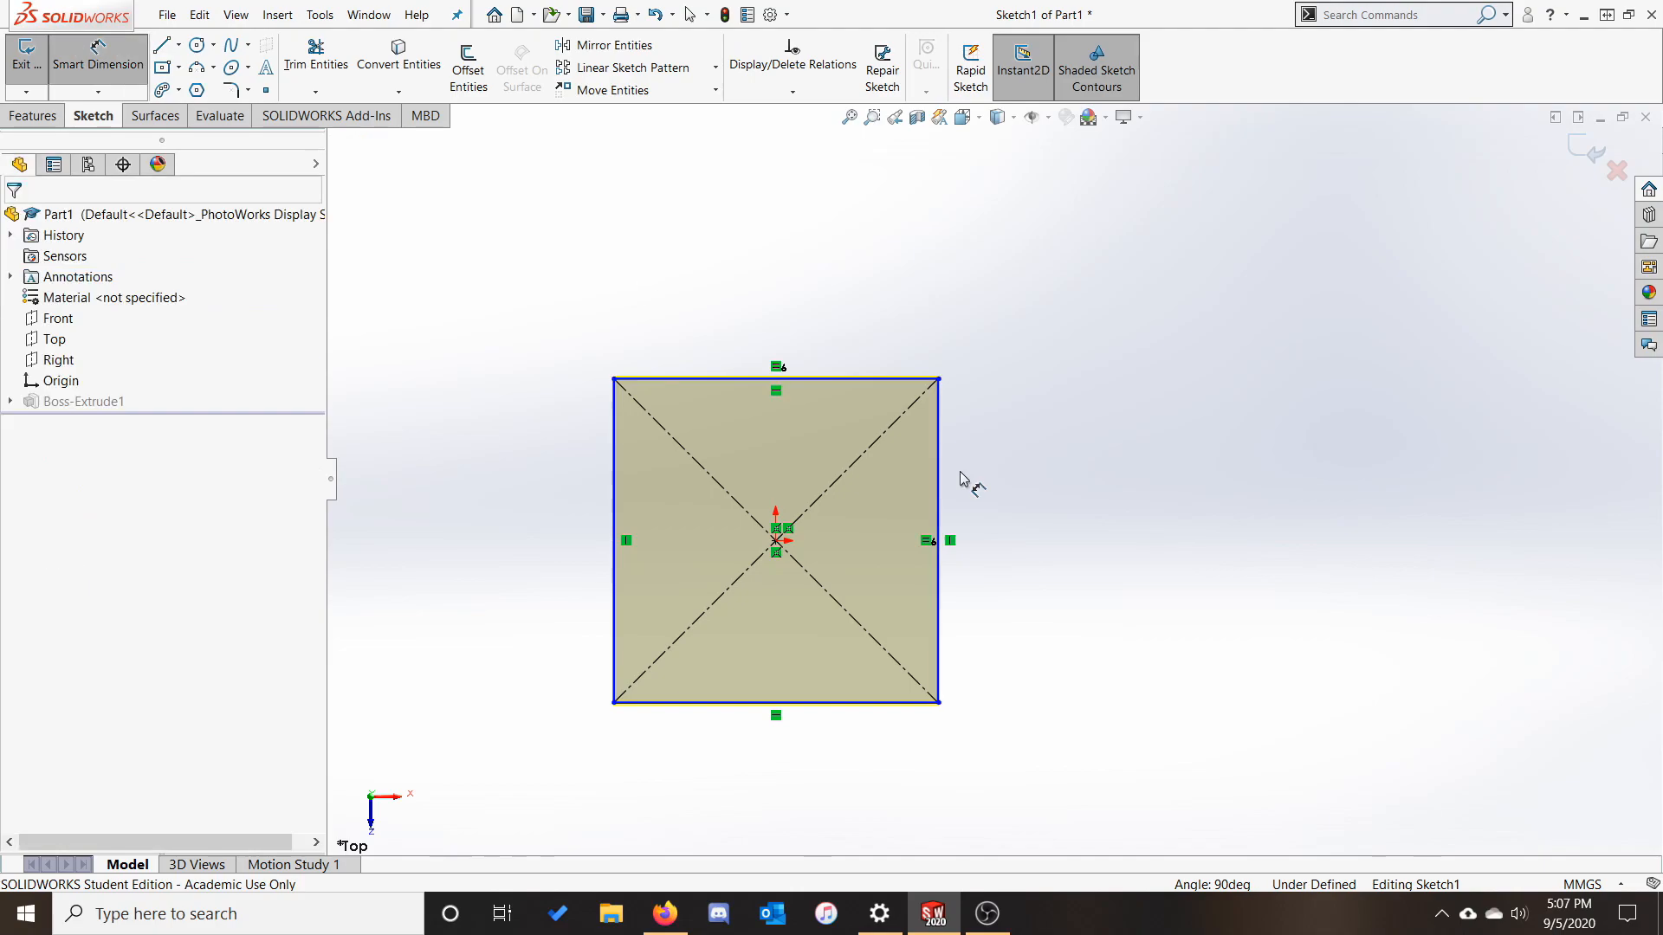
pyautogui.click(935, 515)
pyautogui.click(1082, 537)
pyautogui.write('50')
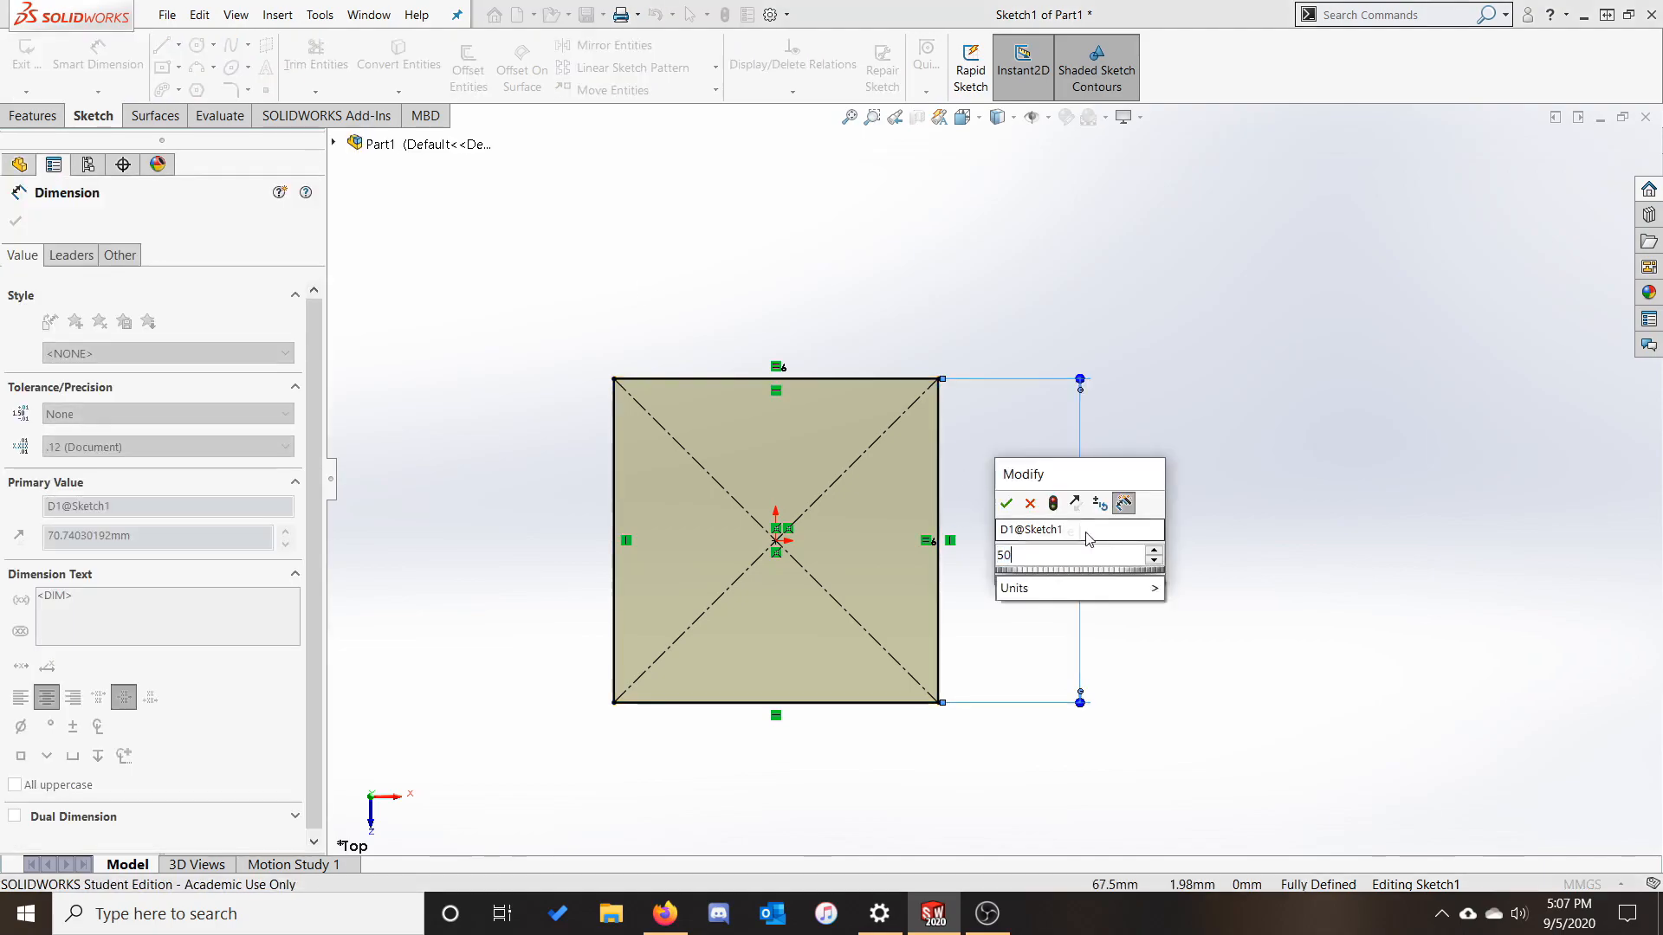
pyautogui.press('Return')
pyautogui.click(29, 70)
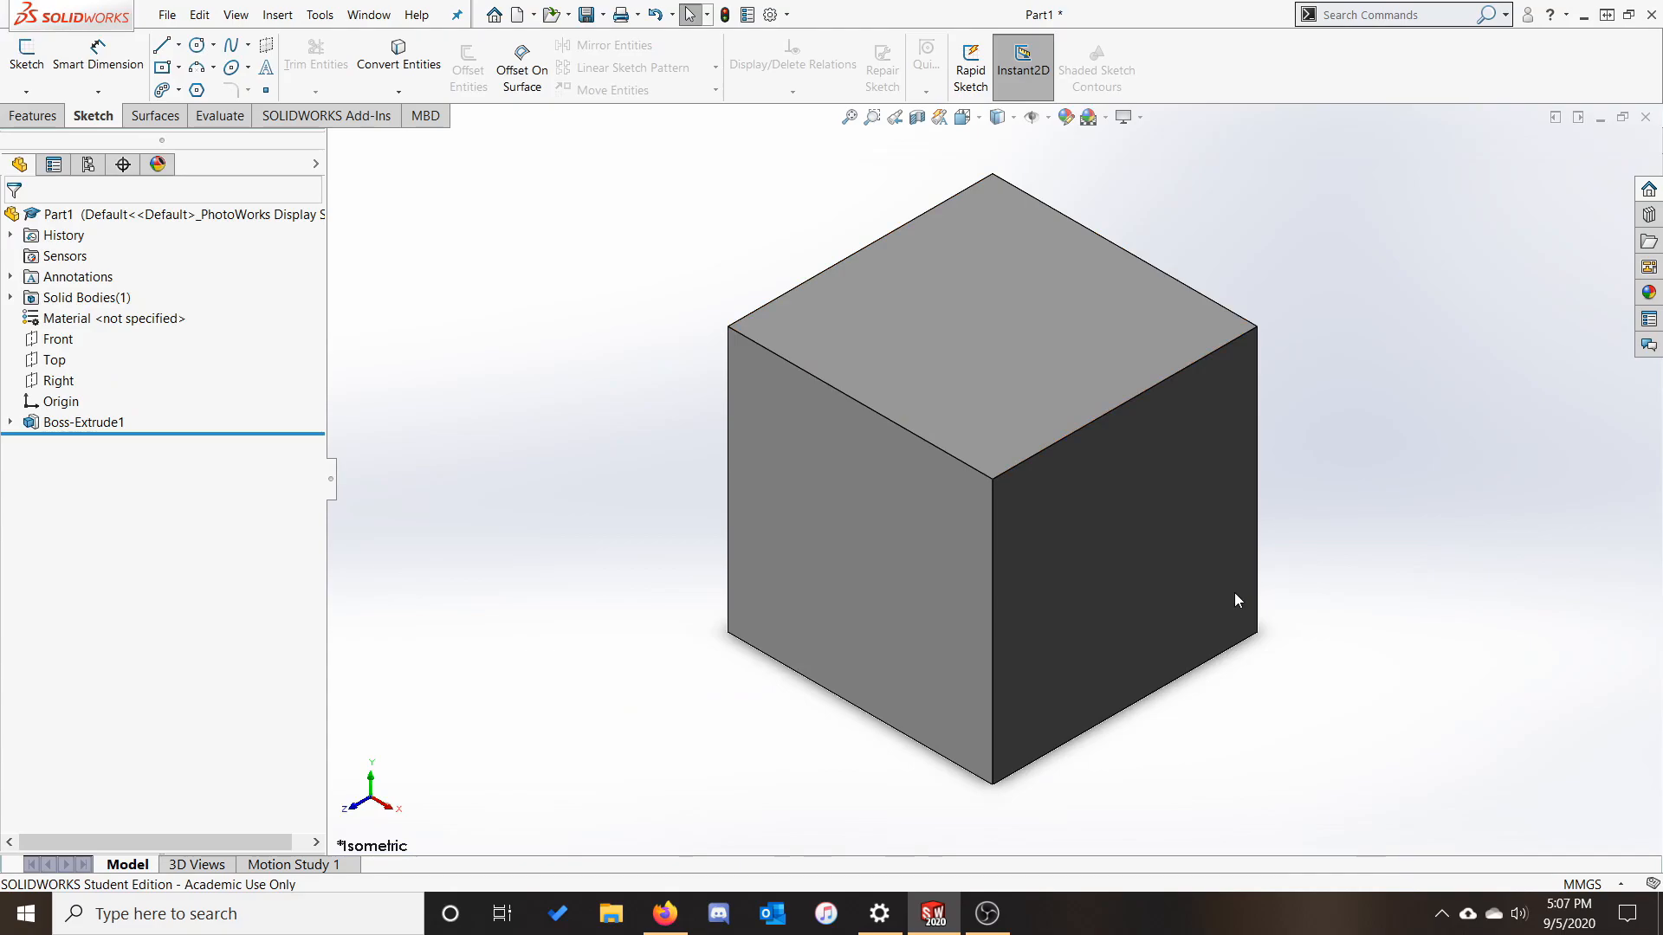
# Highlight the Front and Right planes and examine how they pass through the cube.
pyautogui.click(59, 345)
pyautogui.moveTo(950, 403)
pyautogui.mouseDown(button='middle')
pyautogui.moveTo(858, 308)
pyautogui.moveTo(957, 381)
pyautogui.mouseUp(button='middle')
pyautogui.scroll(-1, 958, 381)
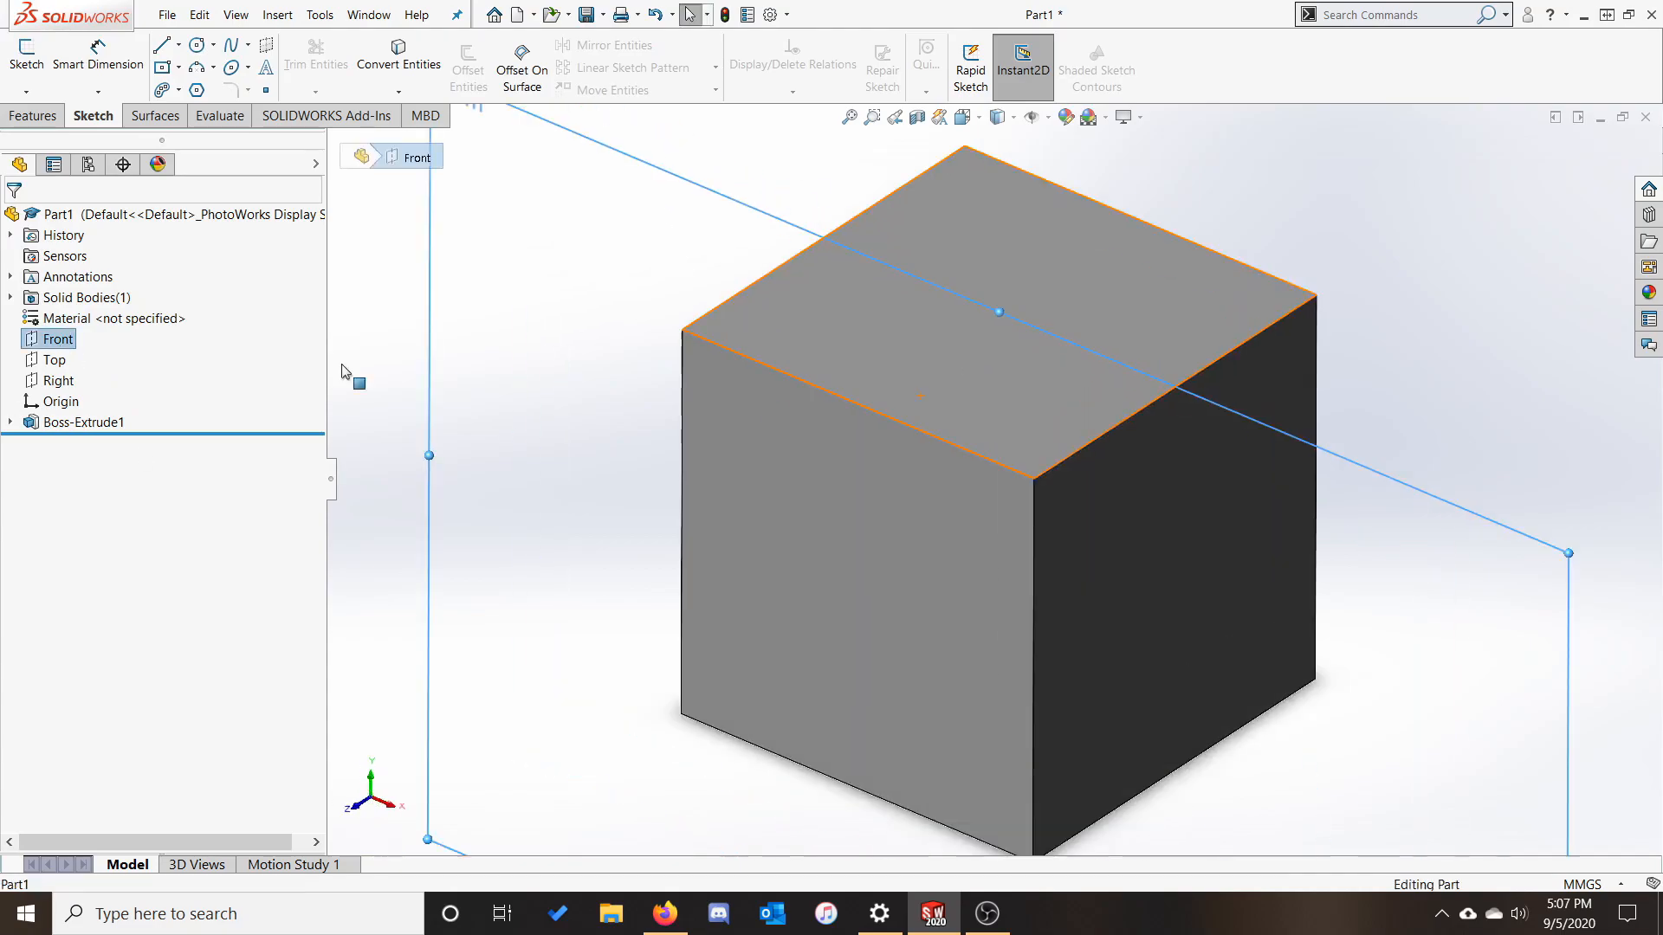
pyautogui.click(58, 381)
pyautogui.moveTo(752, 380); pyautogui.dragTo(718, 364, button='middle')
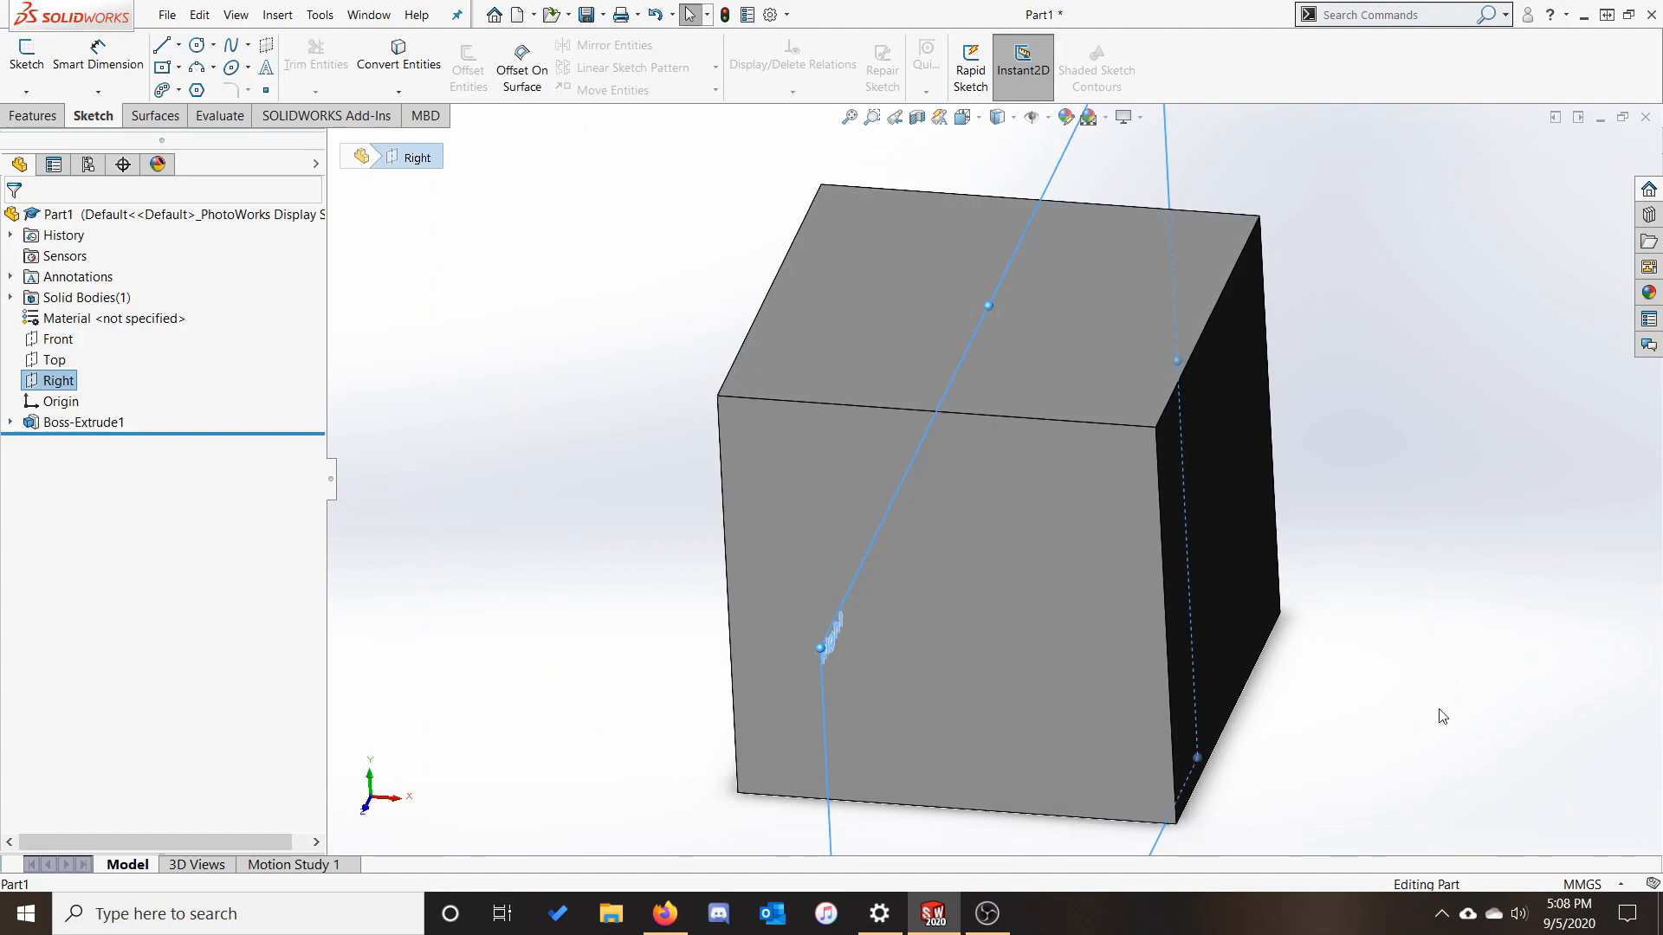
pyautogui.click(1387, 423)
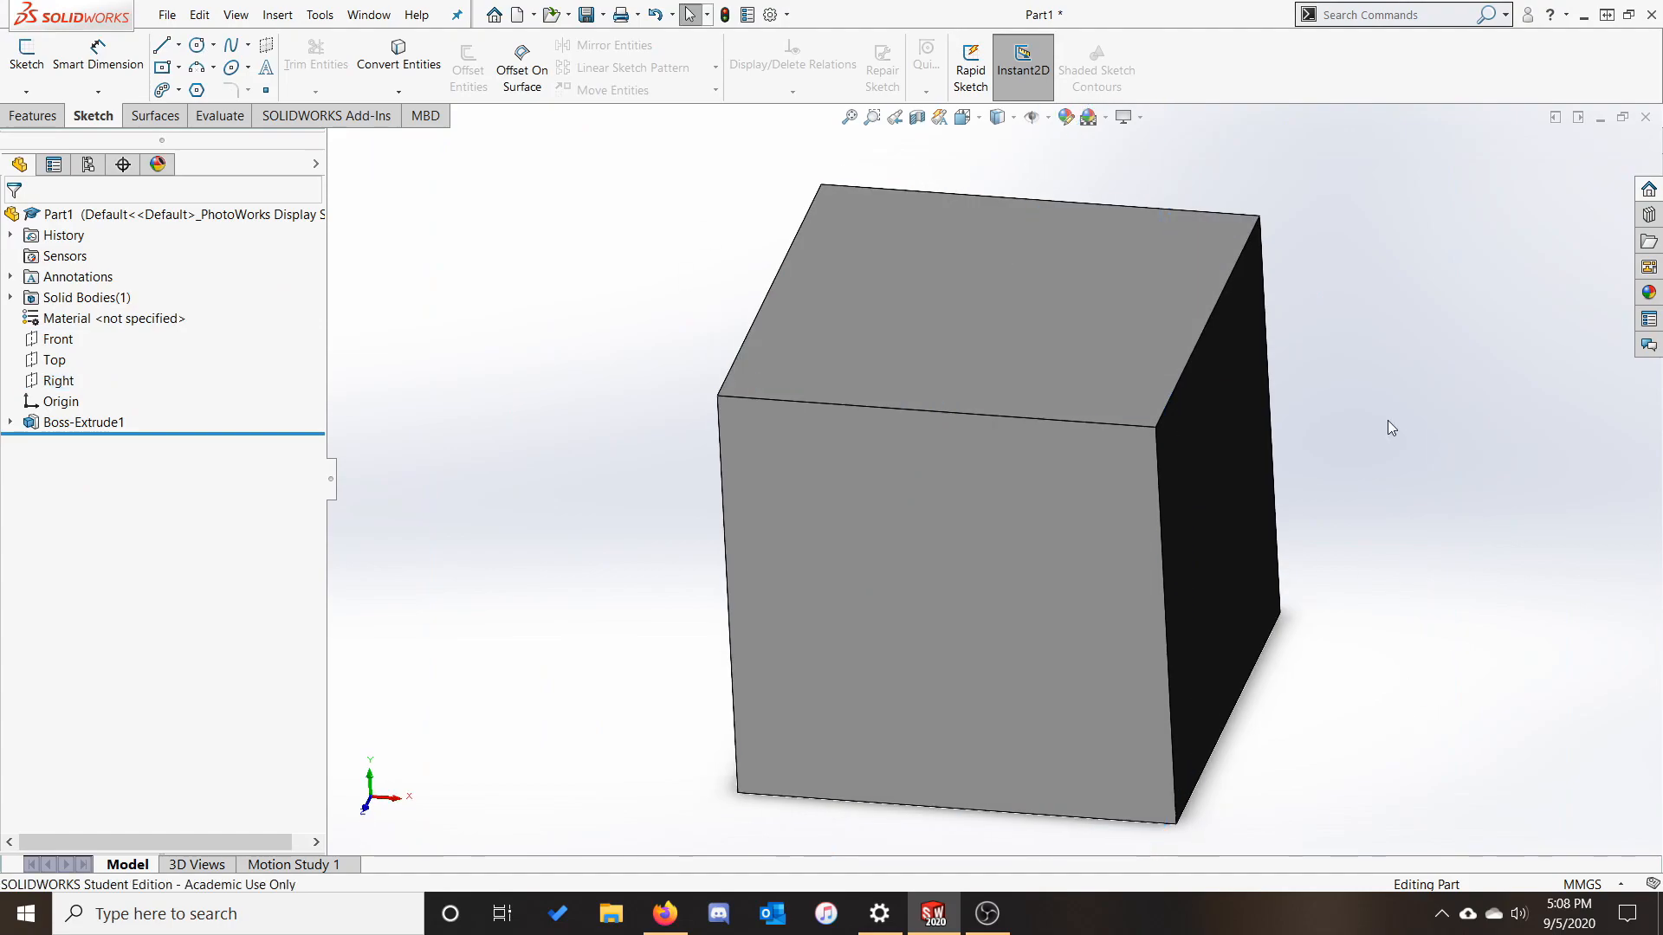
pyautogui.click(17, 54)
pyautogui.click(809, 230)
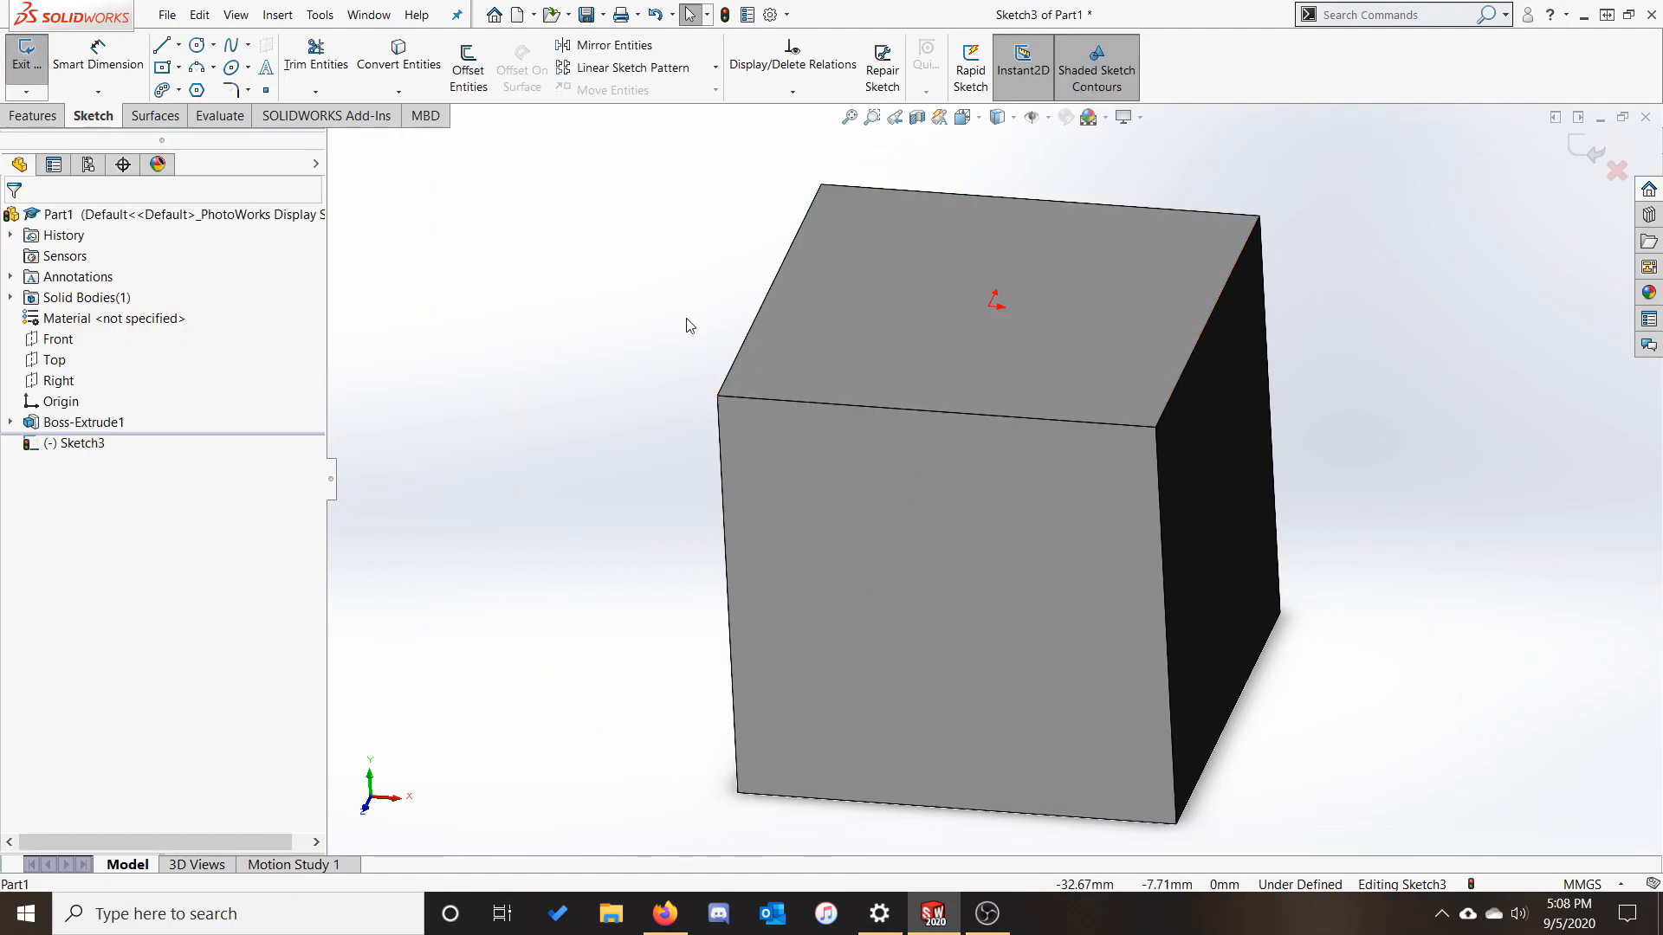
pyautogui.hotkey('ctrl', '8')
pyautogui.scroll(1, 997, 648)
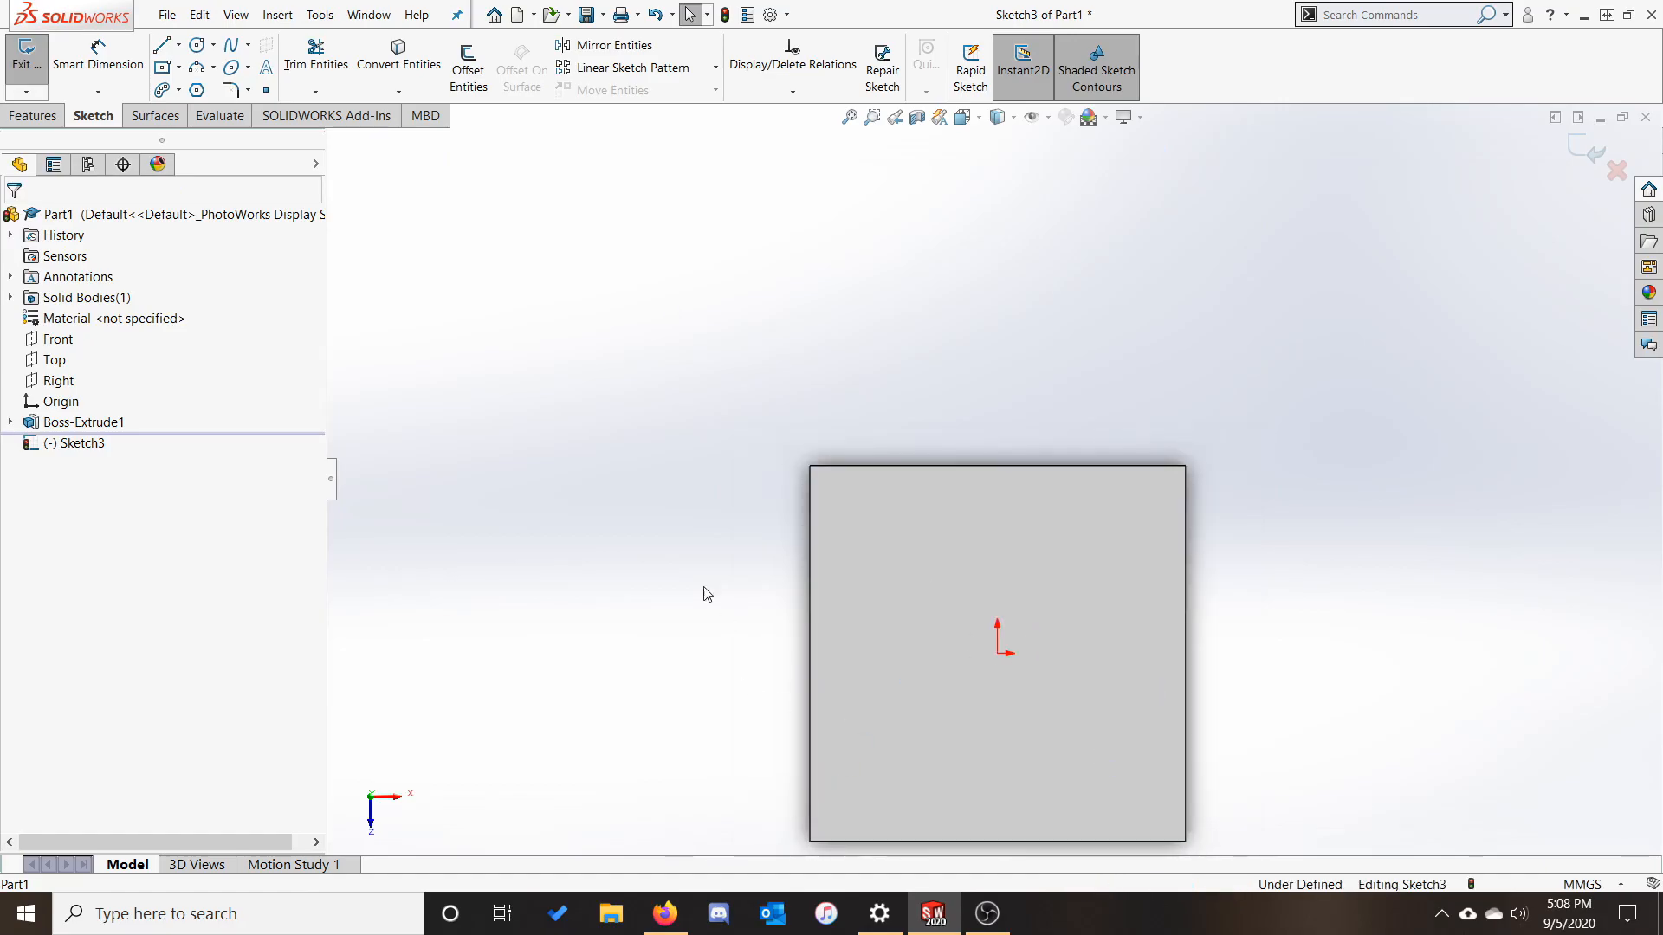
pyautogui.click(33, 57)
pyautogui.hotkey('ctrl', '7')
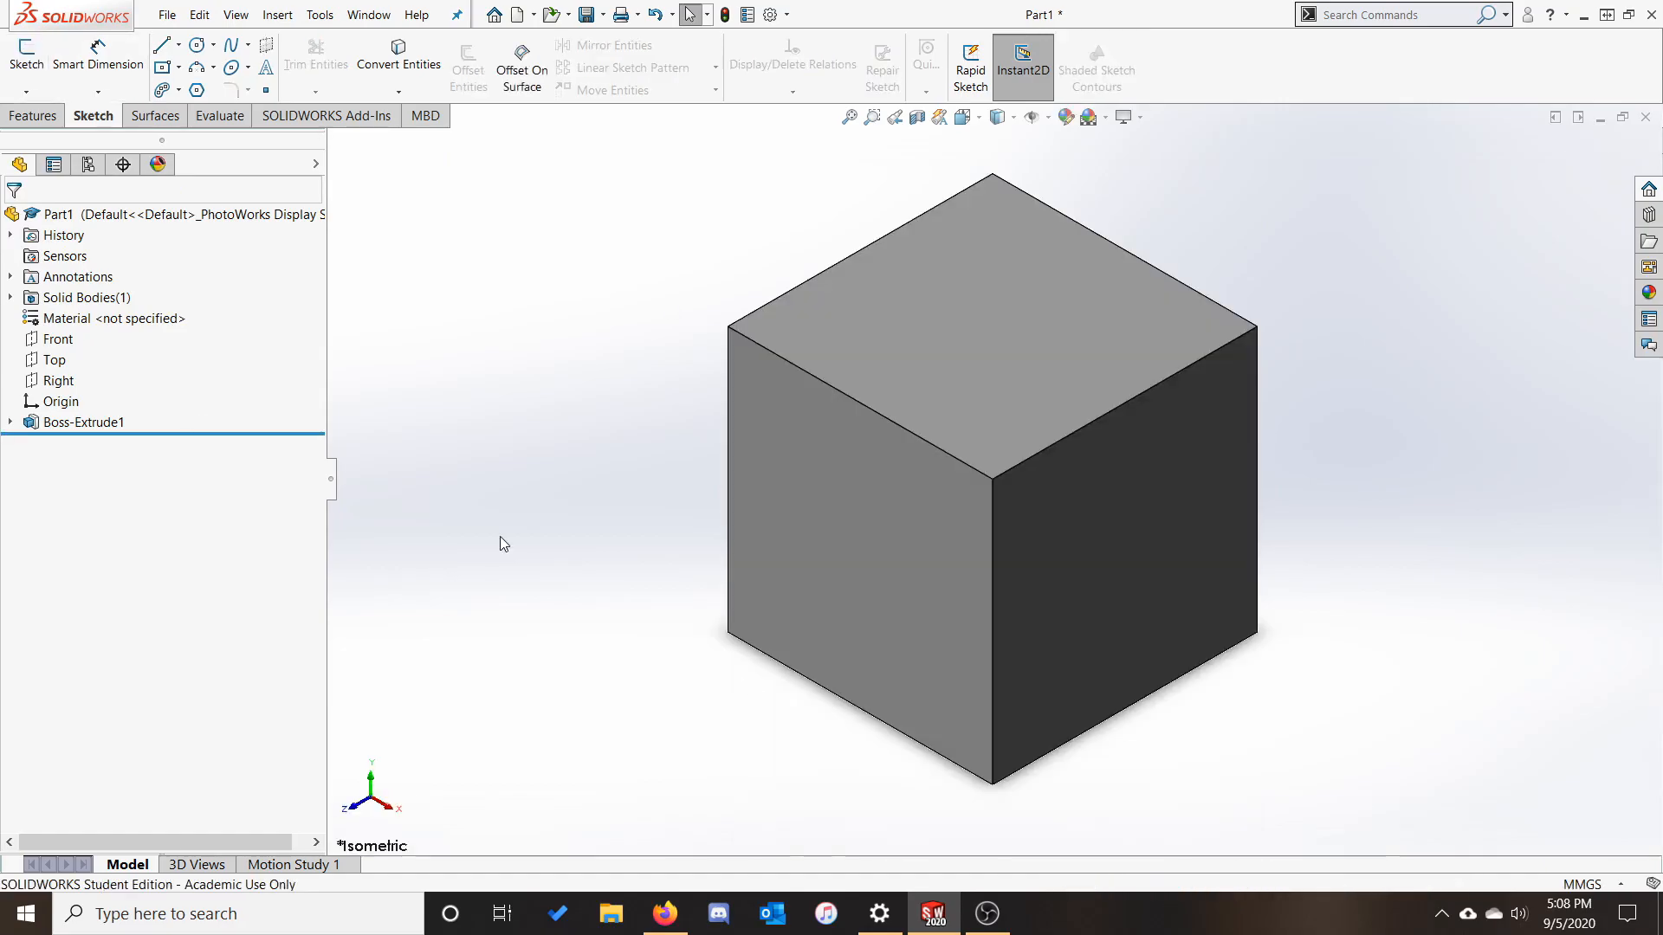
# Edit the cube's extrusion and change its end condition to Mid Plane.
pyautogui.rightClick(76, 424)
pyautogui.click(86, 376)
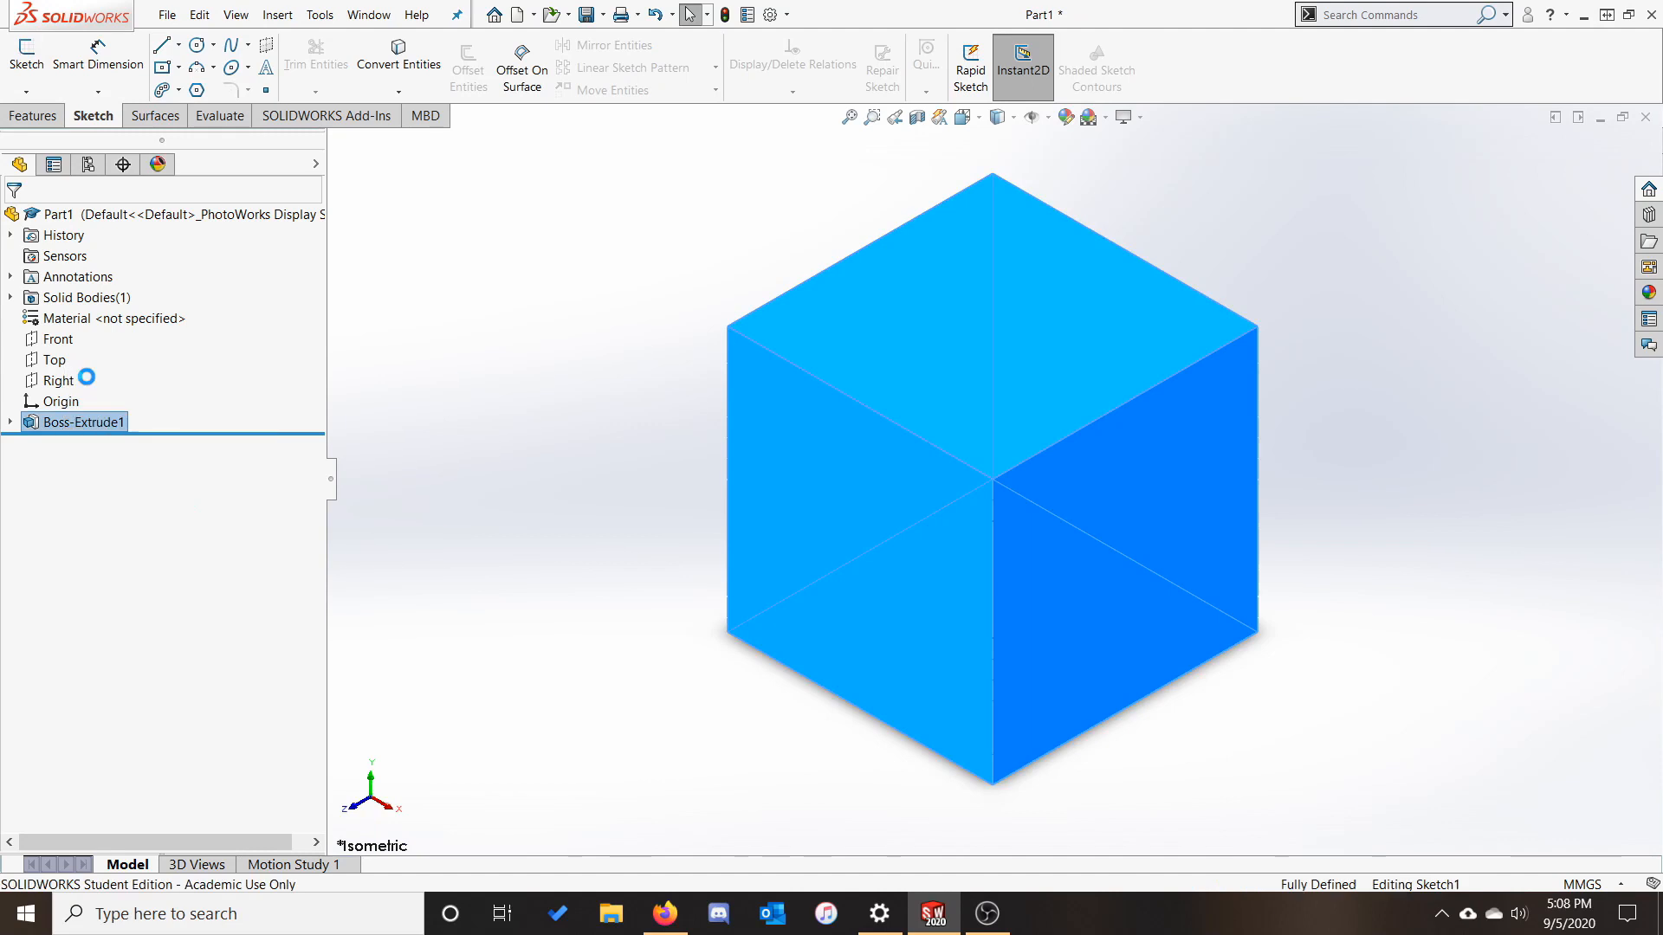
pyautogui.click(128, 342)
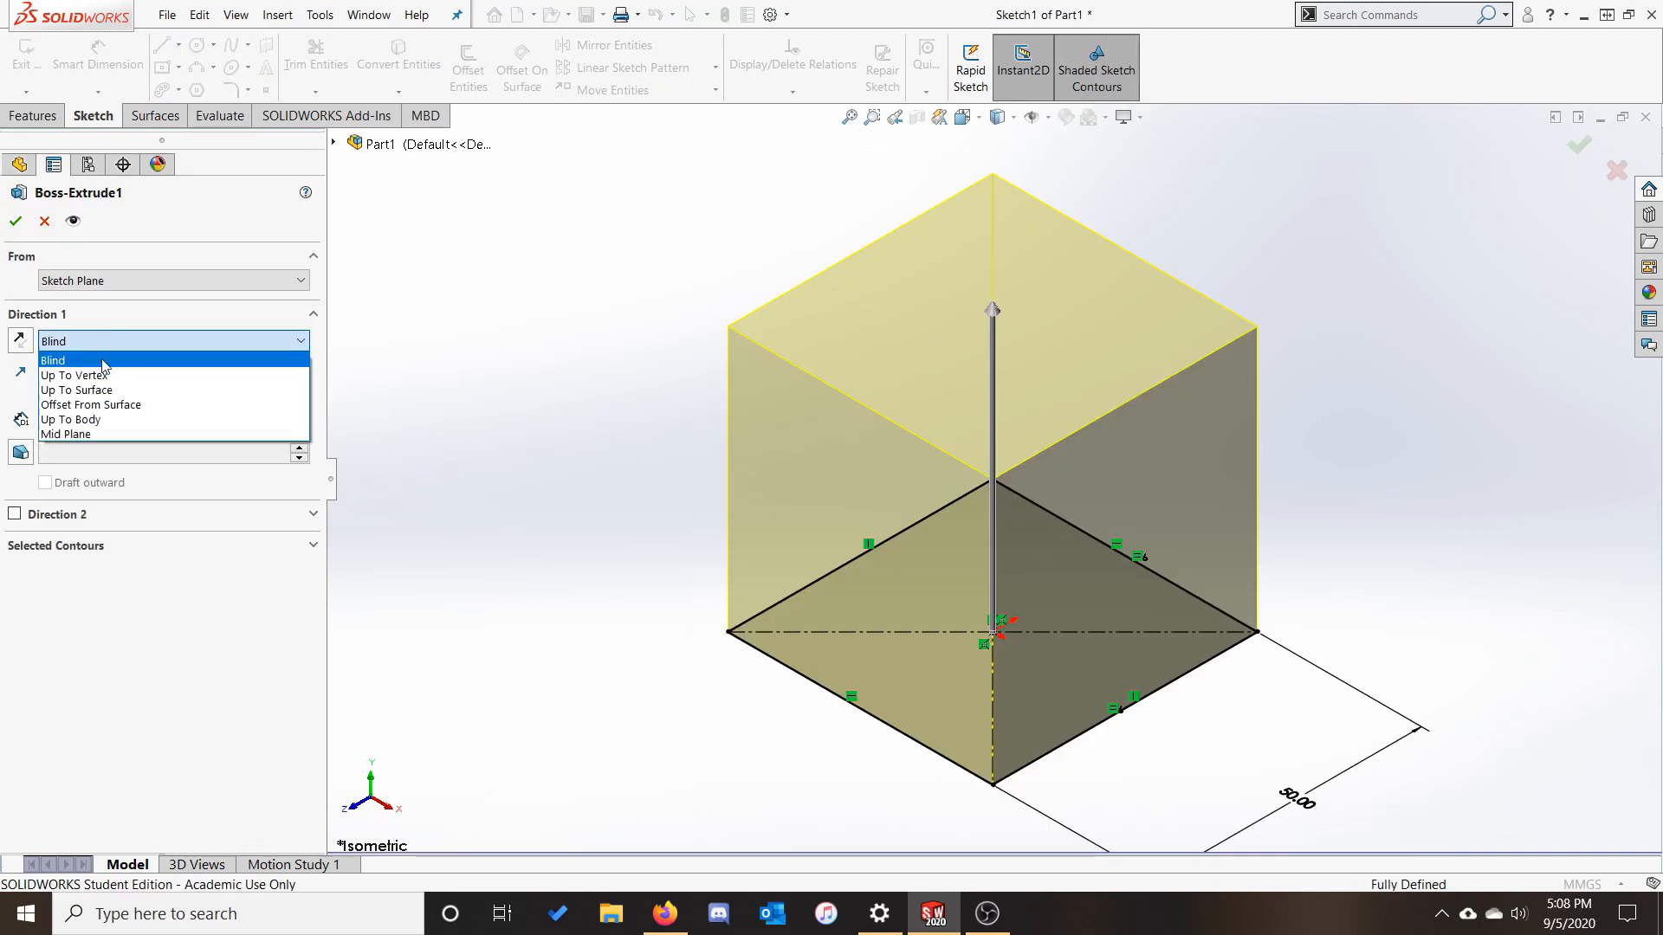
pyautogui.click(71, 434)
pyautogui.click(15, 221)
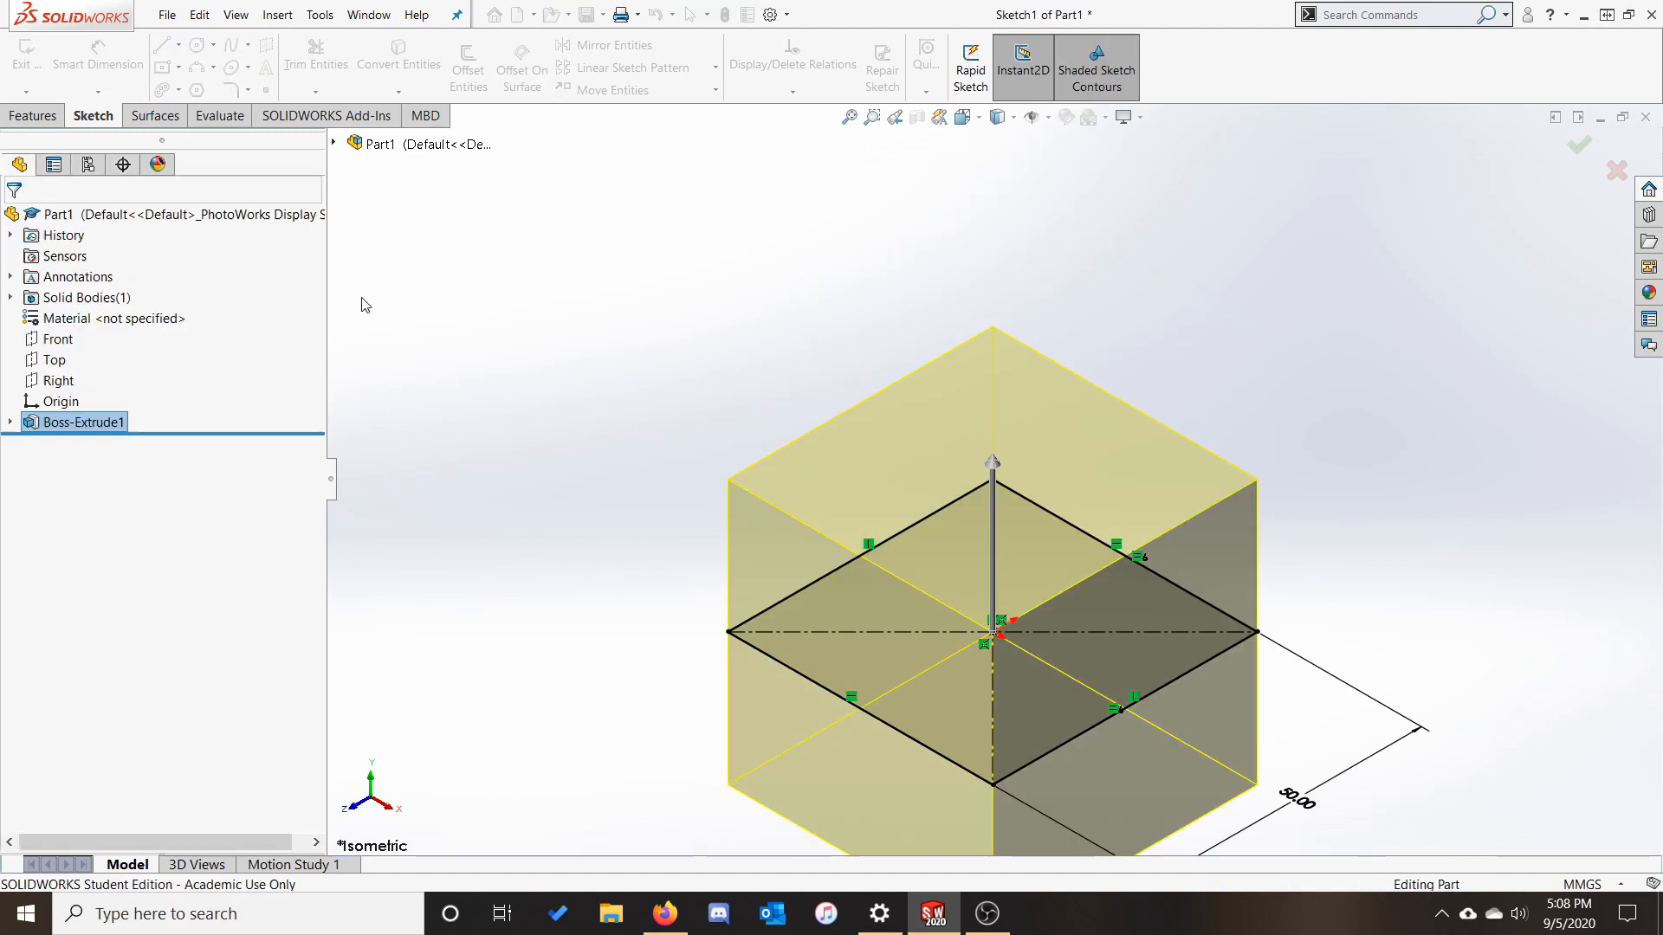
# Highlight the Top plane and examine how it passes through the cube.
pyautogui.click(54, 359)
pyautogui.moveTo(731, 419); pyautogui.dragTo(768, 488, button='middle')
pyautogui.scroll(-3, 987, 476)
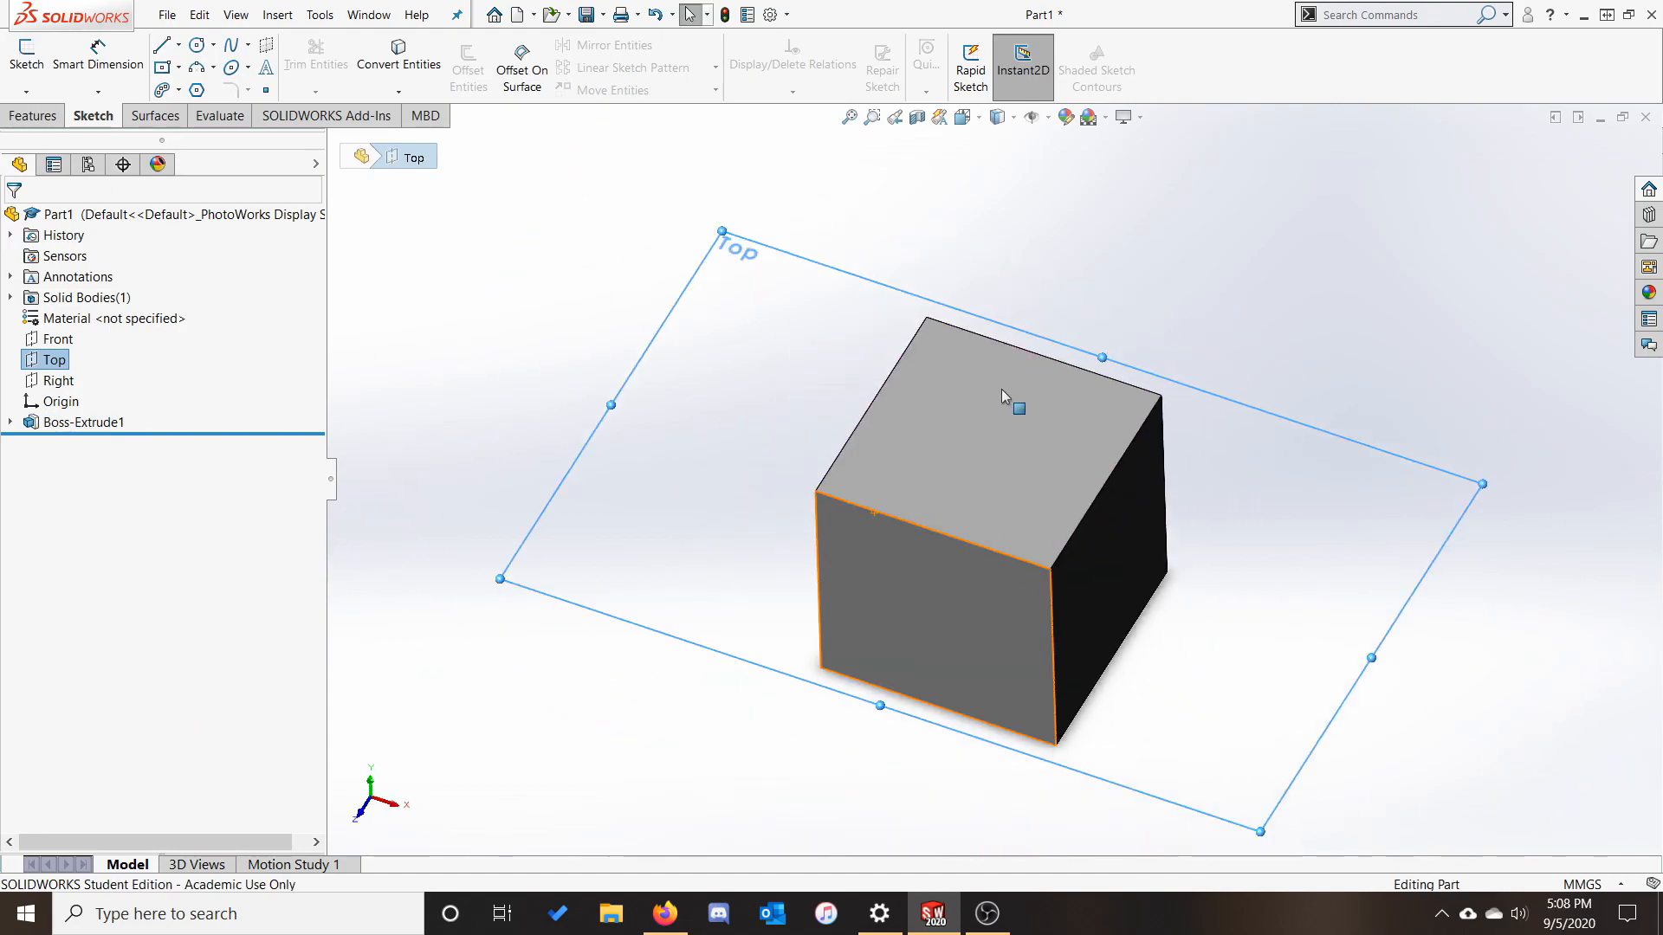
pyautogui.click(1184, 296)
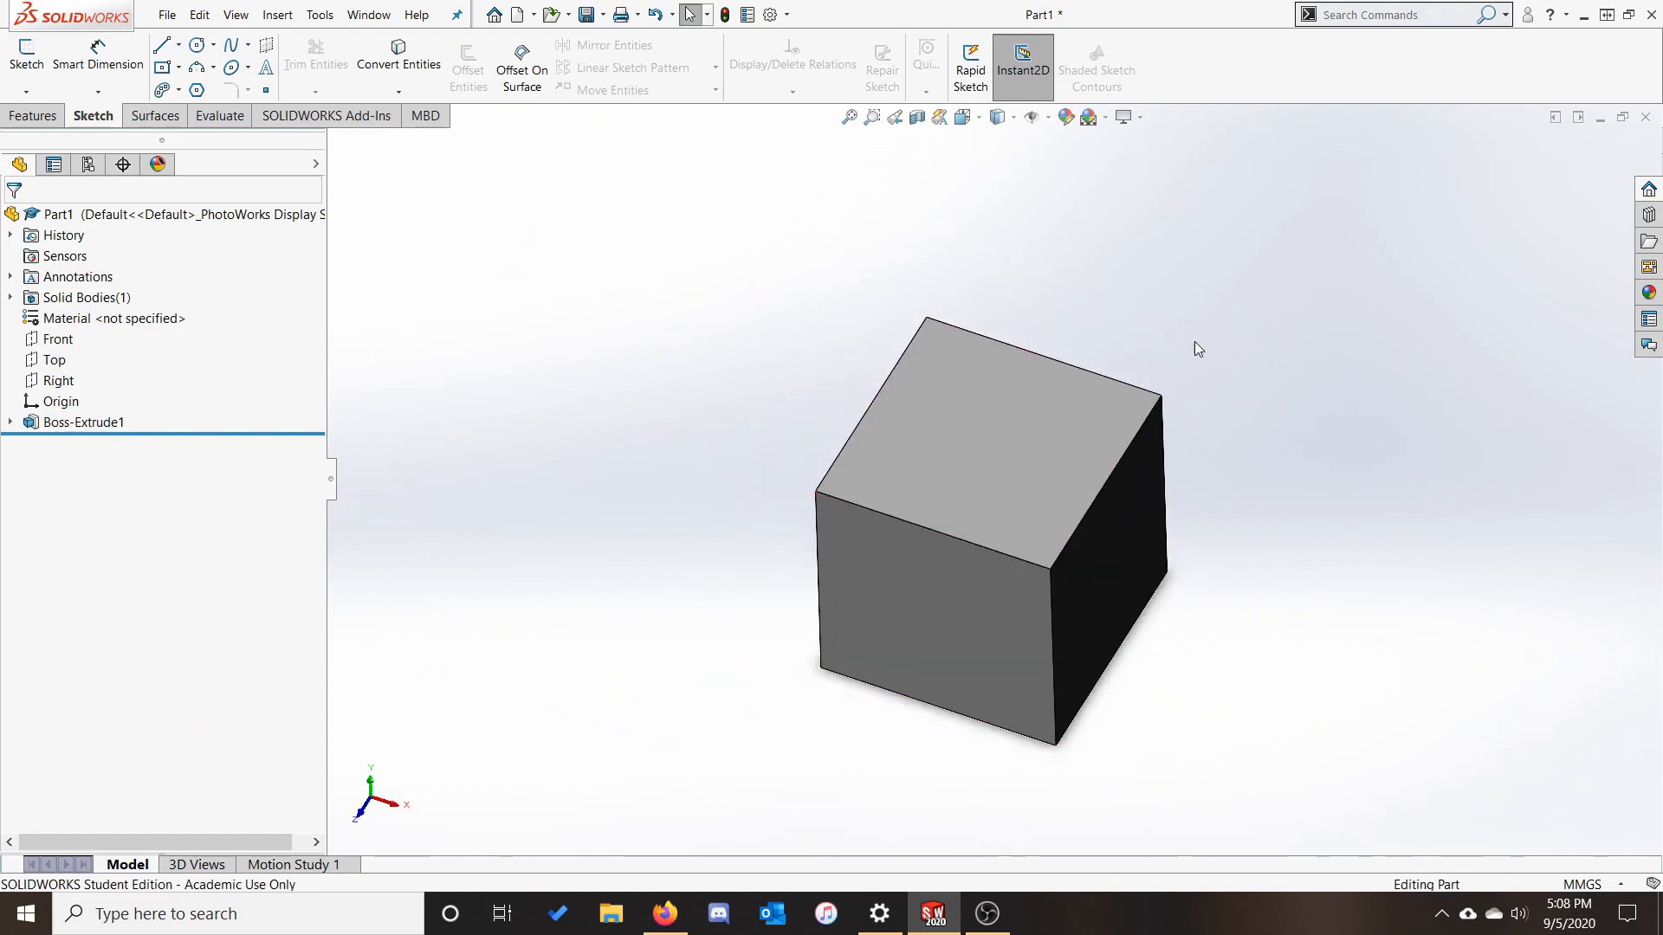
pyautogui.rightClick(959, 668)
pyautogui.click(995, 503)
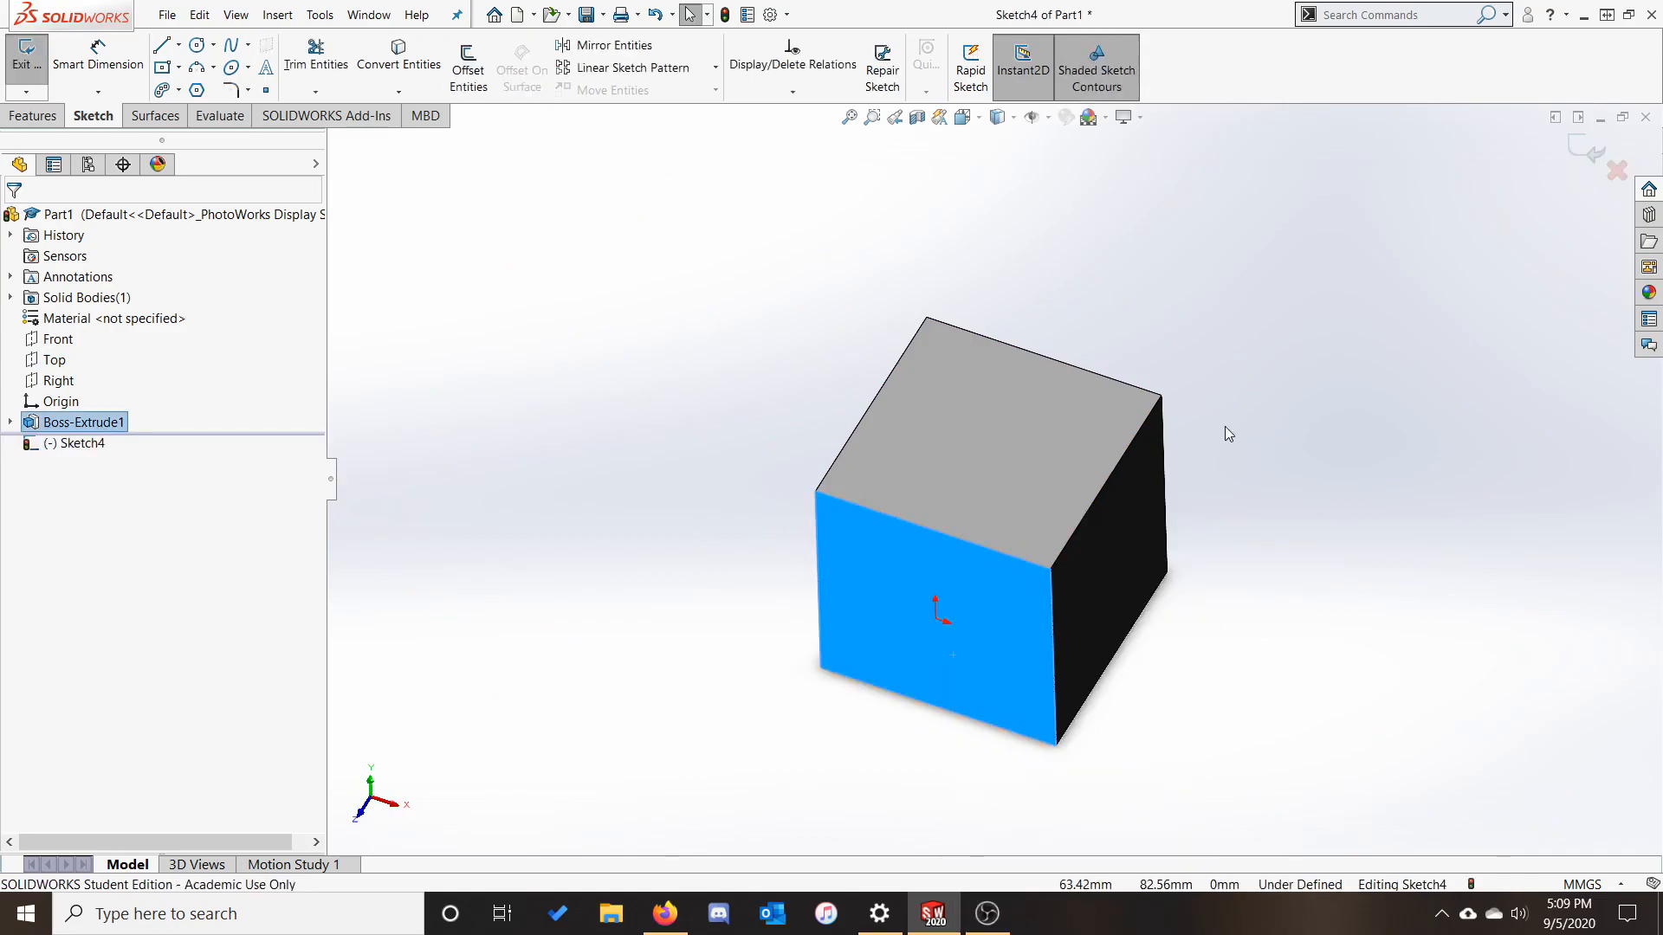
pyautogui.hotkey('ctrl', '7')
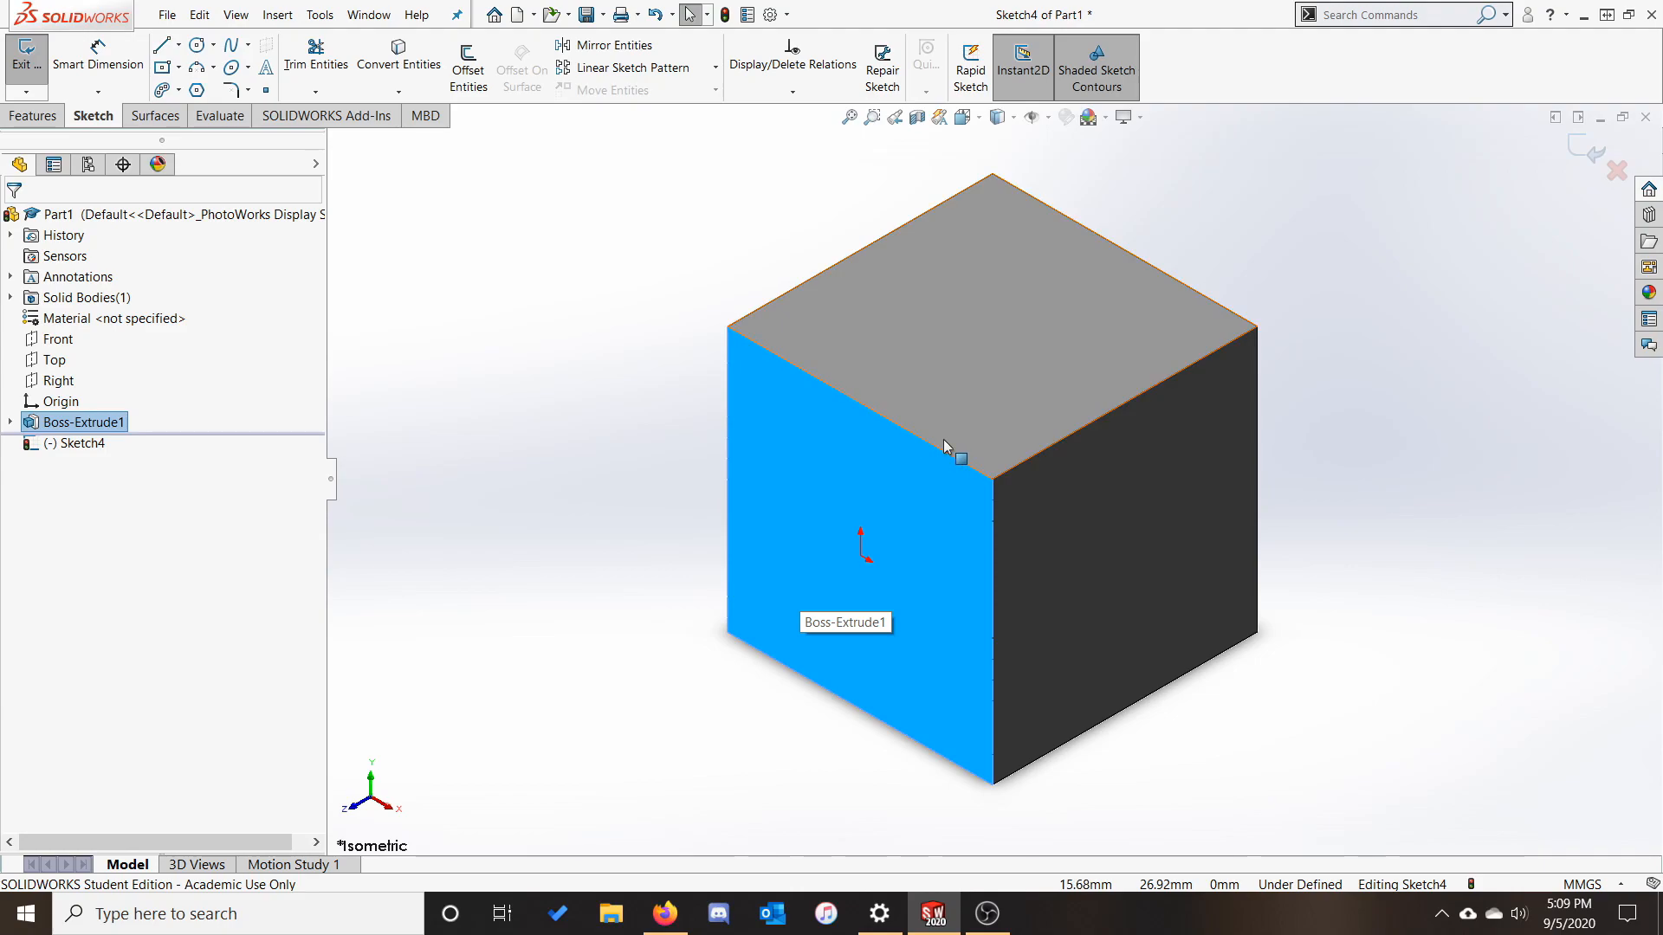
pyautogui.click(1539, 662)
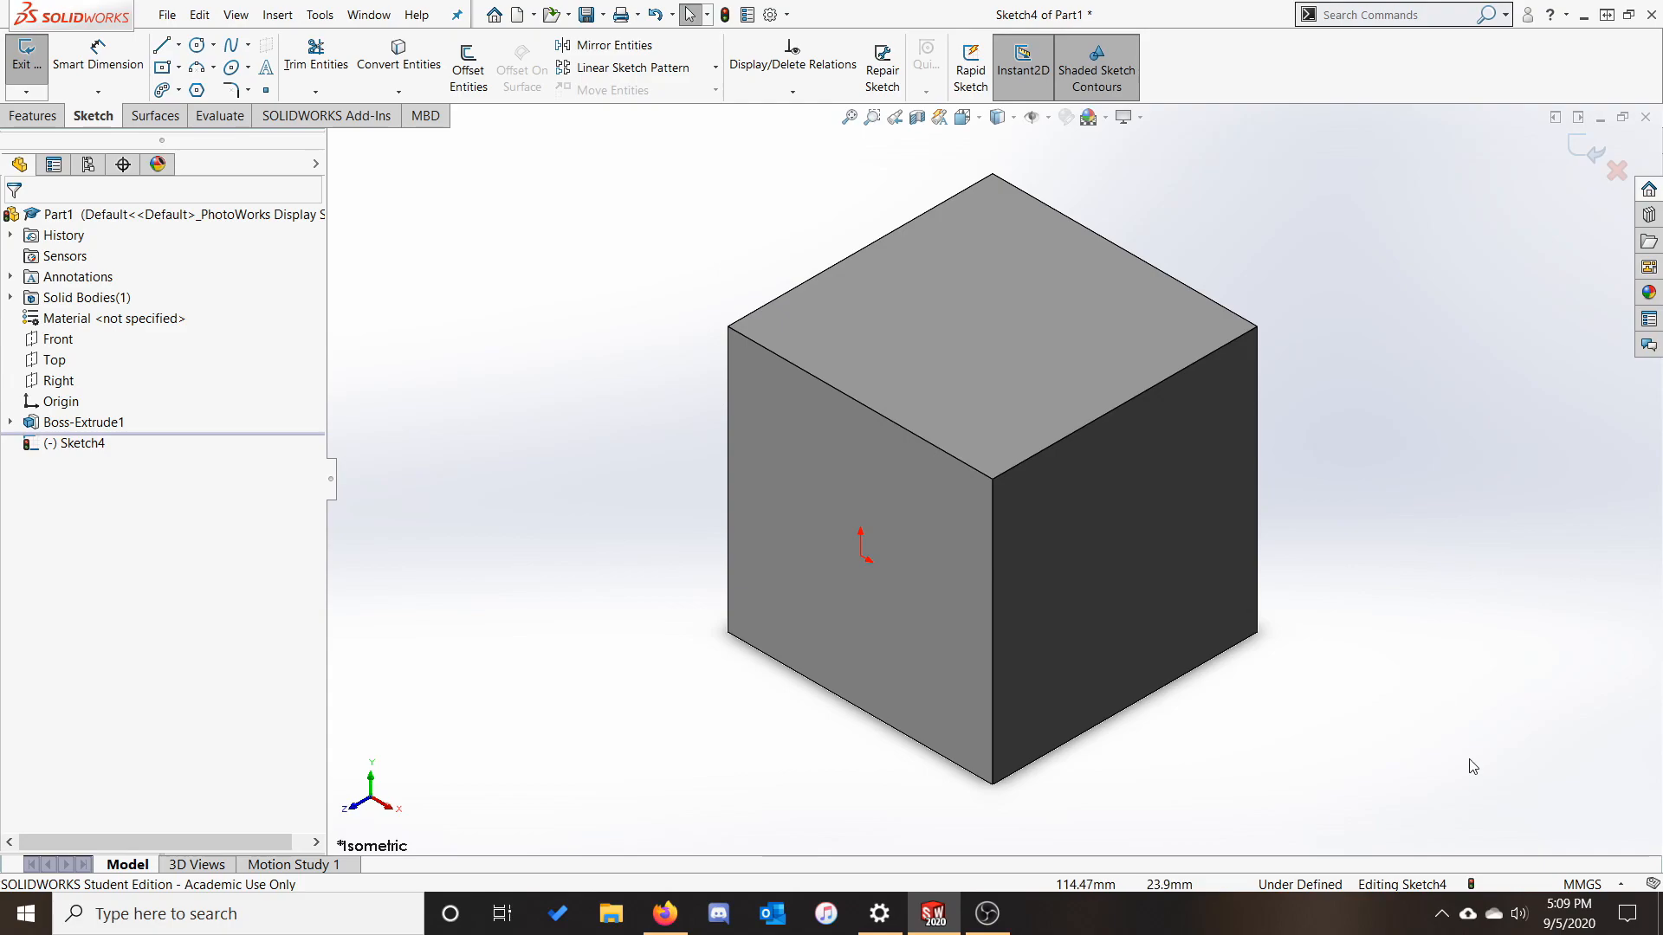
pyautogui.click(26, 60)
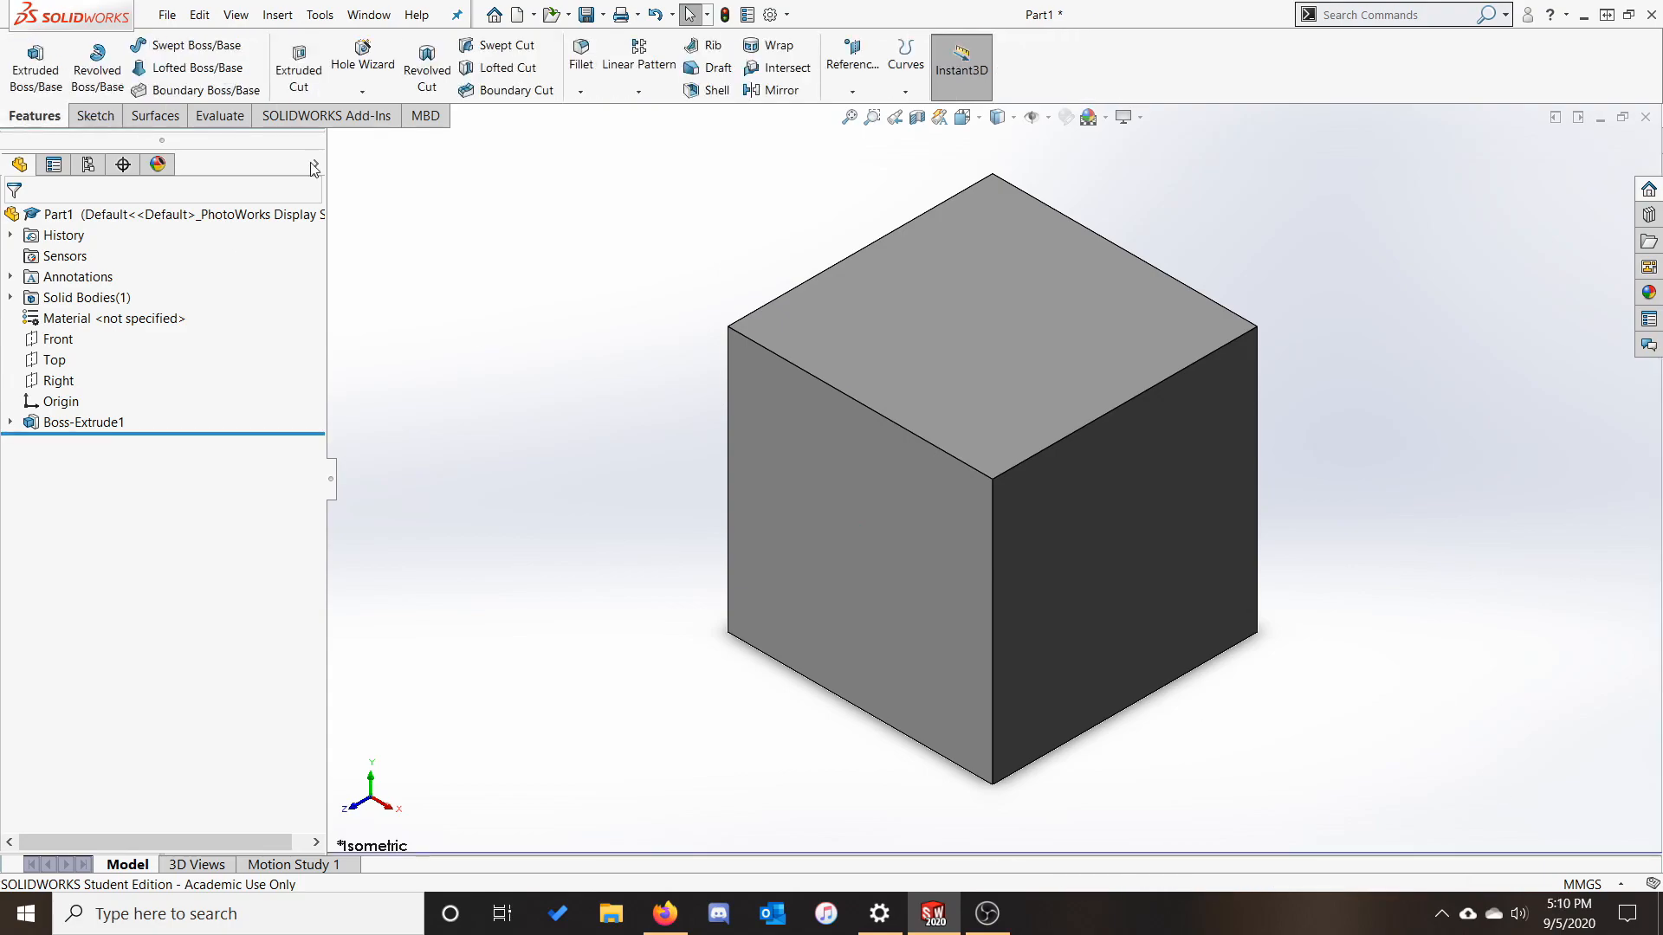
# Create a reference plane offset 30 mm above the cube's upper face.
pyautogui.click(853, 91)
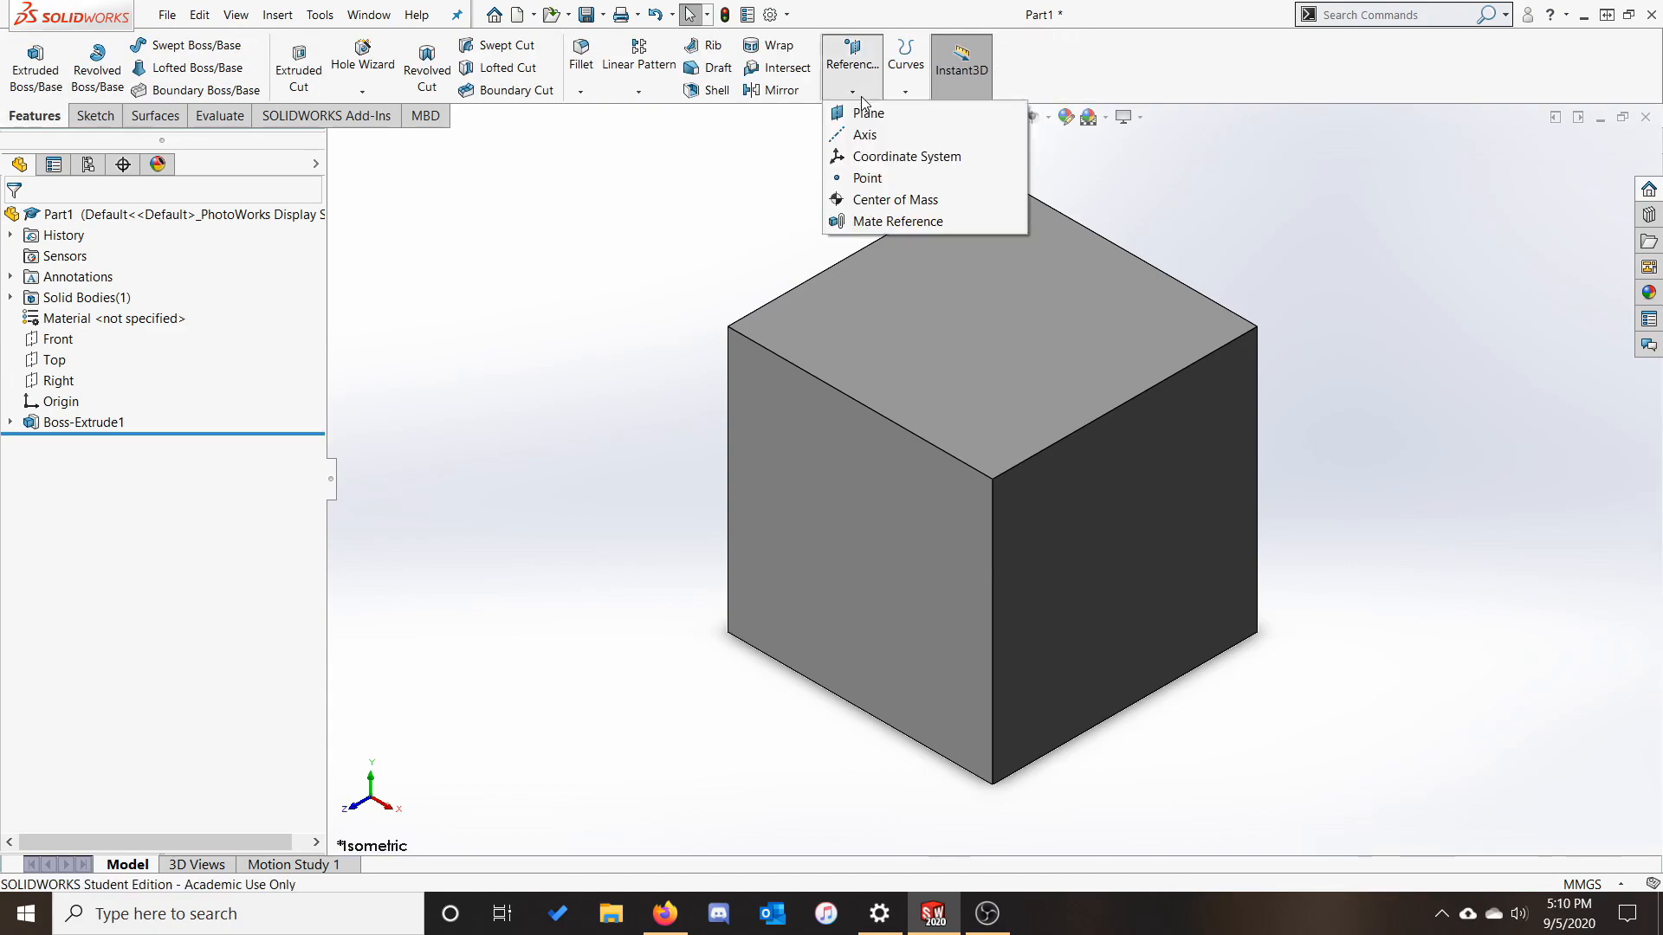
pyautogui.click(869, 113)
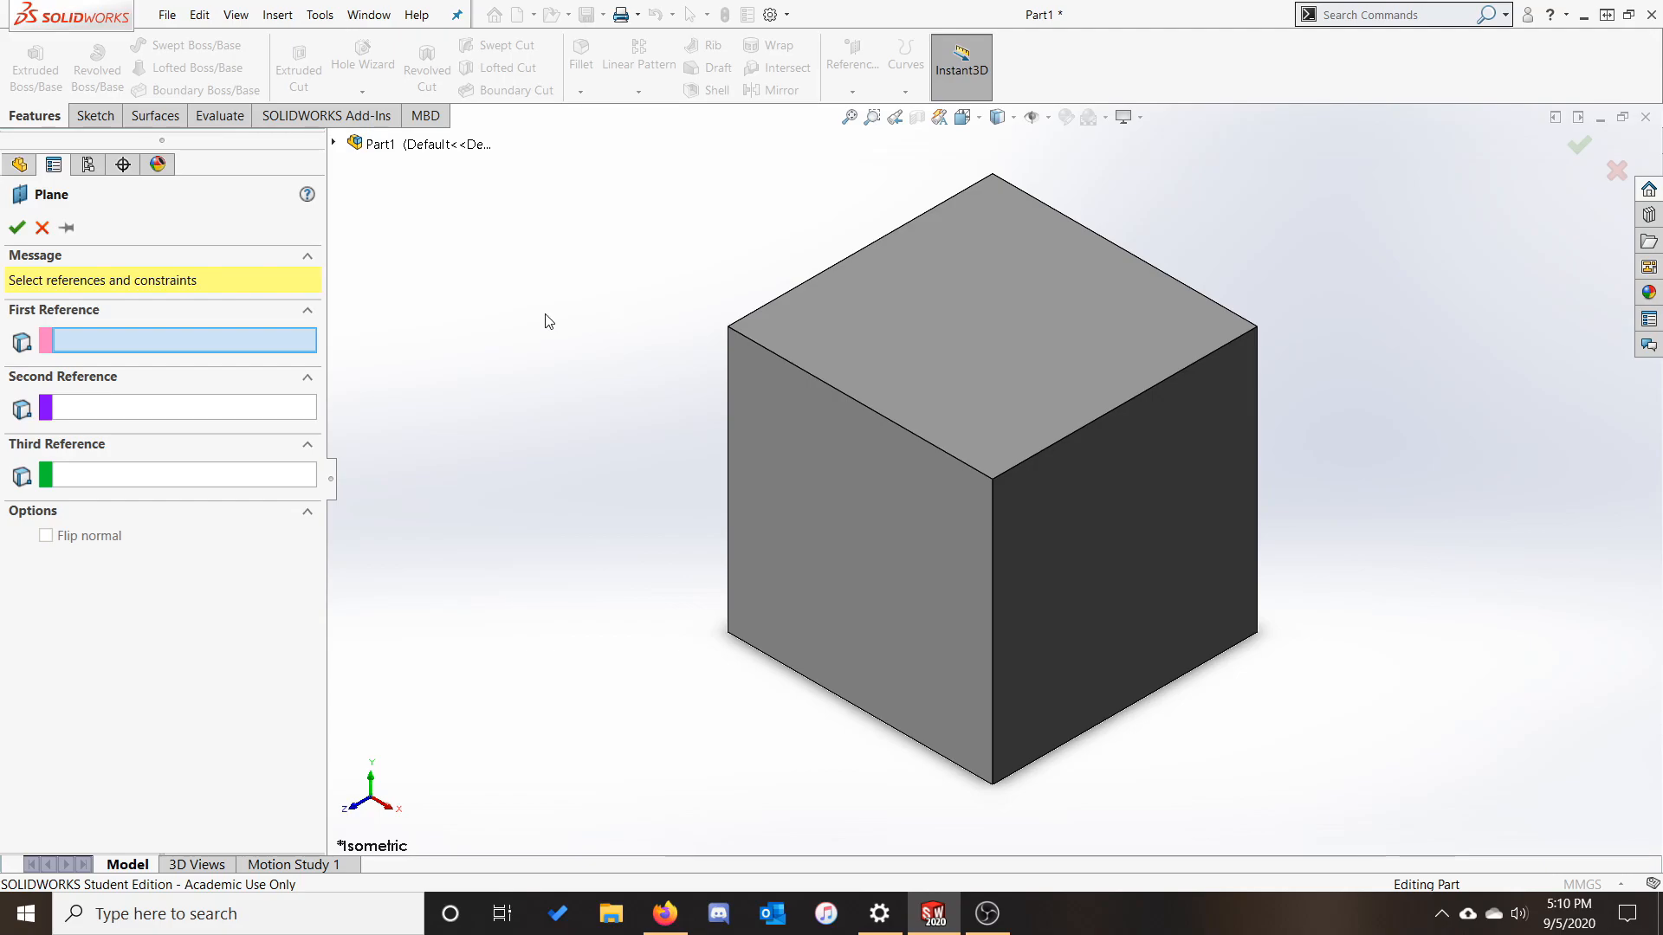
pyautogui.click(956, 310)
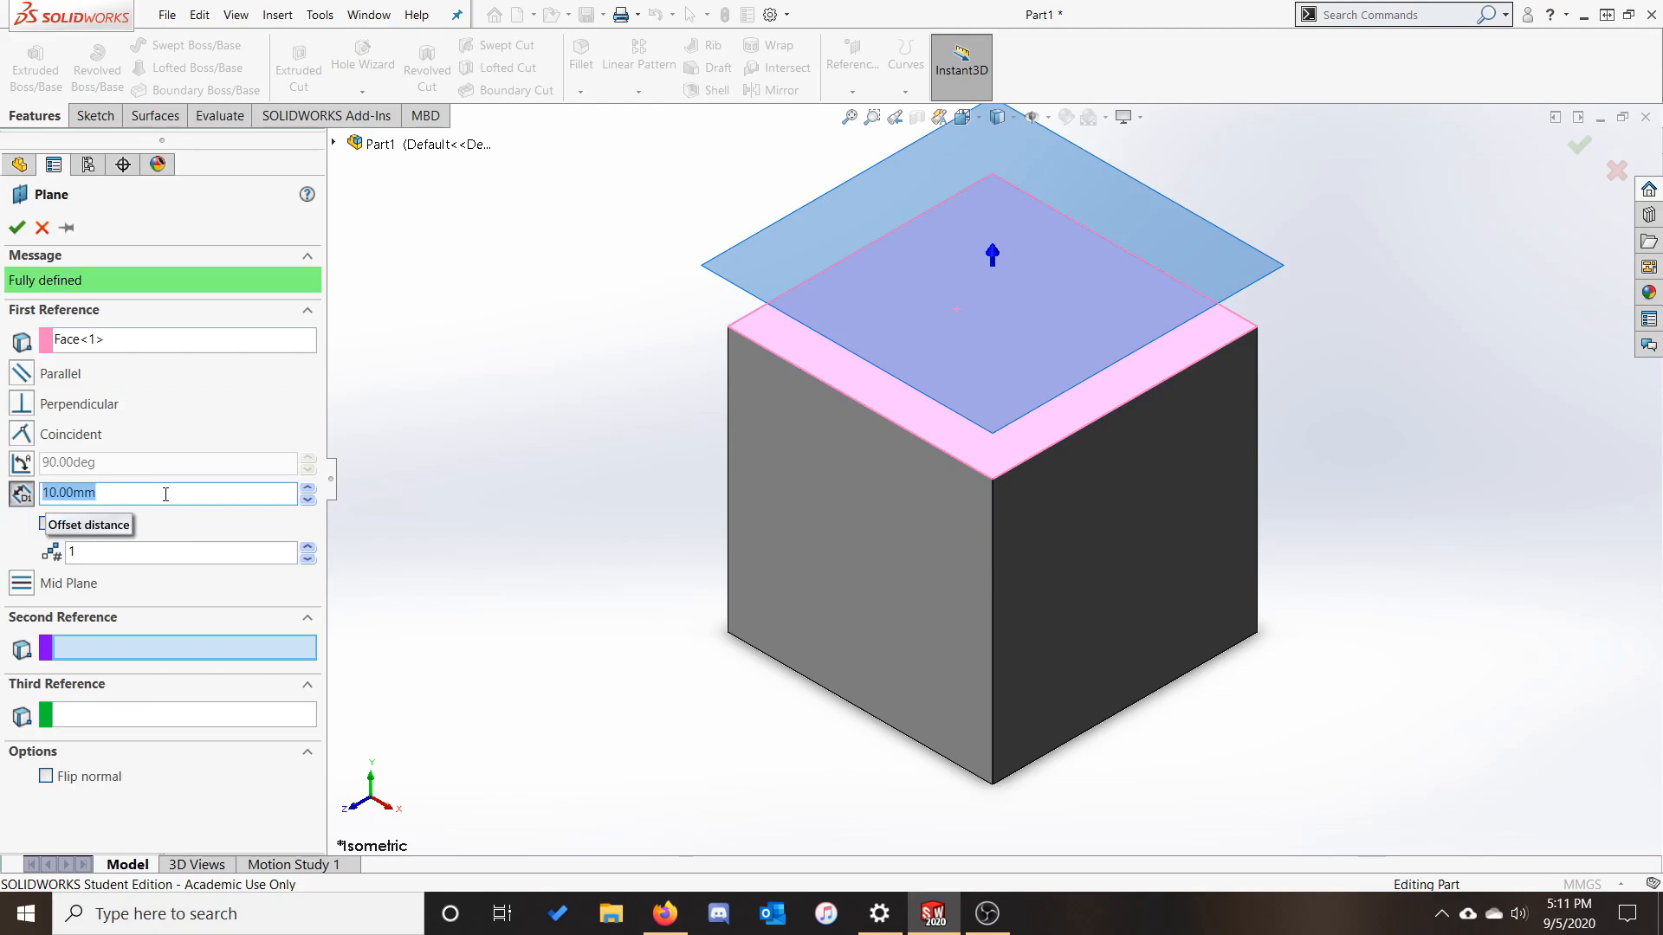
pyautogui.write('30')
pyautogui.press('Return')
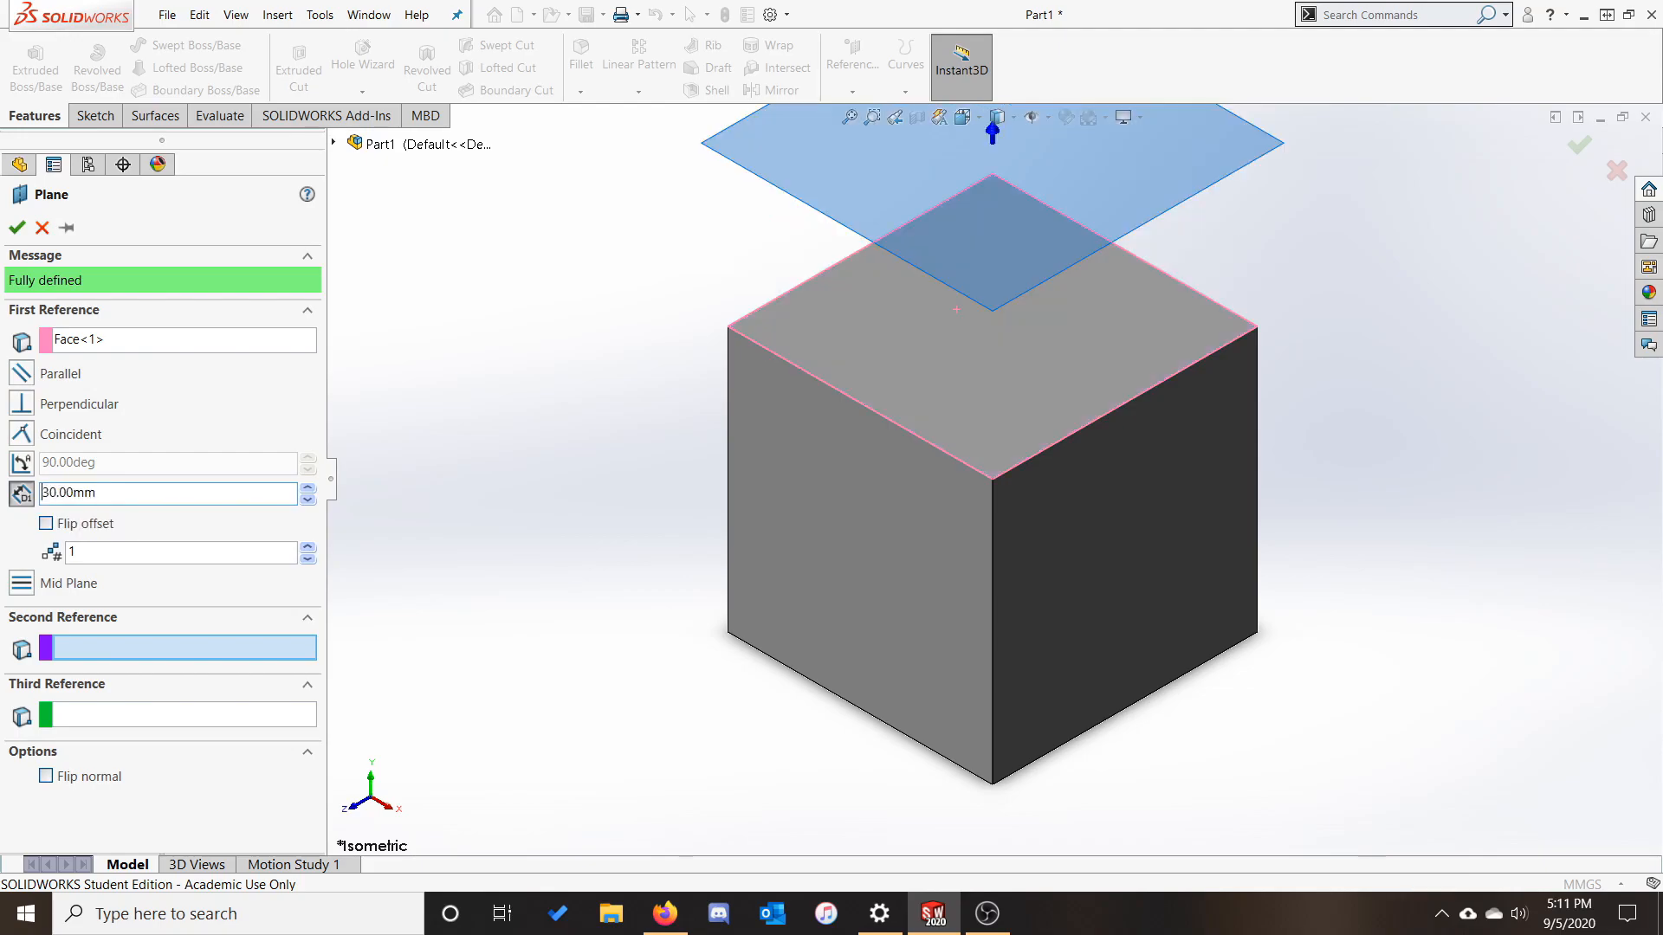
pyautogui.scroll(2, 809, 314)
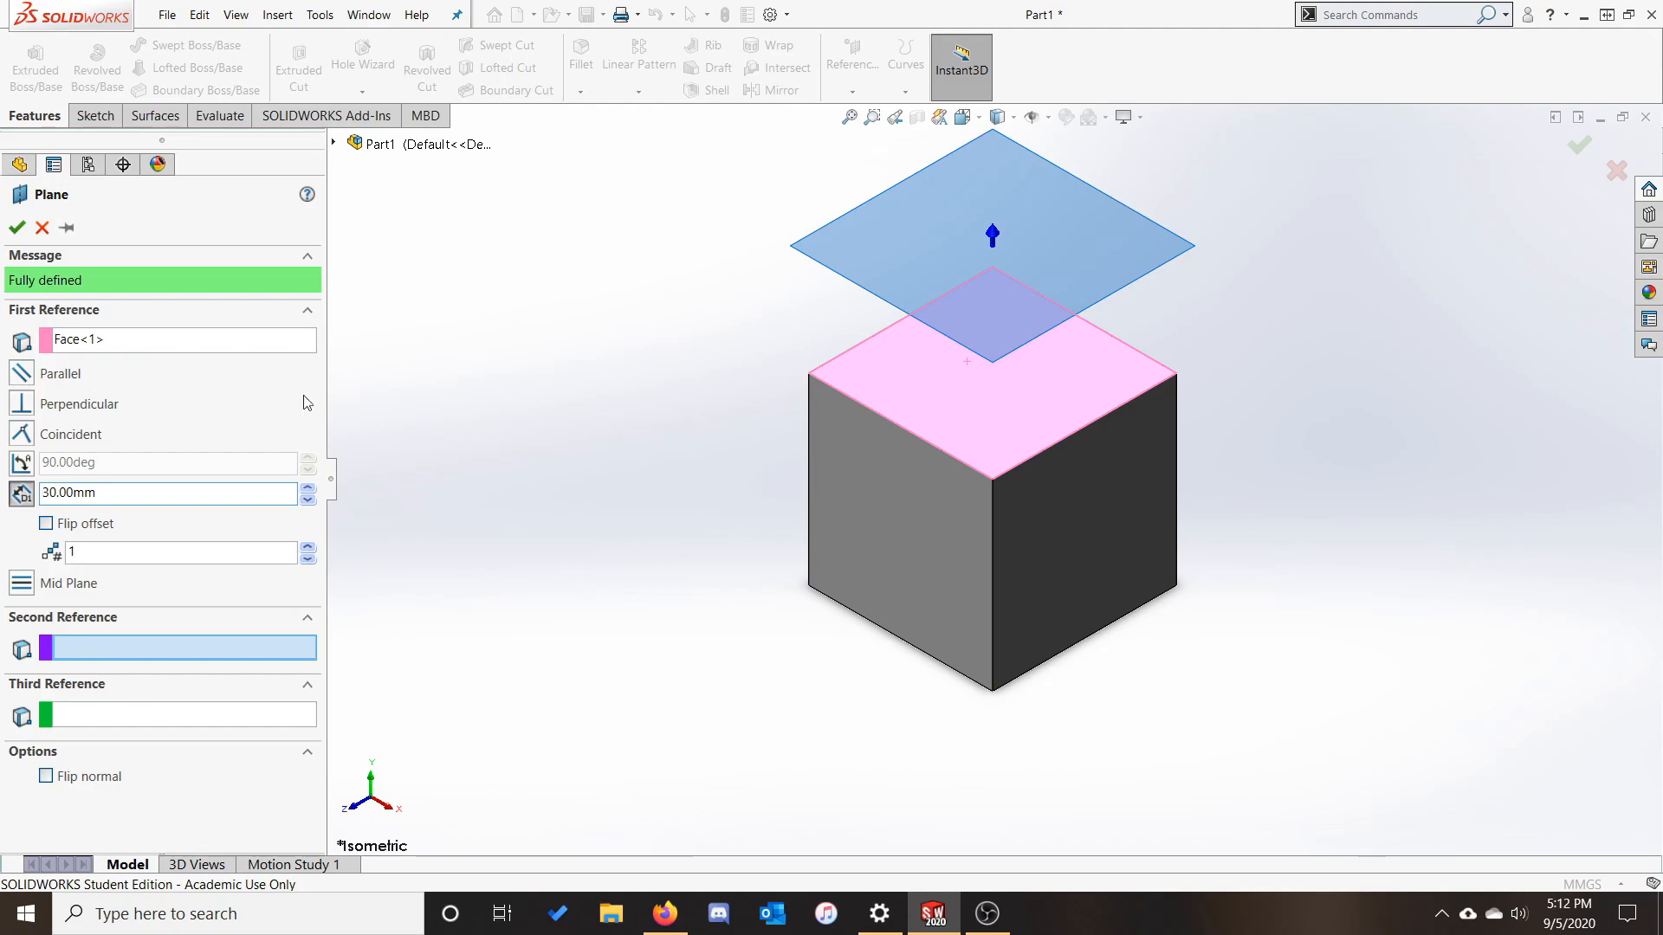
pyautogui.click(10, 230)
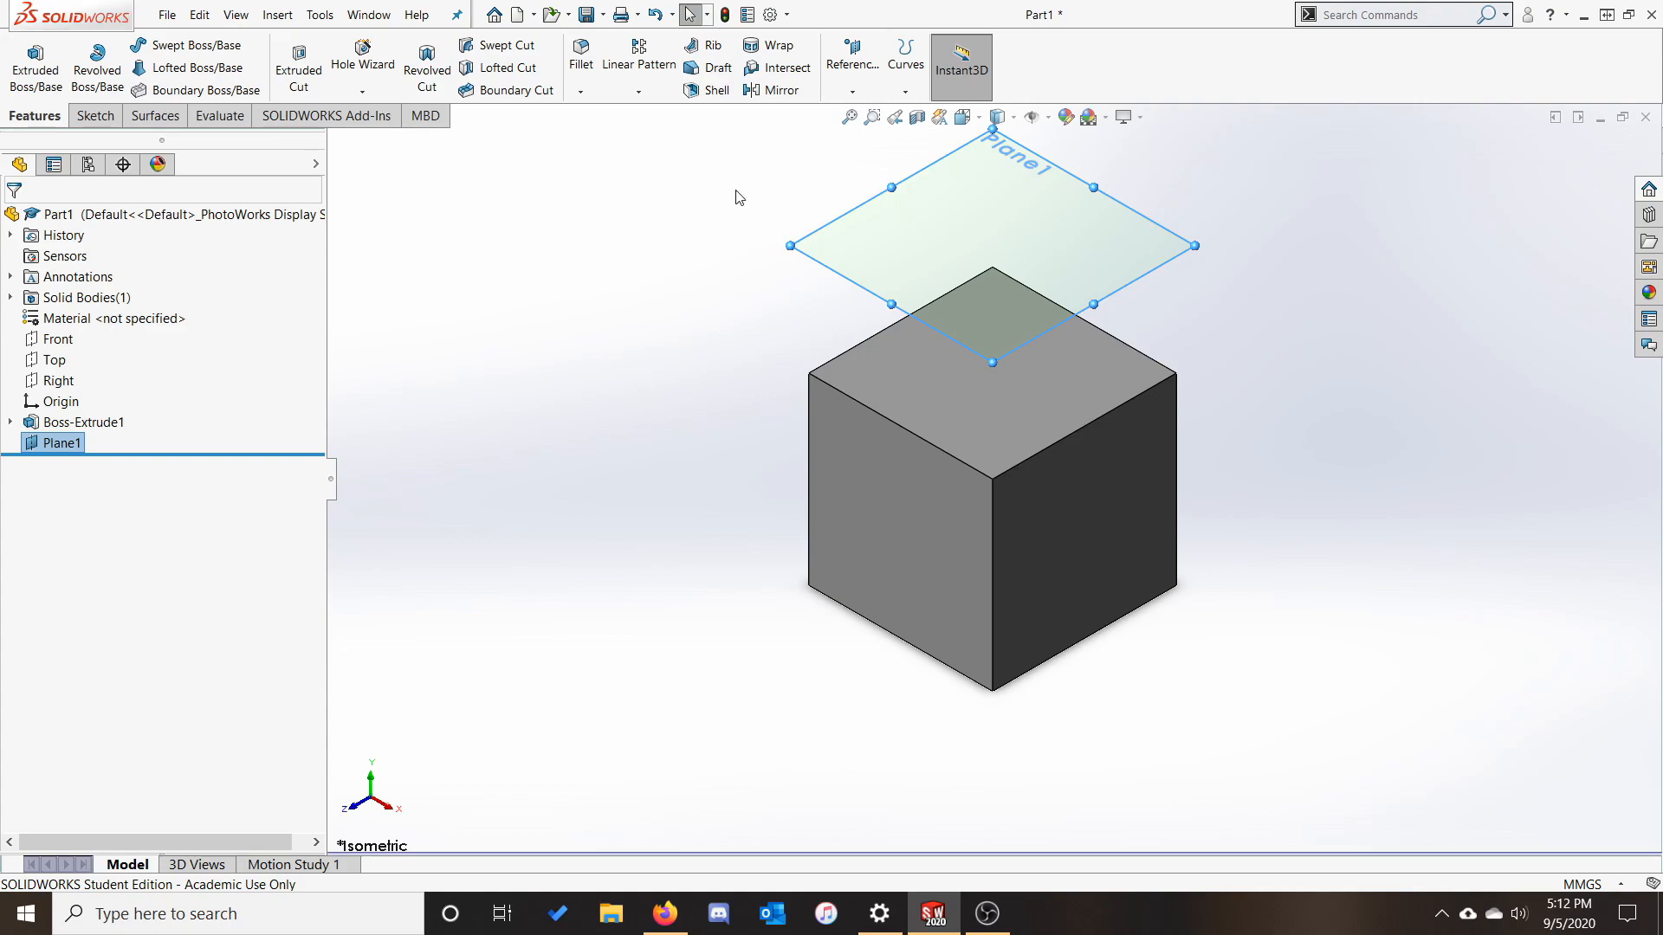
# Create a reference plane through the upper face's front edge, angled 30 degrees to that face.
pyautogui.click(852, 86)
pyautogui.click(869, 116)
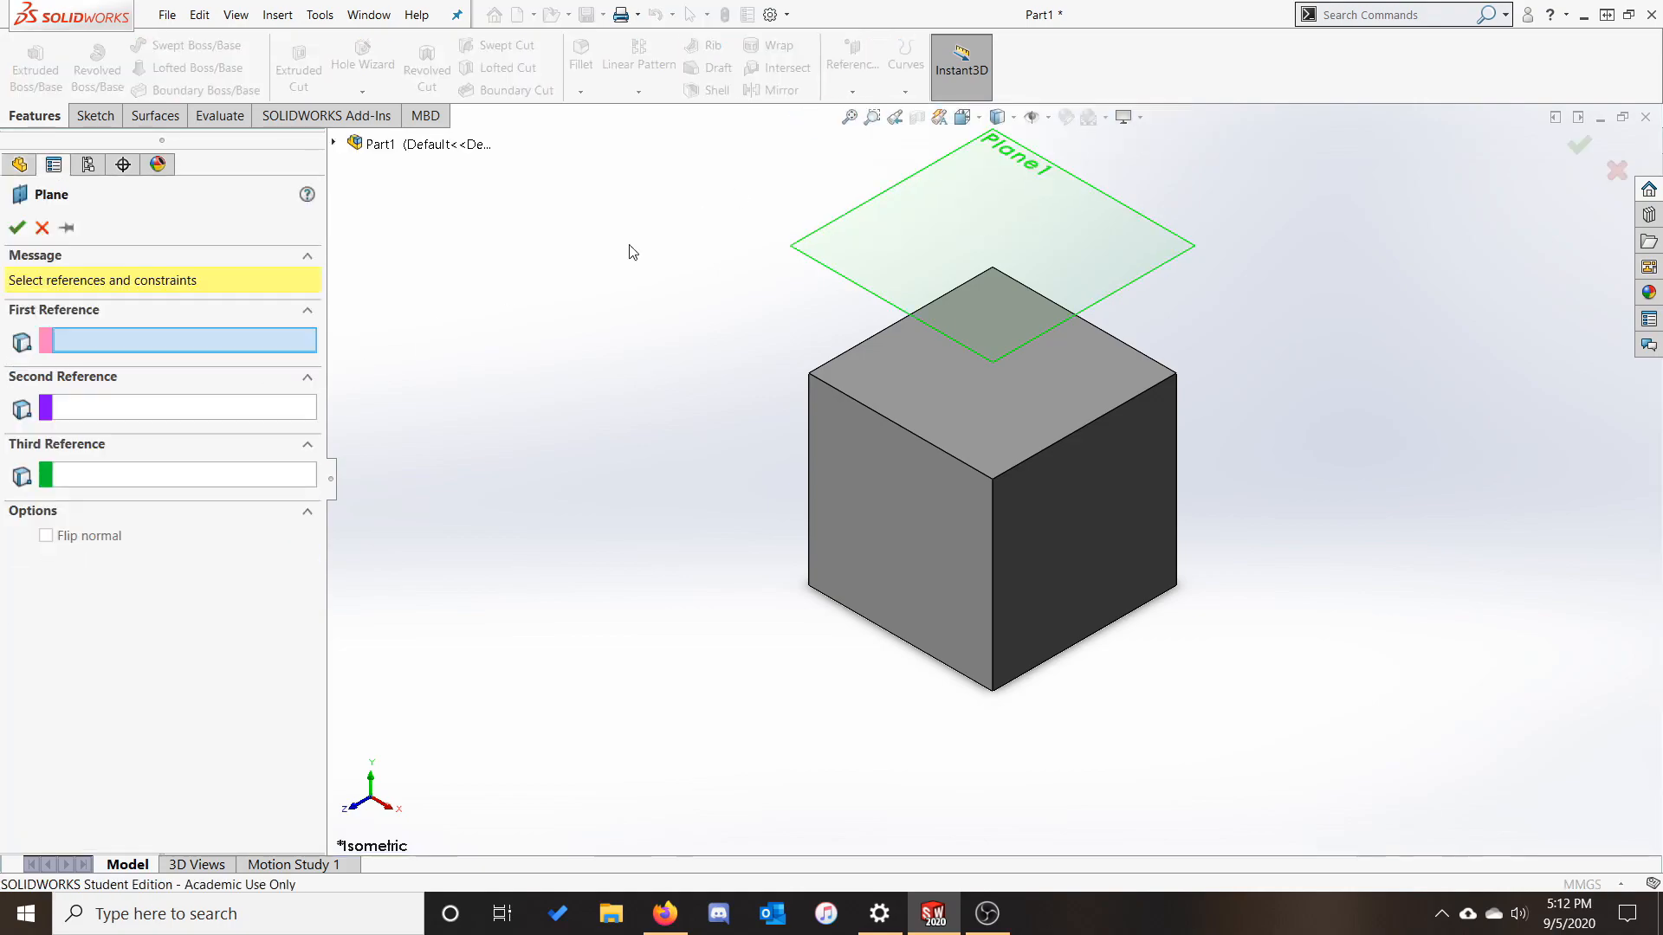
pyautogui.click(985, 407)
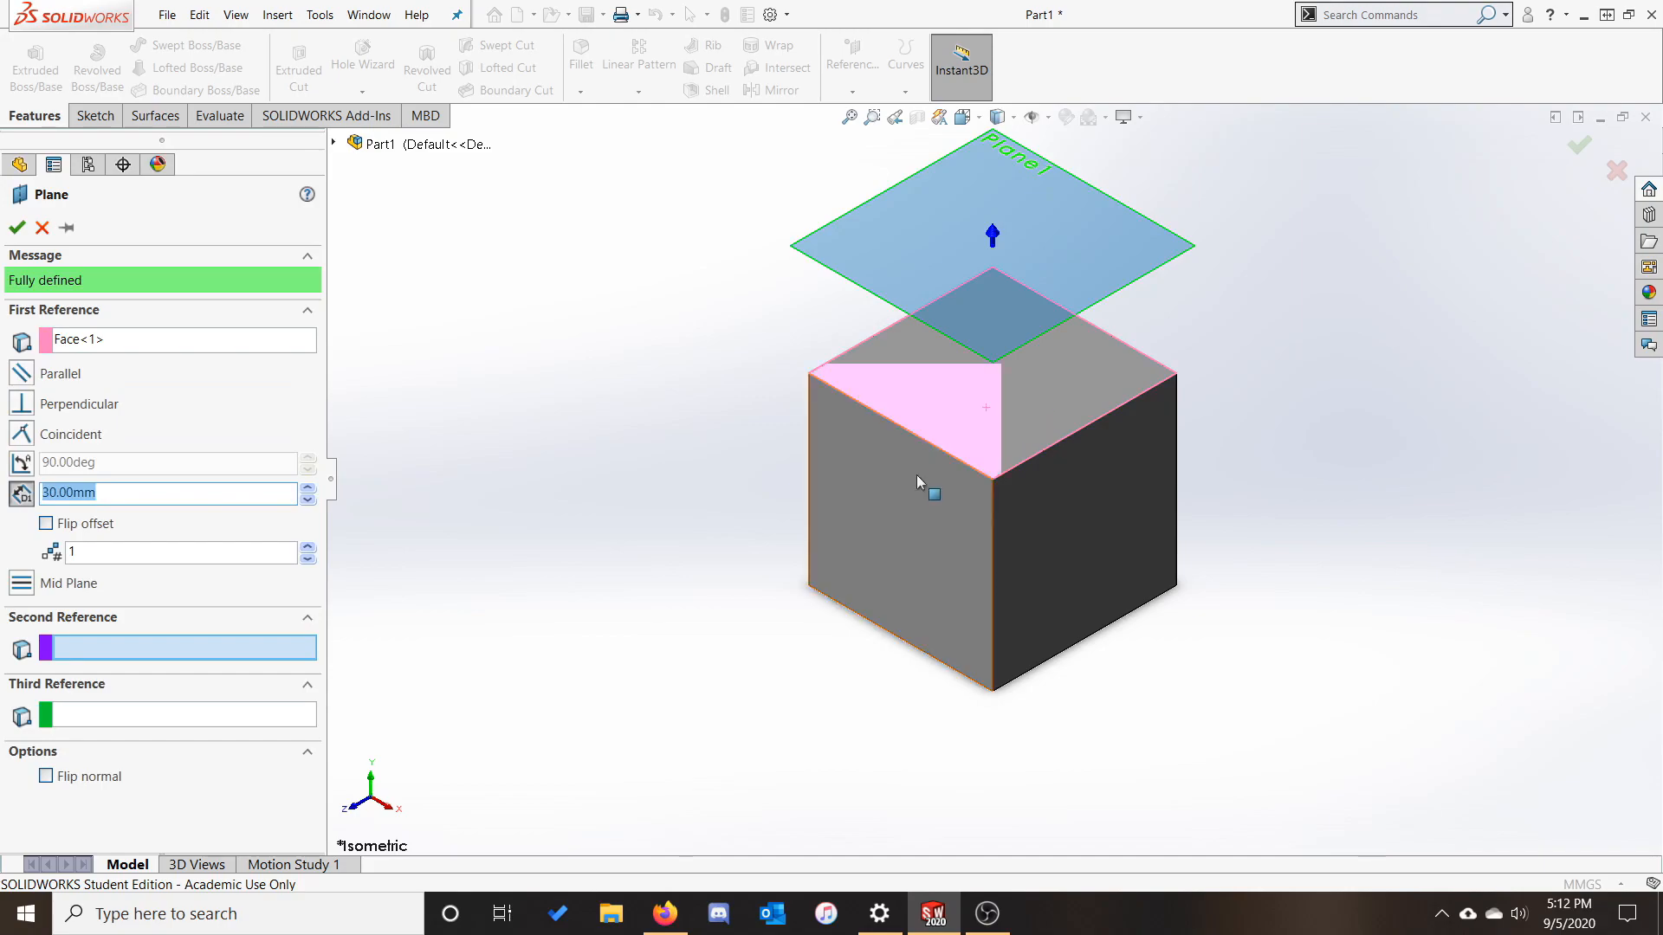
pyautogui.click(947, 454)
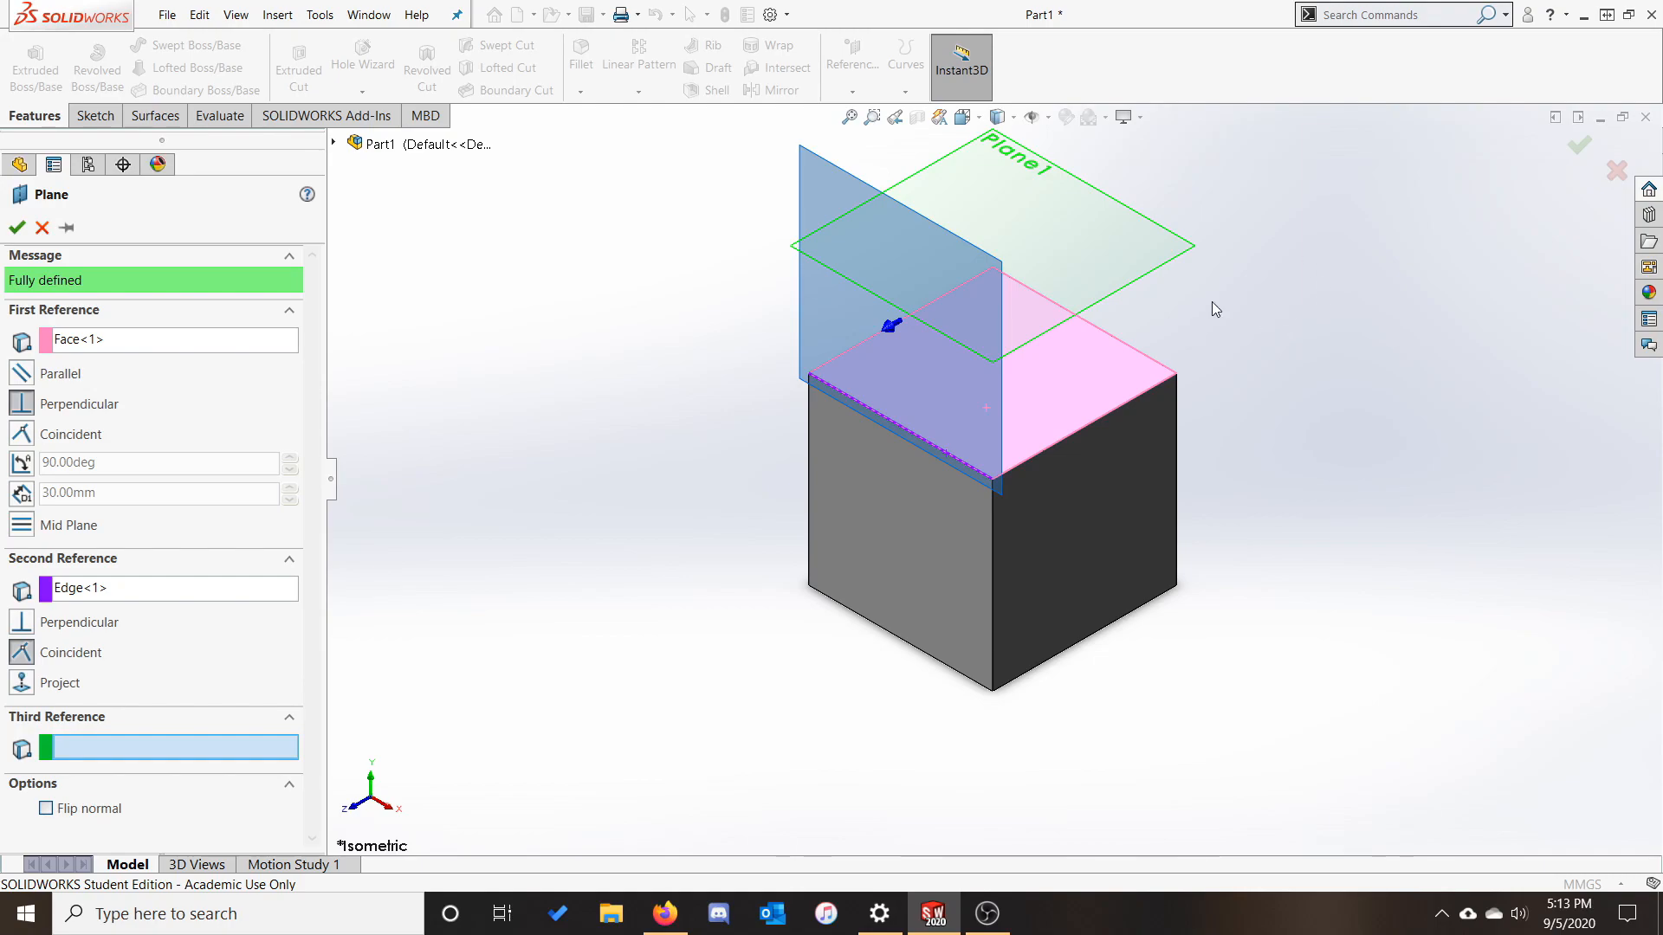
pyautogui.click(22, 462)
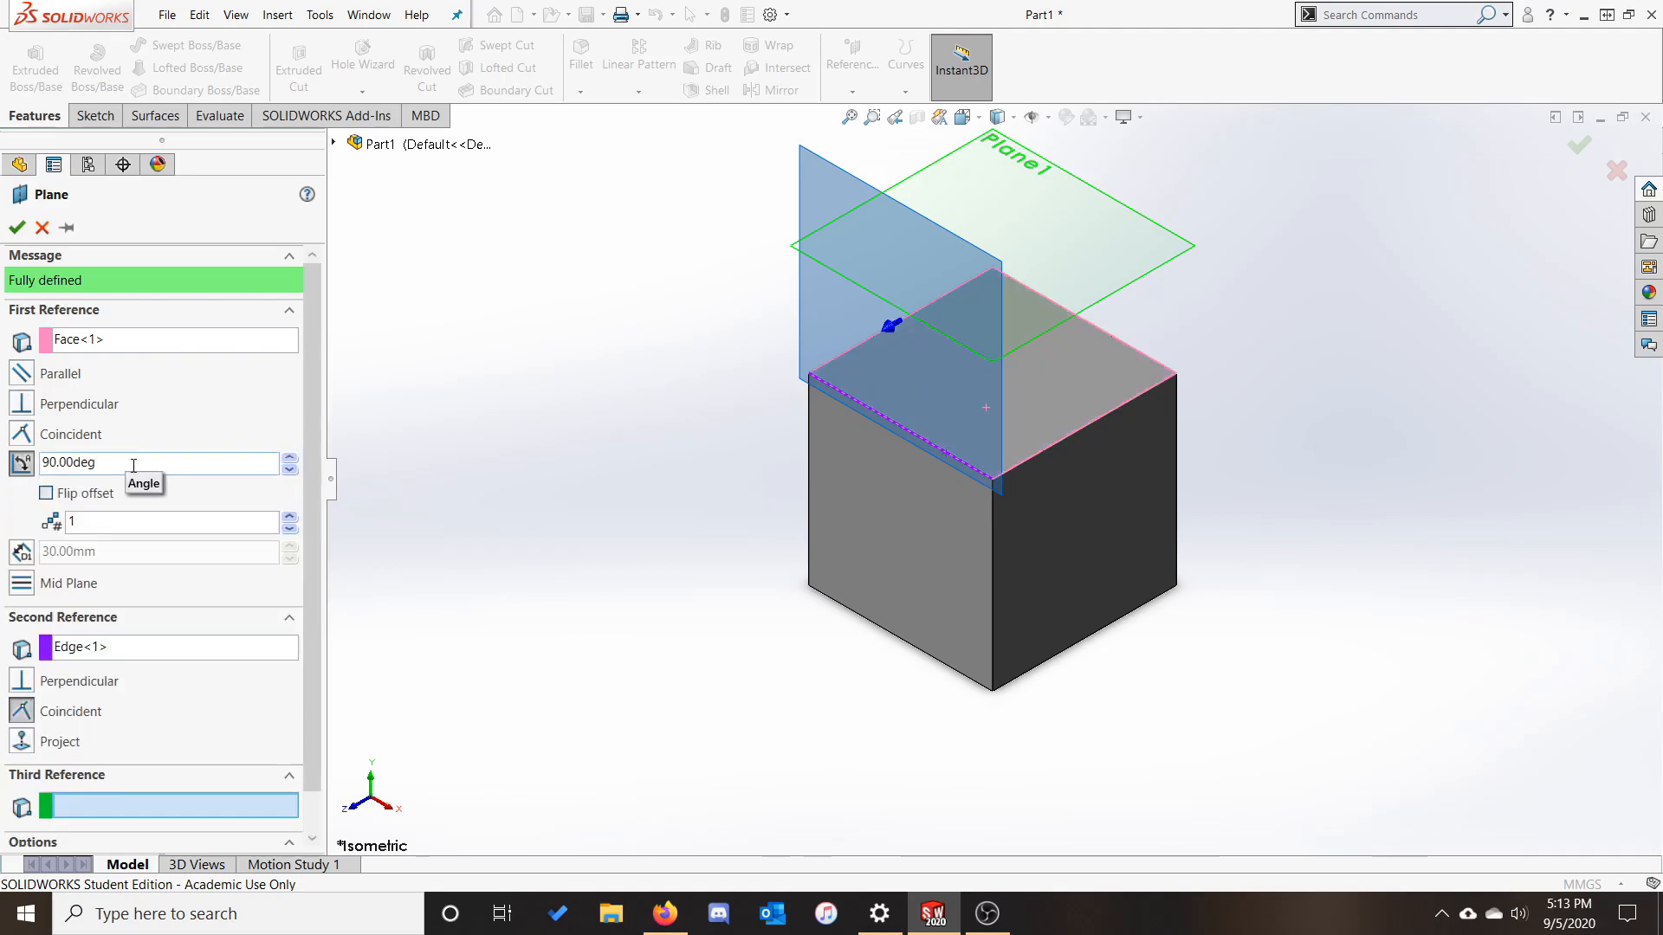
pyautogui.moveTo(133, 465); pyautogui.dragTo(23, 477)
pyautogui.write('30')
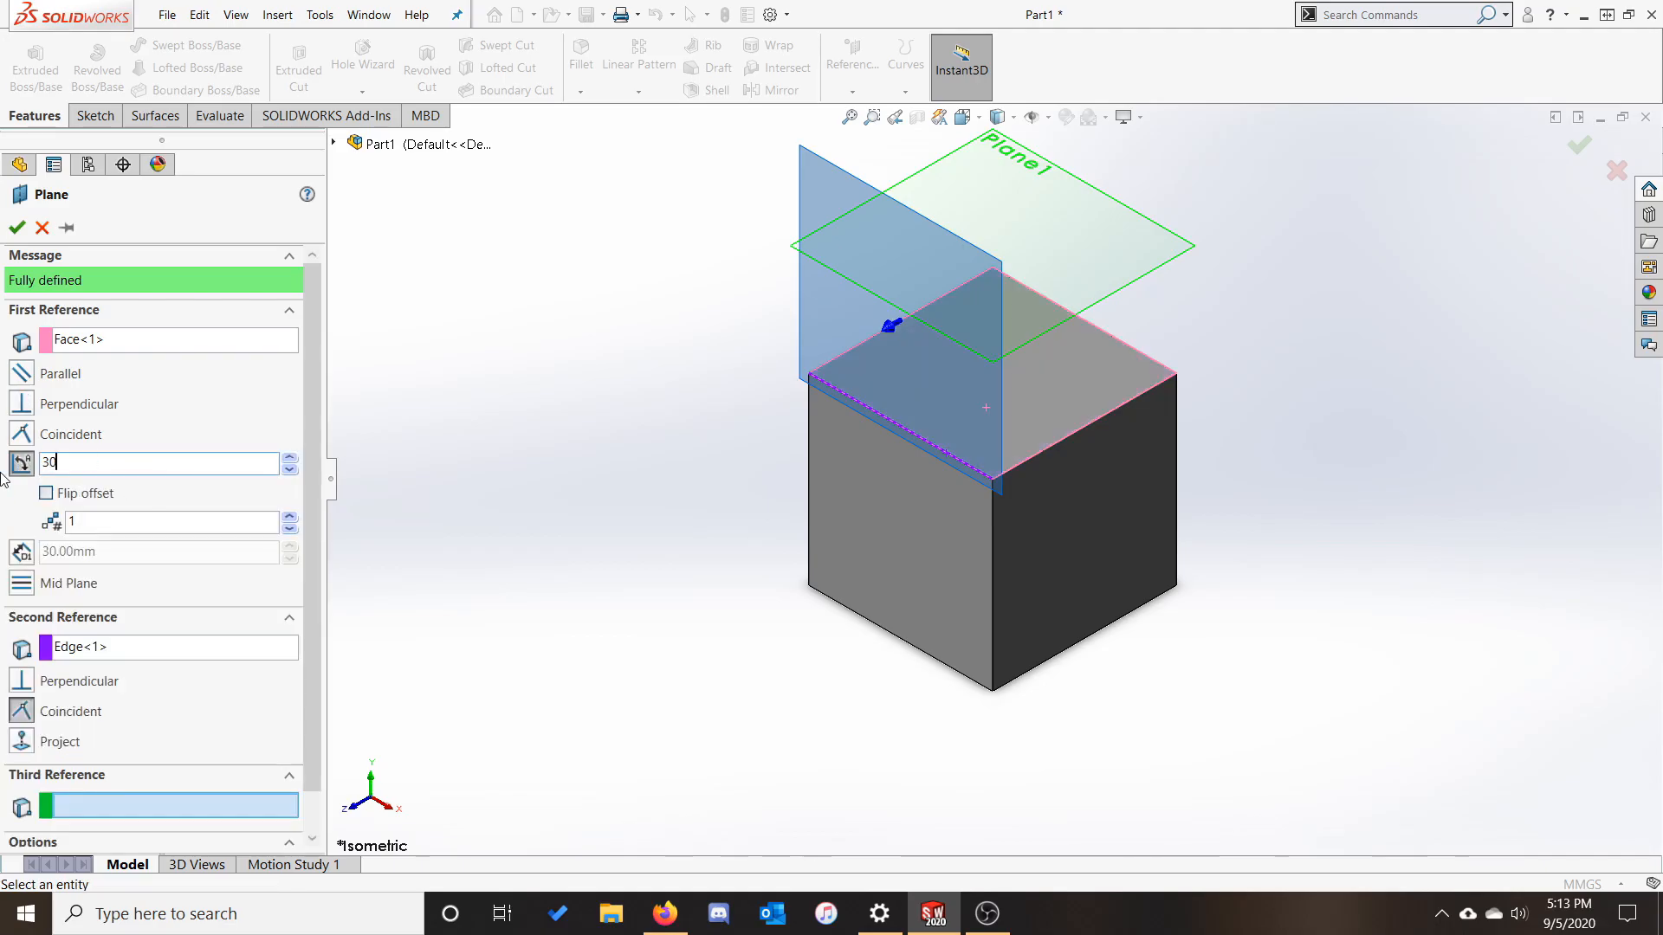
pyautogui.press('Return')
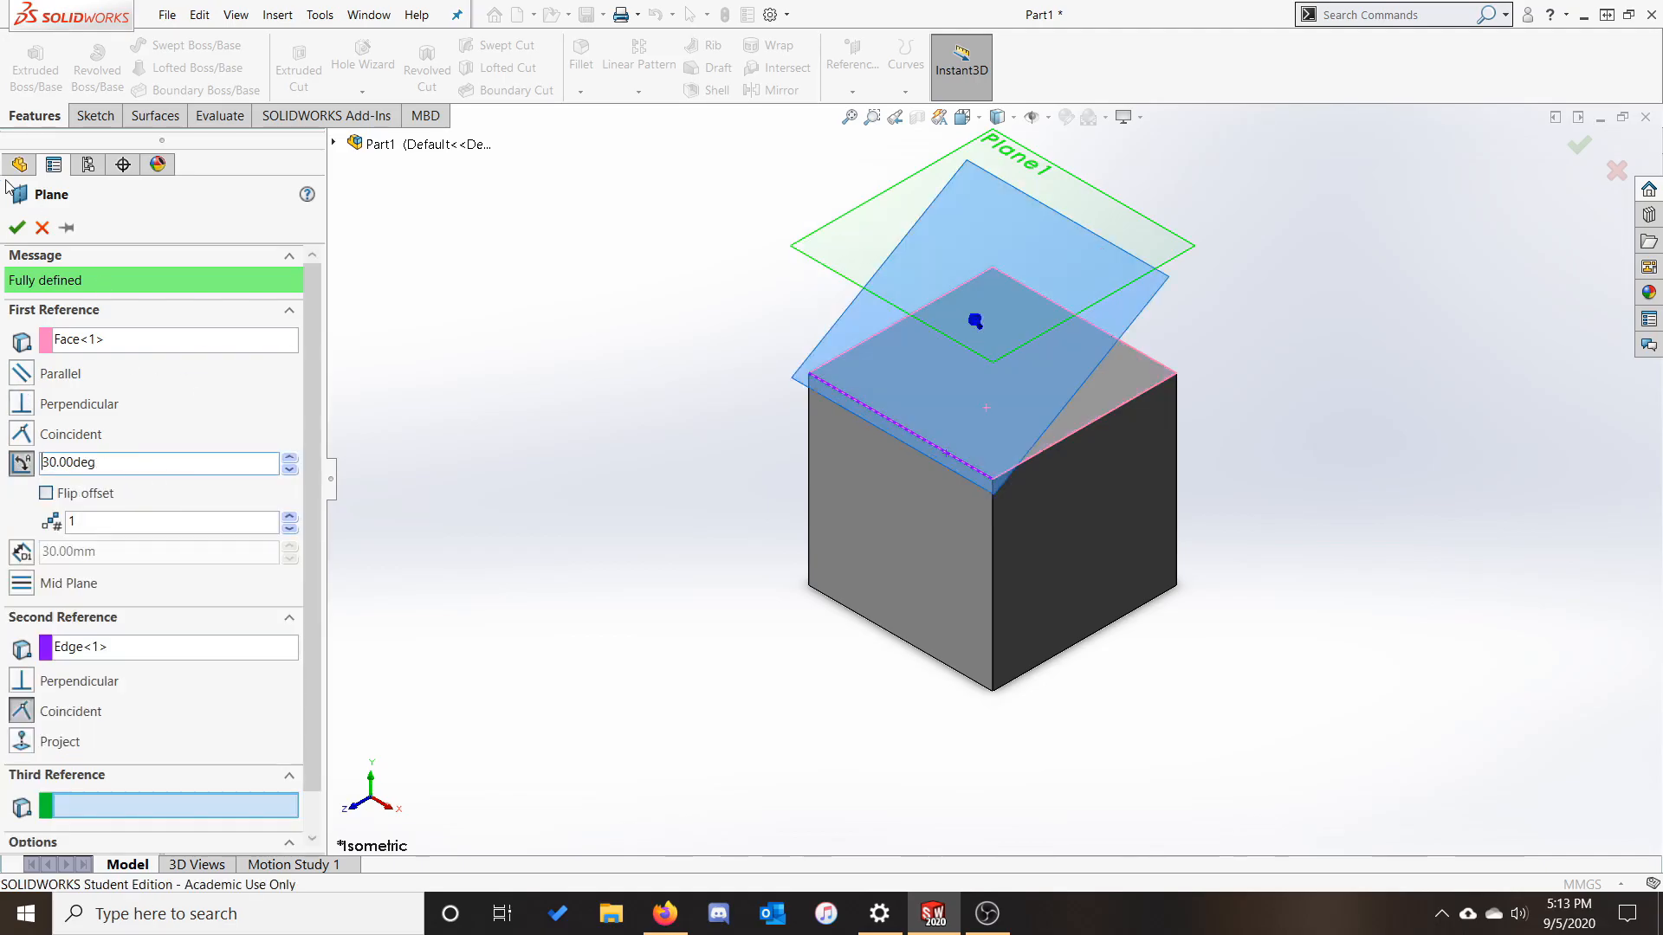
pyautogui.click(18, 227)
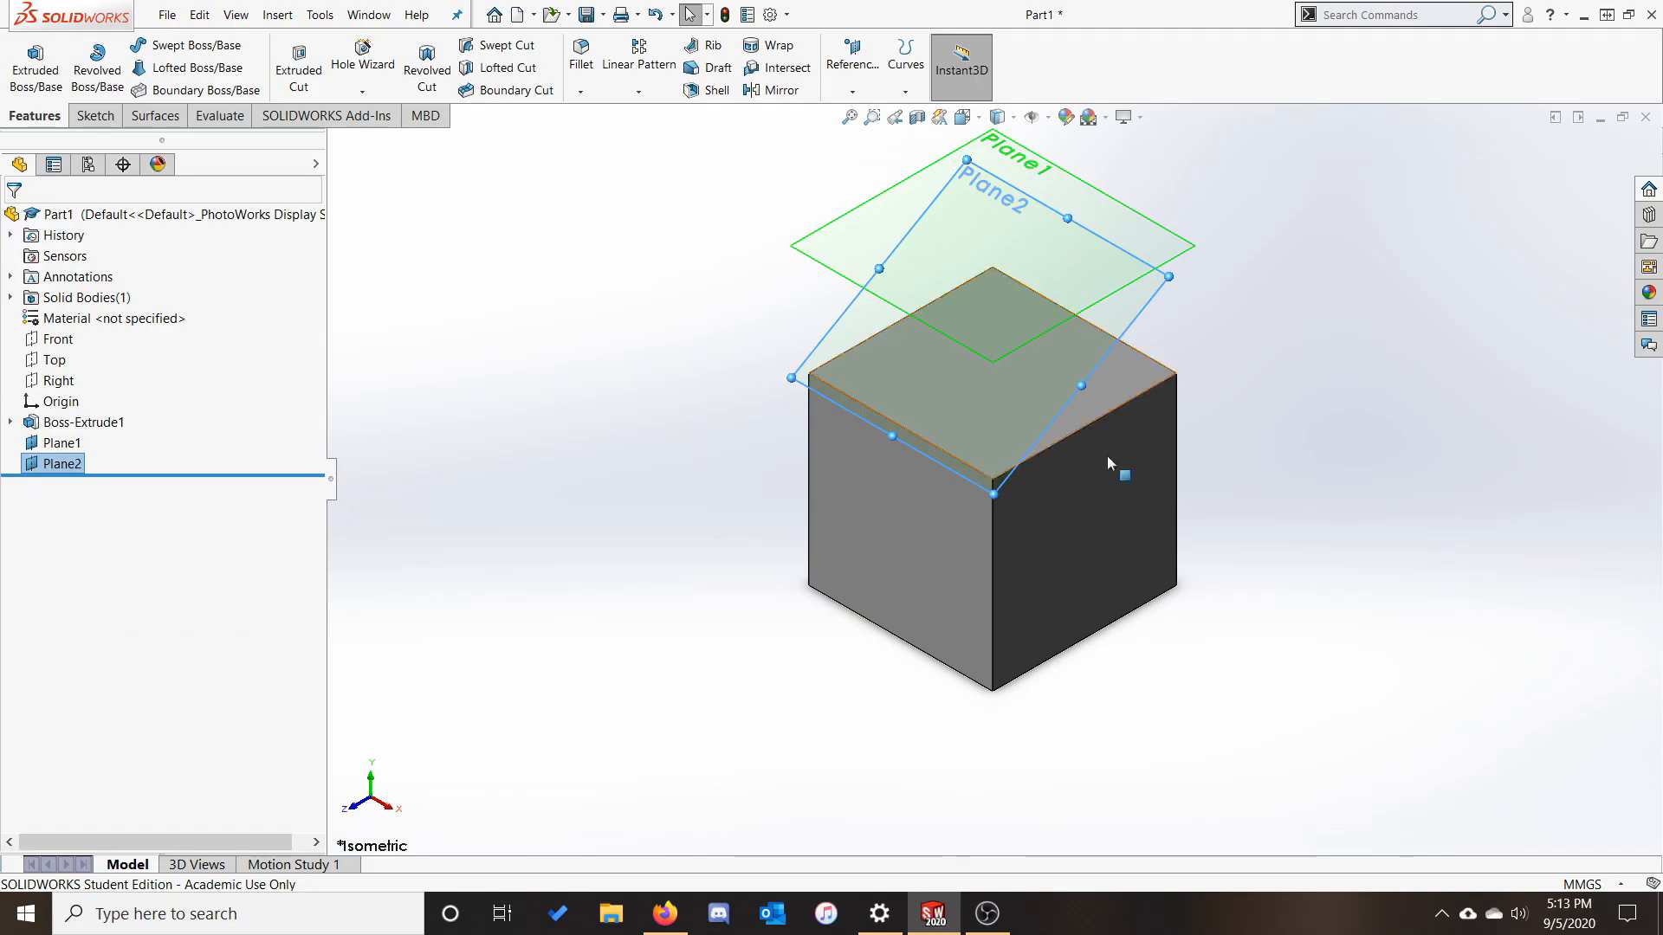
pyautogui.click(1207, 461)
# Start a sketch on the cube's upper face and draw a circle about 25 mm in diameter, centred on the origin.
pyautogui.rightClick(1109, 380)
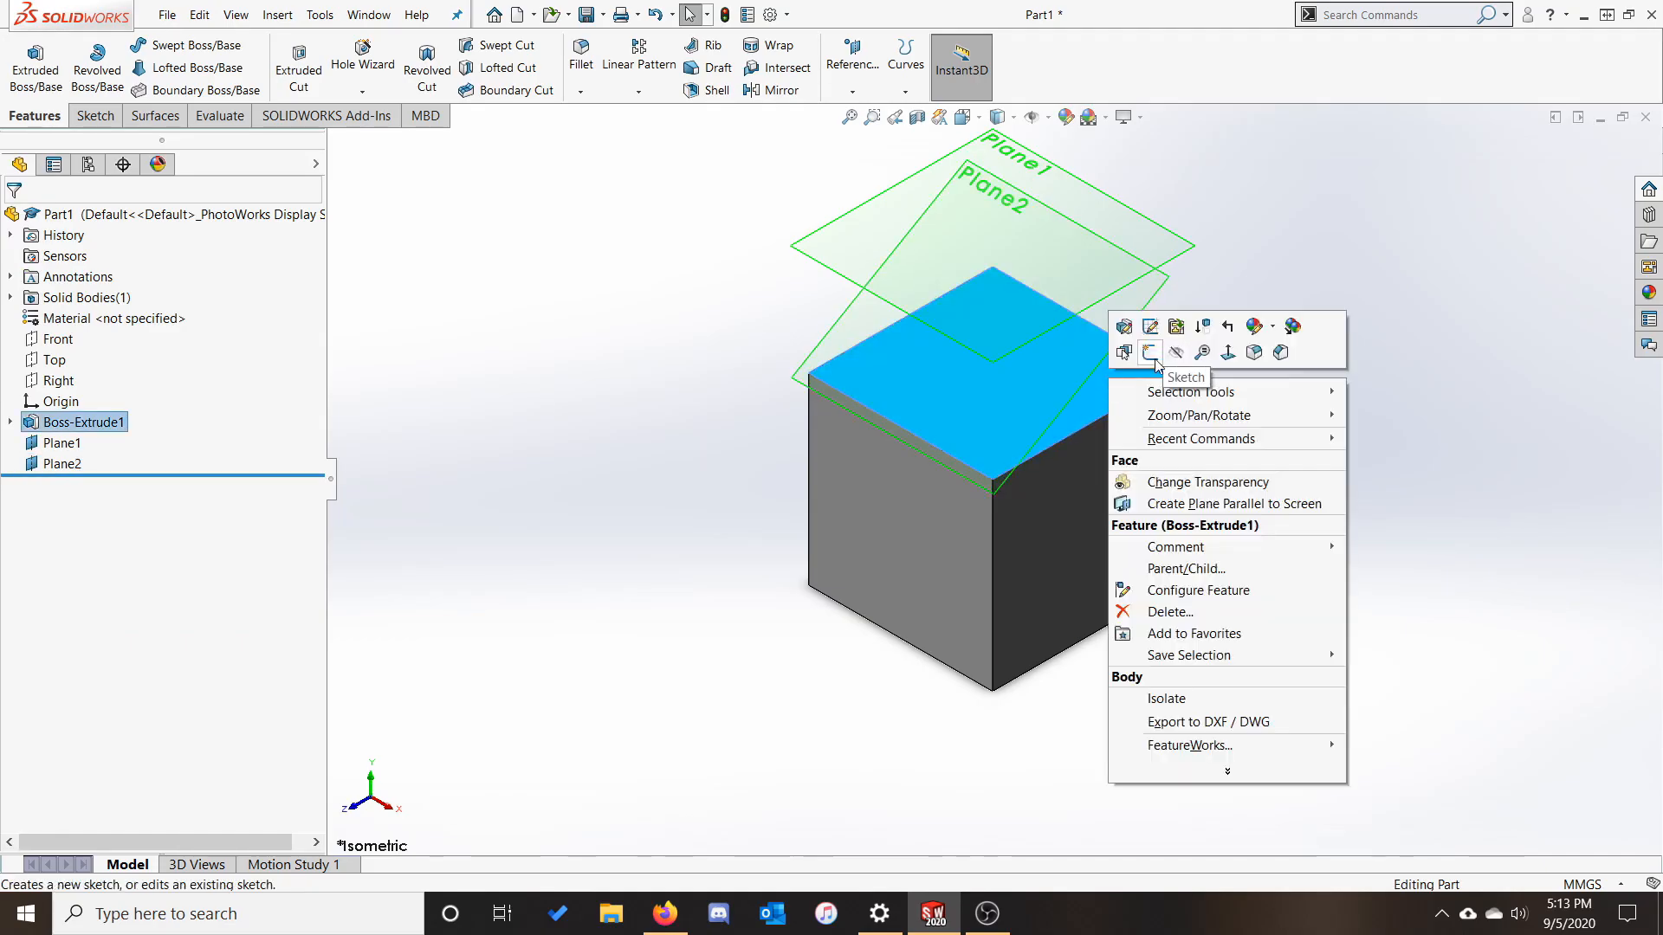
pyautogui.click(1165, 356)
pyautogui.hotkey('ctrl', '8')
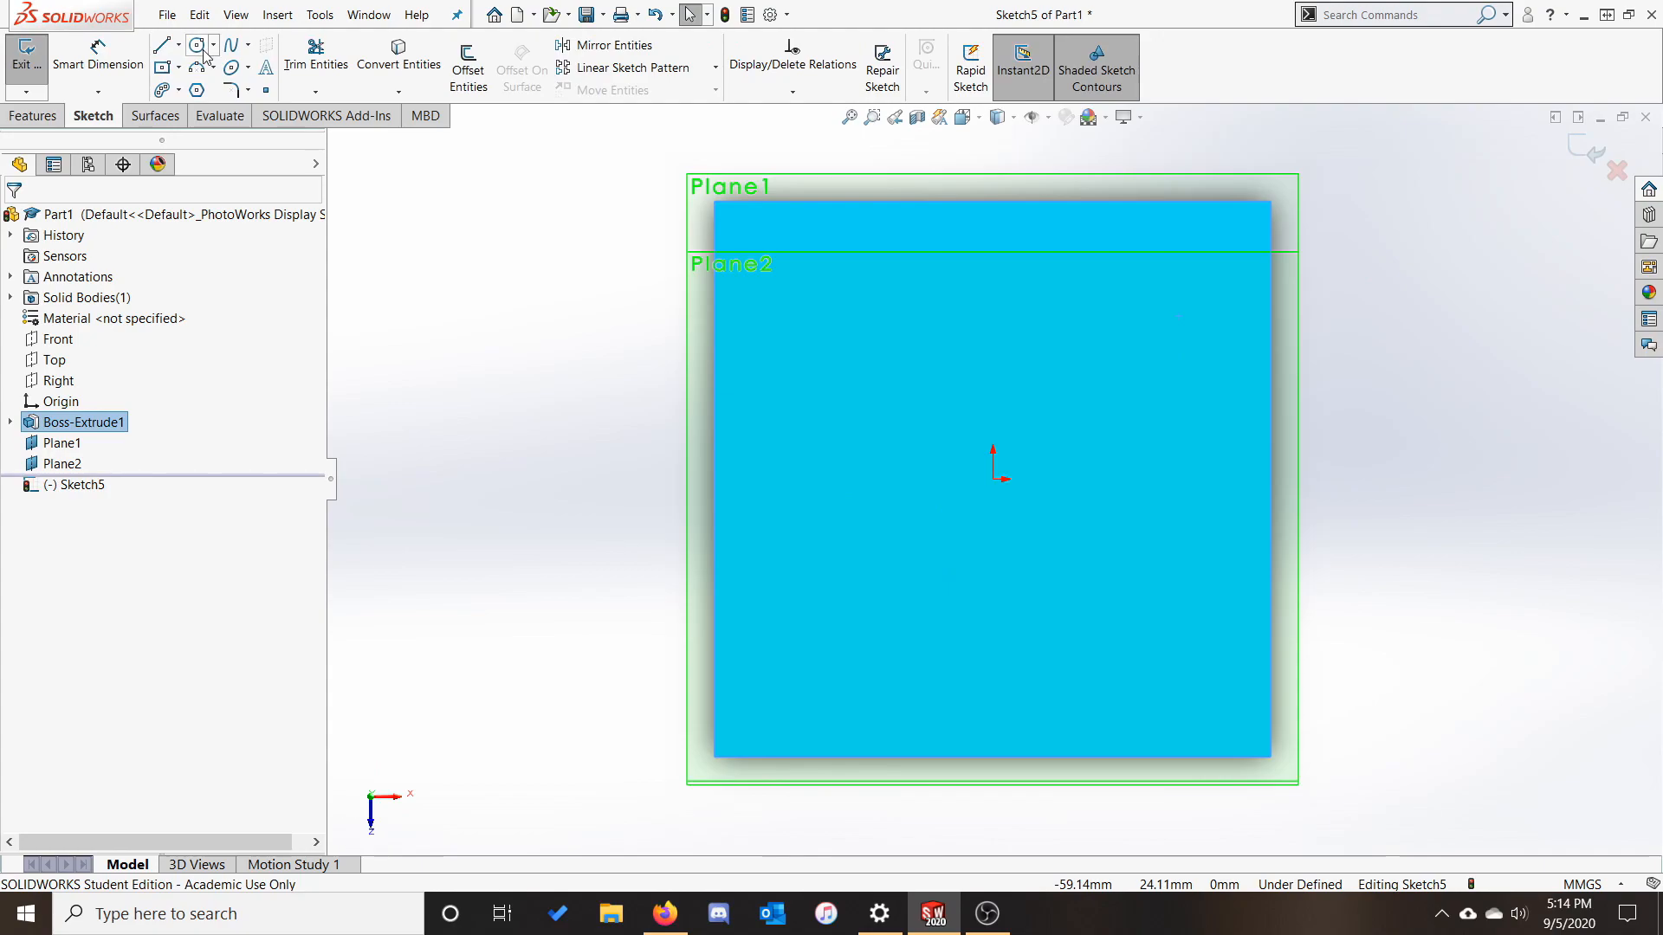
pyautogui.click(196, 45)
pyautogui.click(994, 480)
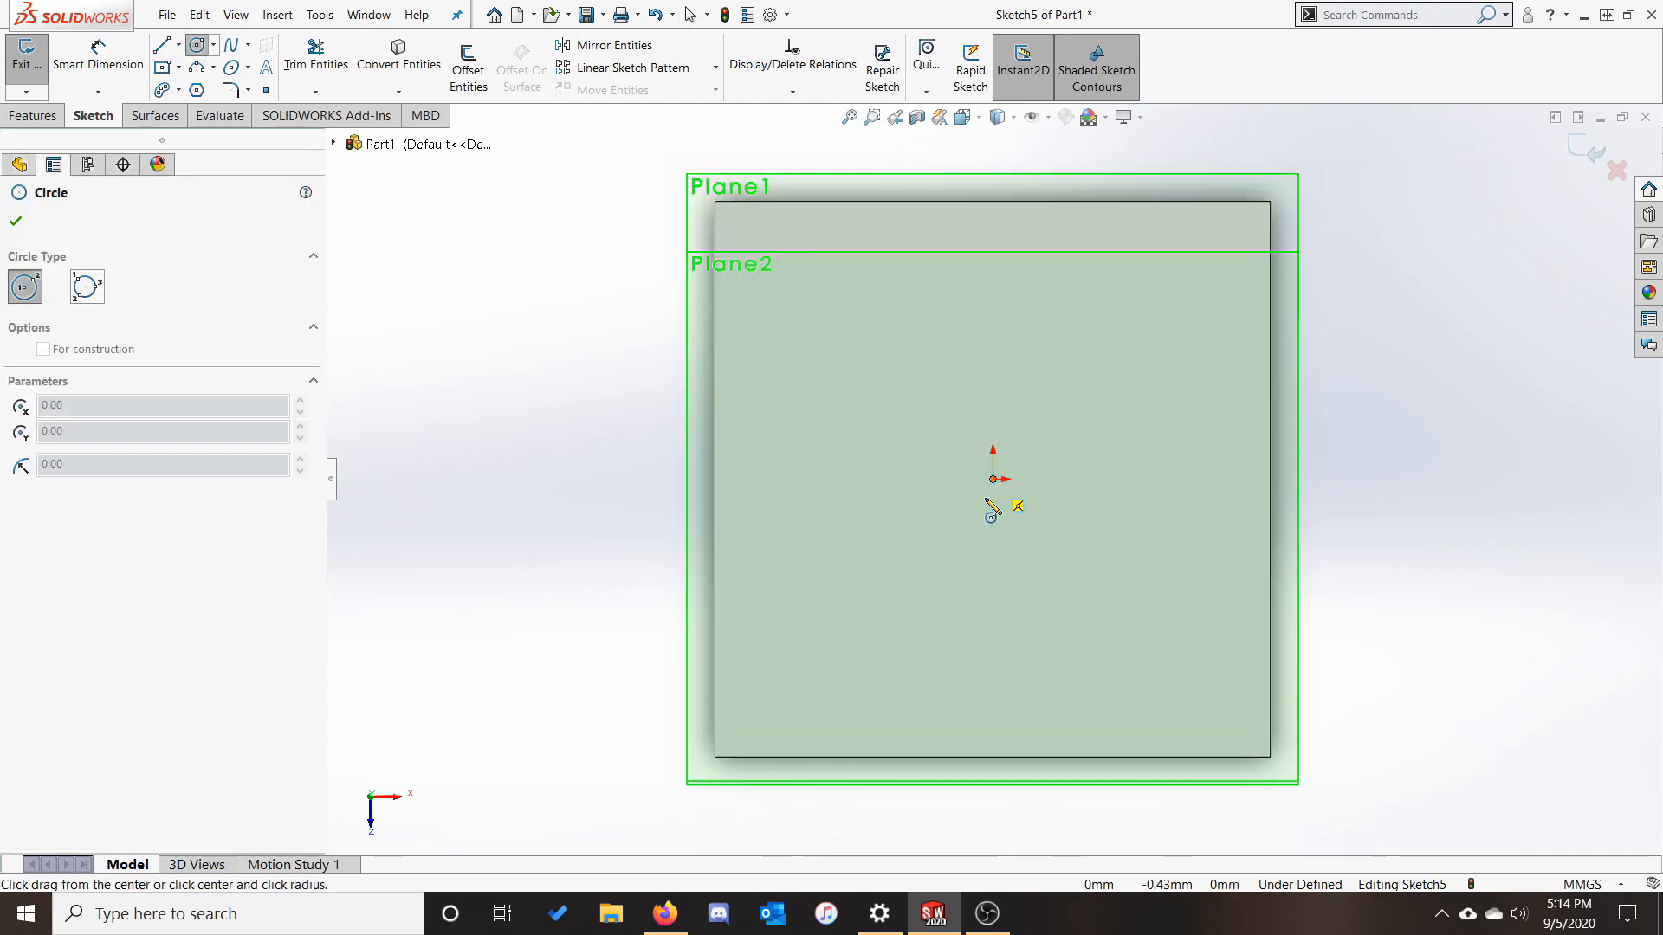
pyautogui.click(920, 595)
# Dimension the circle's diameter at 25 mm.
pyautogui.click(98, 54)
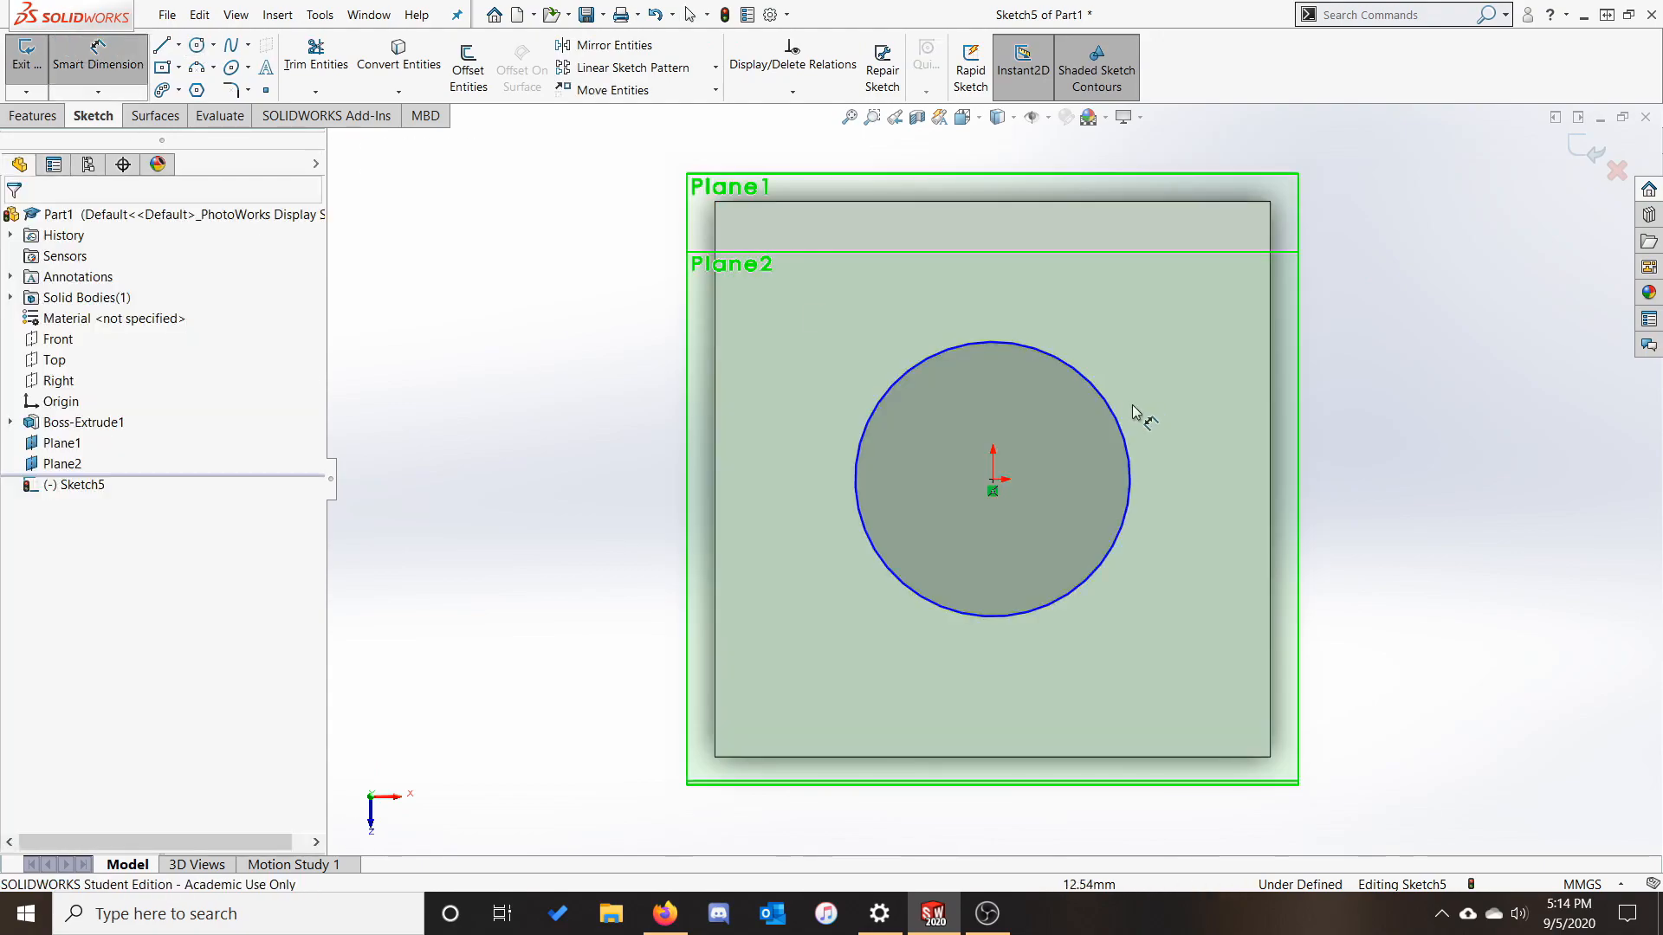
pyautogui.click(1120, 439)
pyautogui.click(1438, 285)
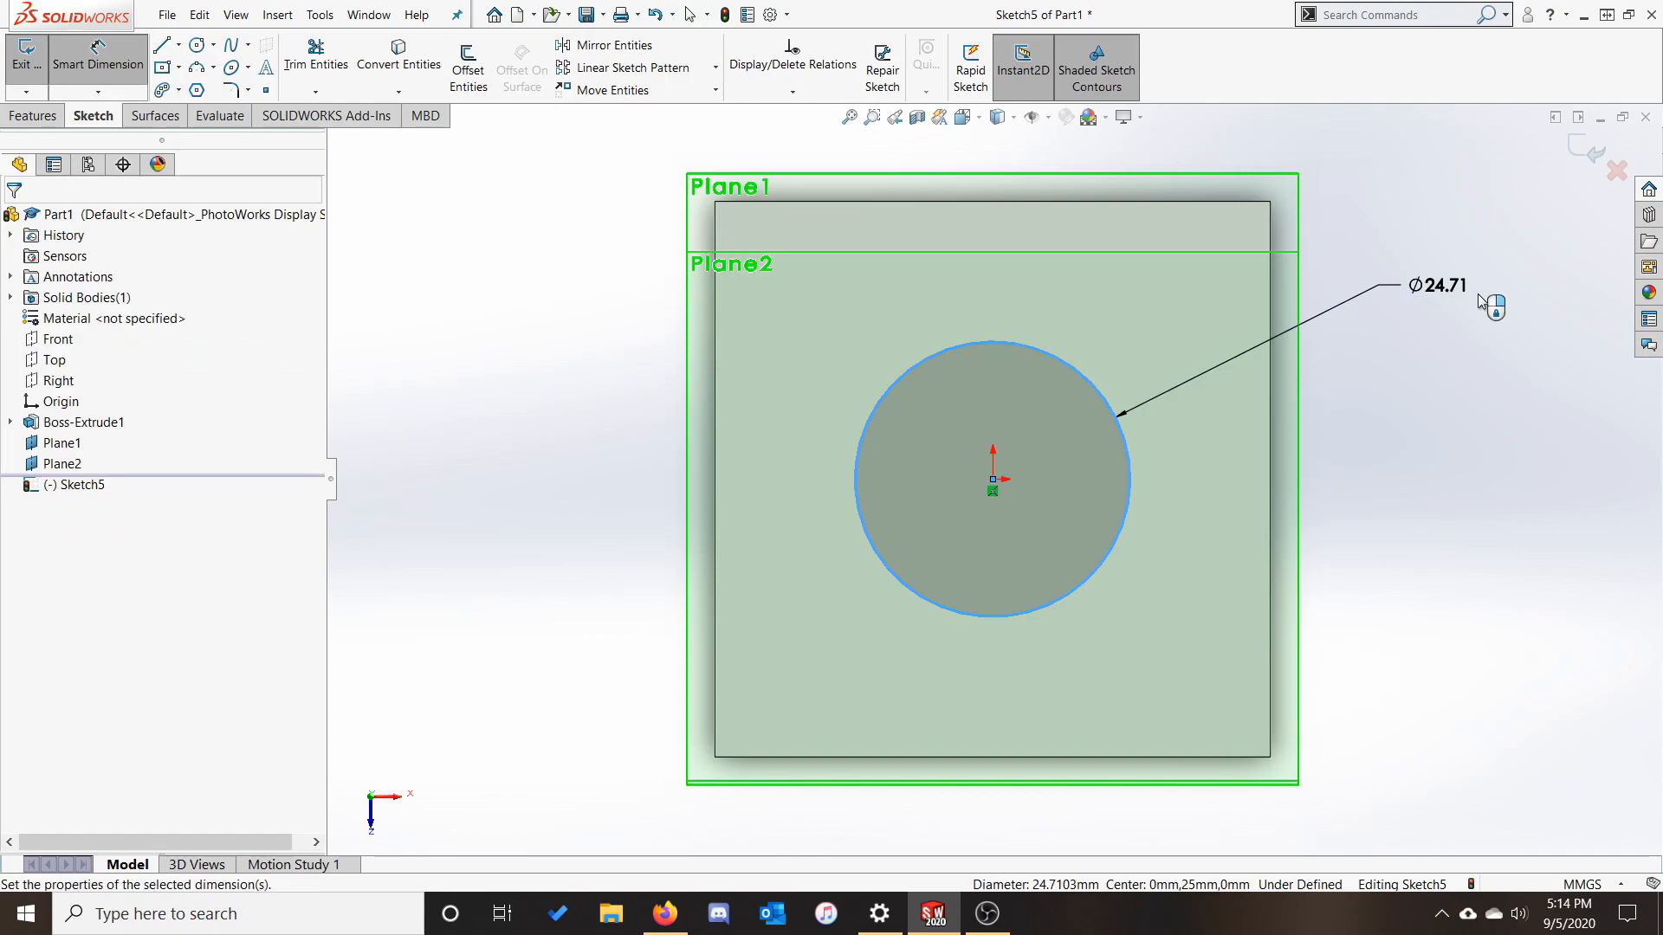
pyautogui.write('25')
pyautogui.press('Return')
pyautogui.press('Escape')
# Extrude the 25 mm circle from the cube's upper face up to the angled plane, Plane2.
pyautogui.click(32, 115)
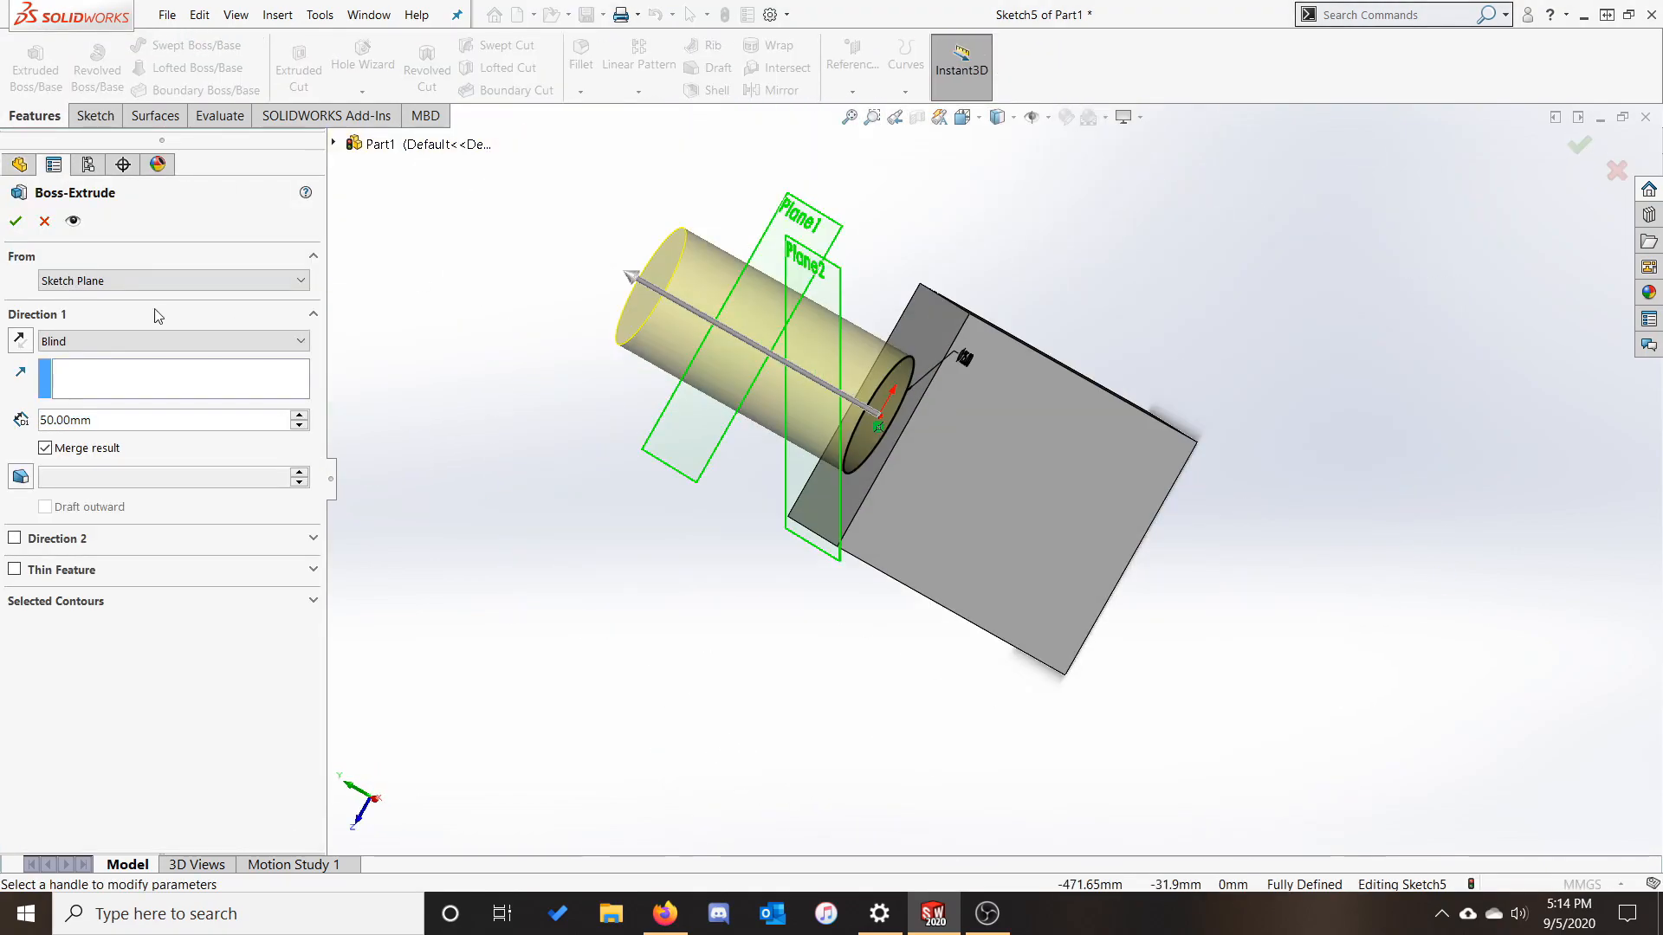
pyautogui.click(143, 341)
pyautogui.click(130, 405)
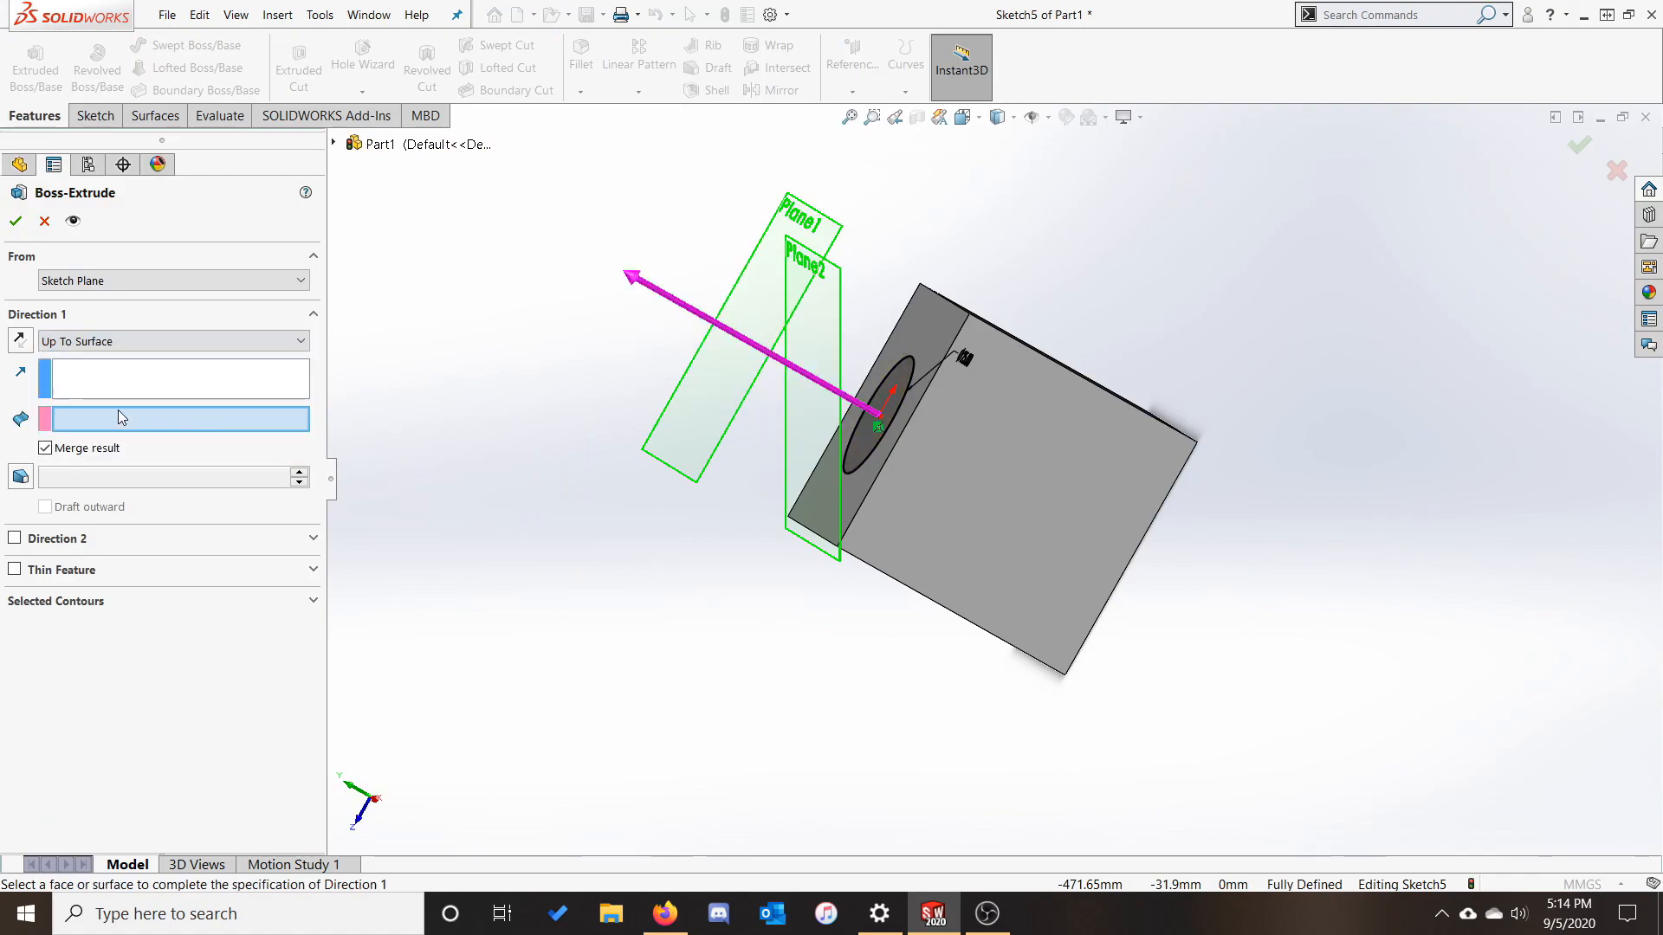
pyautogui.click(834, 336)
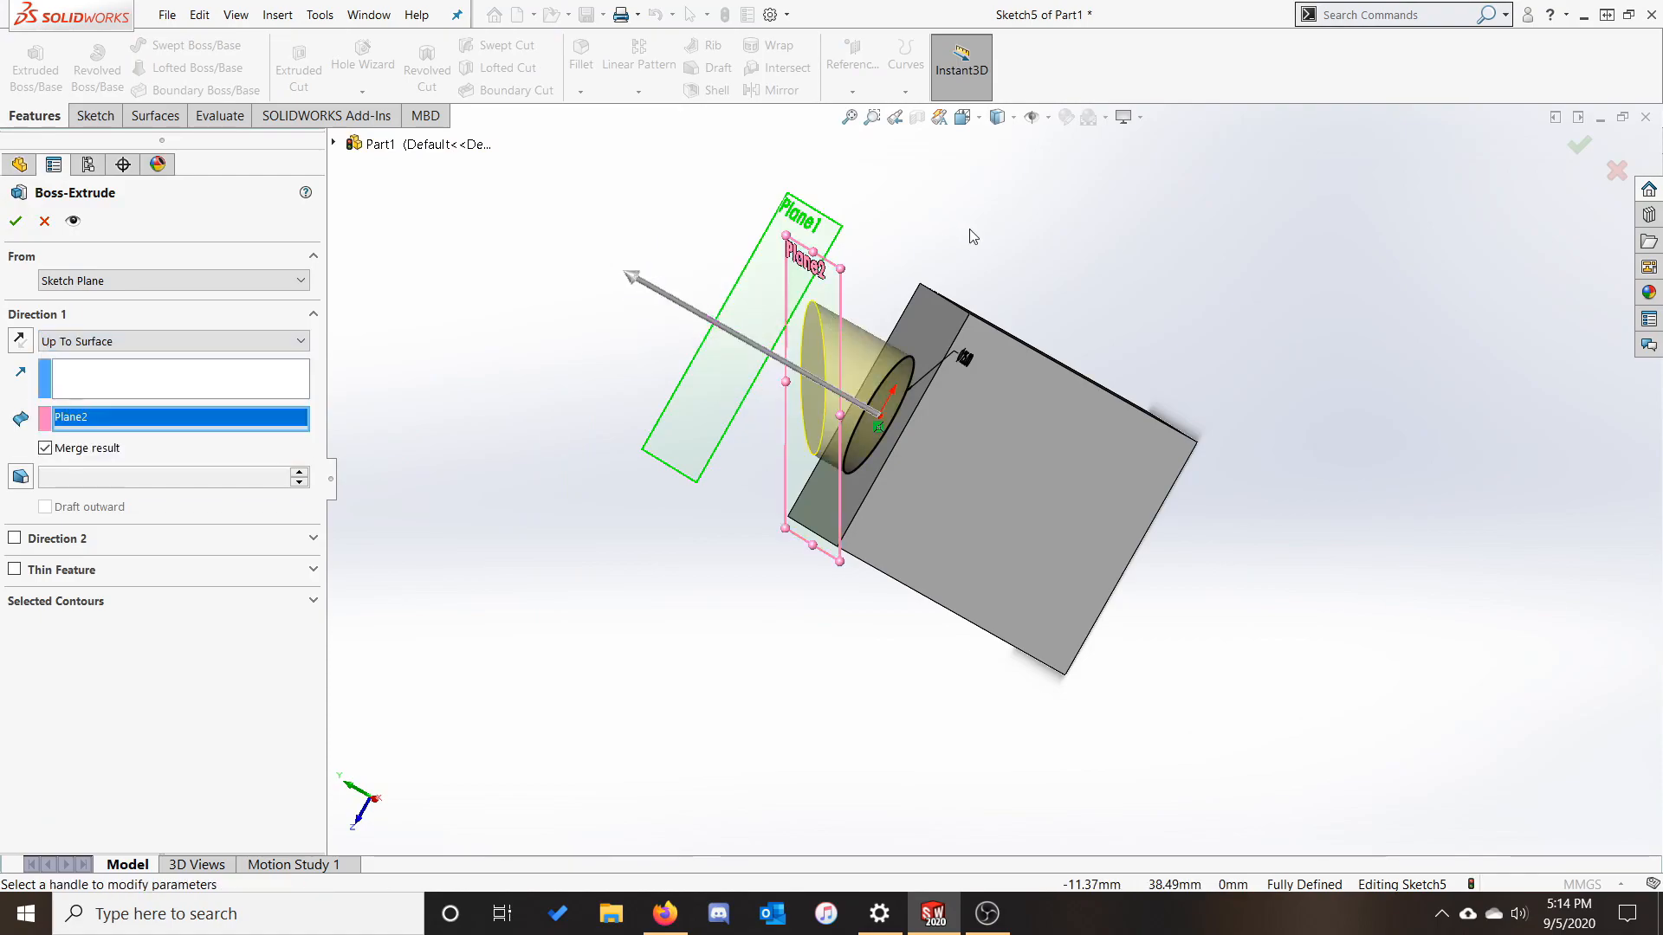
pyautogui.moveTo(969, 229); pyautogui.dragTo(1033, 148, button='middle')
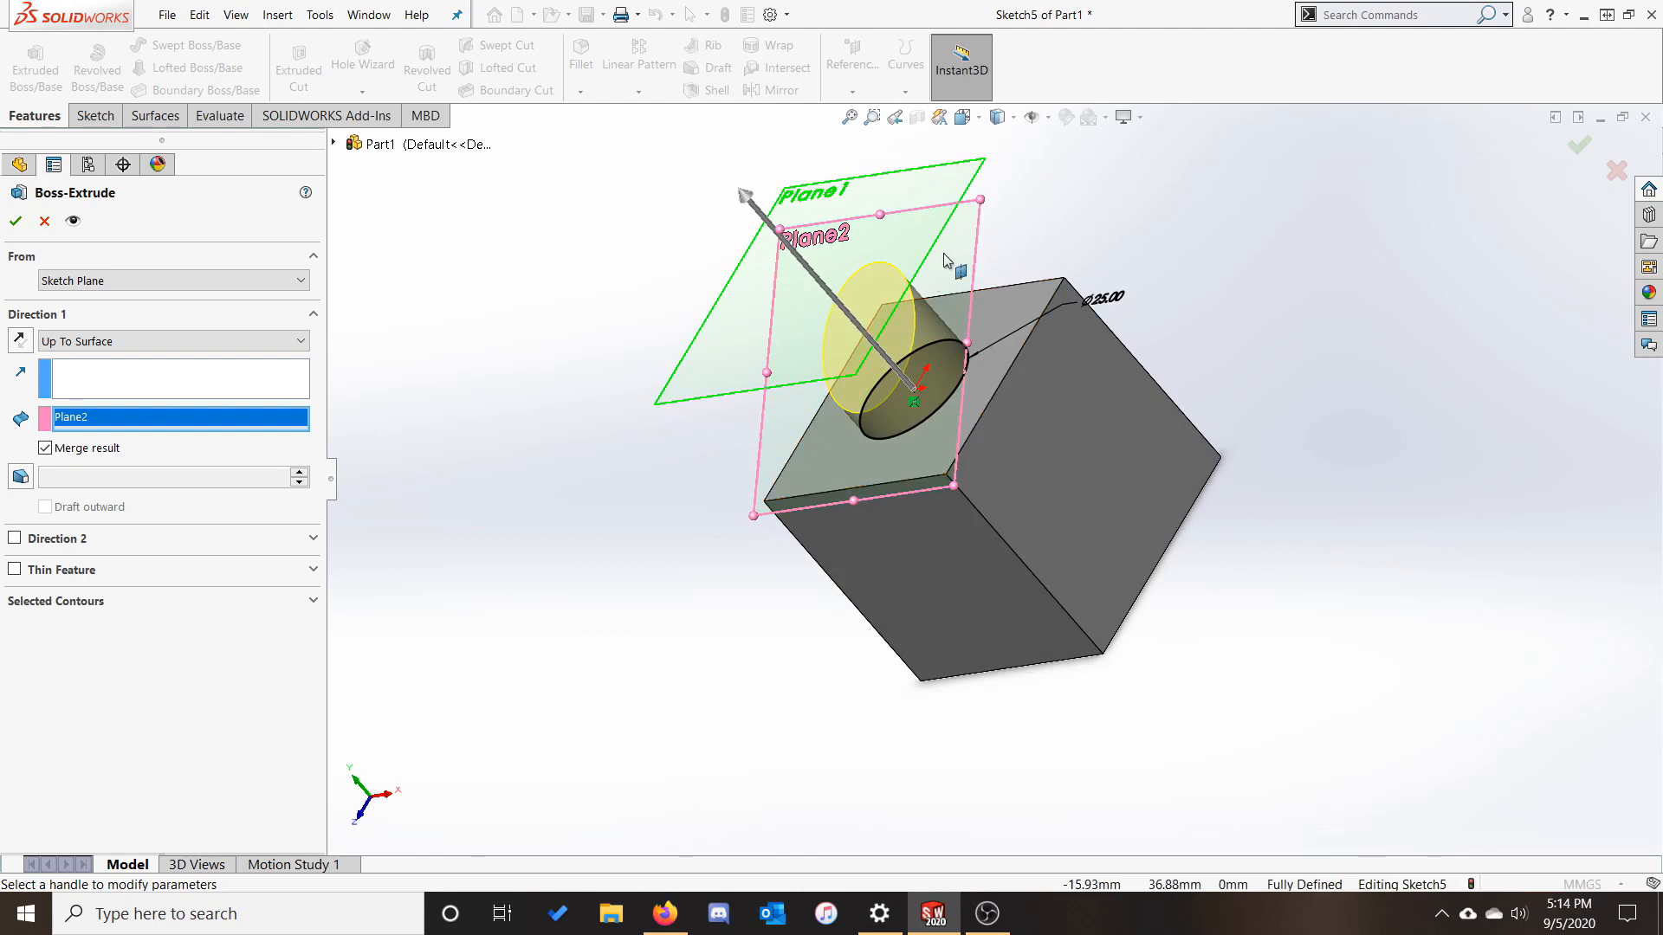
pyautogui.scroll(-1, 946, 256)
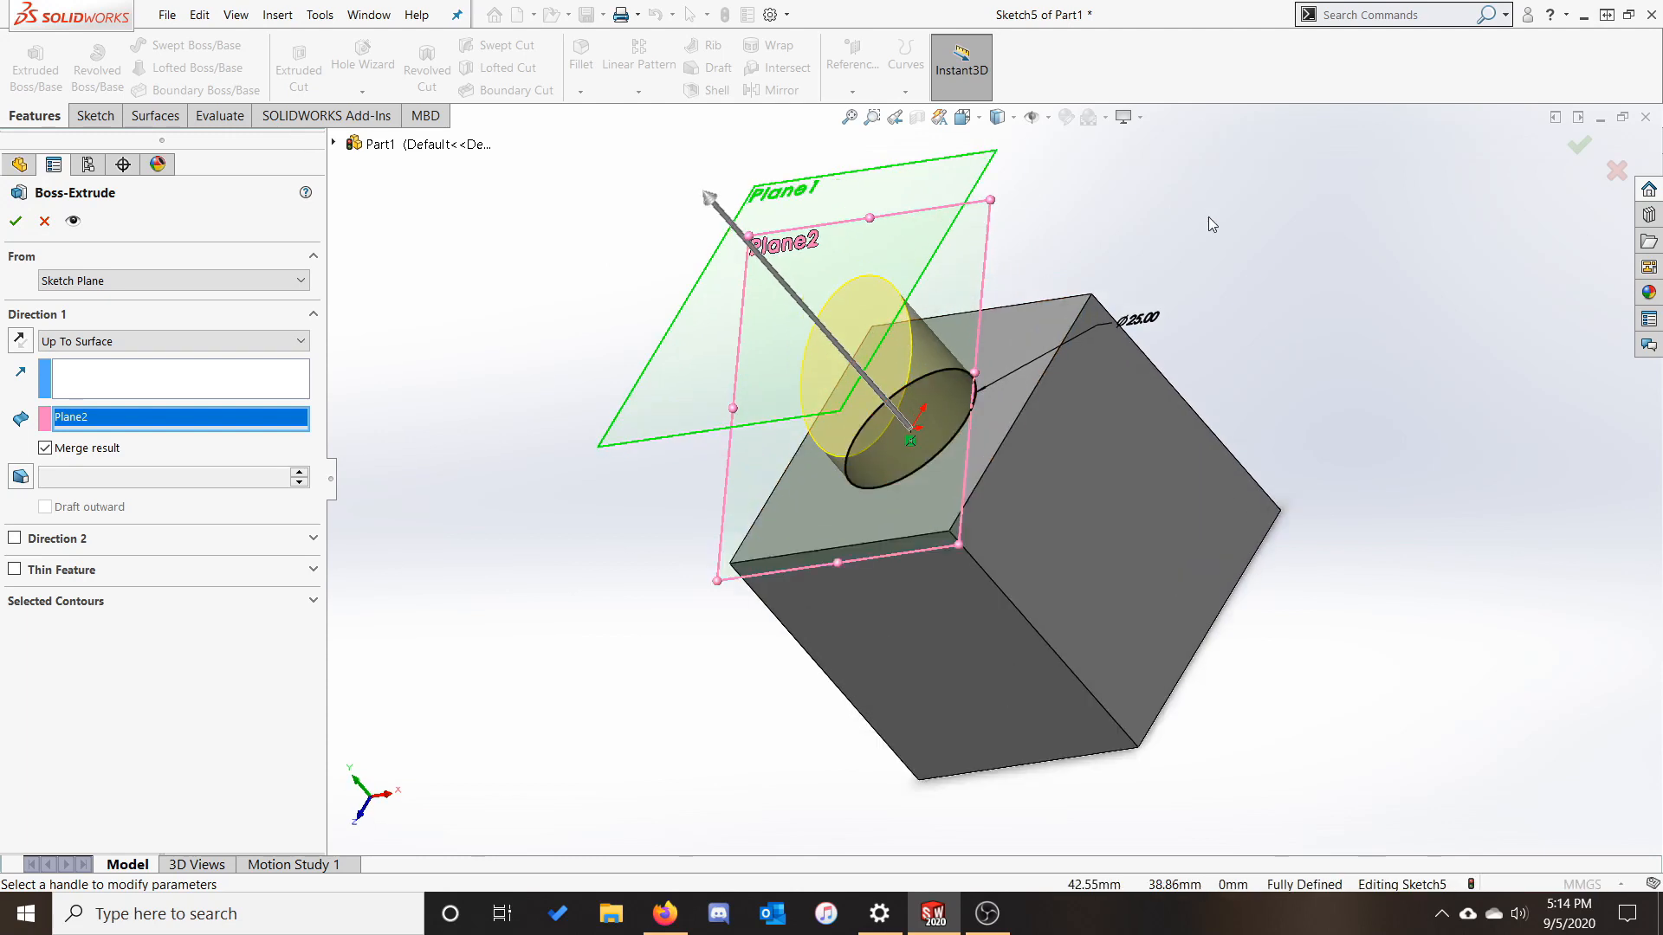
pyautogui.press('Return')
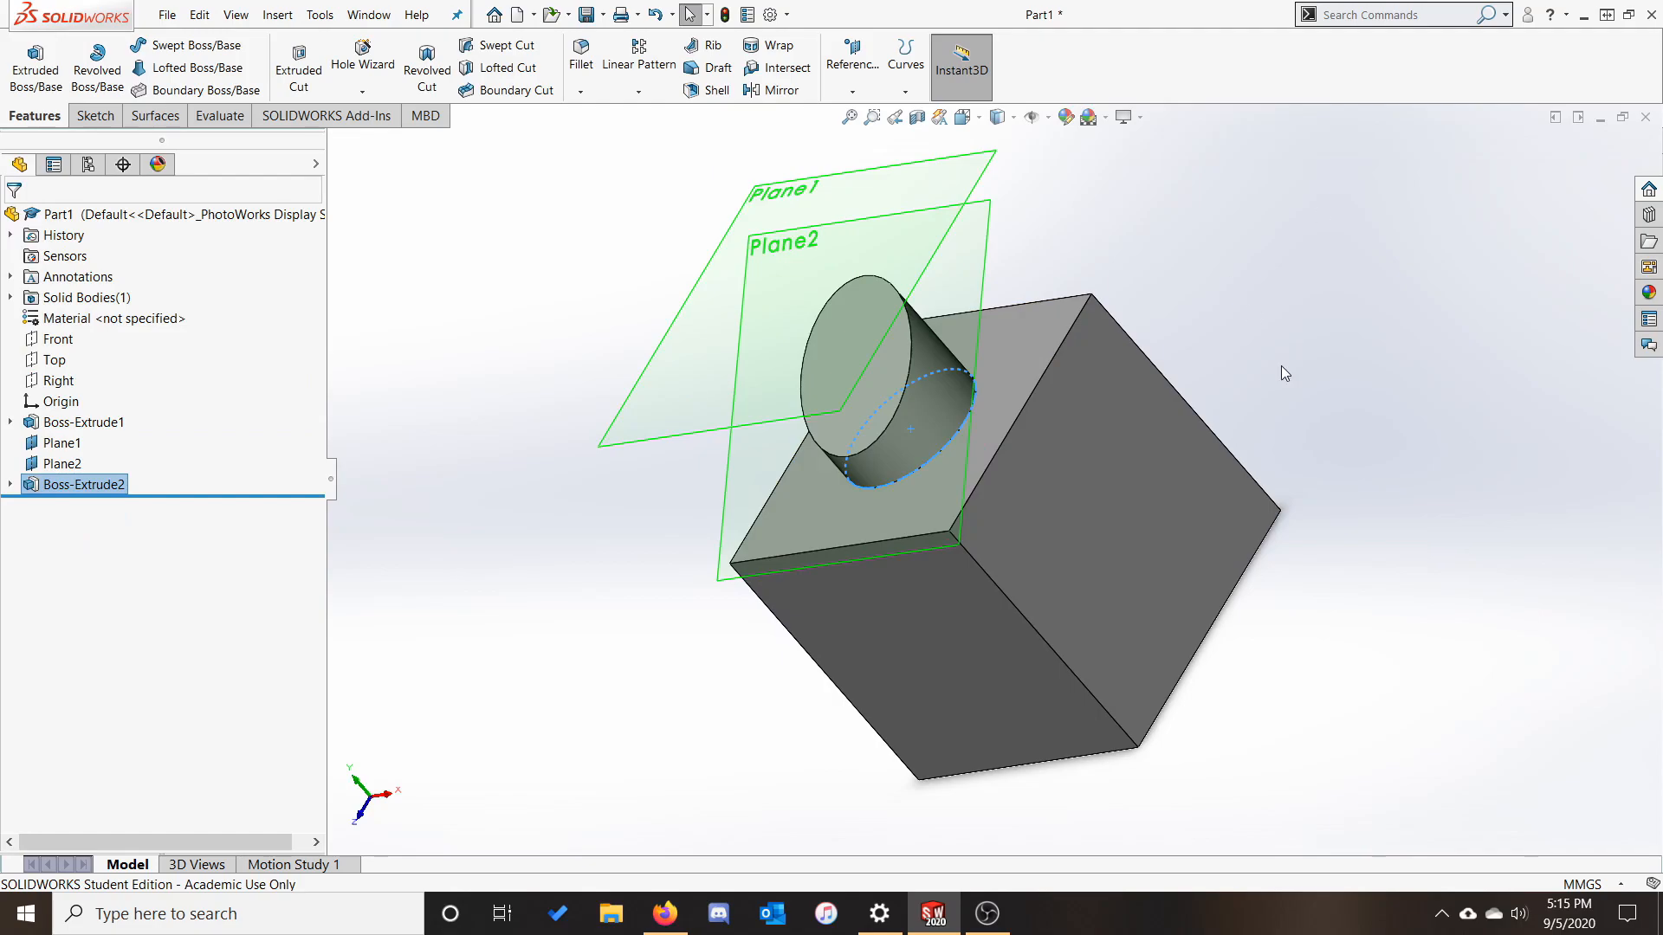
# Start a sketch on the angled plane, Plane2.
pyautogui.rightClick(746, 474)
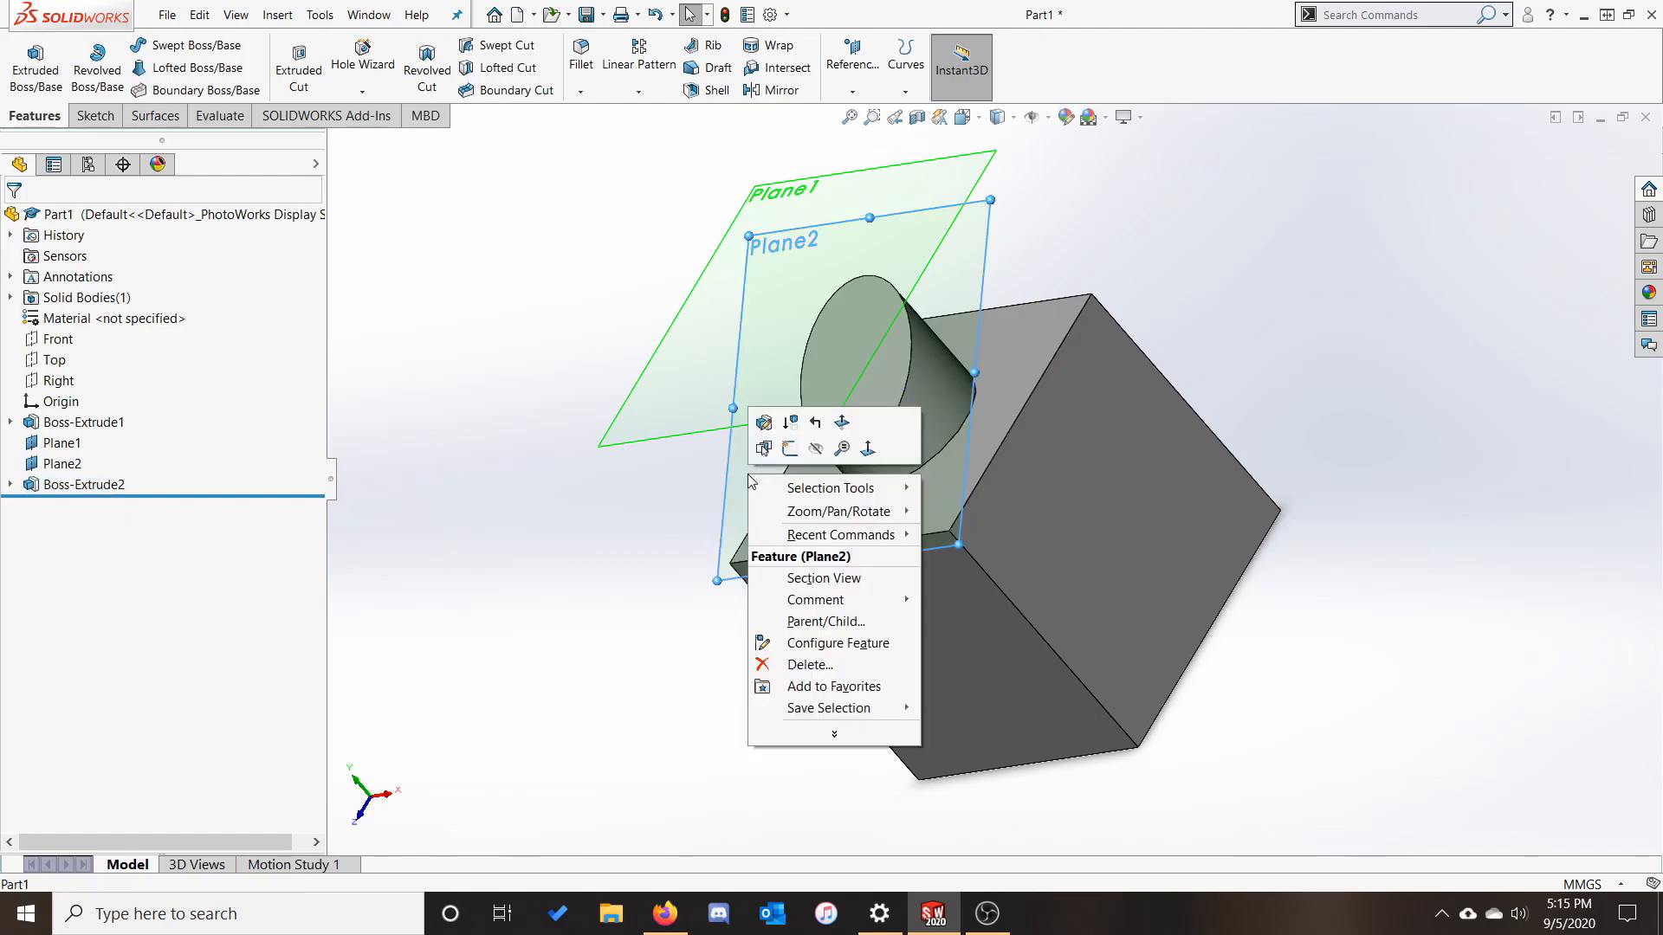
pyautogui.click(791, 448)
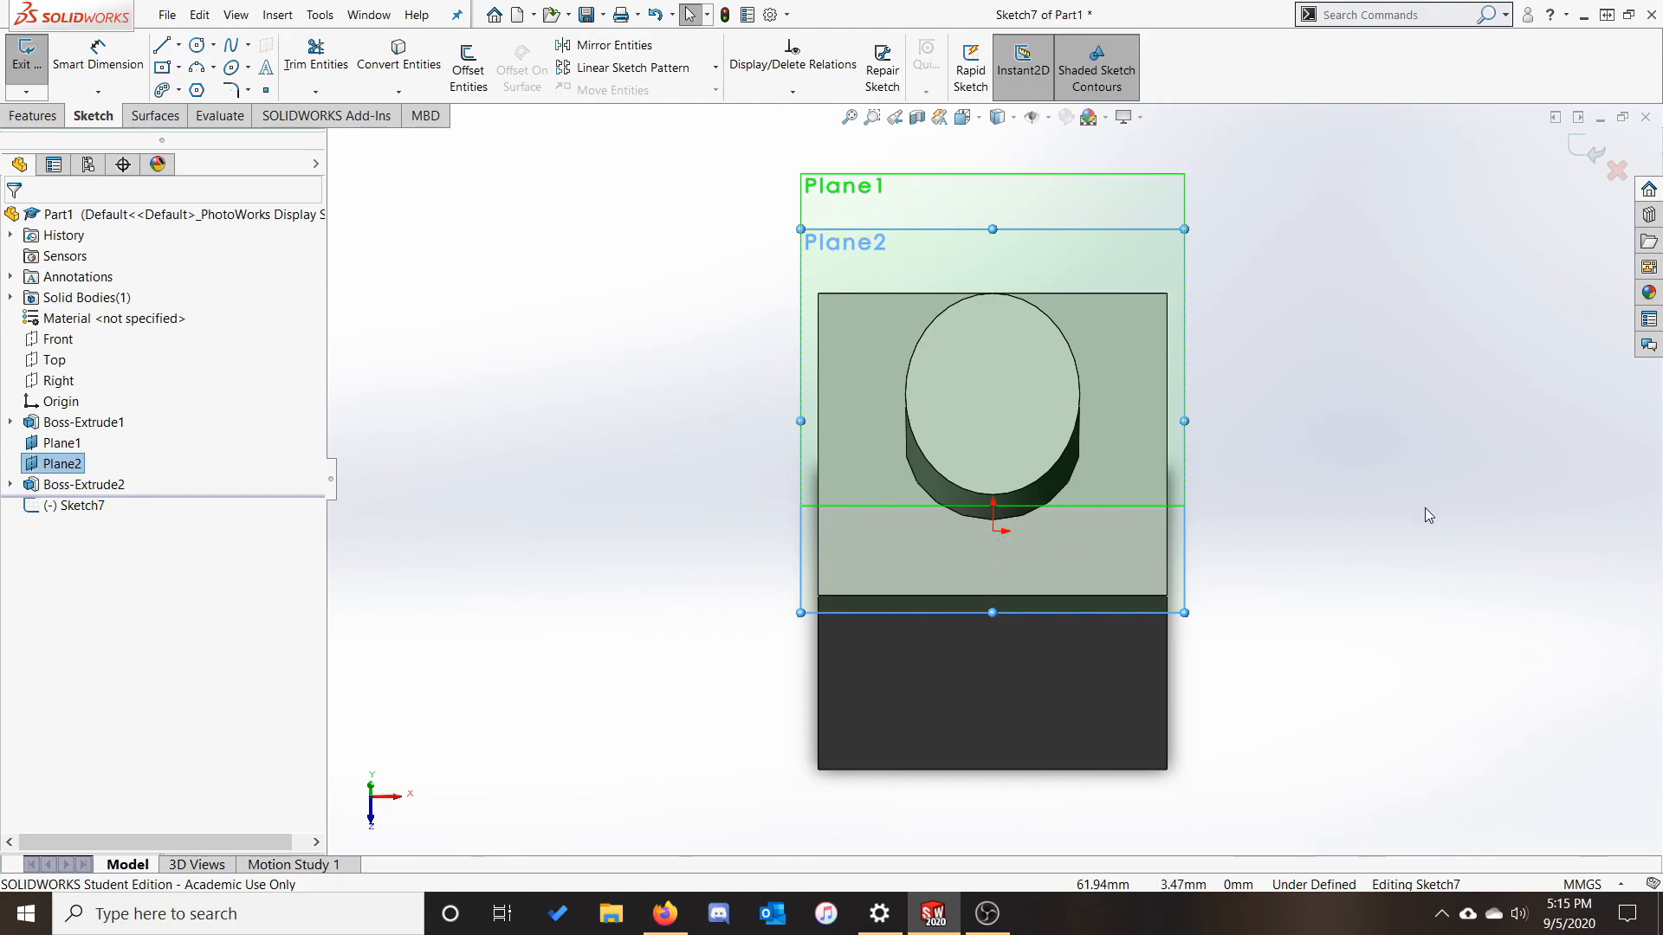
pyautogui.moveTo(1406, 497); pyautogui.dragTo(1360, 495, button='middle')
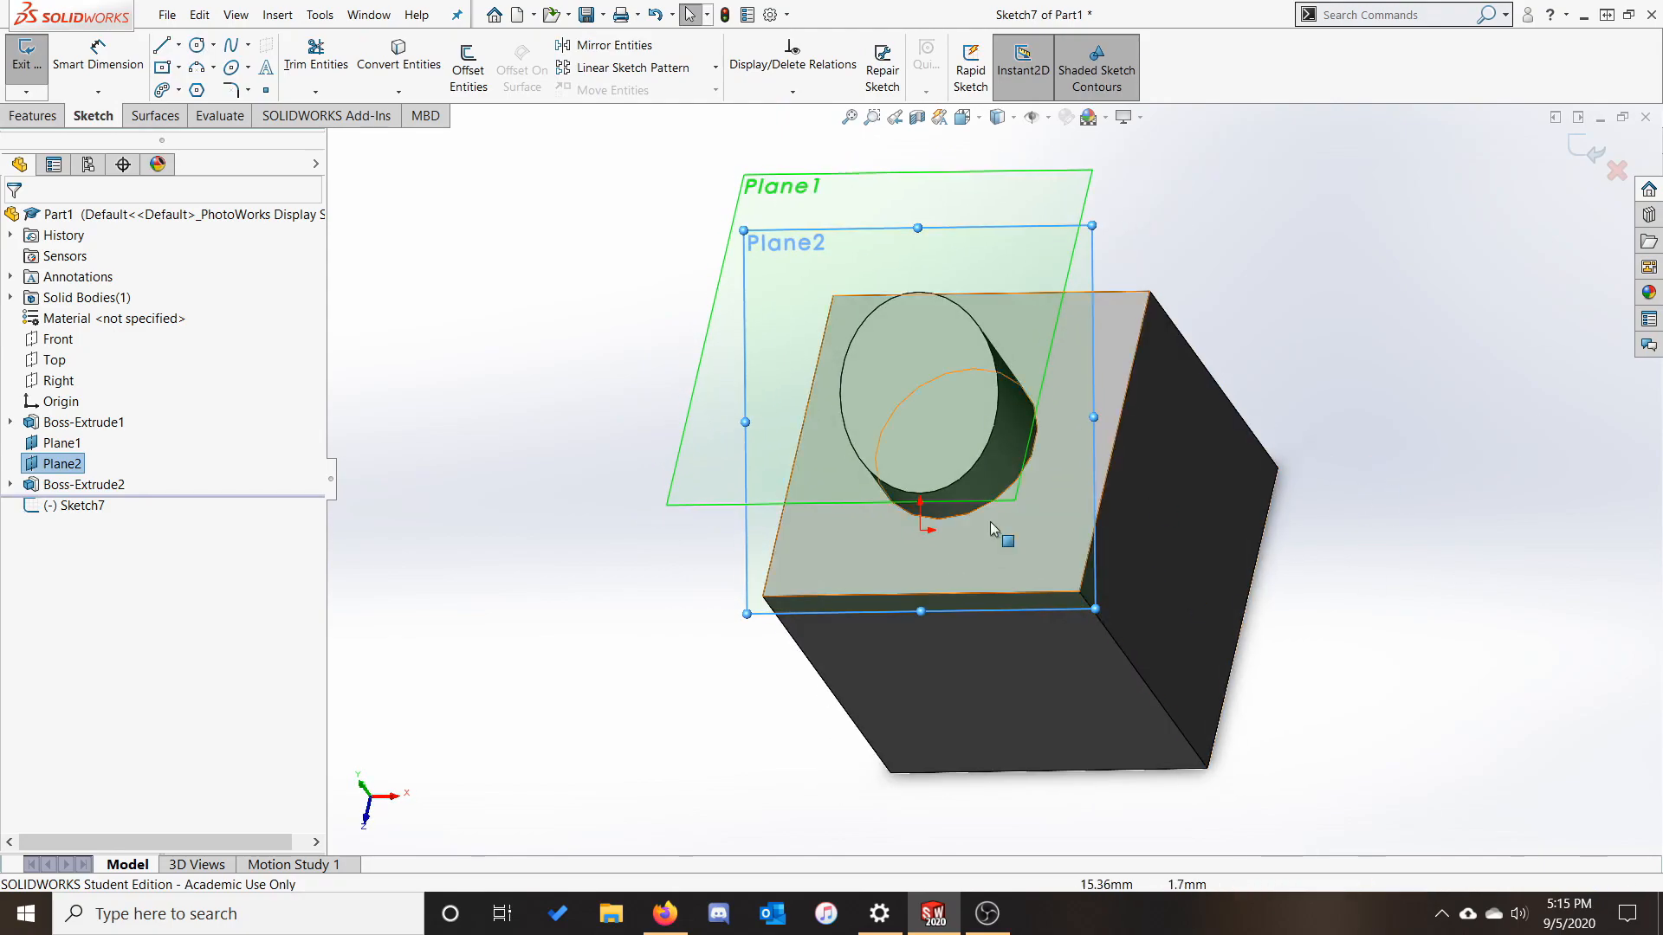
pyautogui.click(923, 537)
pyautogui.click(919, 530)
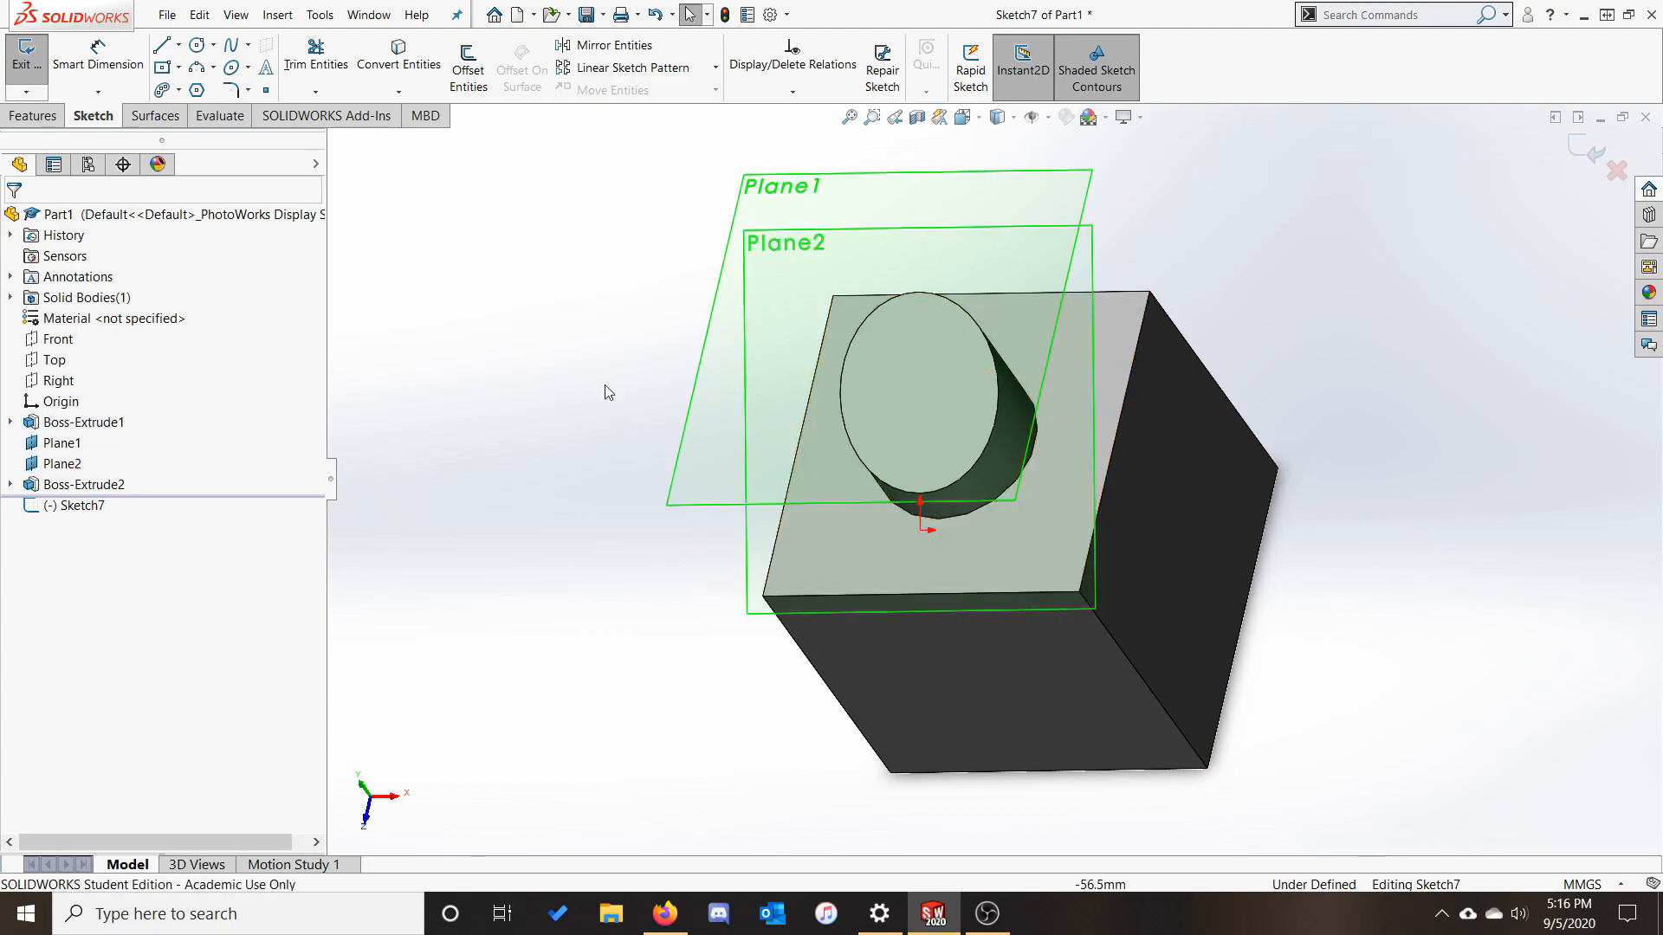
# Try converting the 25 mm boss's circular base edge into the Plane2 sketch, and remove the converted curve.
pyautogui.click(61, 400)
pyautogui.click(398, 56)
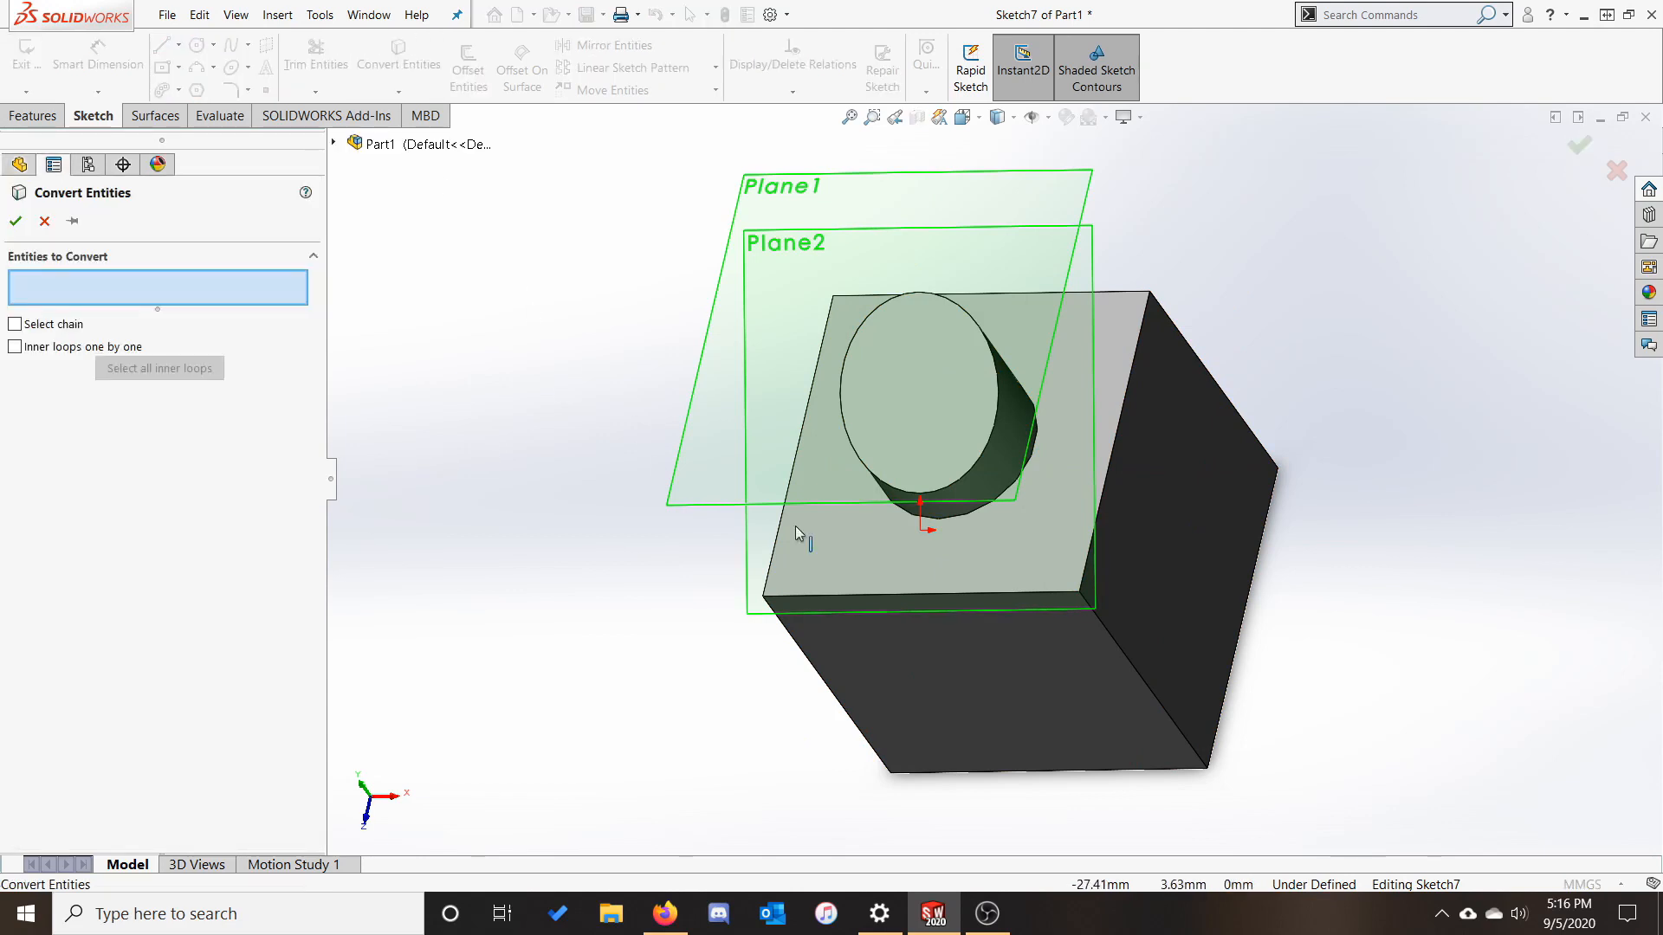
pyautogui.click(1033, 449)
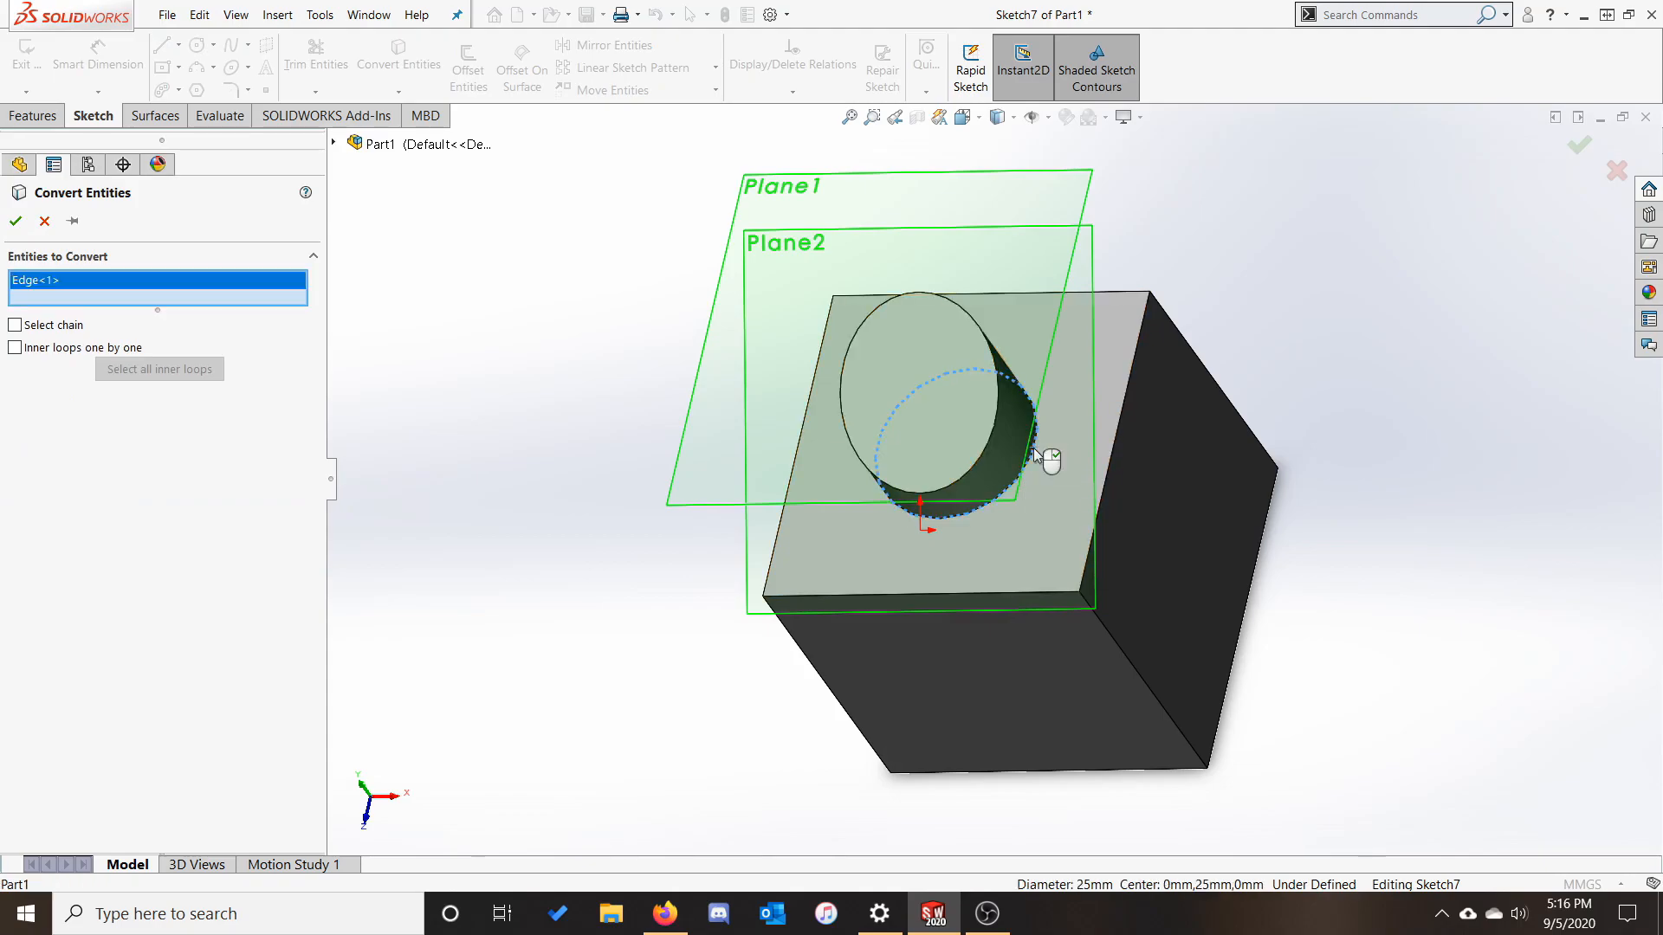
pyautogui.press('Return')
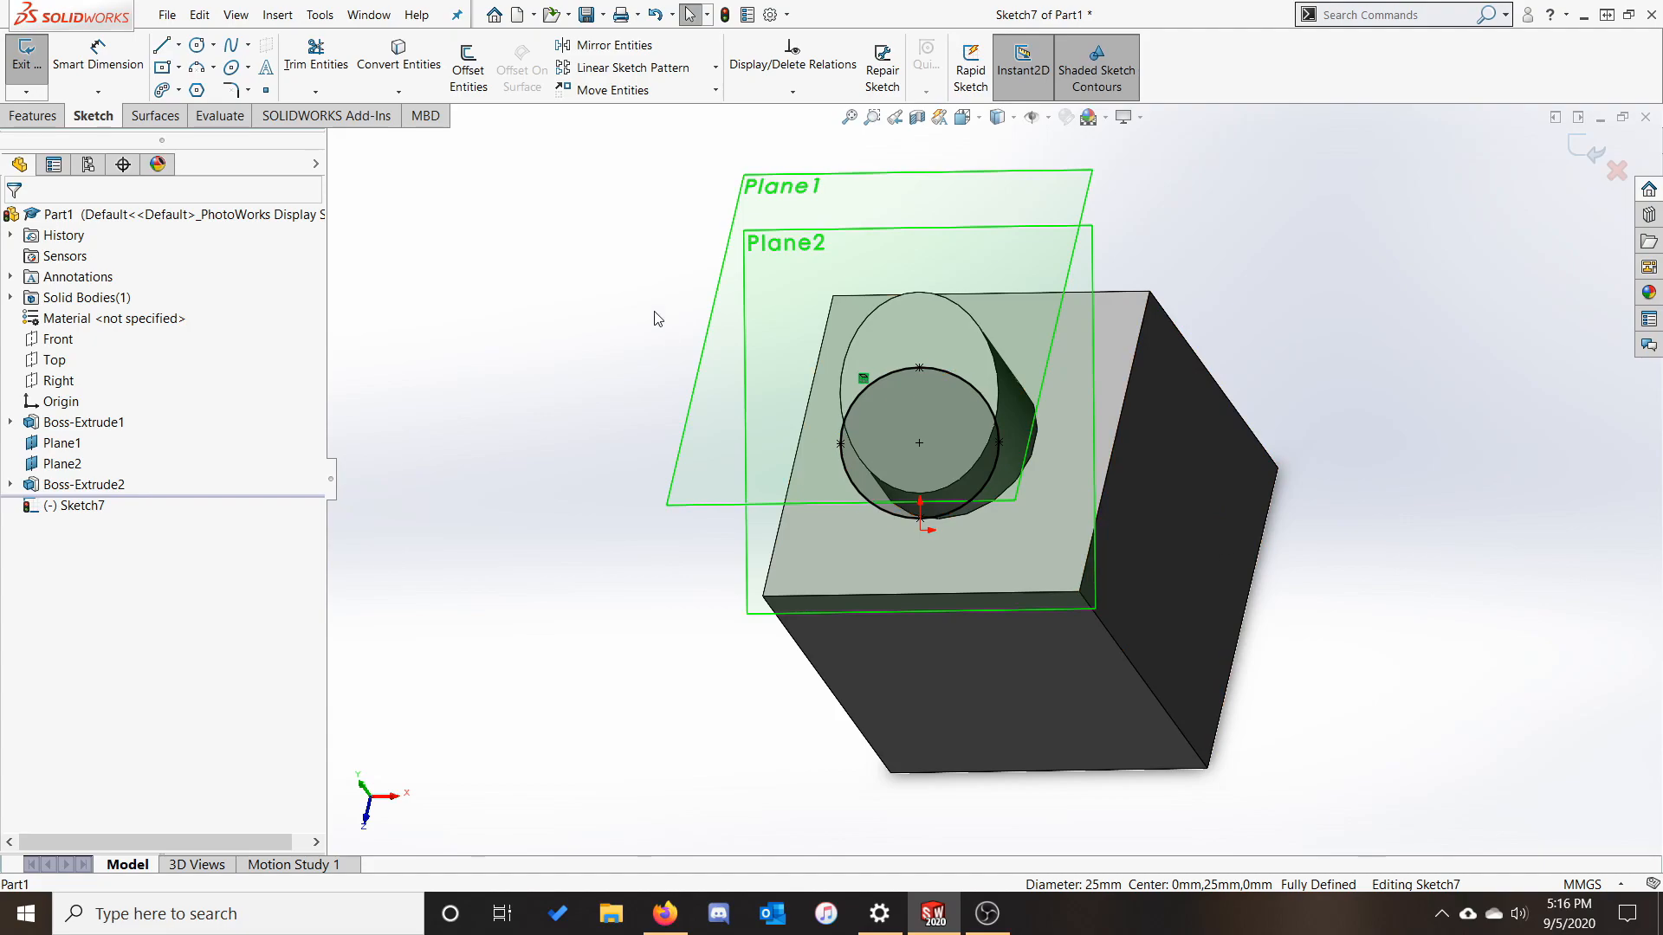
pyautogui.moveTo(604, 349); pyautogui.dragTo(1271, 672)
pyautogui.press('Escape')
pyautogui.hotkey('ctrl', '8')
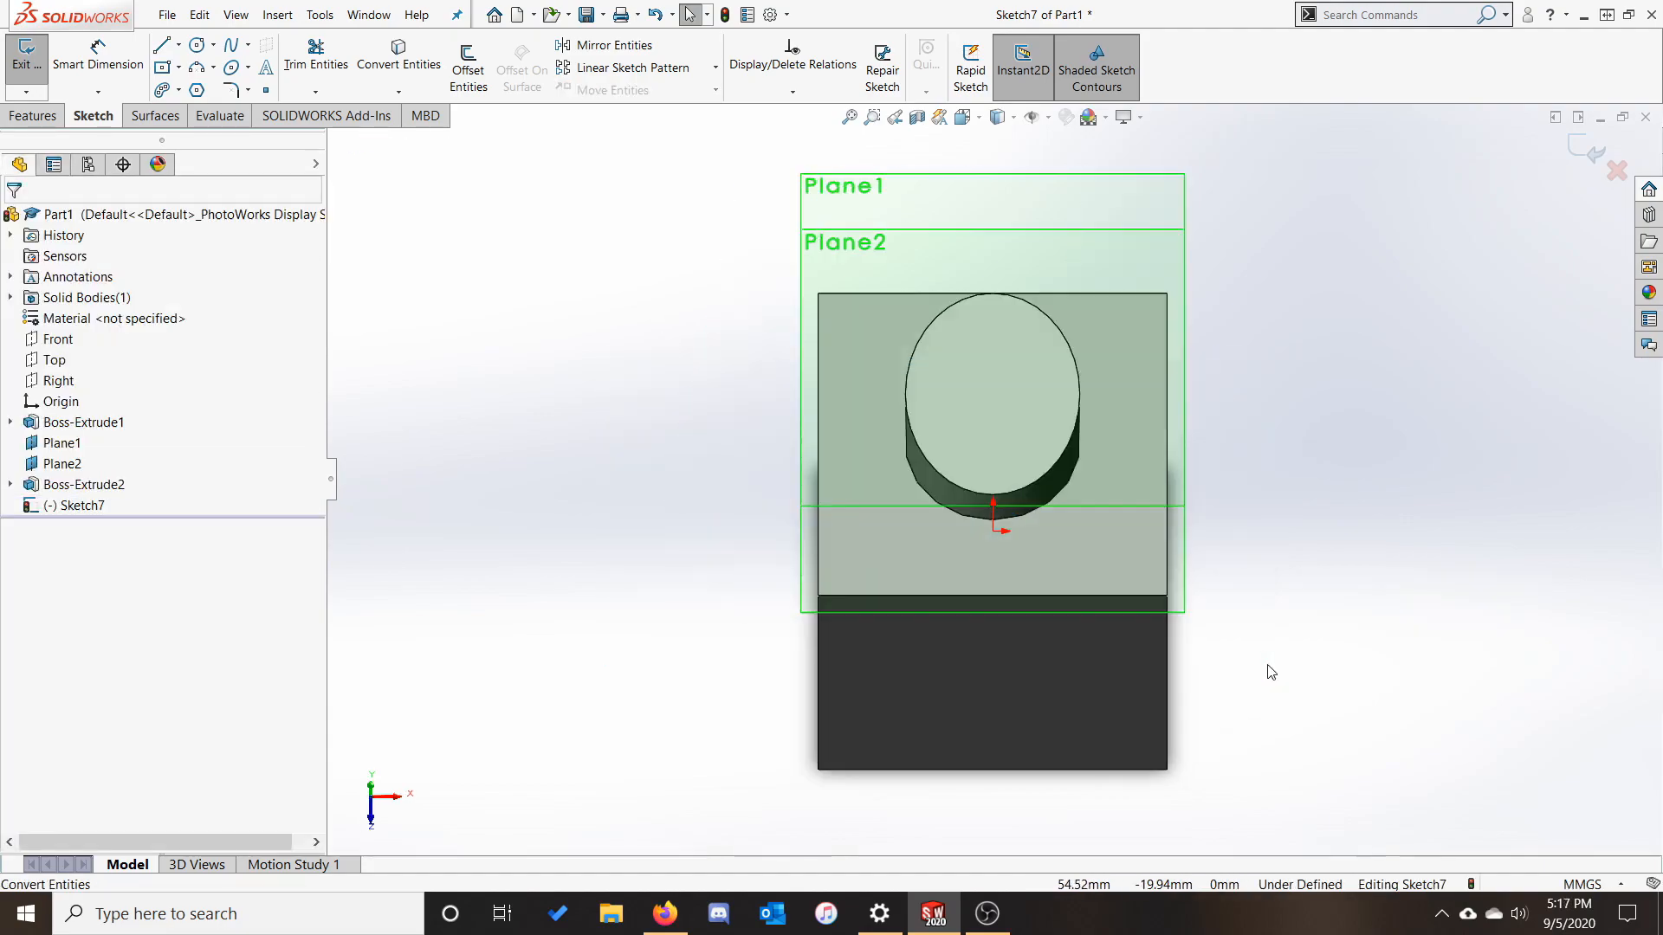
# Draw a circle centred on the sketch origin of Plane2 and dimension its diameter at 10 mm.
pyautogui.click(198, 44)
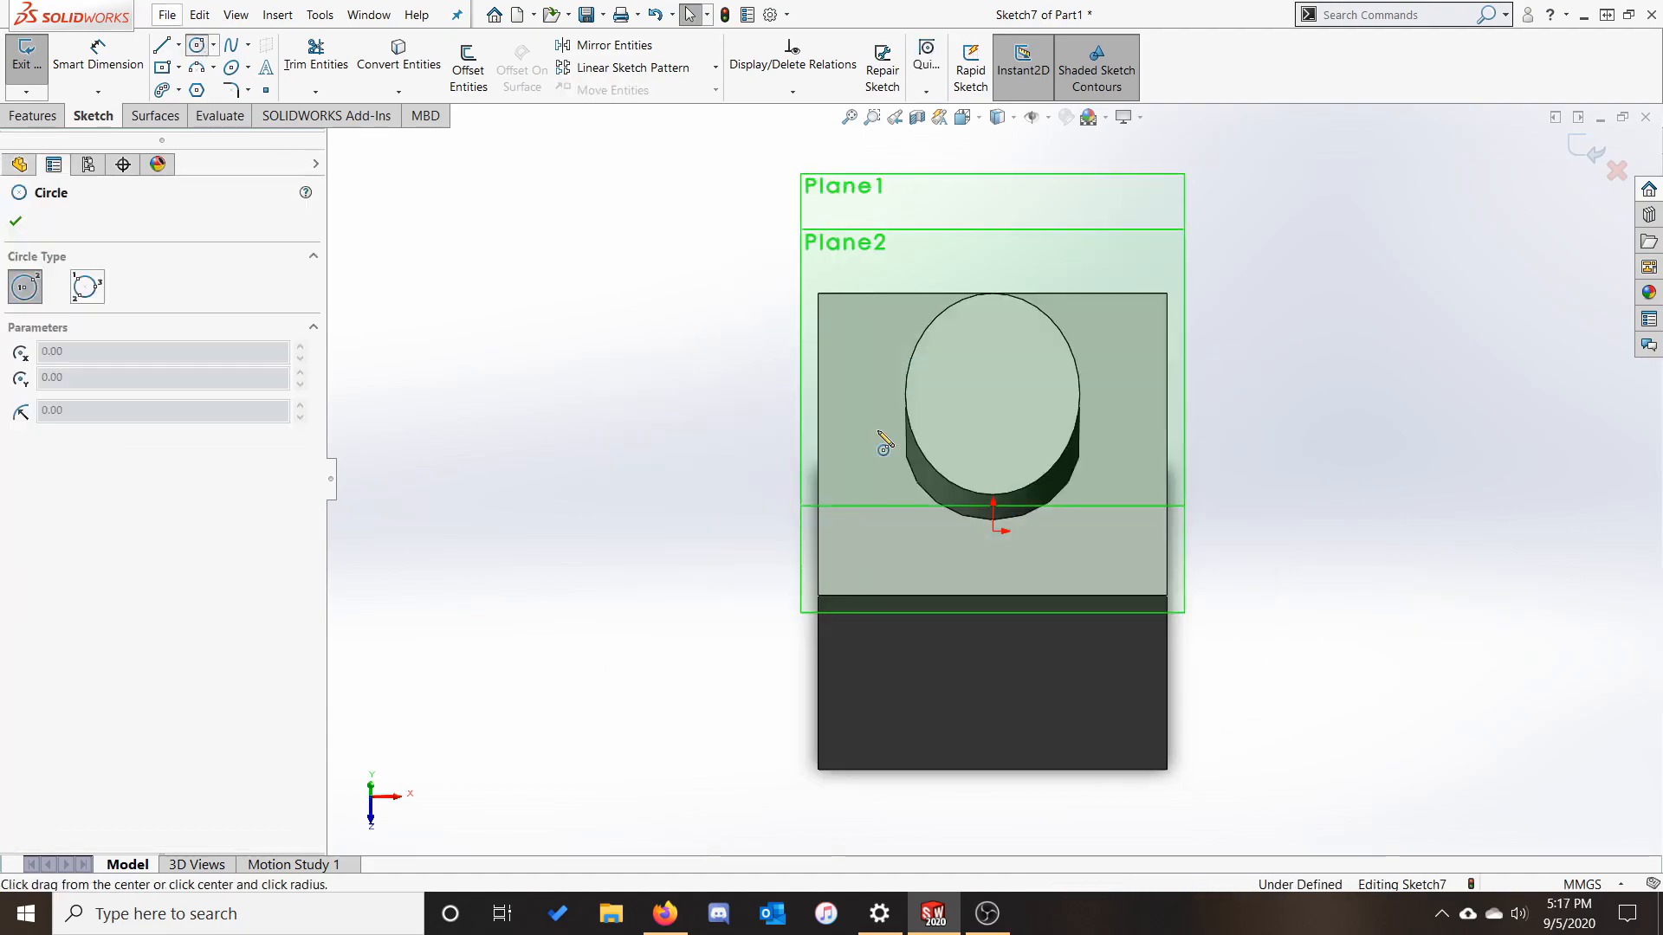
pyautogui.click(993, 531)
pyautogui.click(1106, 507)
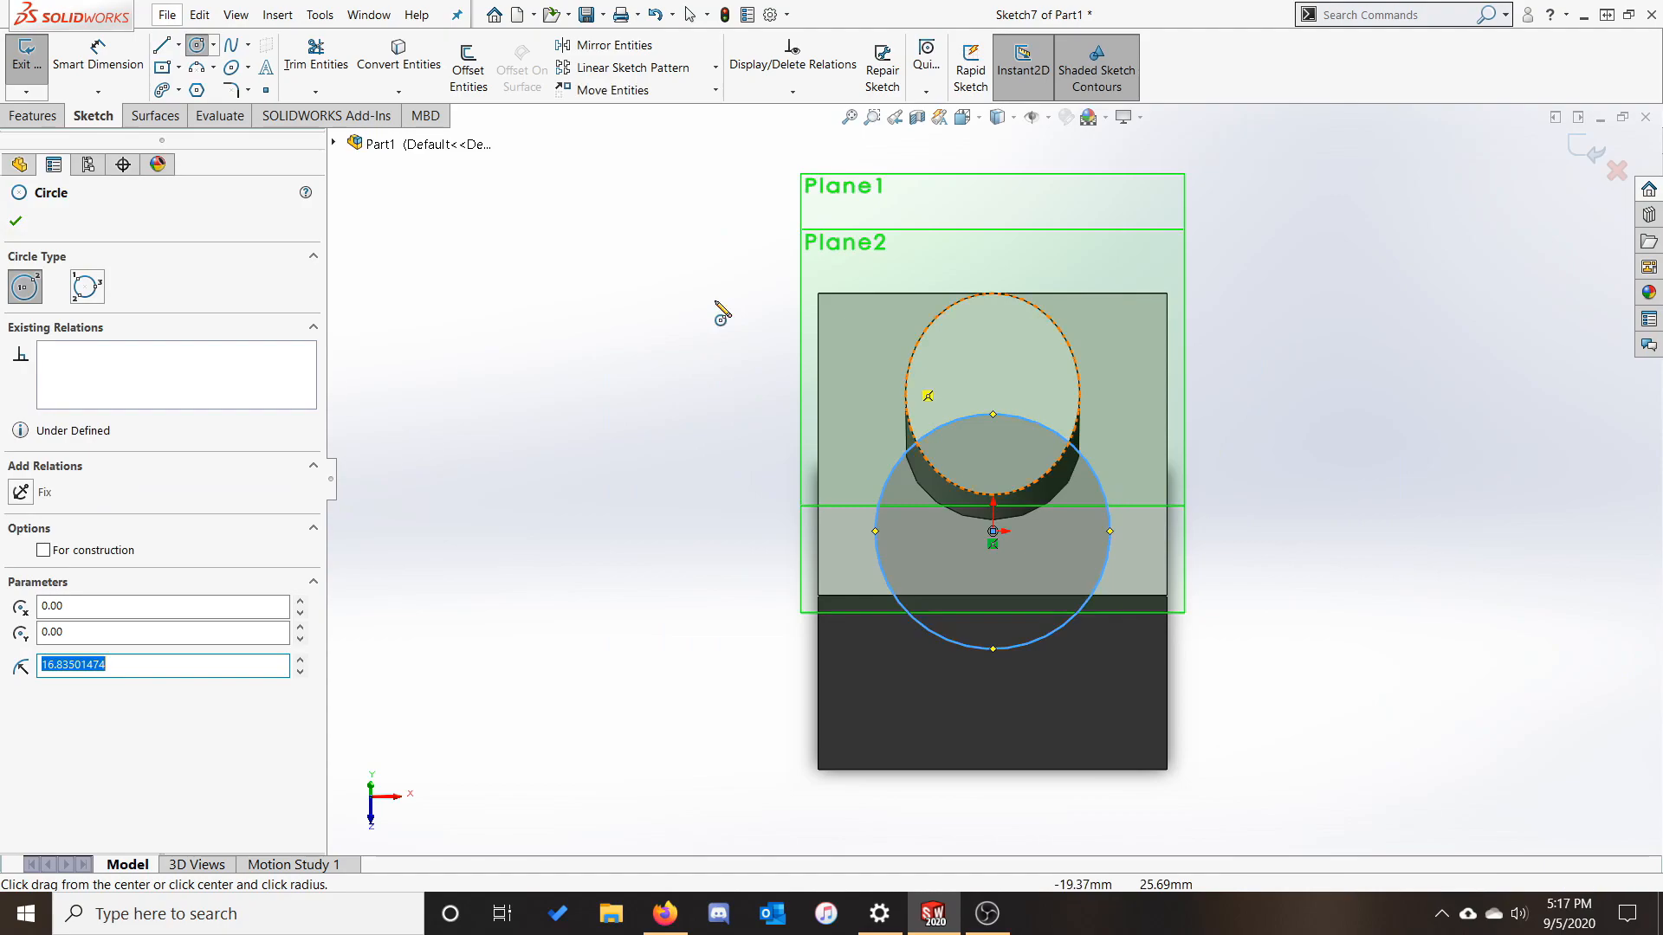
pyautogui.click(98, 57)
pyautogui.click(1105, 498)
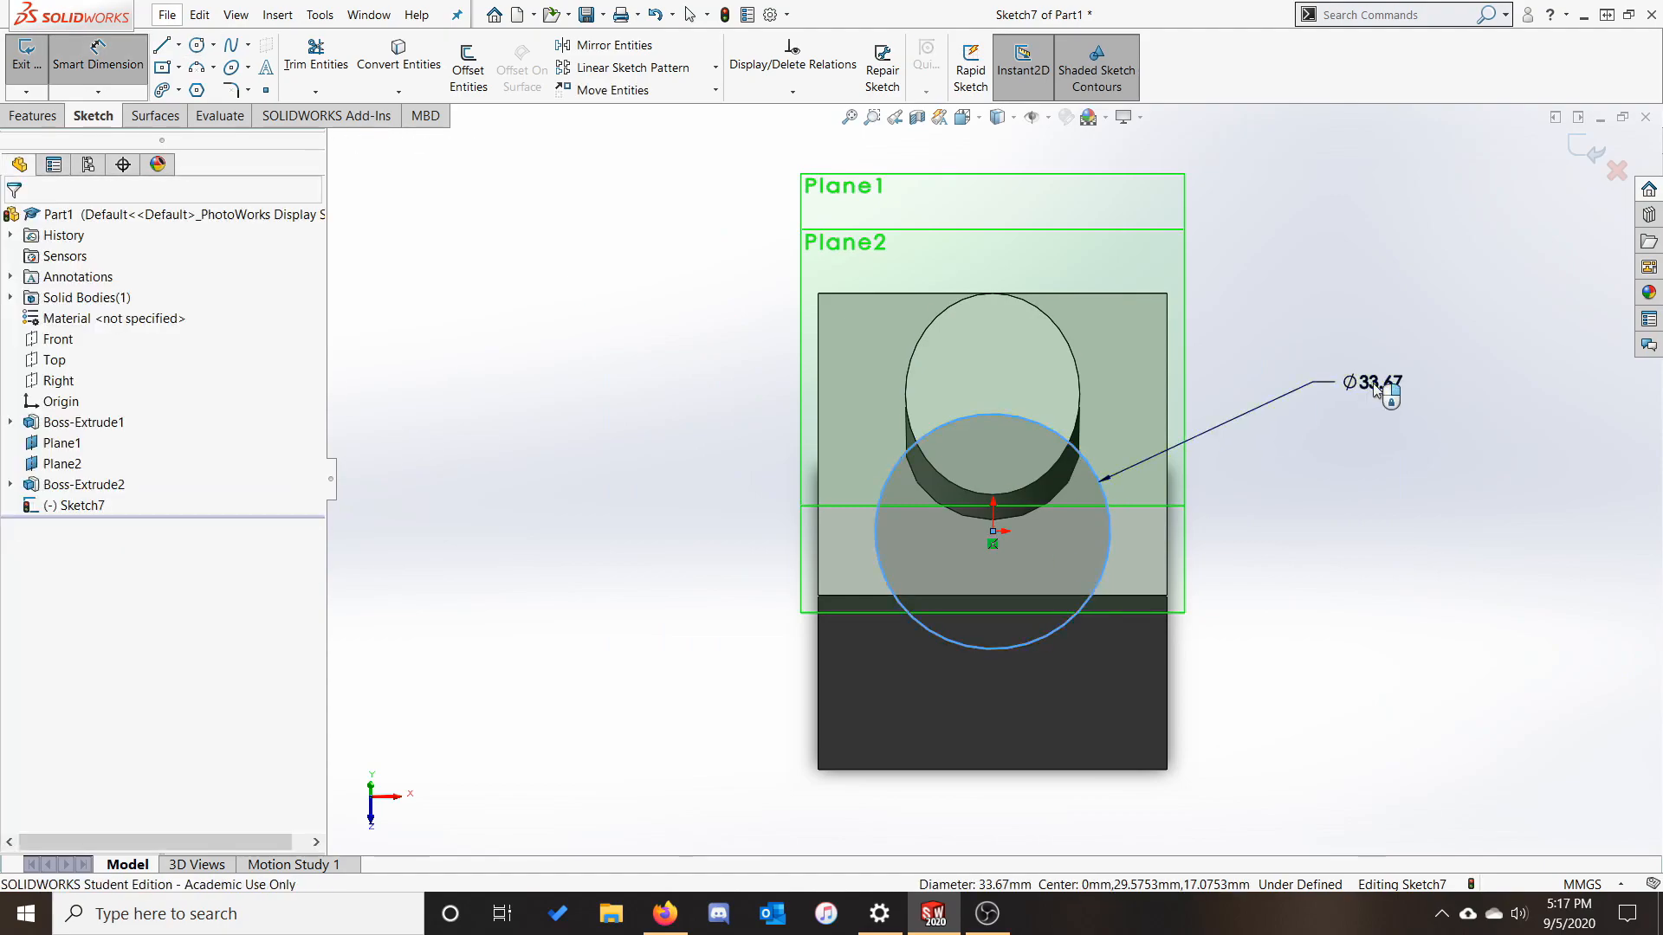
pyautogui.click(1360, 386)
pyautogui.write('10')
pyautogui.press('Return')
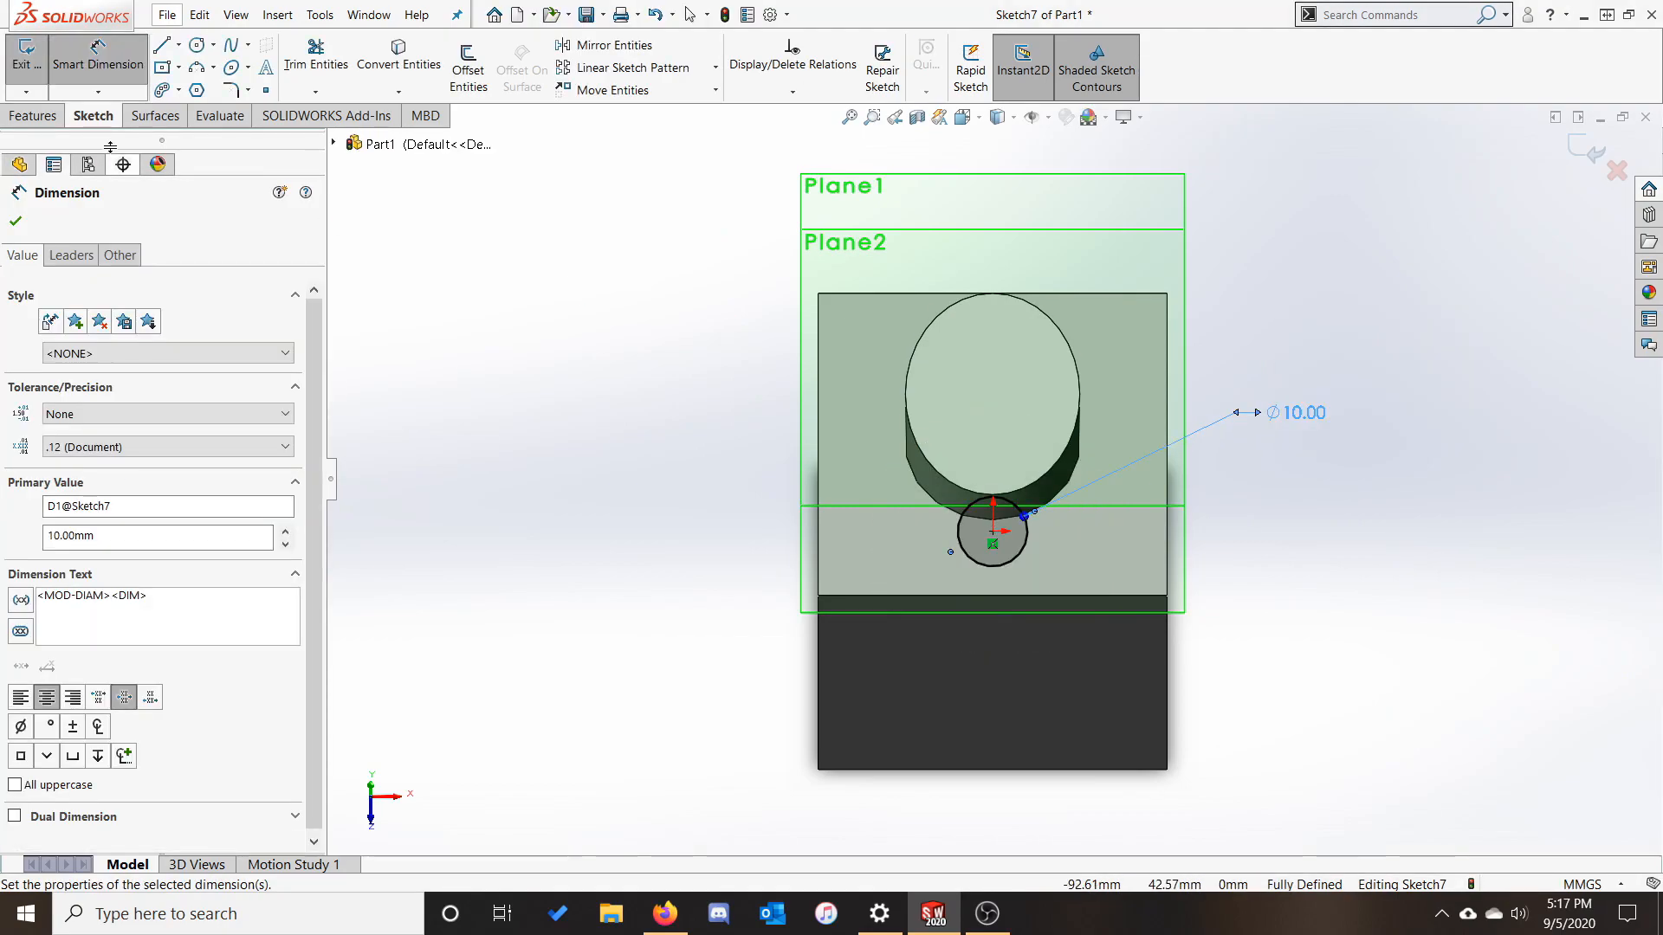
# Extrude the 10 mm circle from the angled plane up to the cube's upper face.
pyautogui.click(33, 115)
pyautogui.click(13, 78)
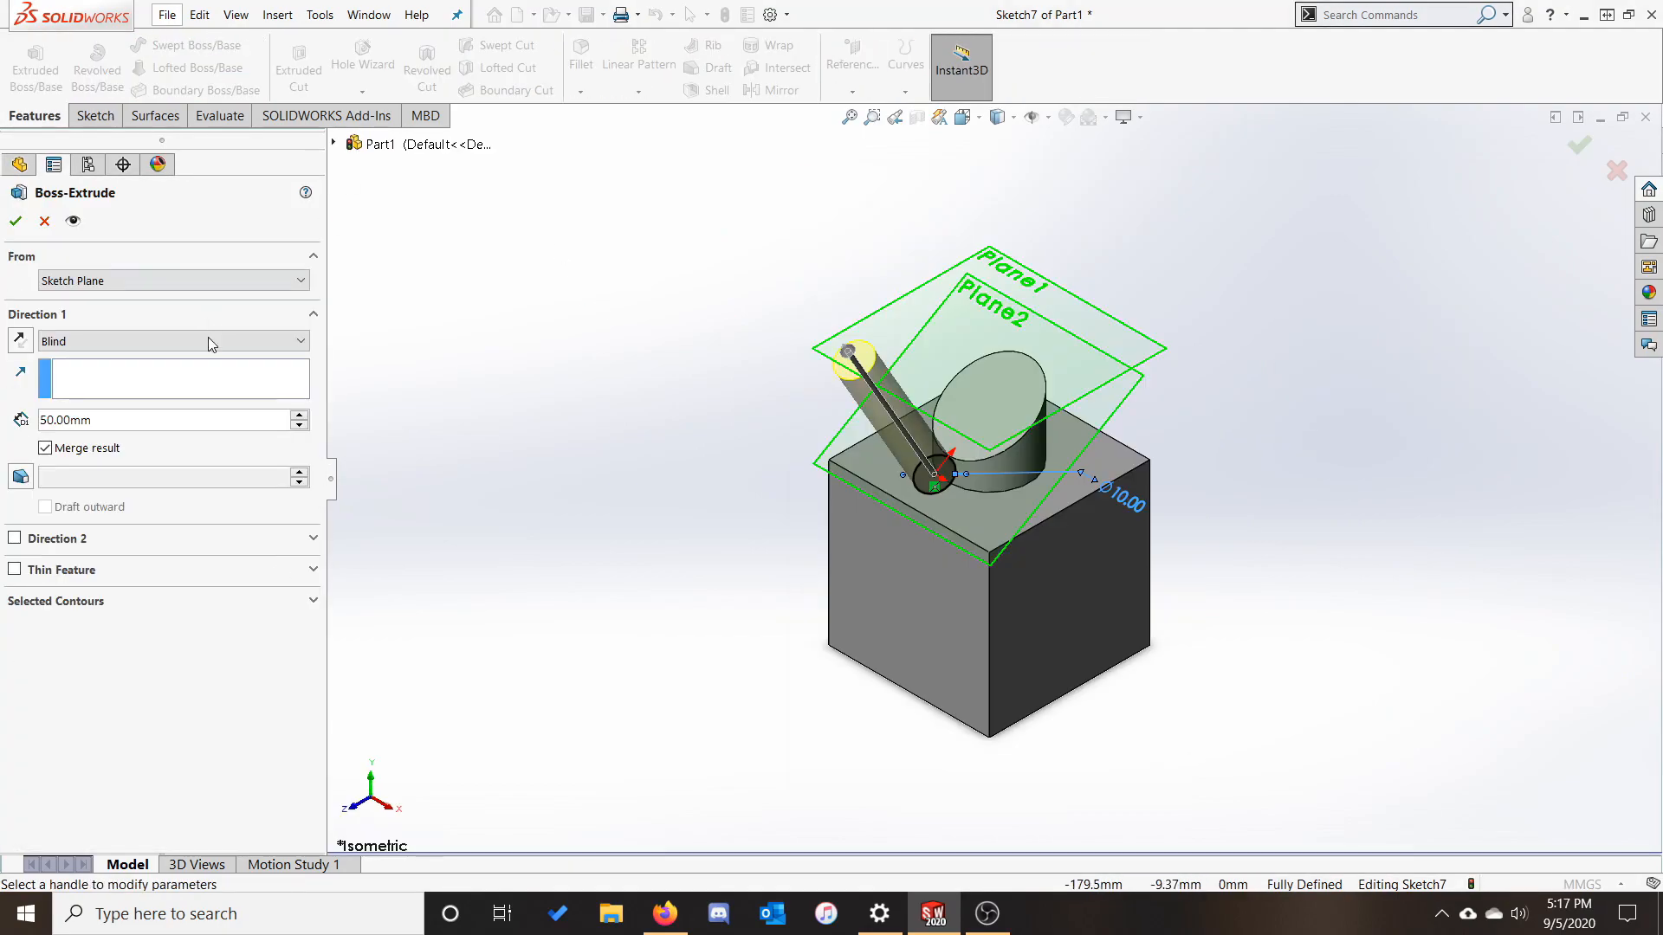
pyautogui.click(1113, 471)
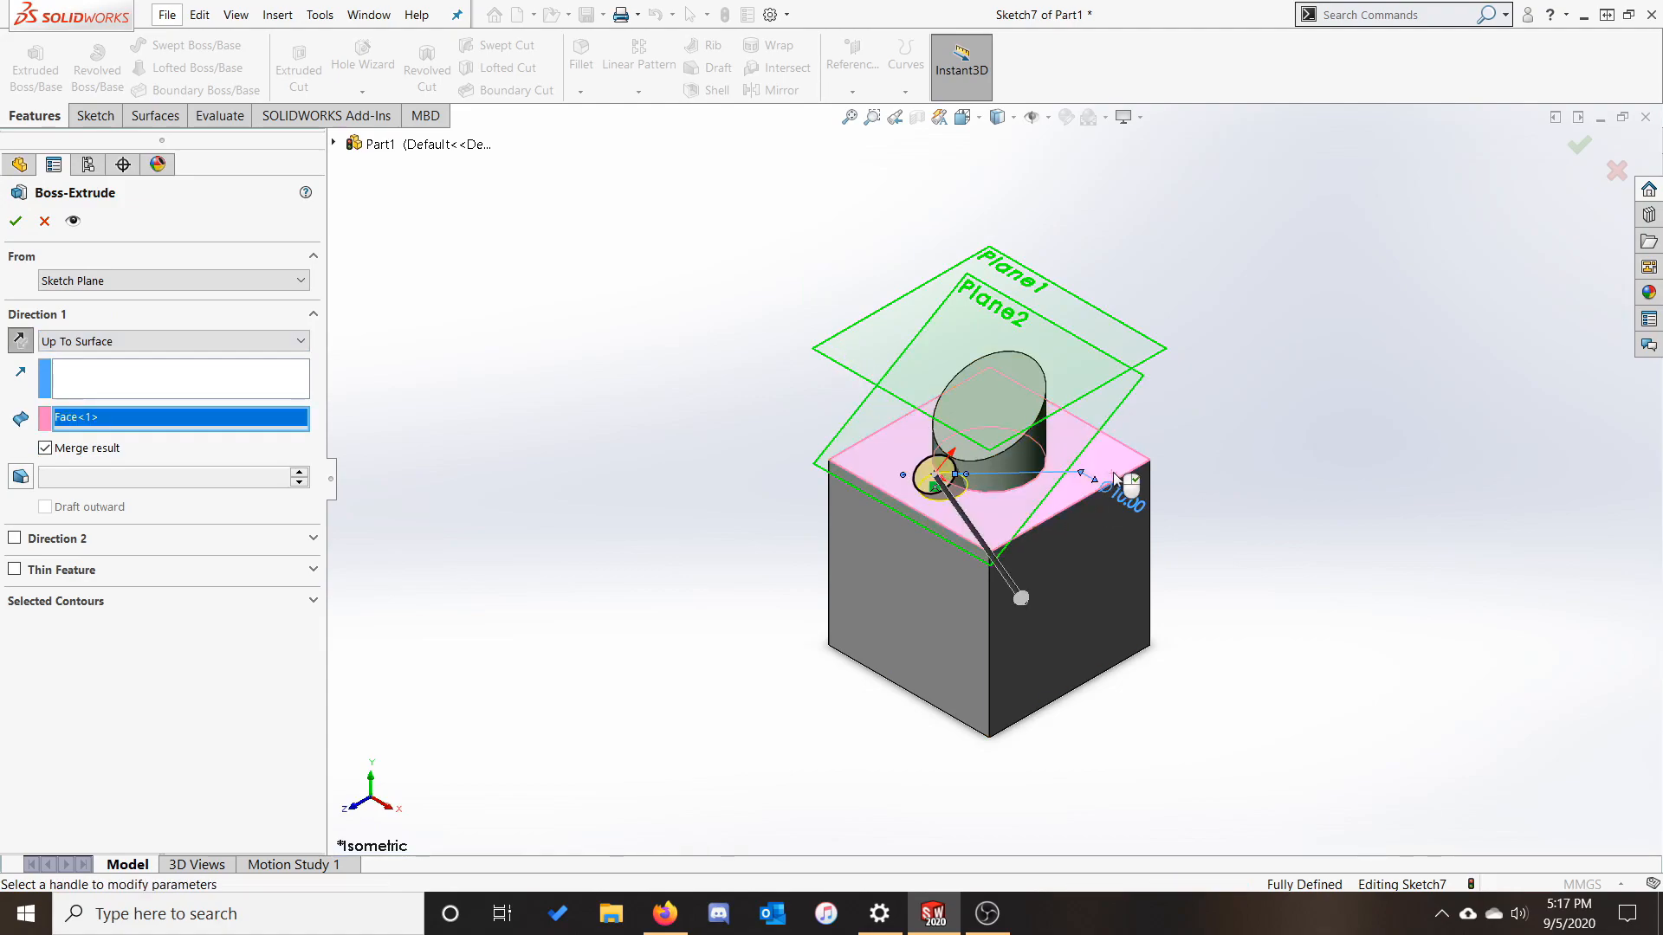
pyautogui.click(16, 220)
pyautogui.click(388, 806)
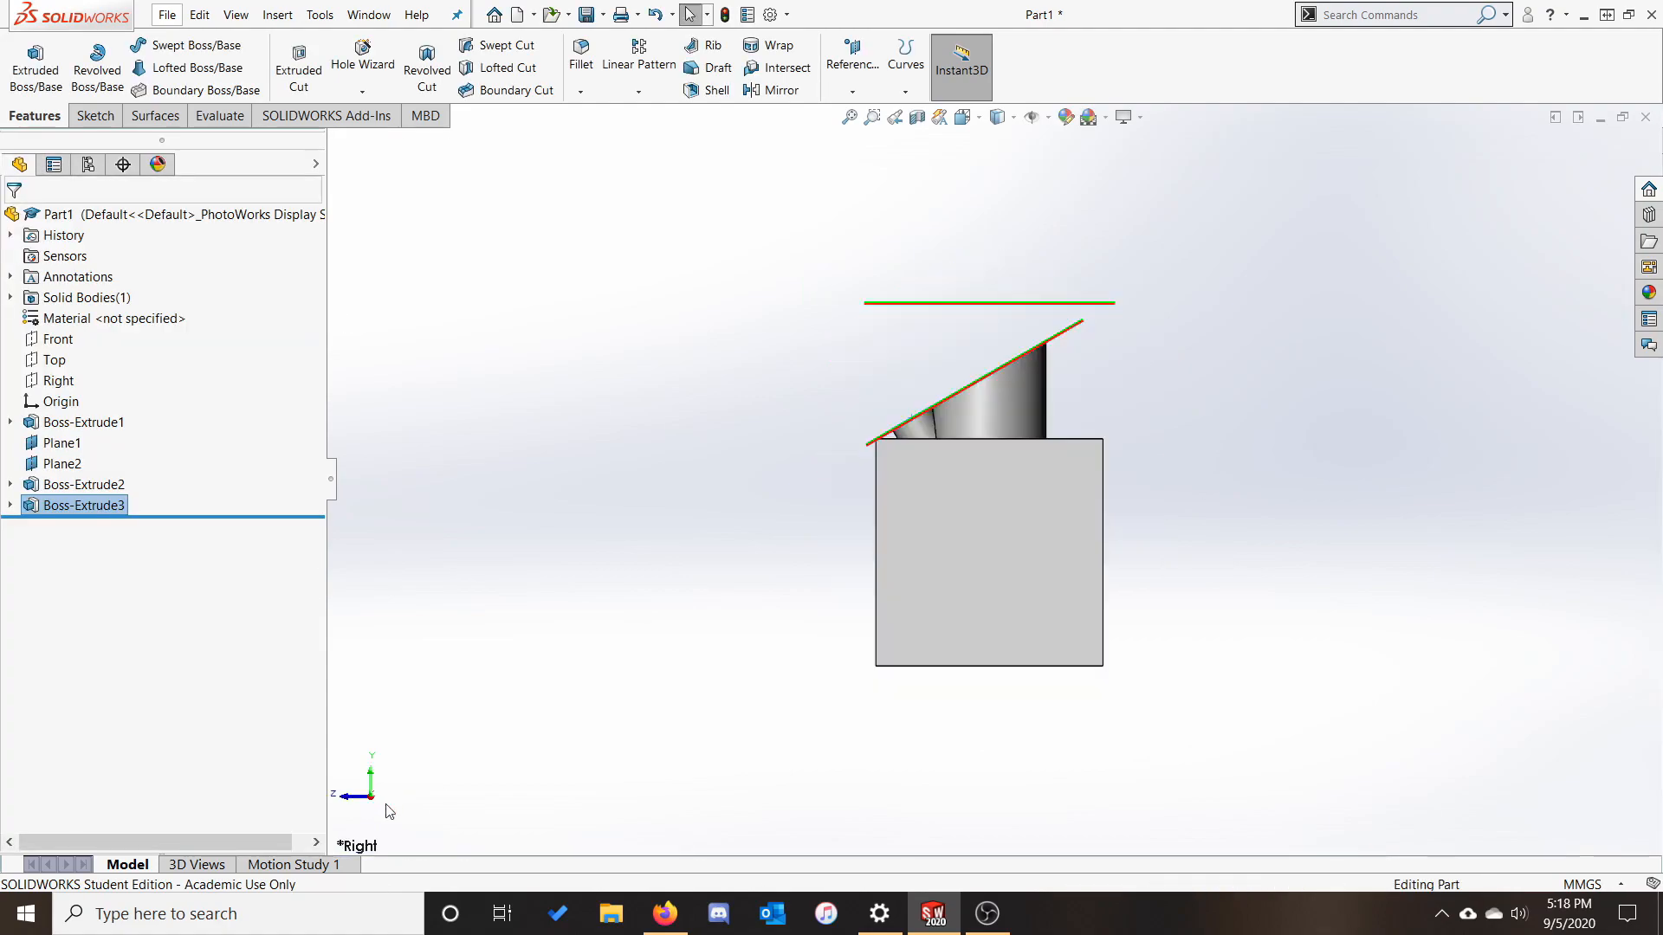
pyautogui.scroll(-5, 952, 446)
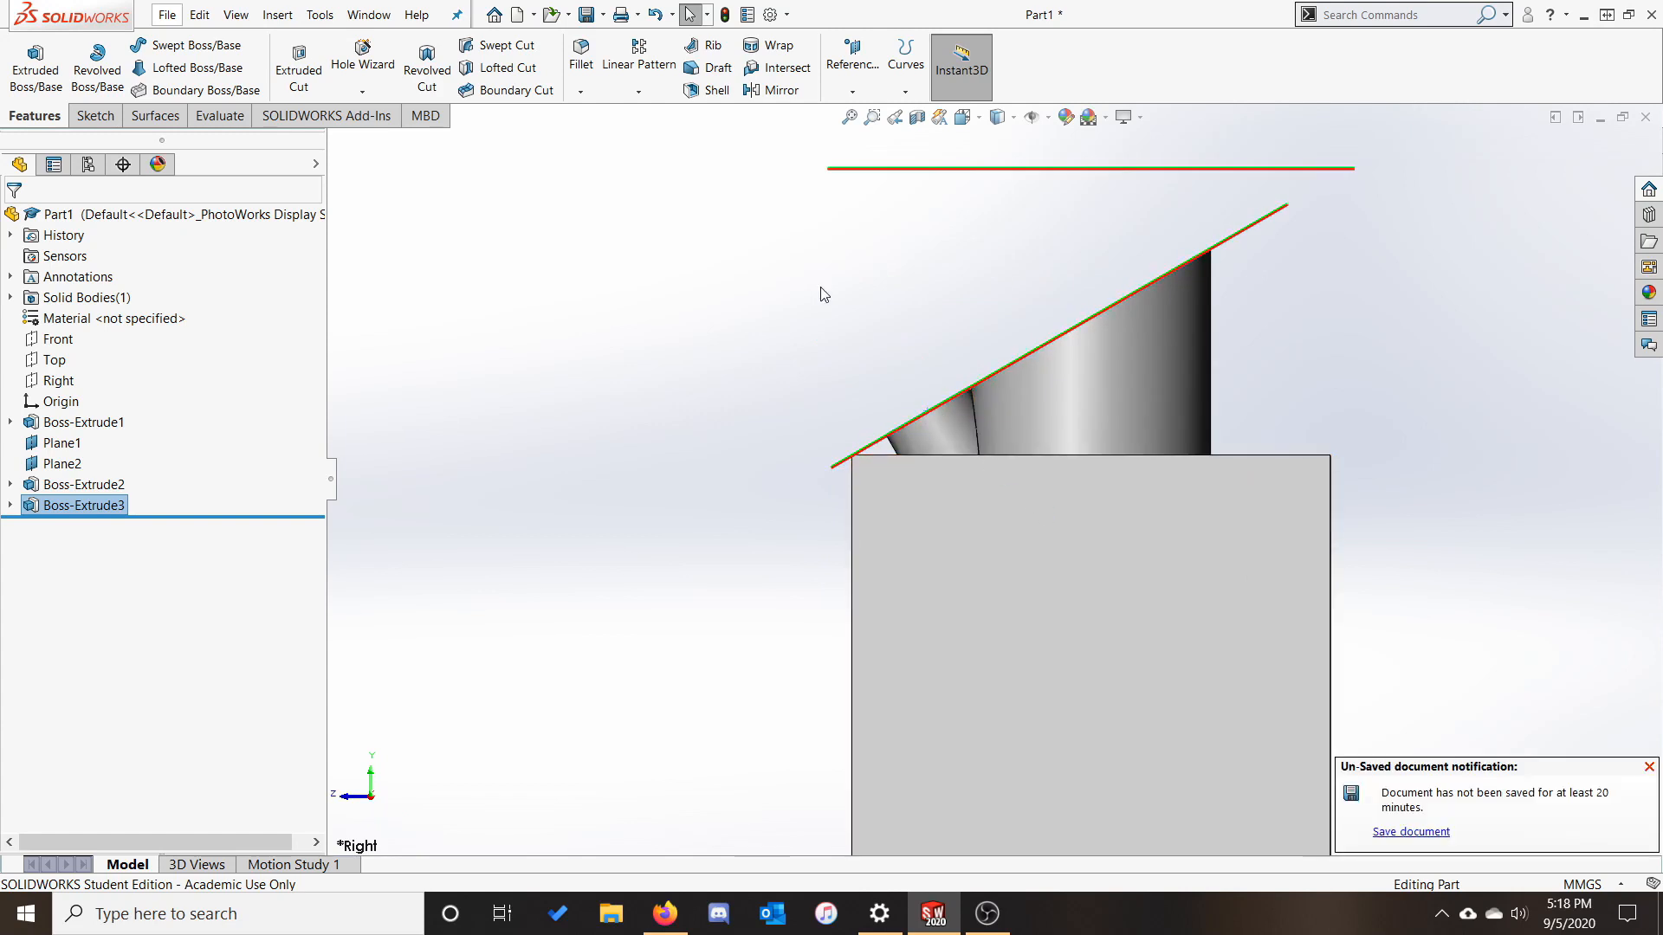
pyautogui.click(709, 376)
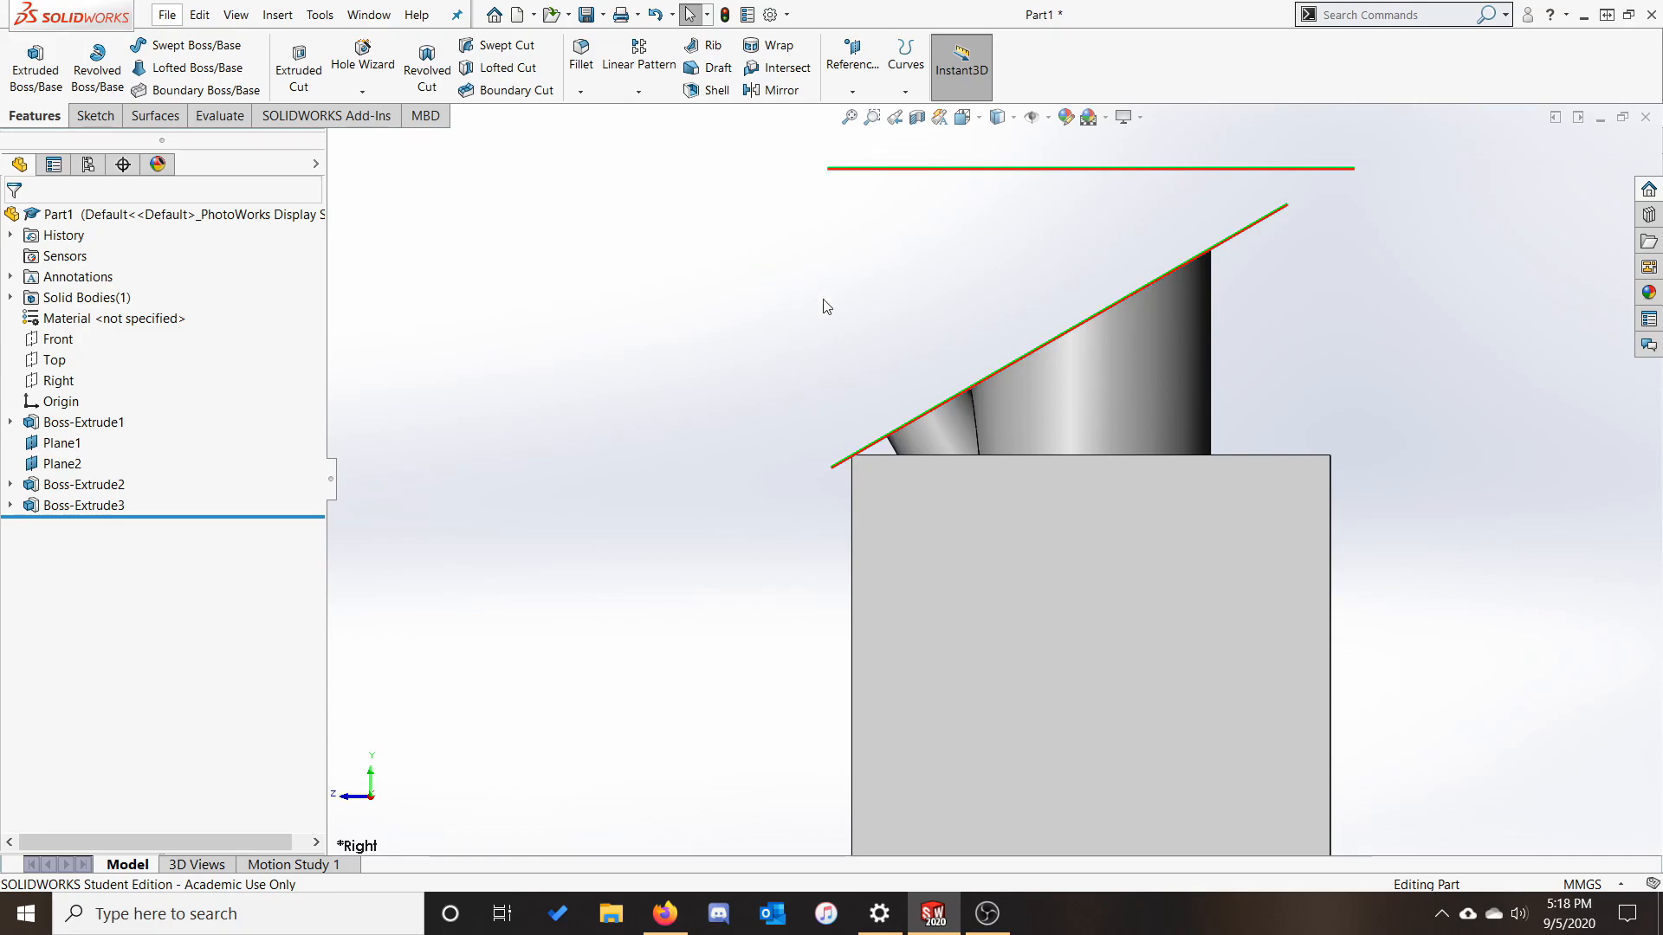
# Start a sketch on the cube's upper face and place one point on its back edge and one on its right edge.
pyautogui.hotkey('ctrl', '7')
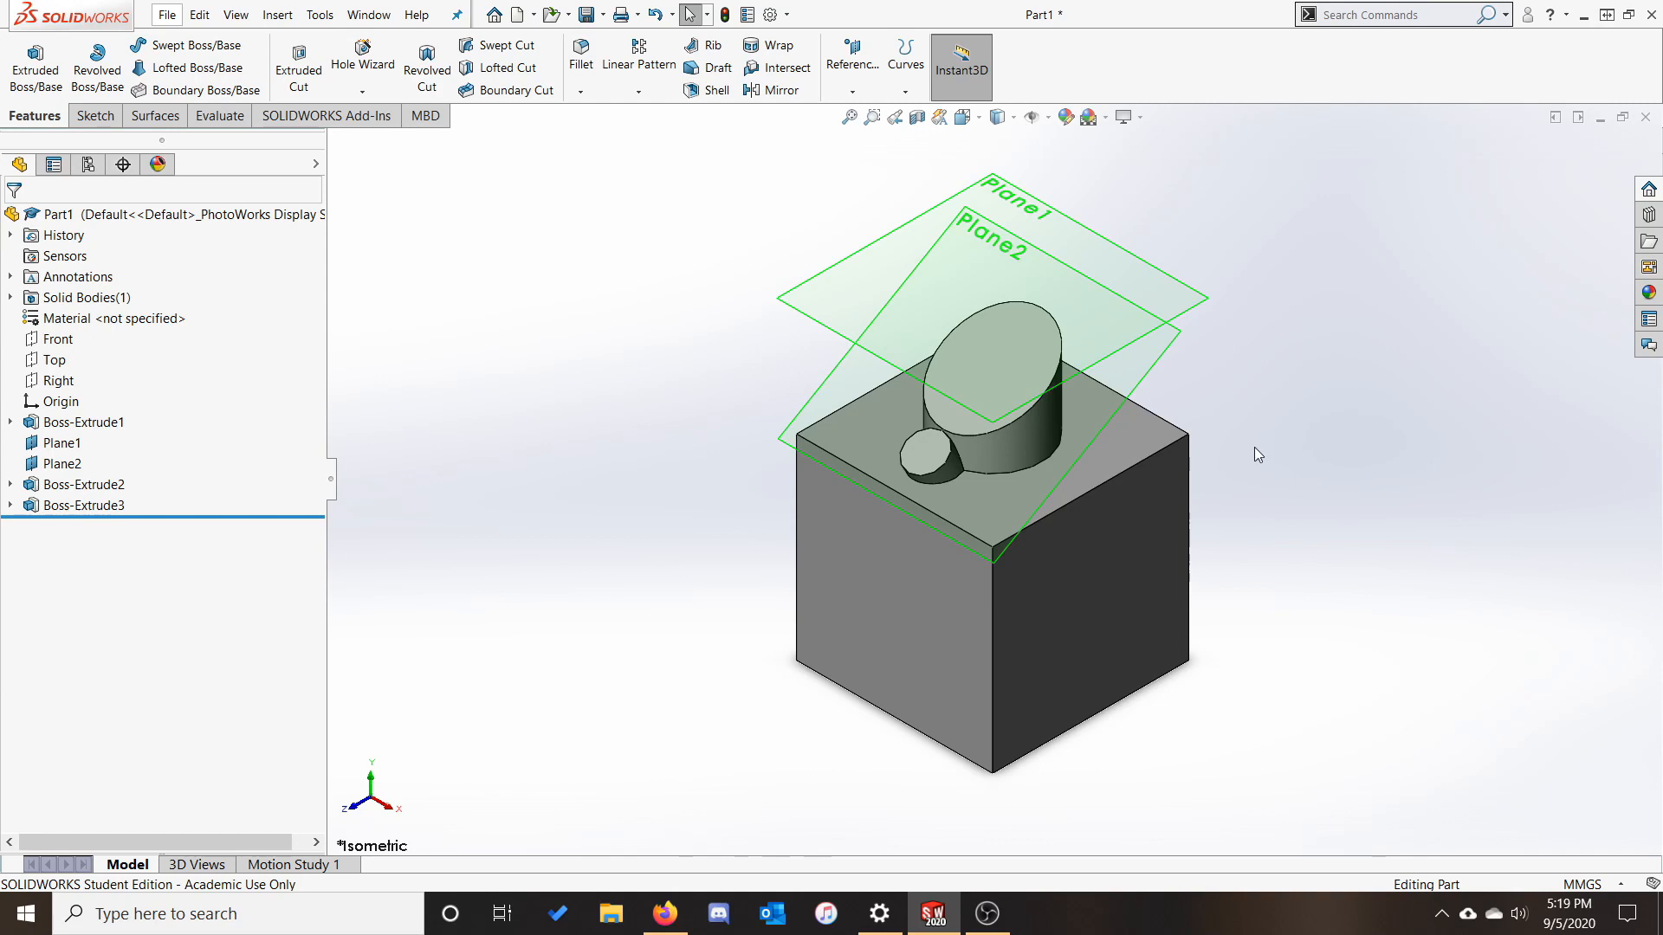
pyautogui.click(1145, 445)
pyautogui.rightClick(1145, 445)
pyautogui.click(1193, 421)
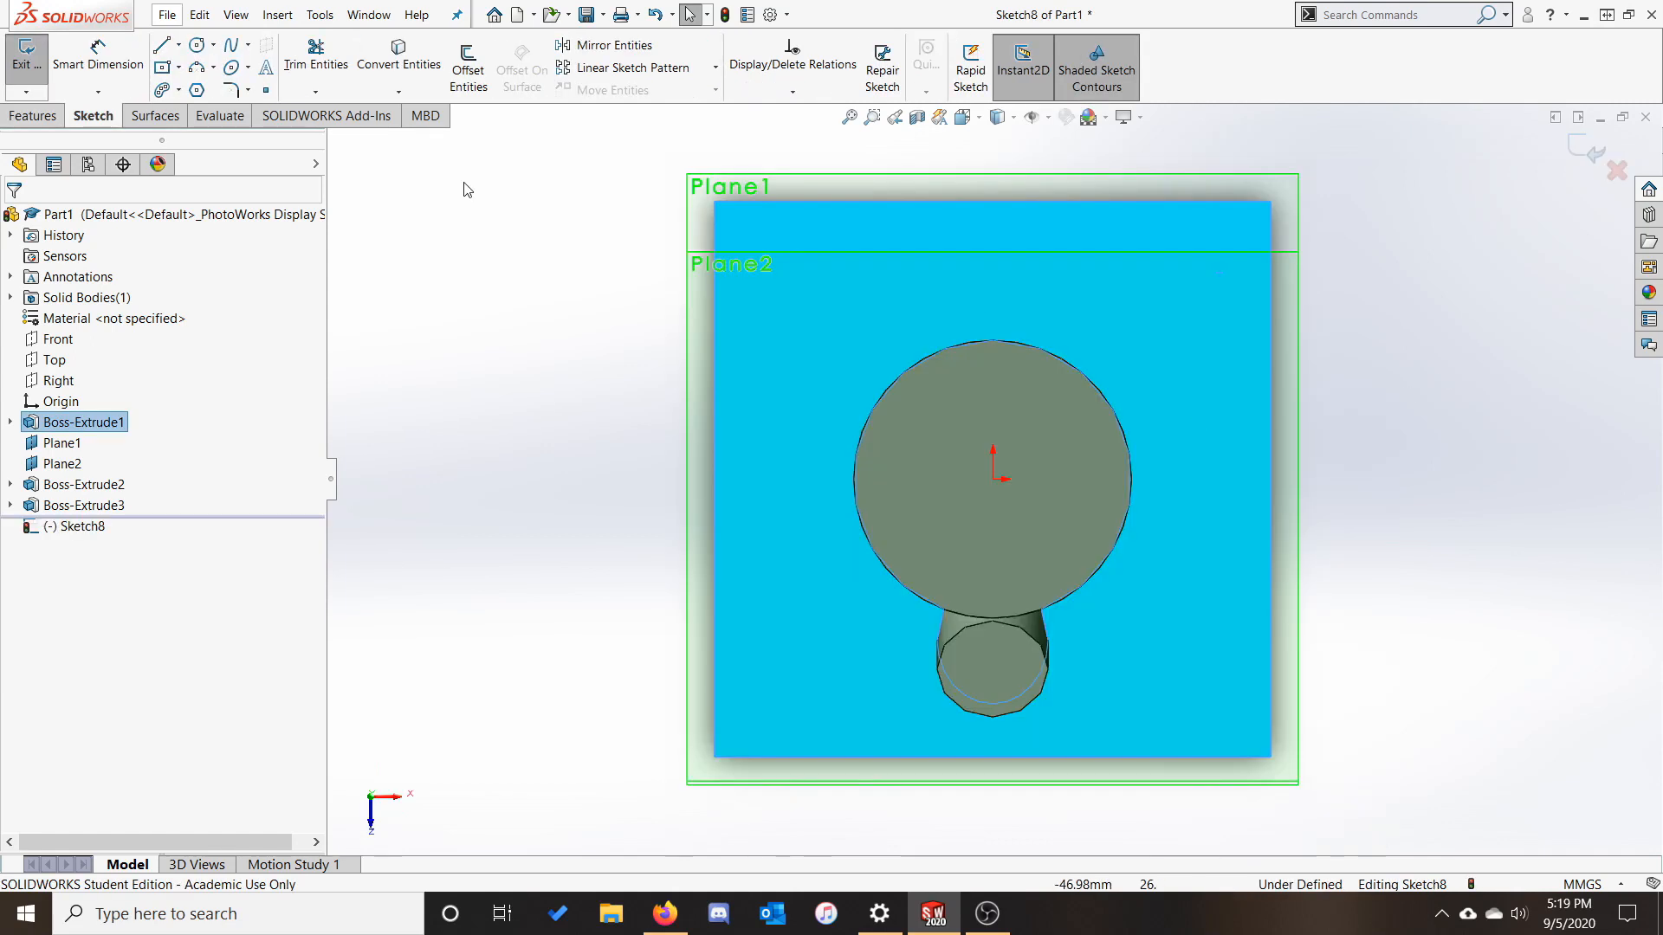
pyautogui.click(266, 90)
pyautogui.click(1128, 201)
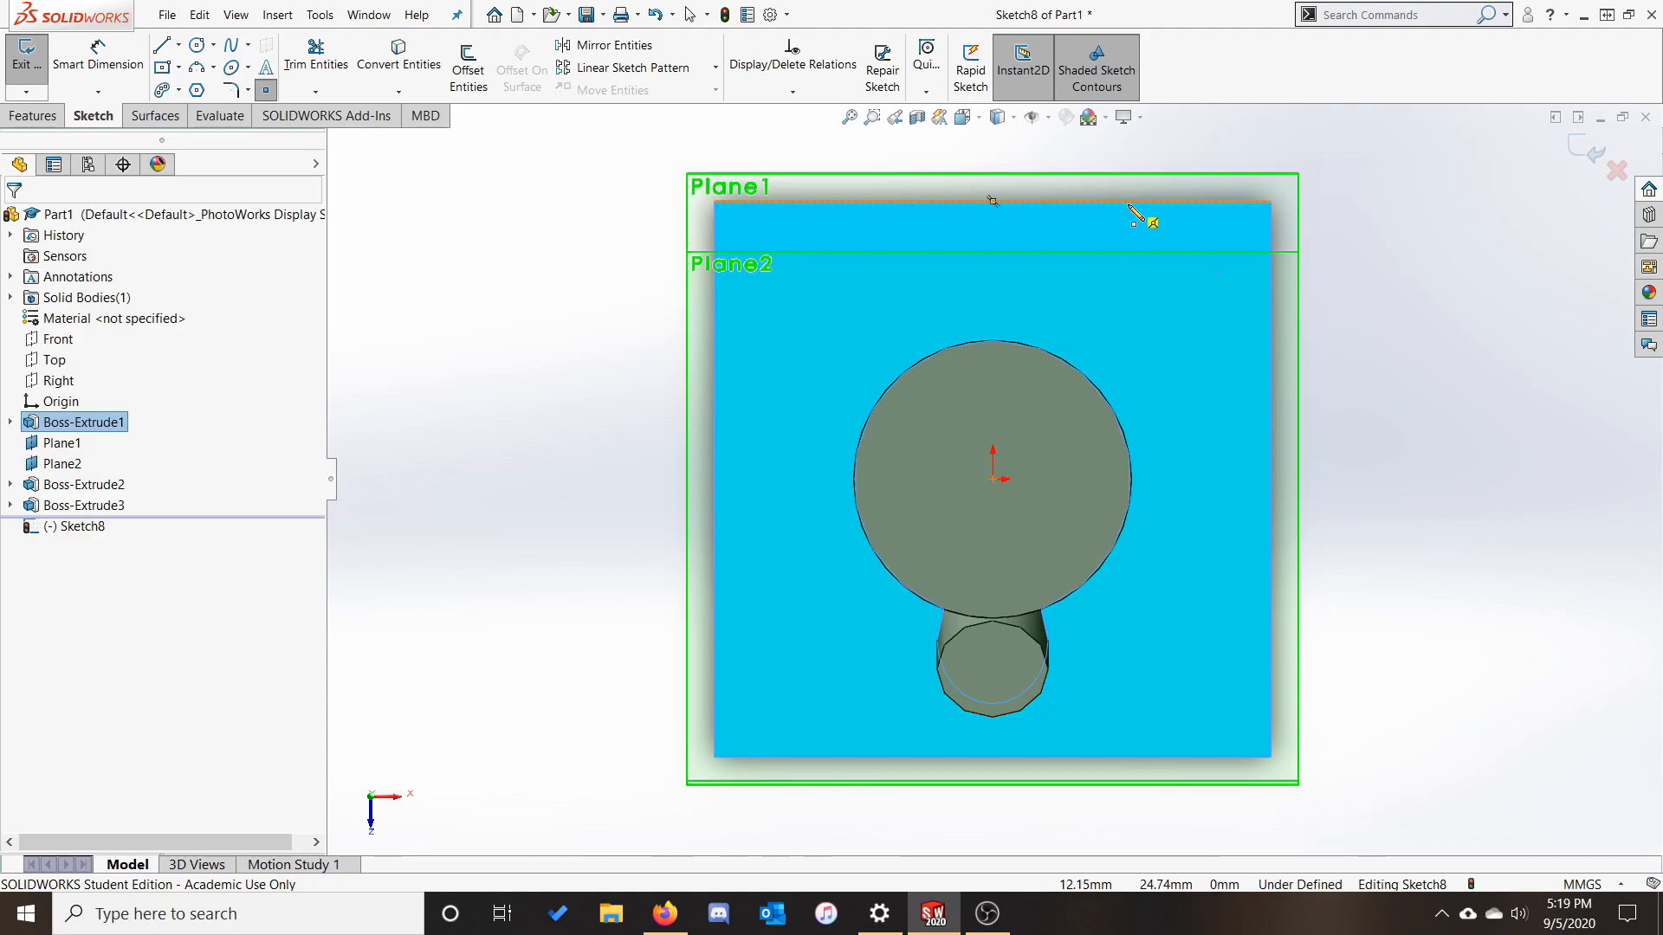
pyautogui.click(1271, 347)
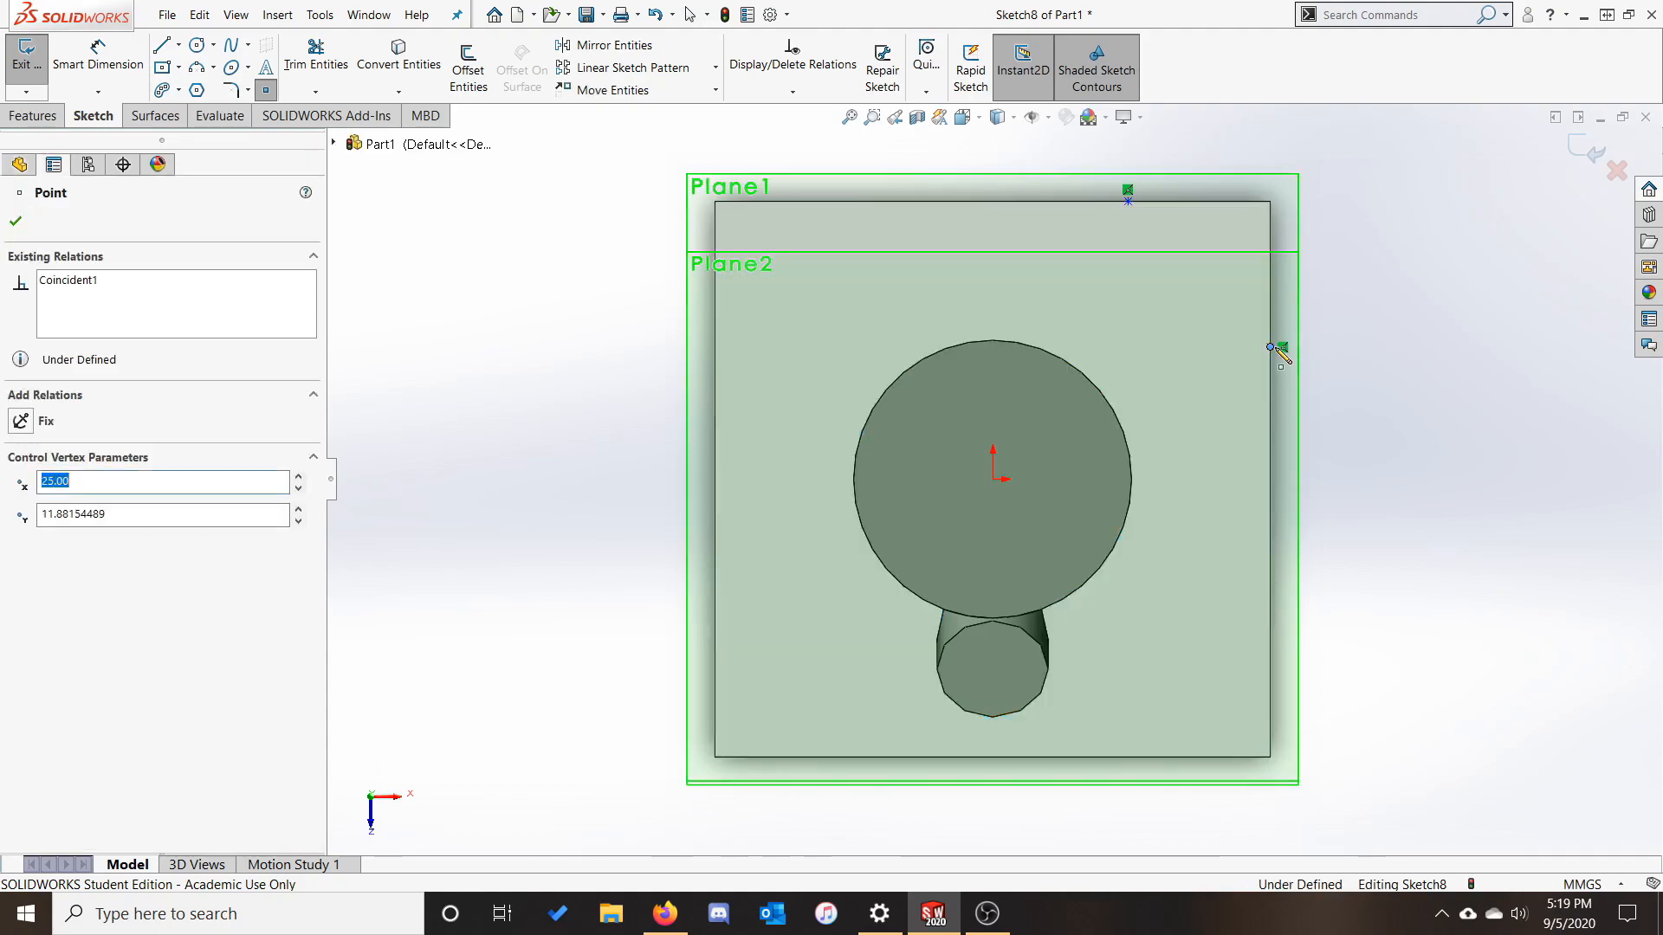
pyautogui.press('Escape')
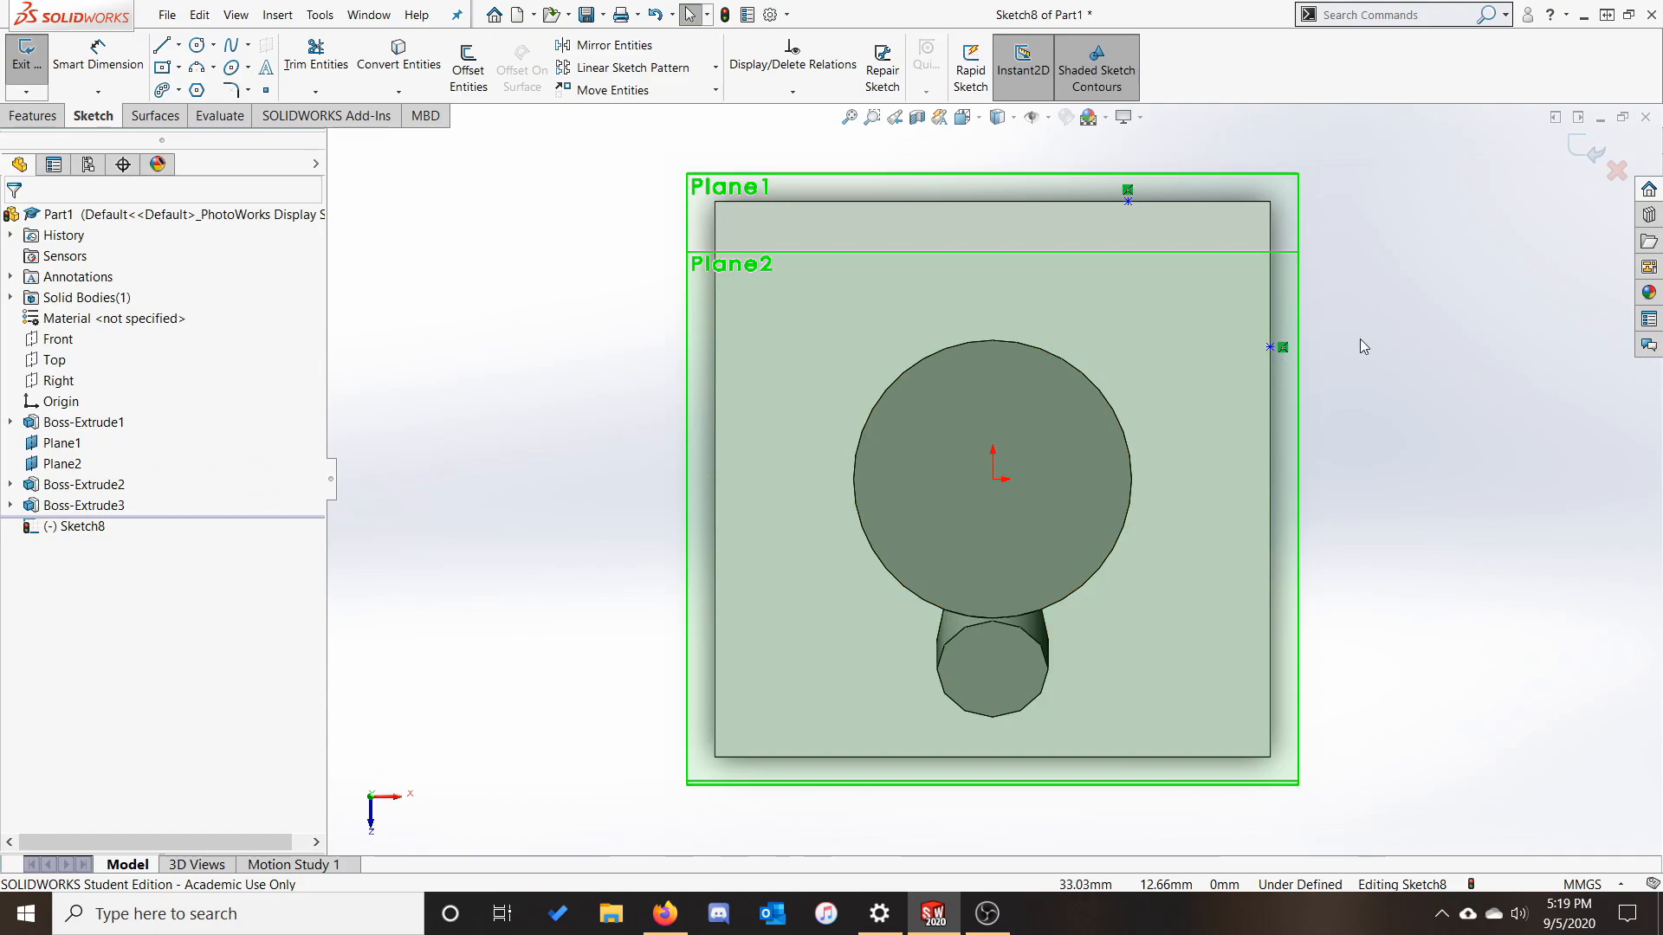
pyautogui.moveTo(1270, 347); pyautogui.dragTo(1414, 313)
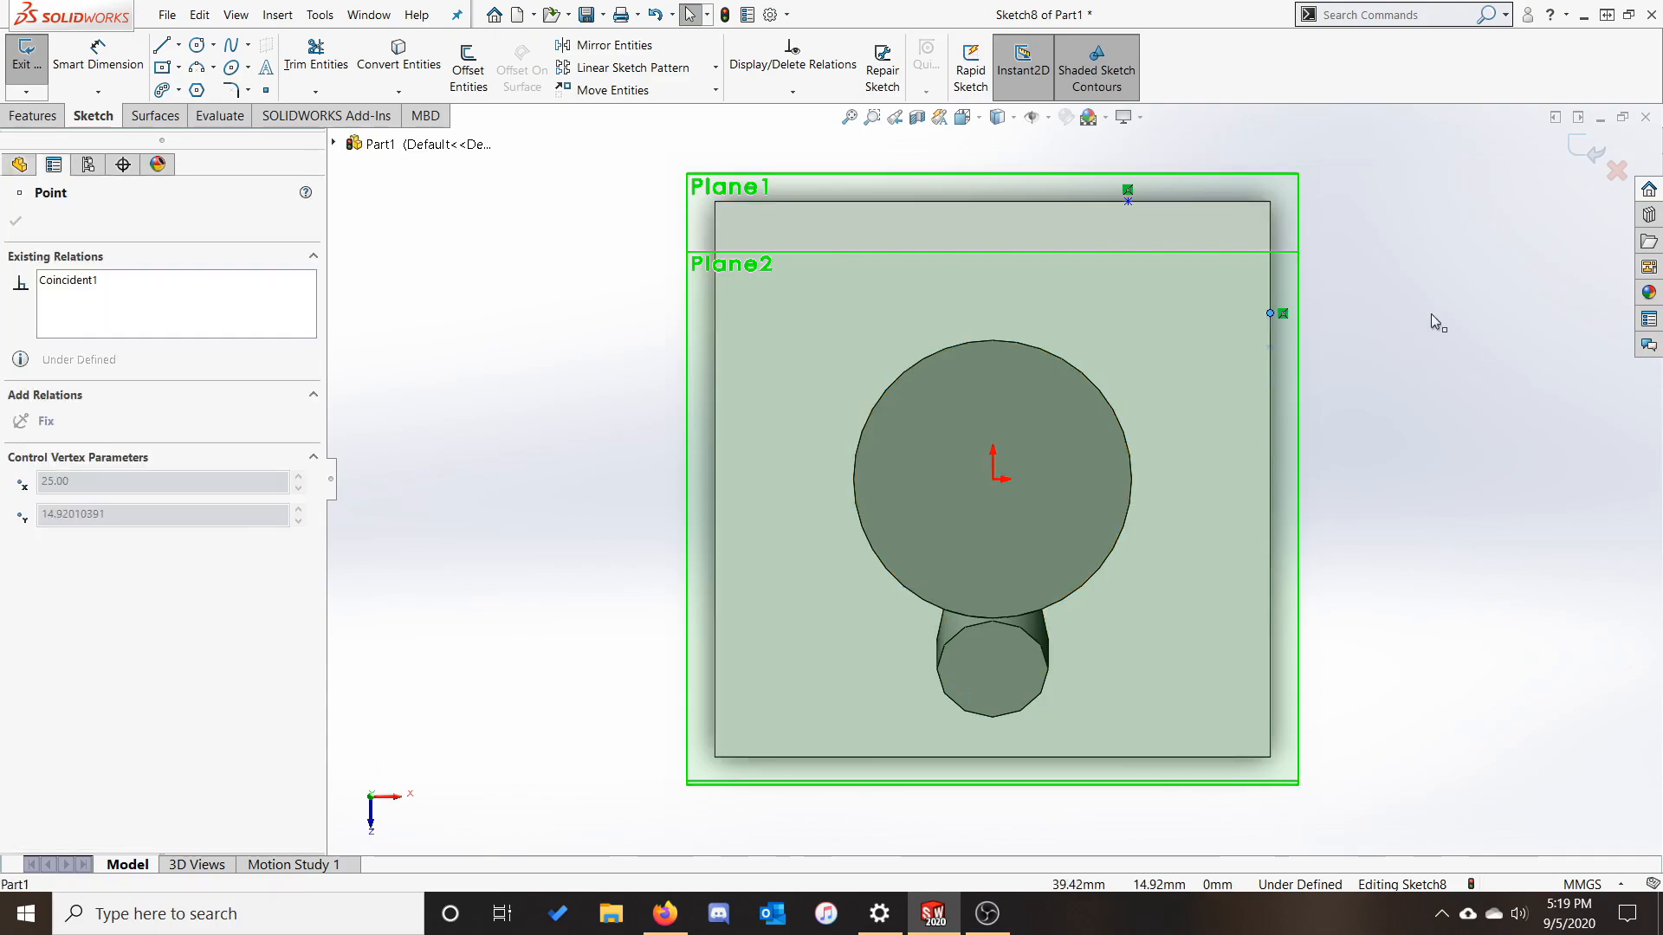
pyautogui.click(1383, 456)
# Dimension the right-edge point at 15 mm from the upper face's back-right corner.
pyautogui.click(98, 56)
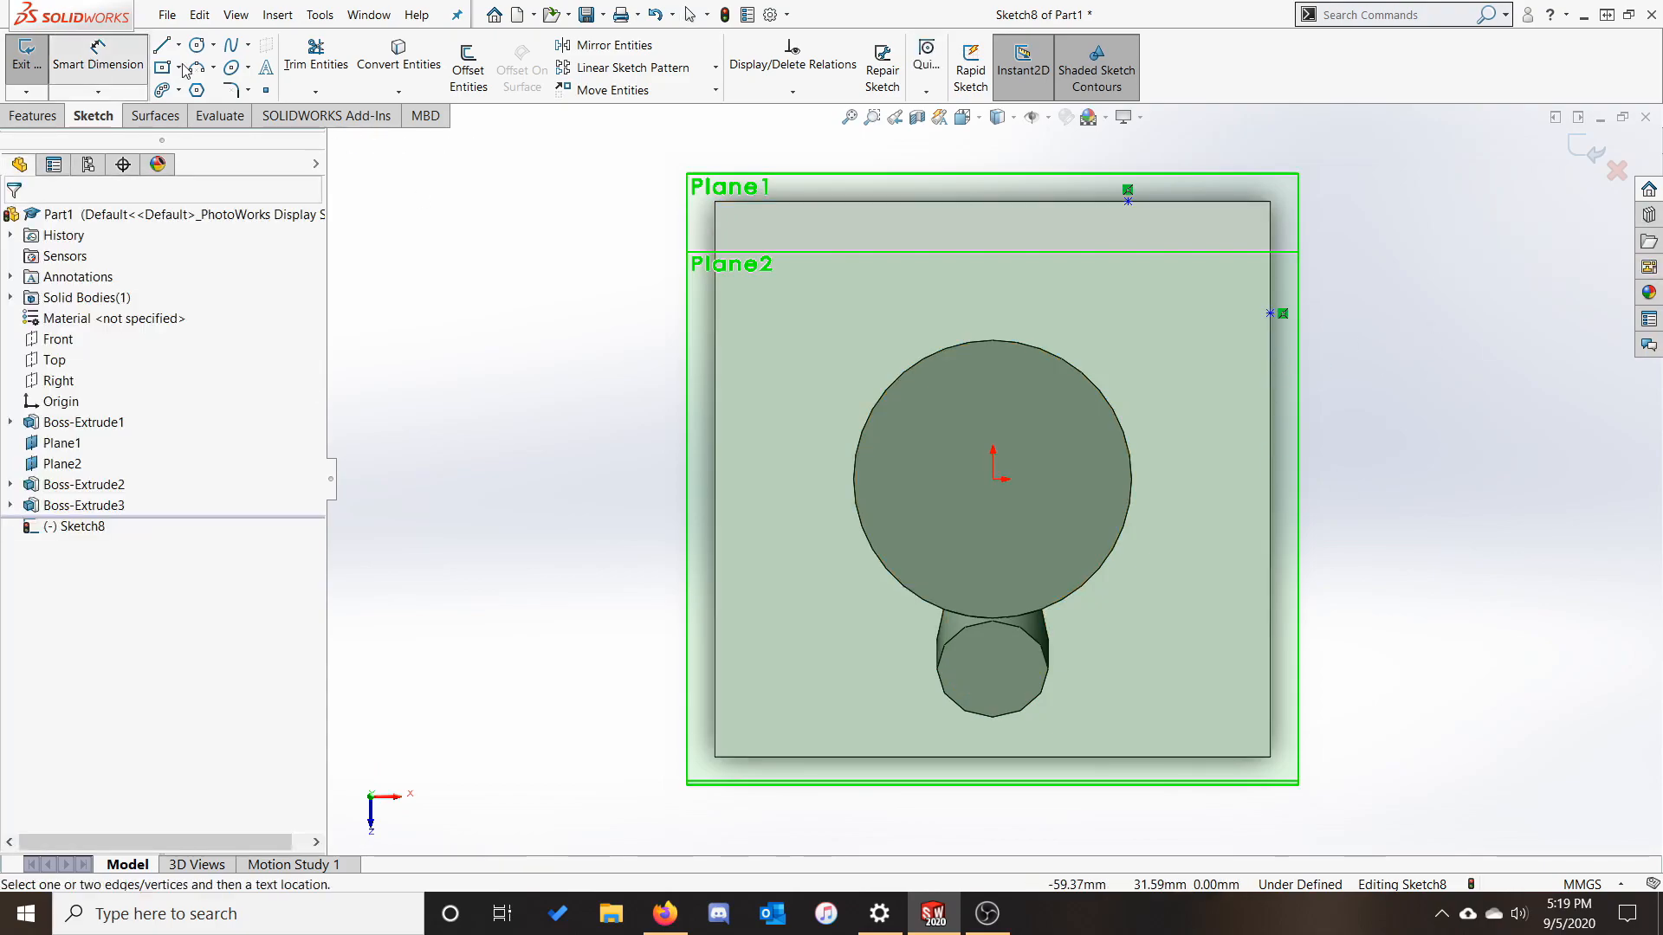
pyautogui.click(1270, 203)
pyautogui.click(1270, 314)
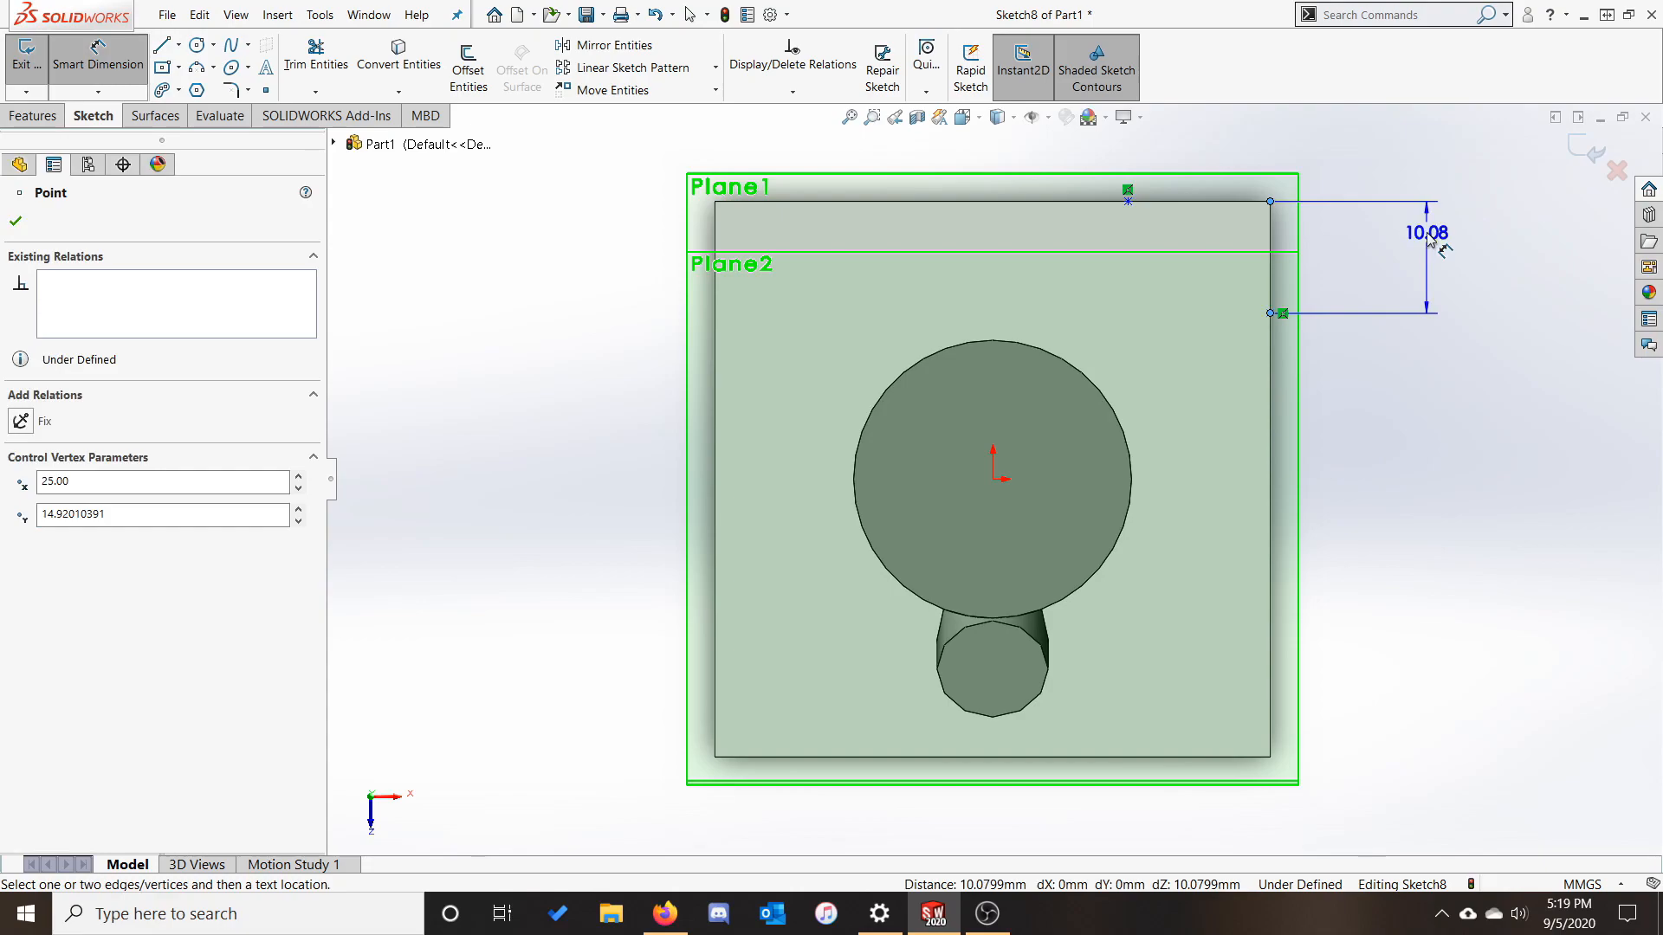
pyautogui.click(1426, 246)
pyautogui.write('15')
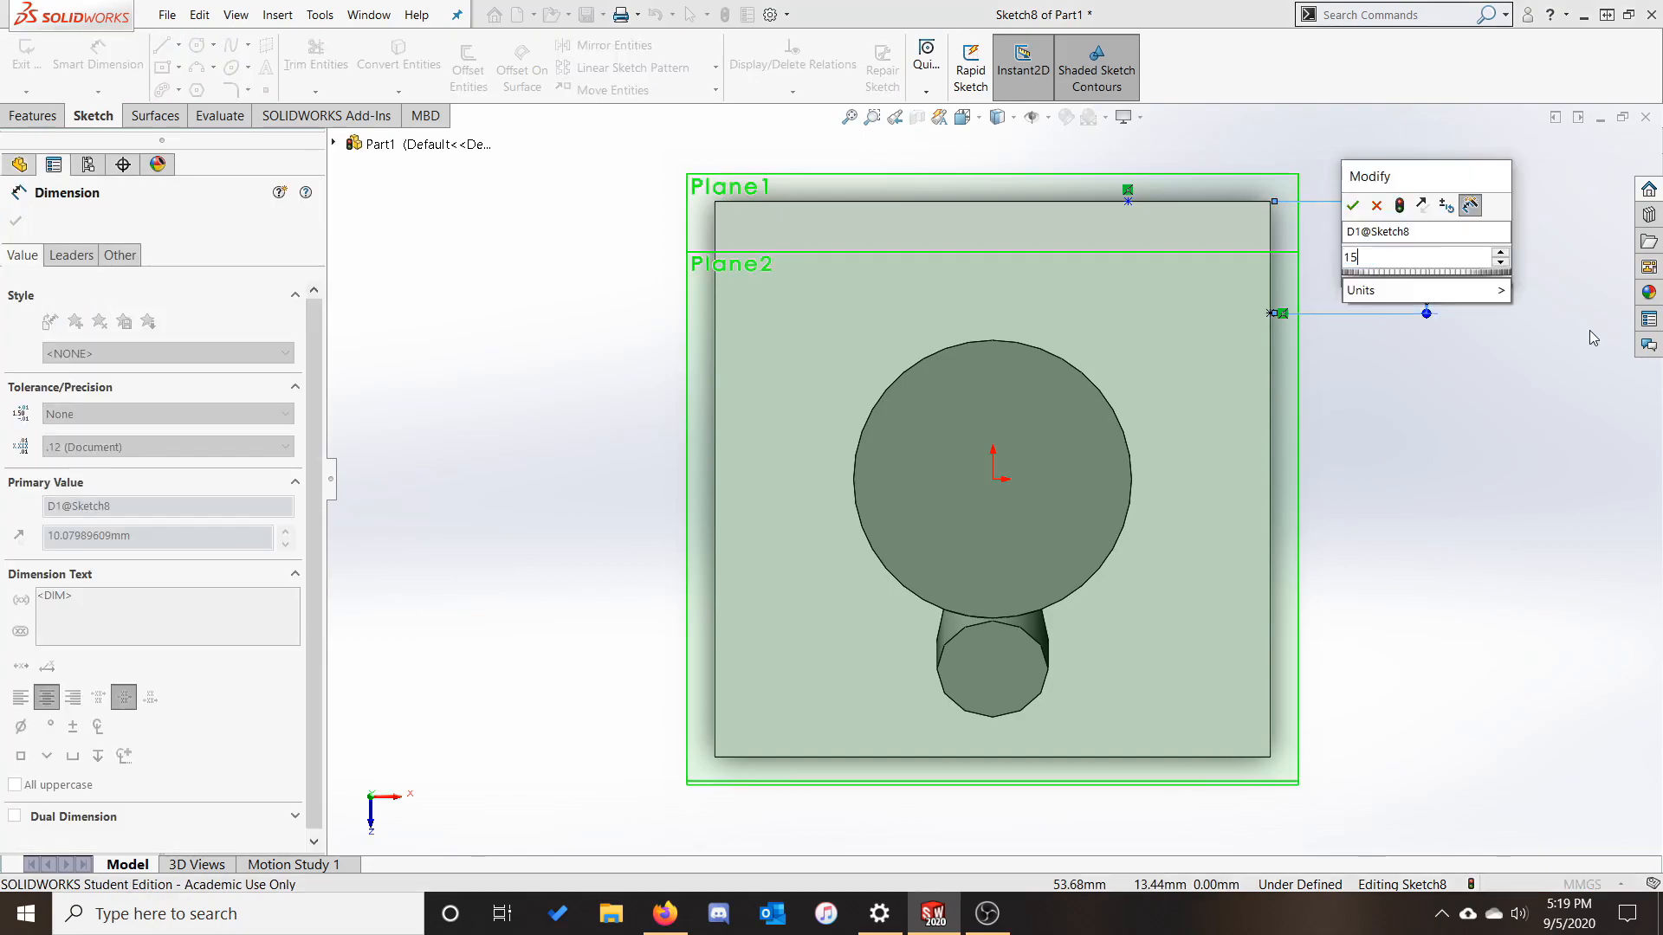
pyautogui.press('Return')
# Dimension the back-edge point at 20 mm from the upper face's back-right corner.
pyautogui.click(1270, 200)
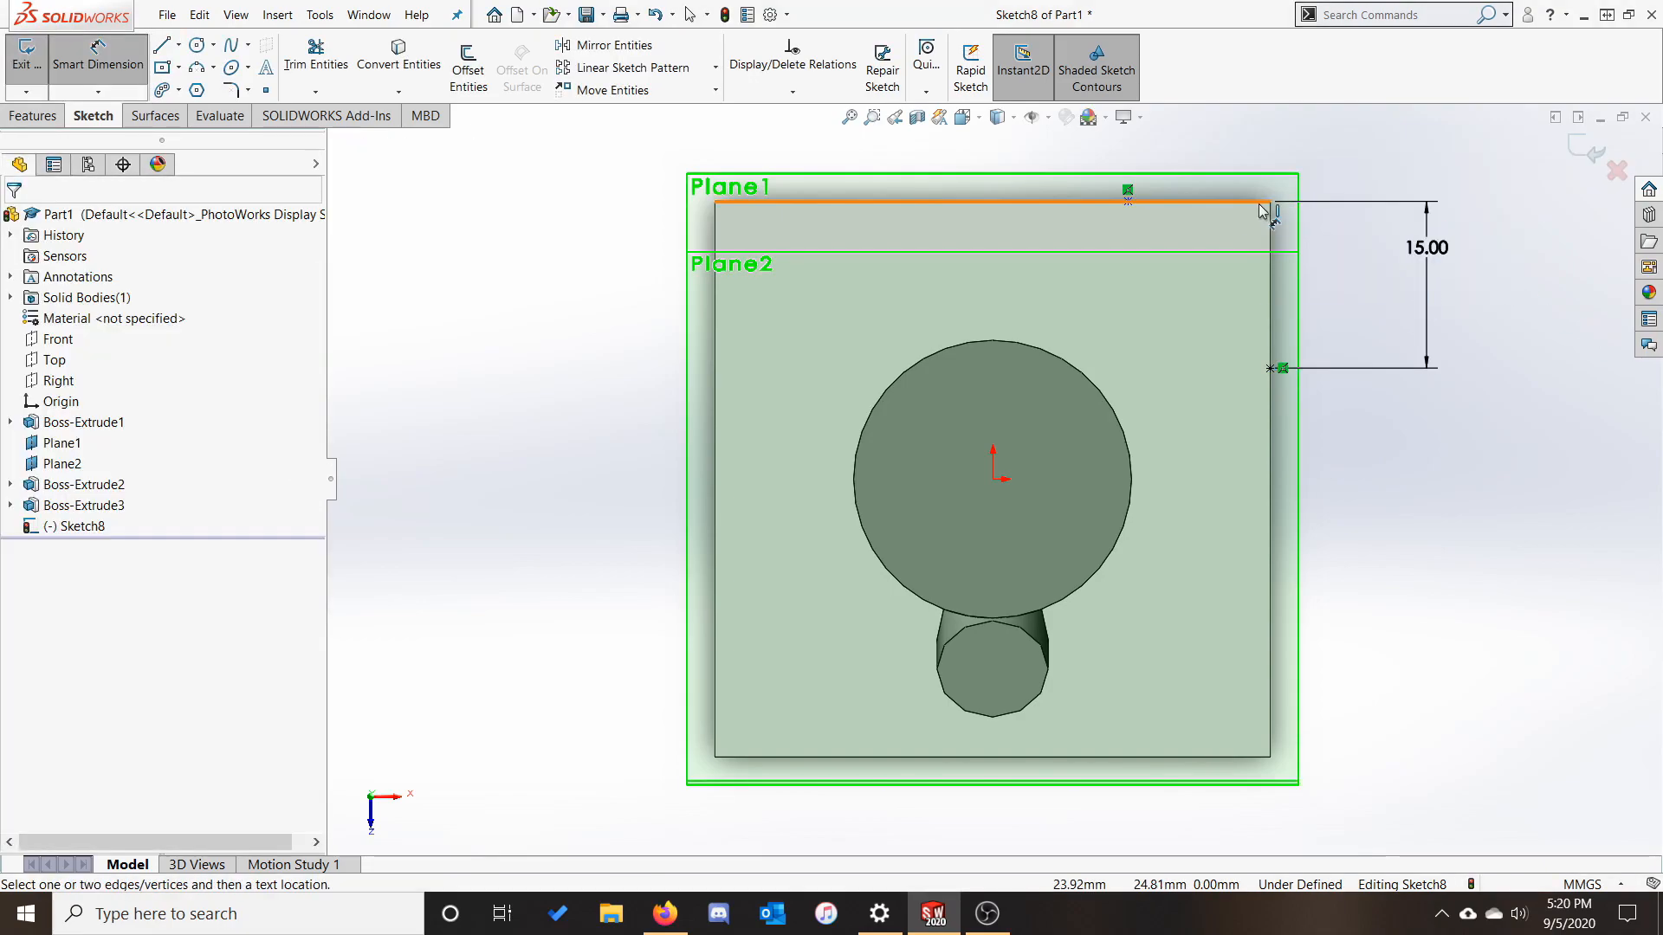
pyautogui.click(1129, 202)
pyautogui.click(1083, 141)
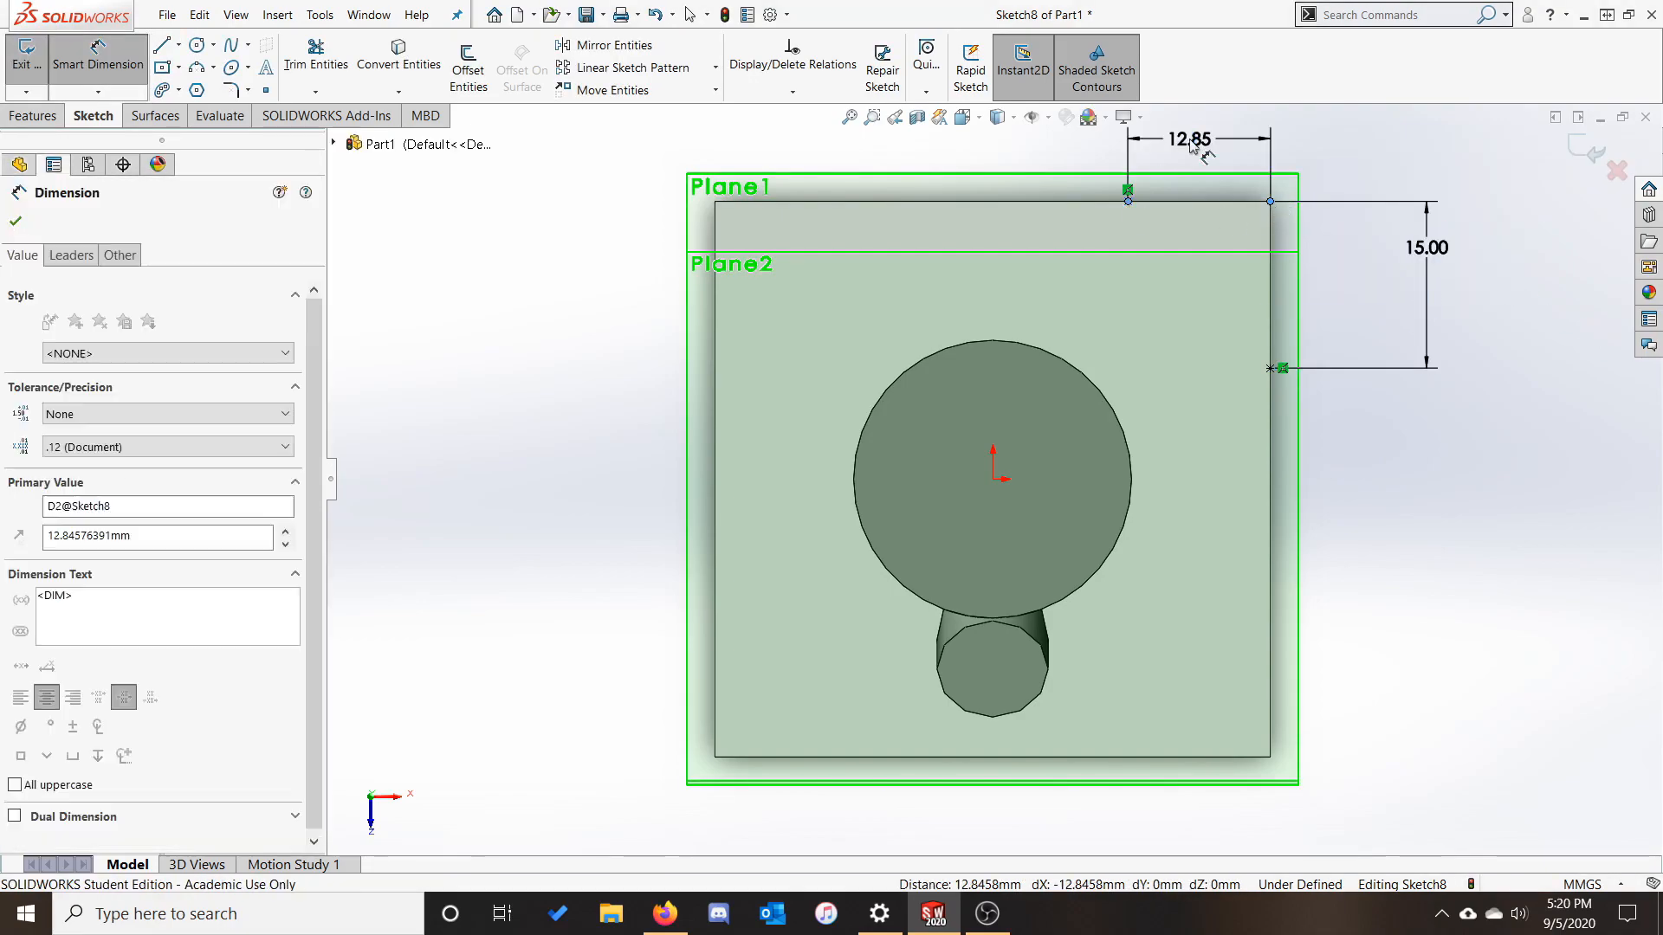
pyautogui.write('20')
pyautogui.press('Return')
pyautogui.press('Escape')
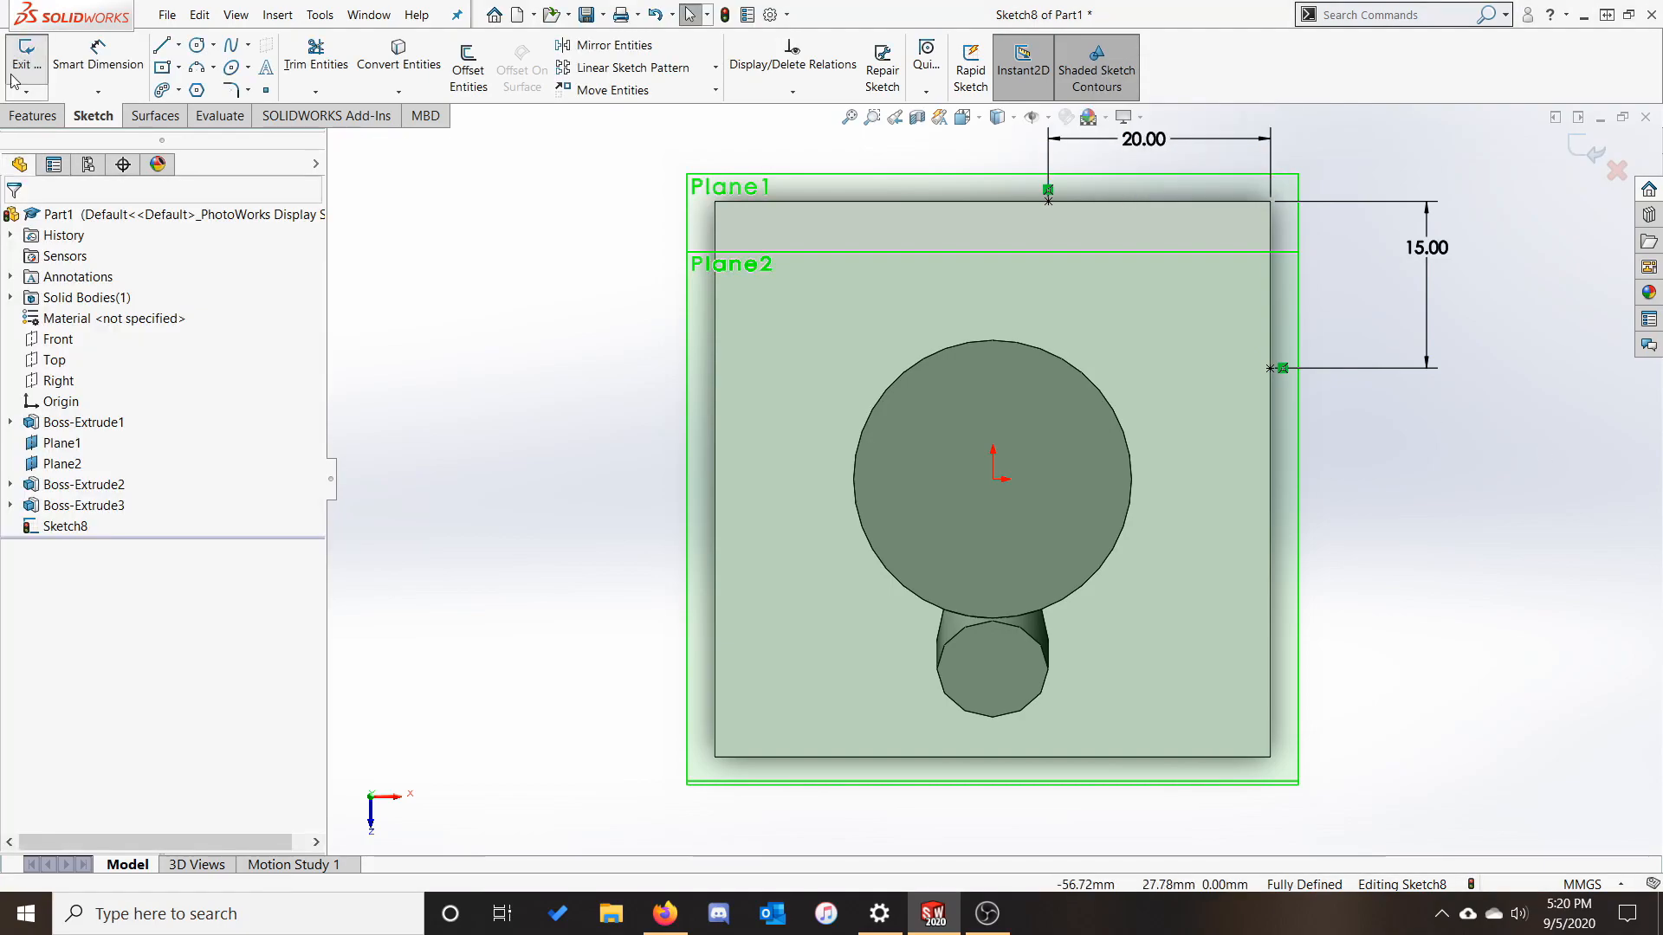
# Close the upper-face sketch, then start a sketch on the cube's right face and place a point on its vertical back edge.
pyautogui.click(26, 52)
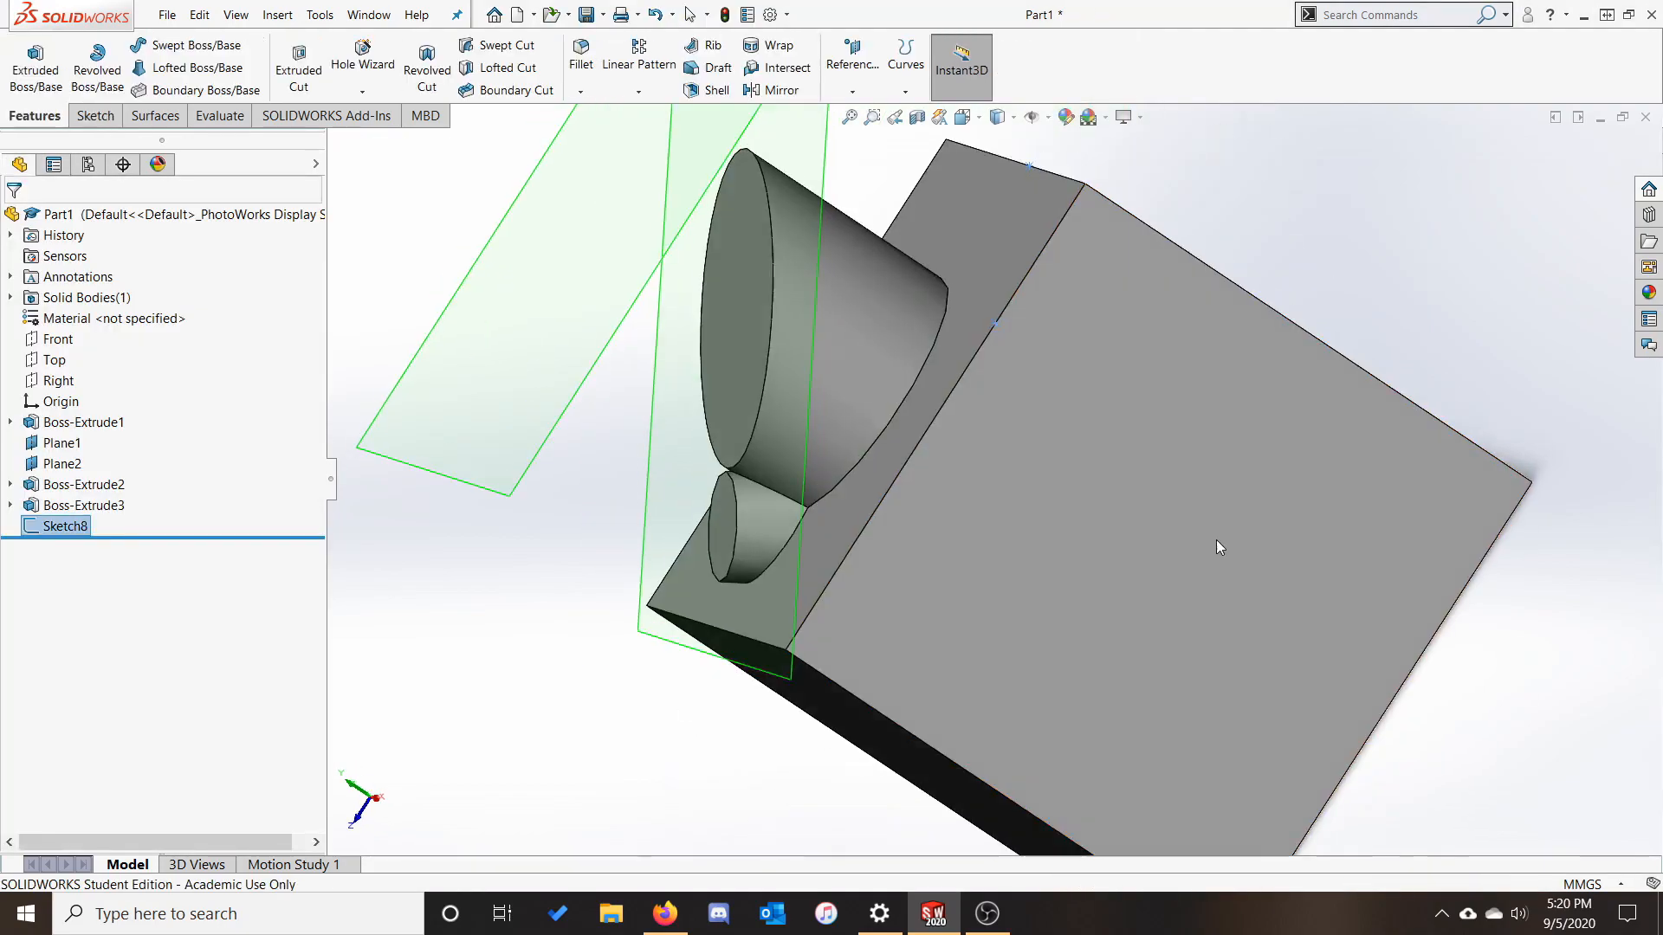
pyautogui.click(1311, 408)
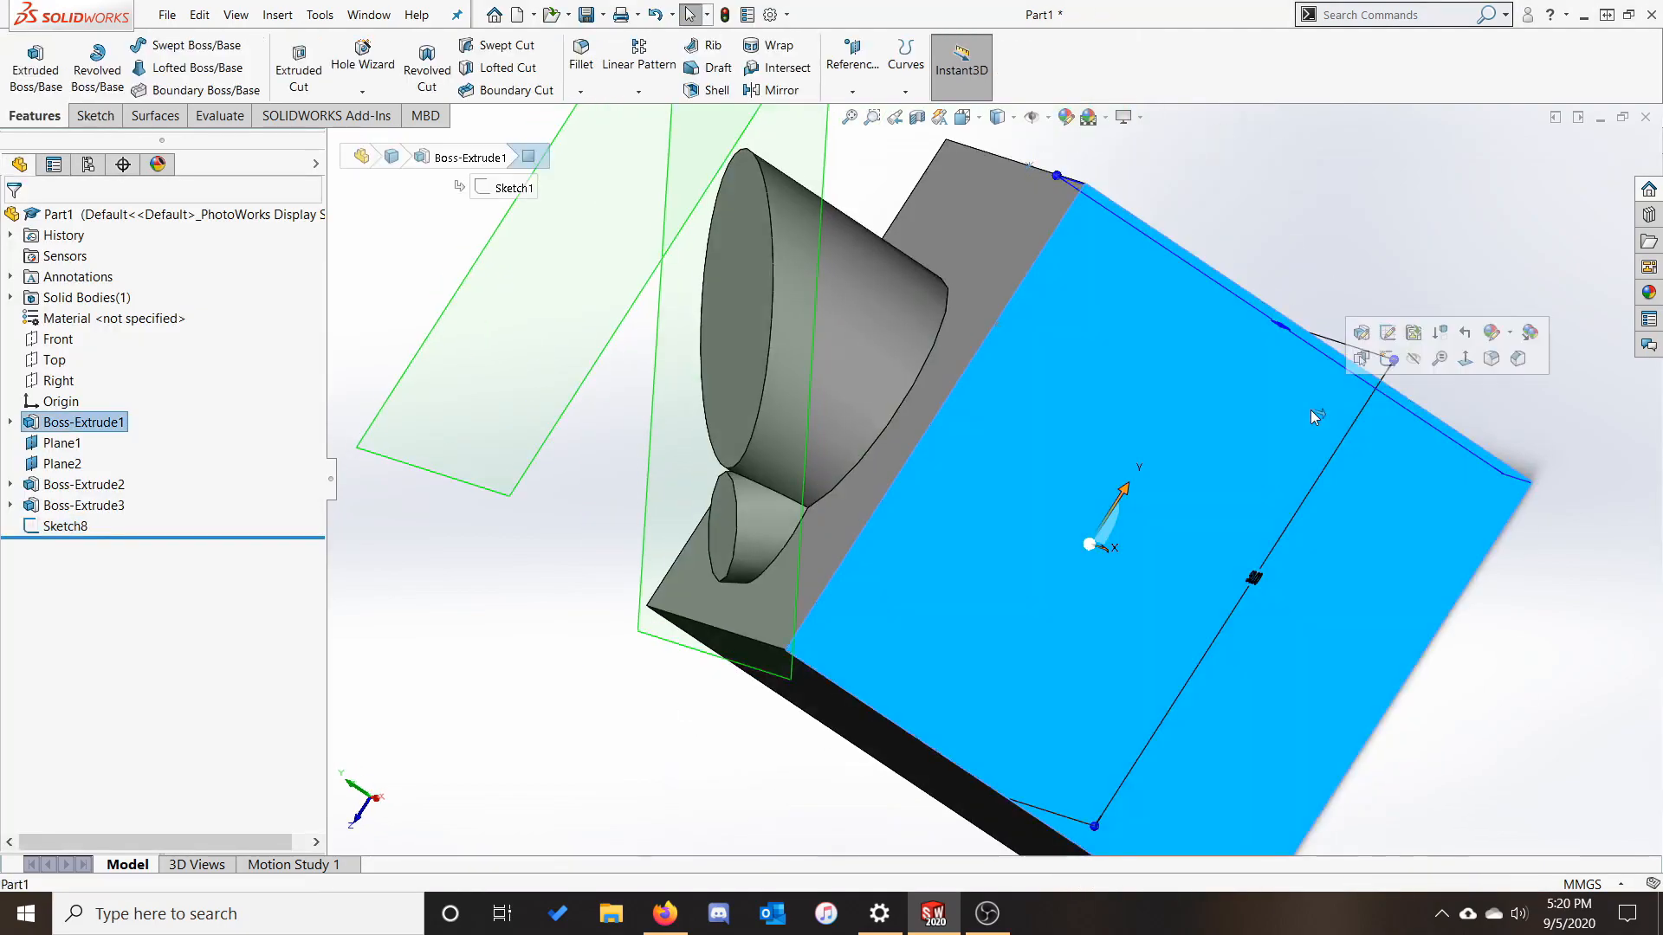
pyautogui.click(1388, 358)
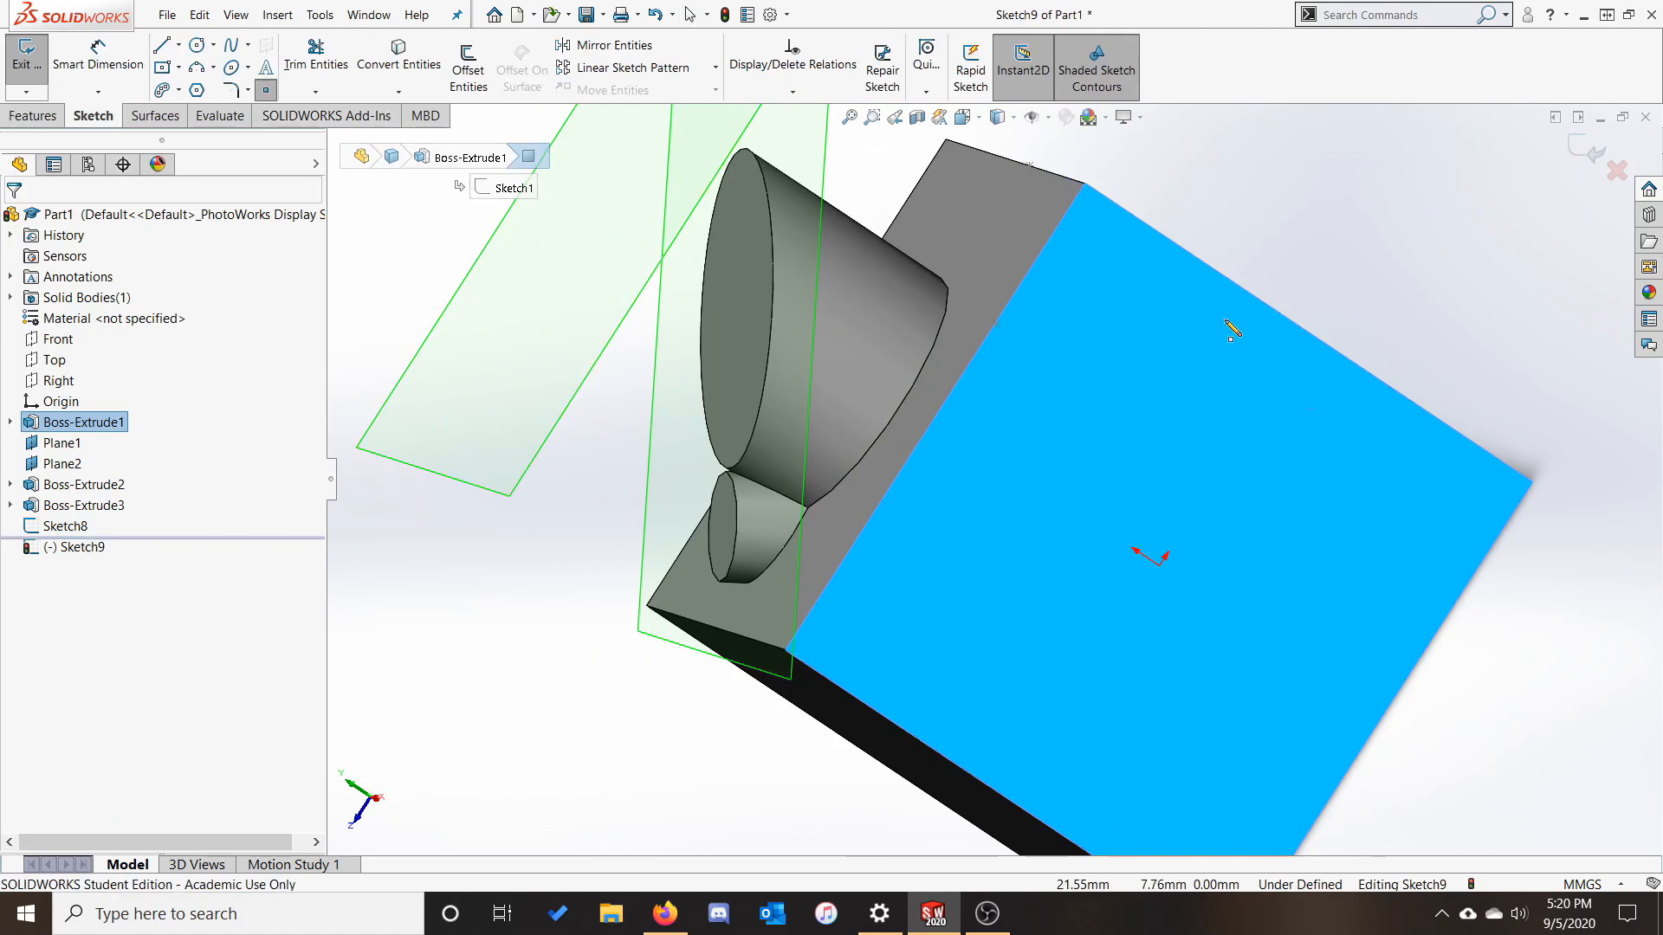
pyautogui.click(1248, 293)
pyautogui.press('Escape')
# Dimension the back-edge point at 10 mm from the right face's upper back corner and finish the sketch.
pyautogui.click(84, 66)
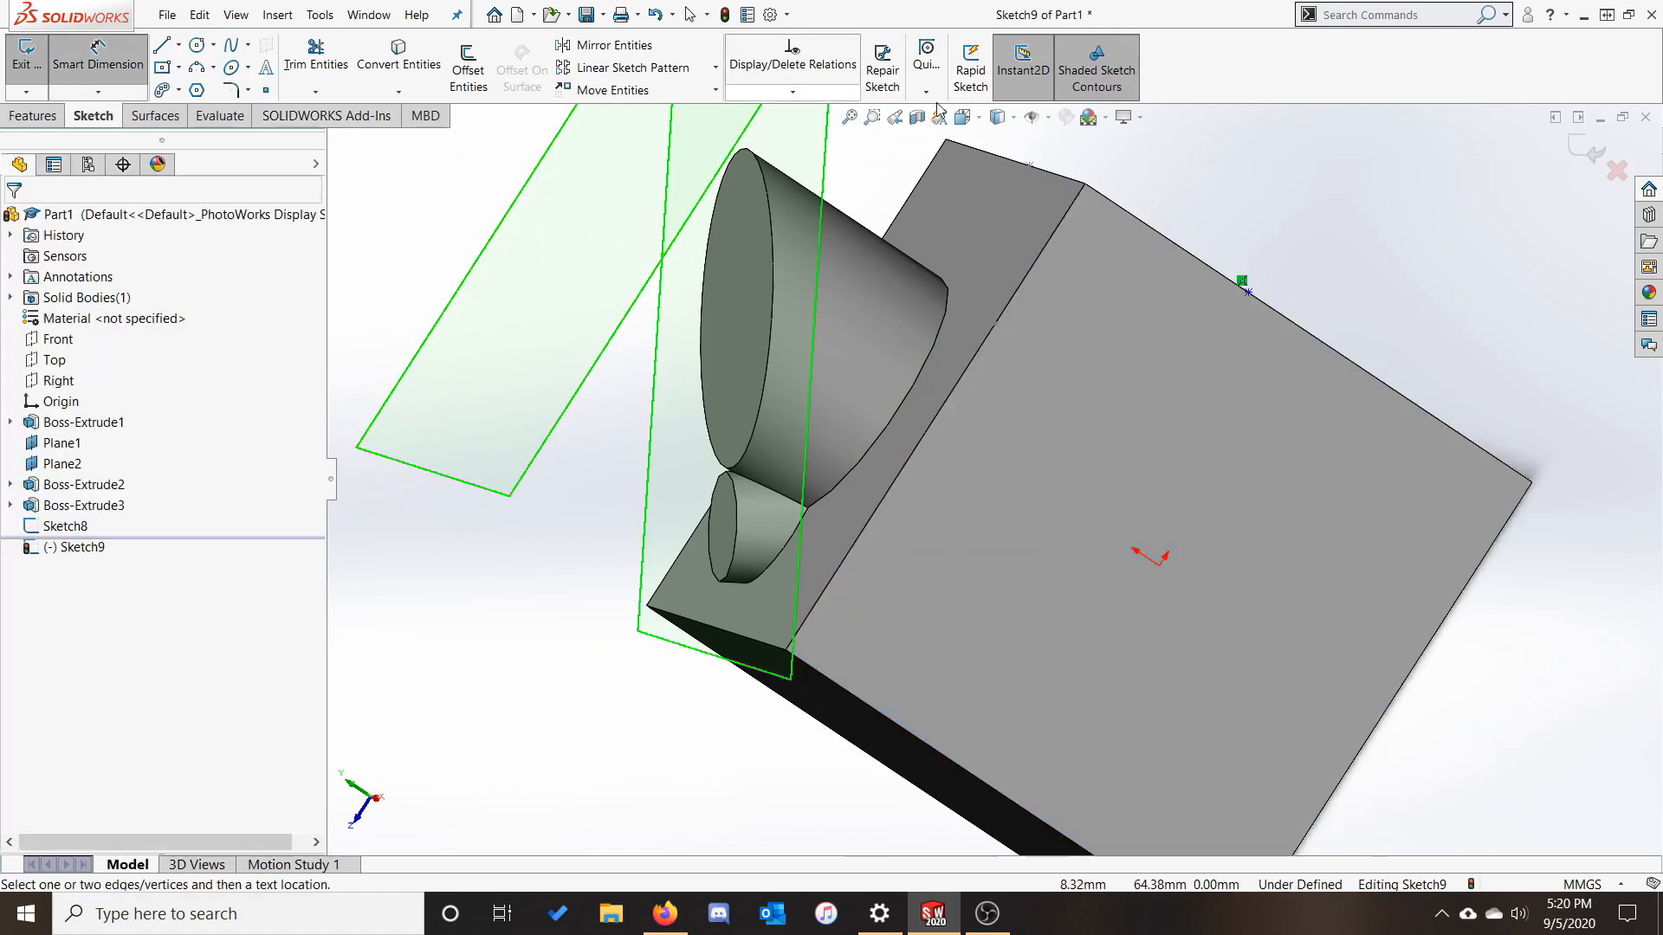
pyautogui.click(1075, 201)
pyautogui.click(1247, 293)
pyautogui.click(1207, 168)
pyautogui.write('10')
pyautogui.press('Return')
pyautogui.press('Escape')
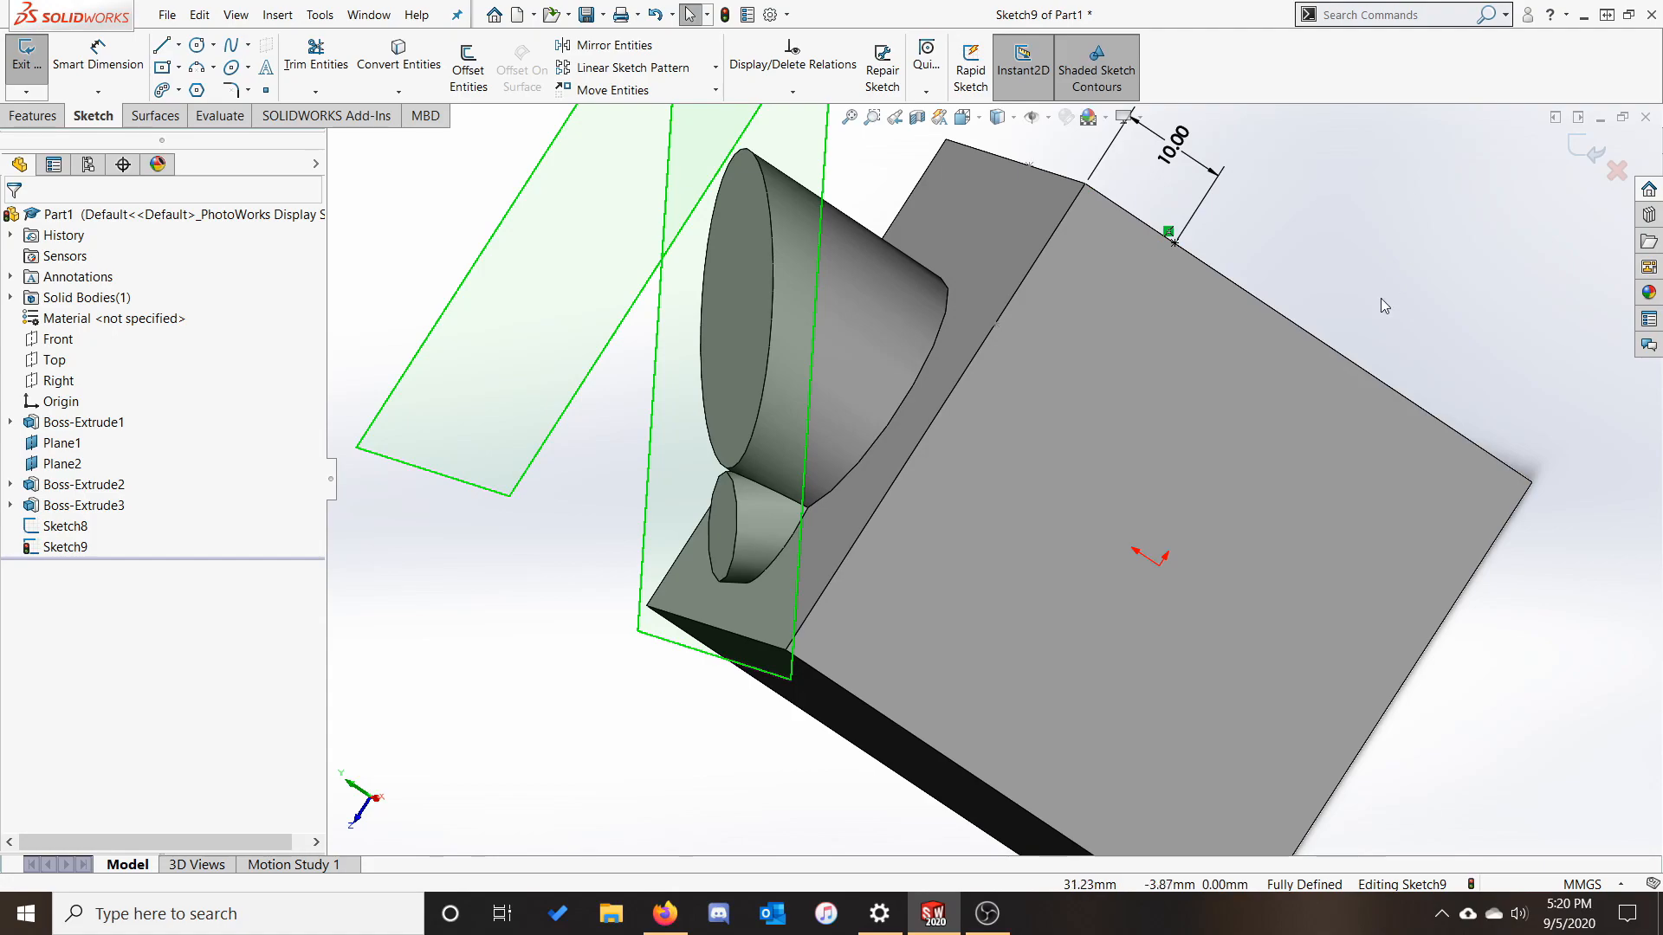
pyautogui.click(39, 76)
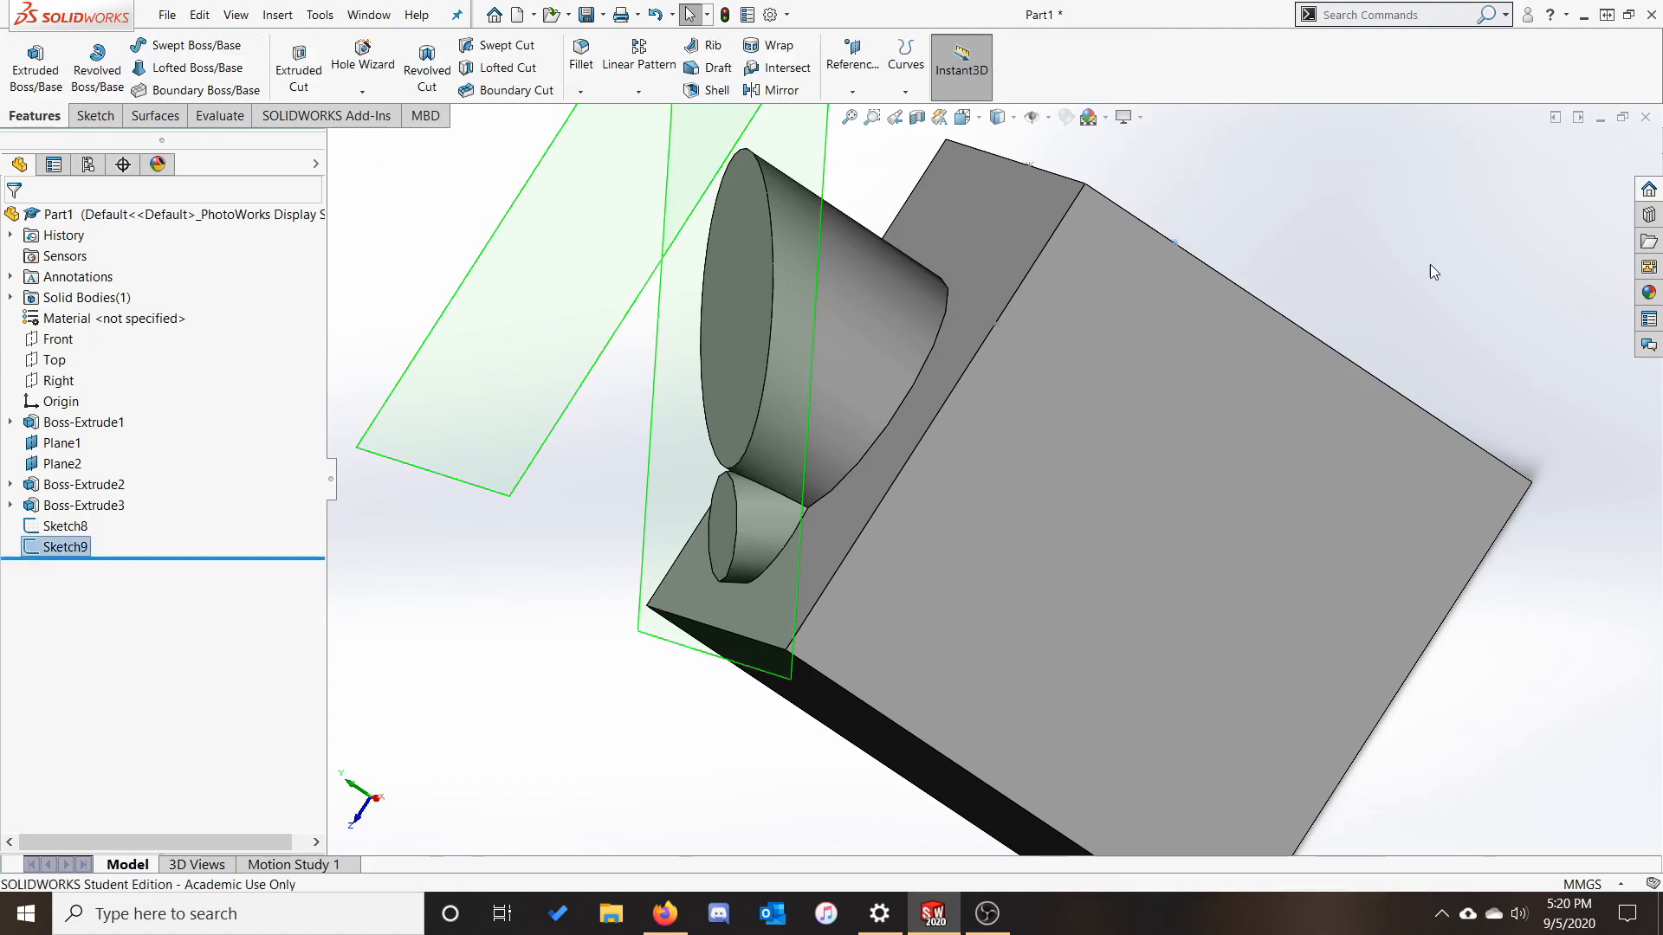
# Create a reference plane through the three sketched edge points around the cube's upper back-right corner.
pyautogui.click(852, 90)
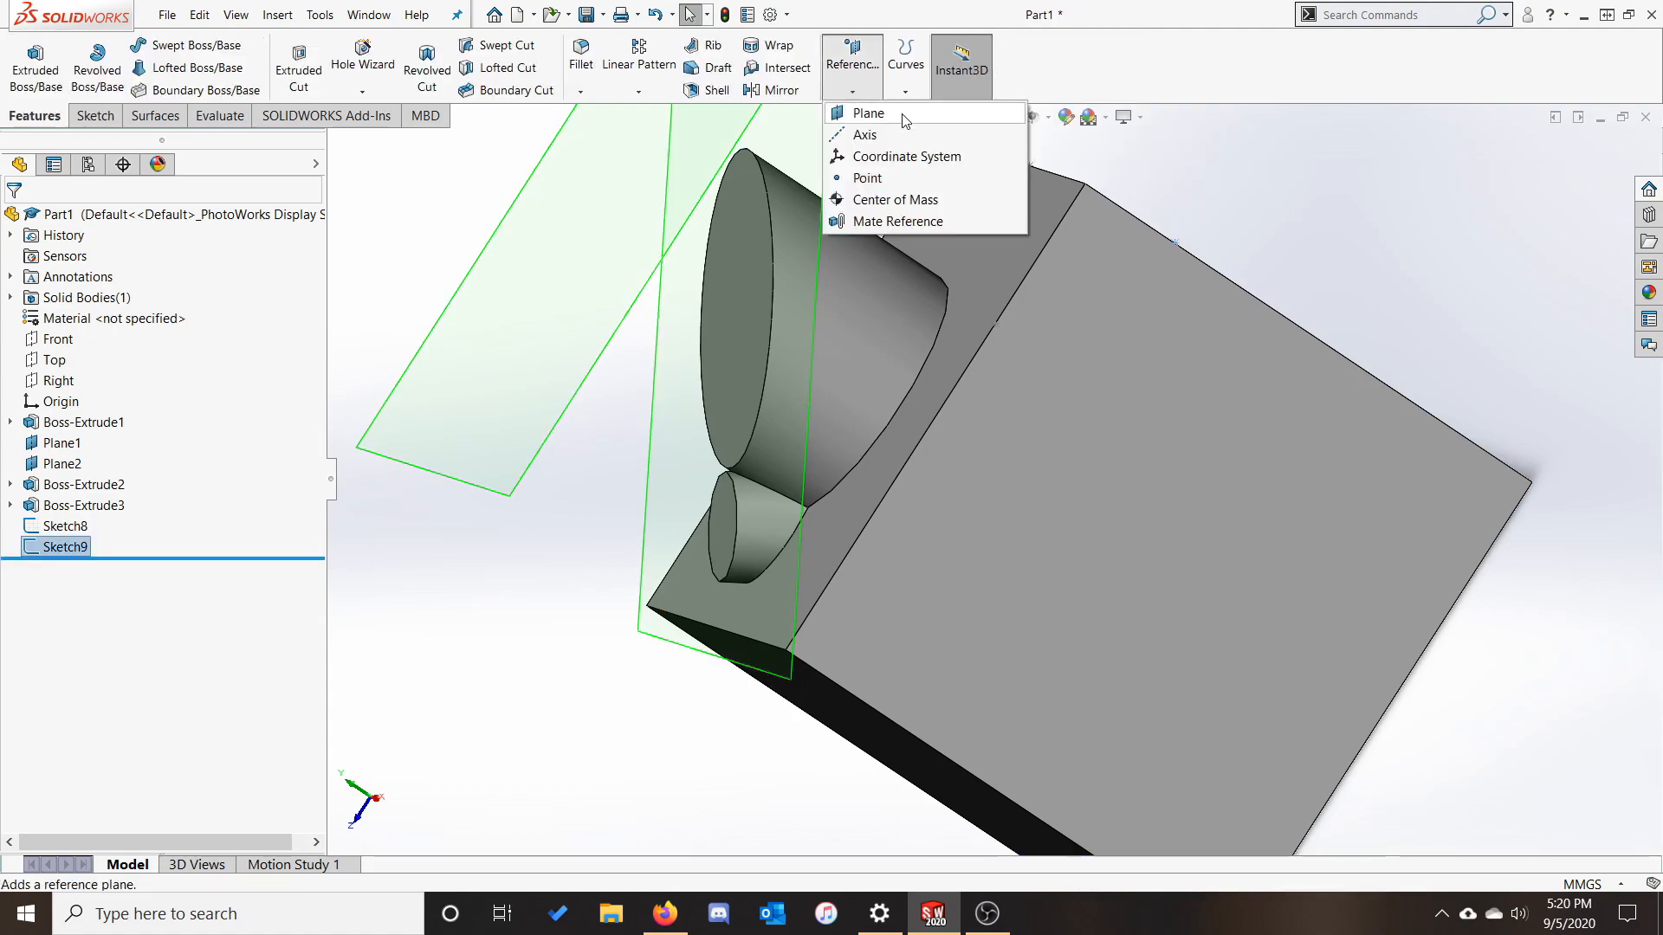
pyautogui.click(869, 114)
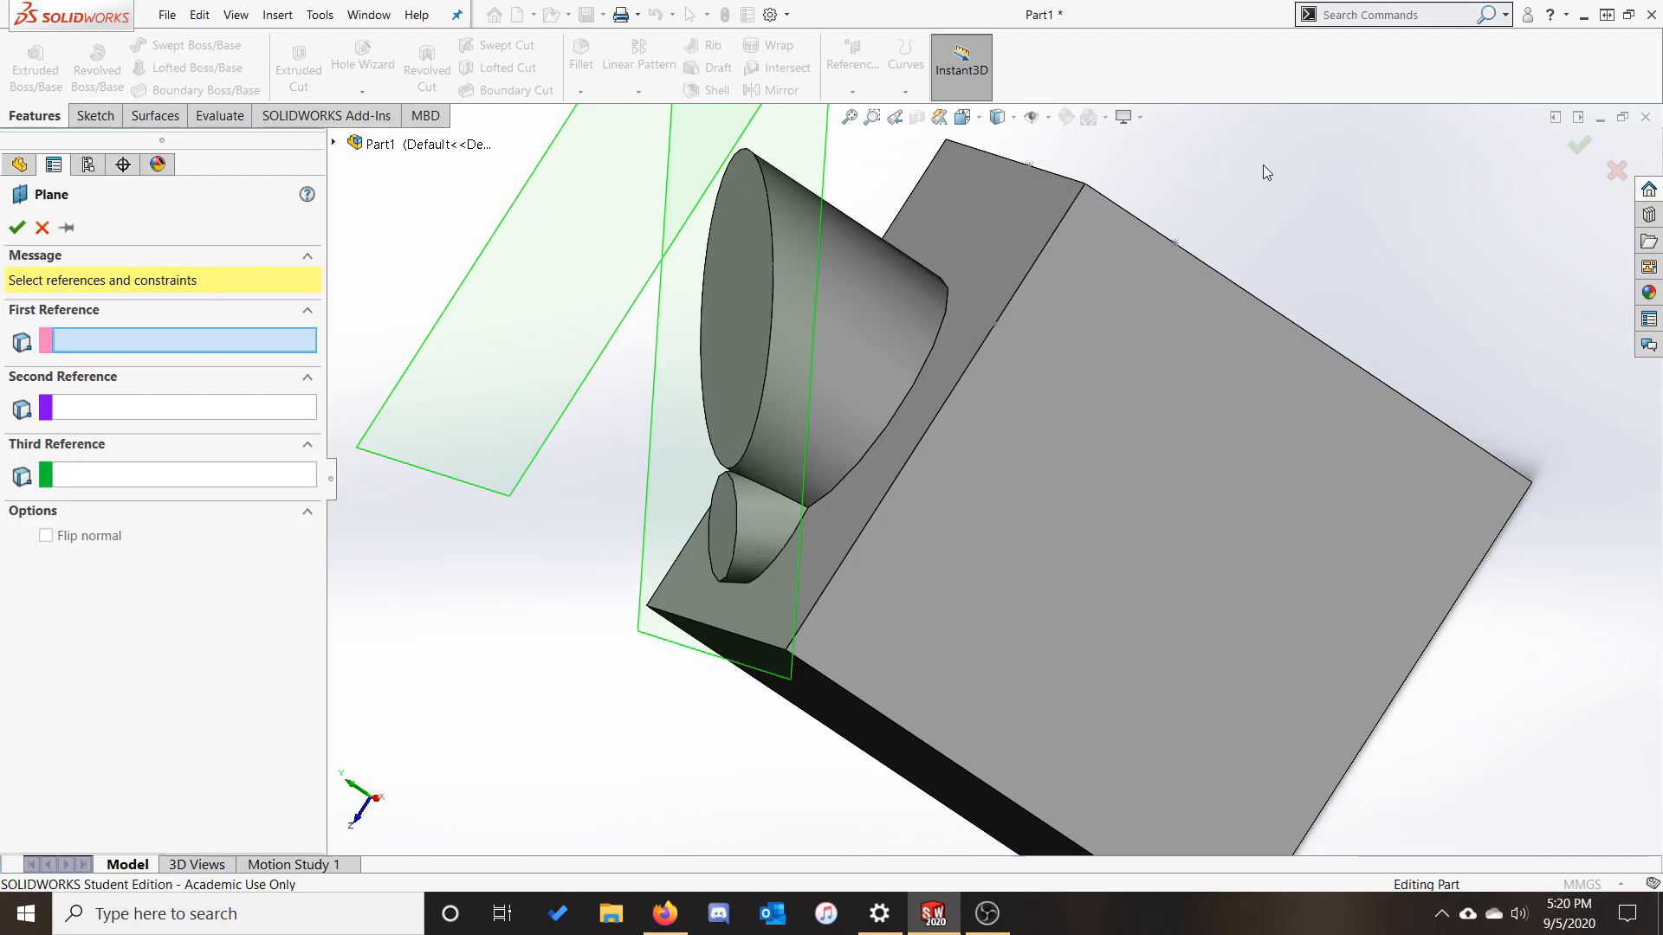
pyautogui.moveTo(1263, 164); pyautogui.dragTo(1297, 215, button='middle')
pyautogui.scroll(-1, 1297, 215)
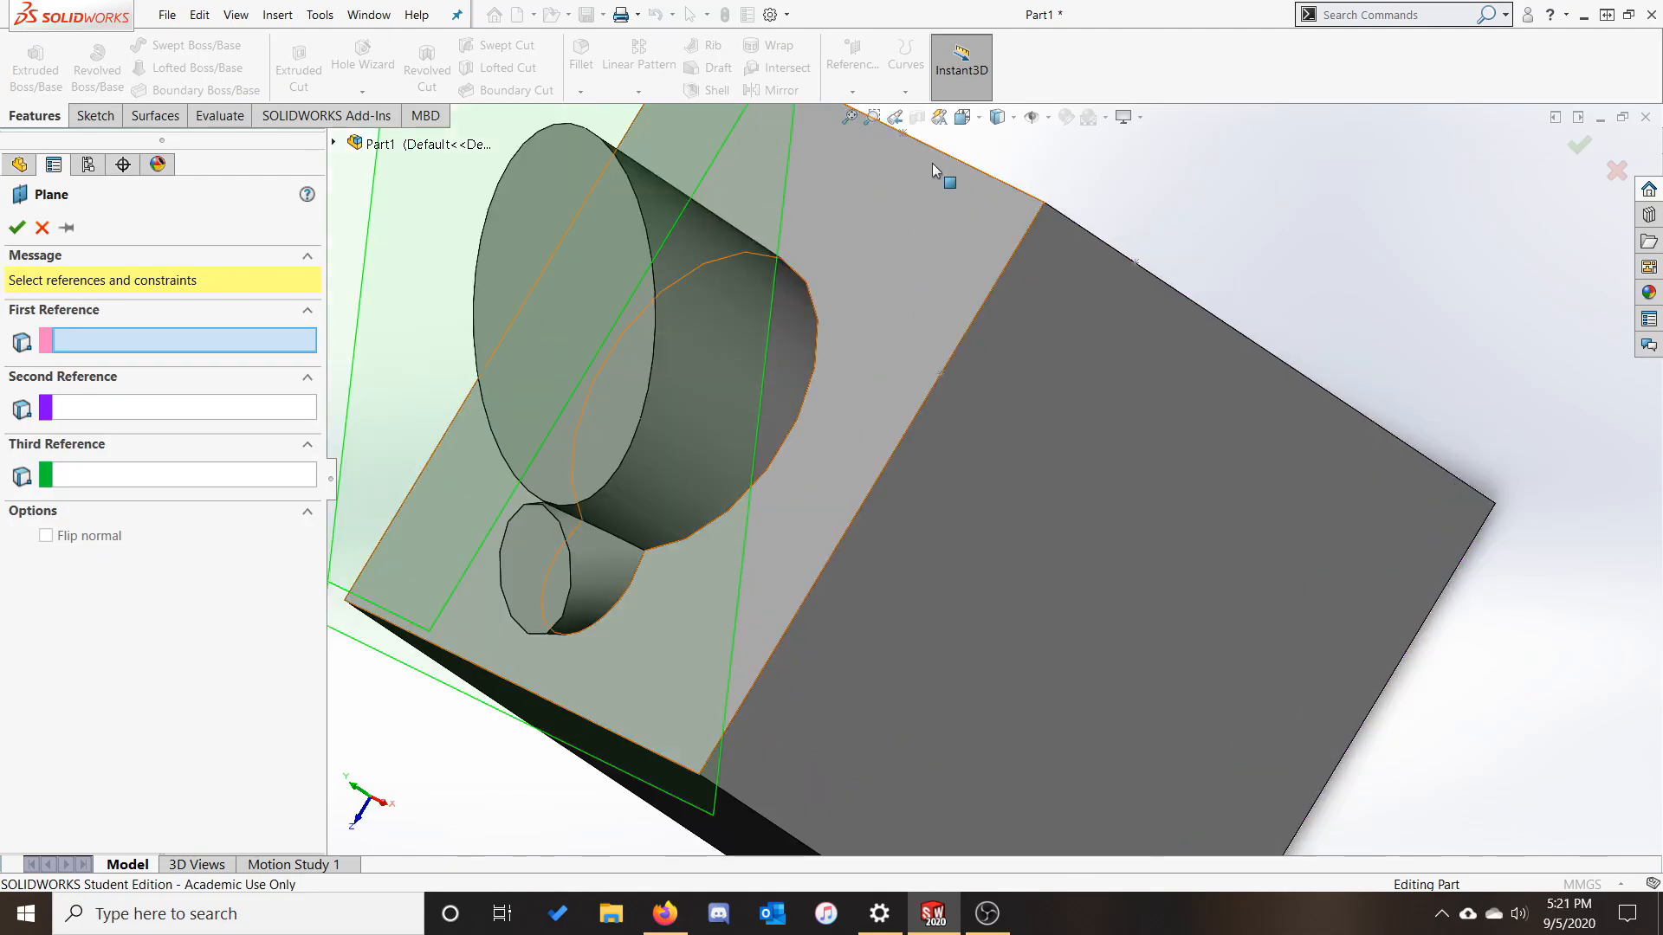
pyautogui.click(903, 132)
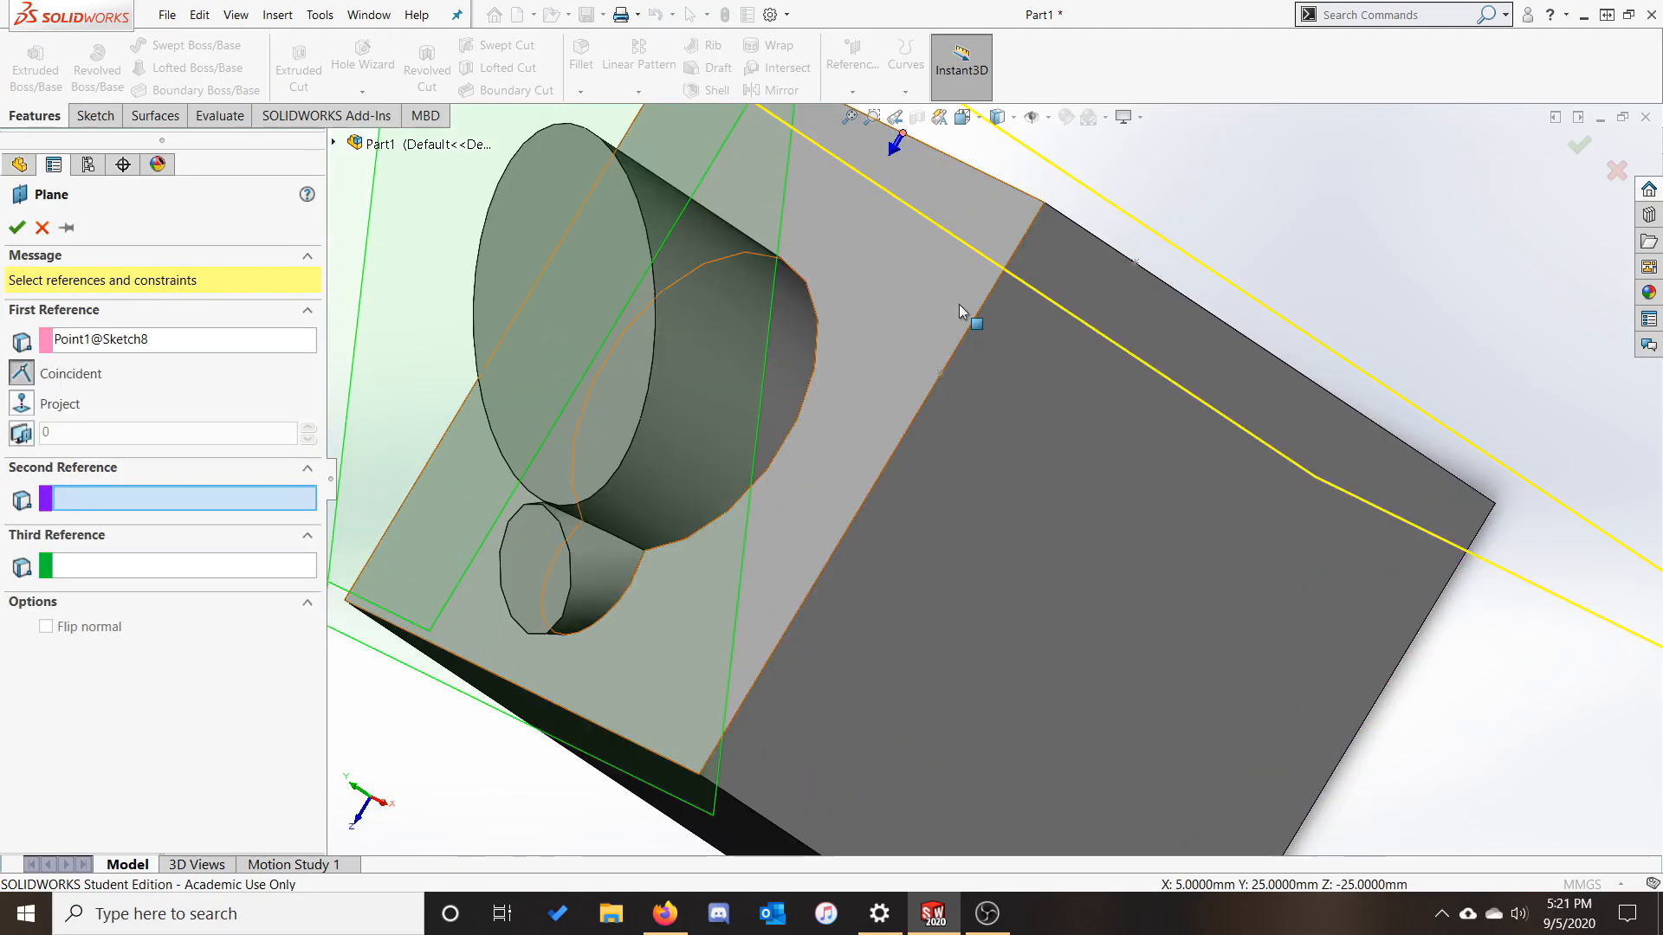
pyautogui.click(940, 375)
pyautogui.click(1134, 262)
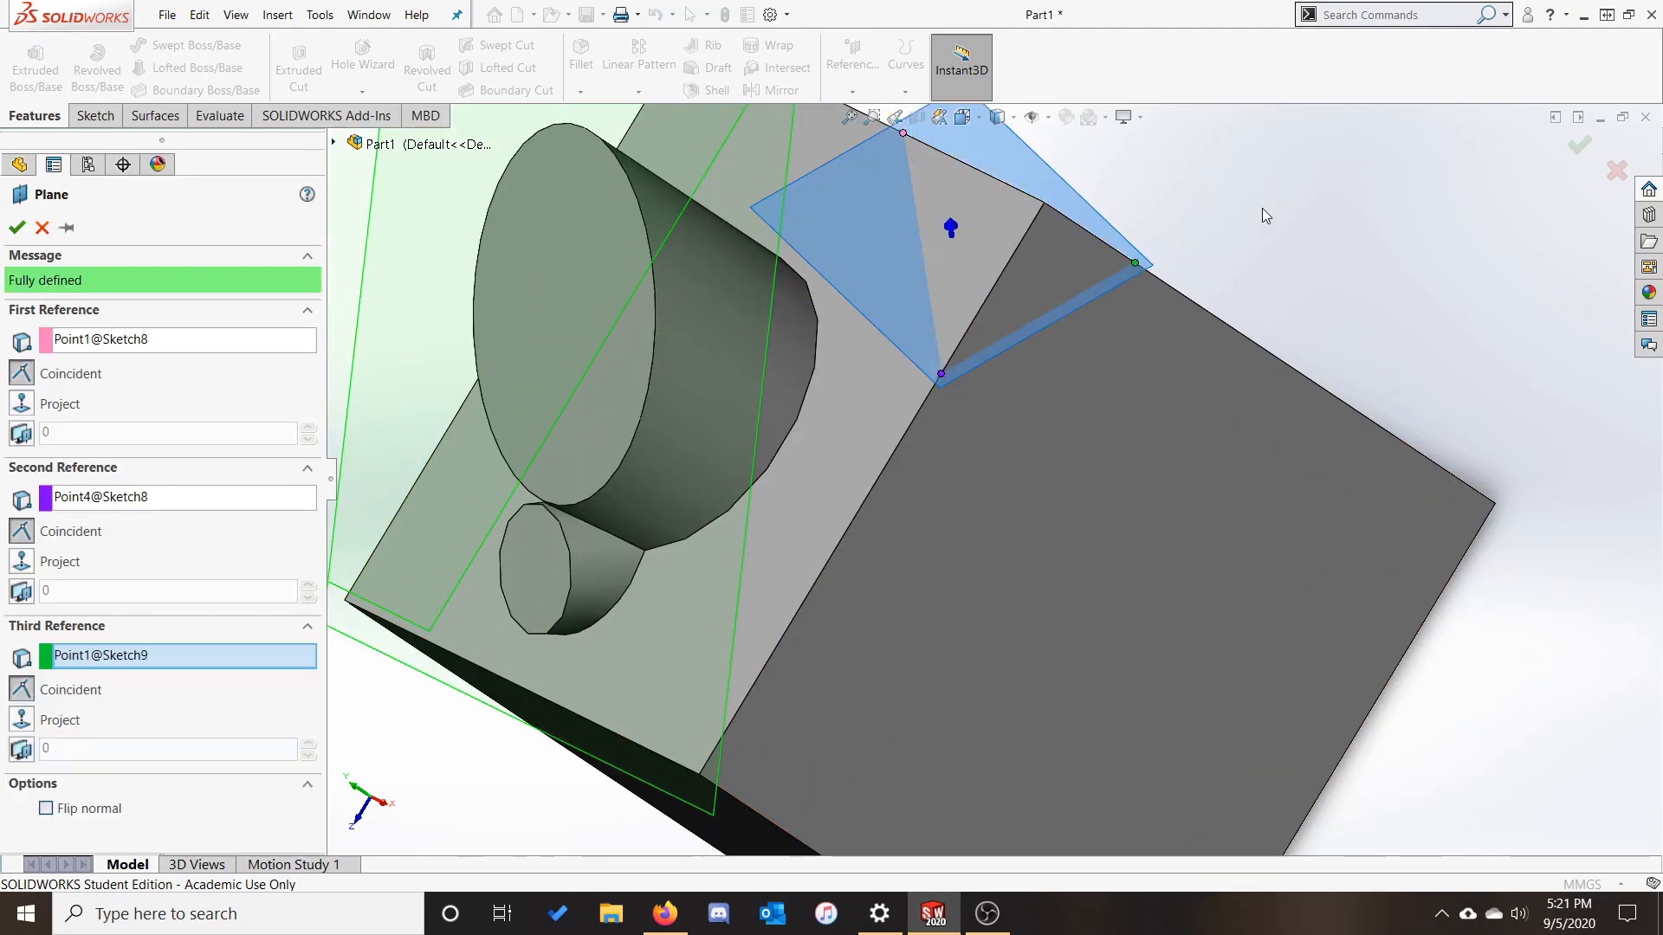
pyautogui.click(16, 227)
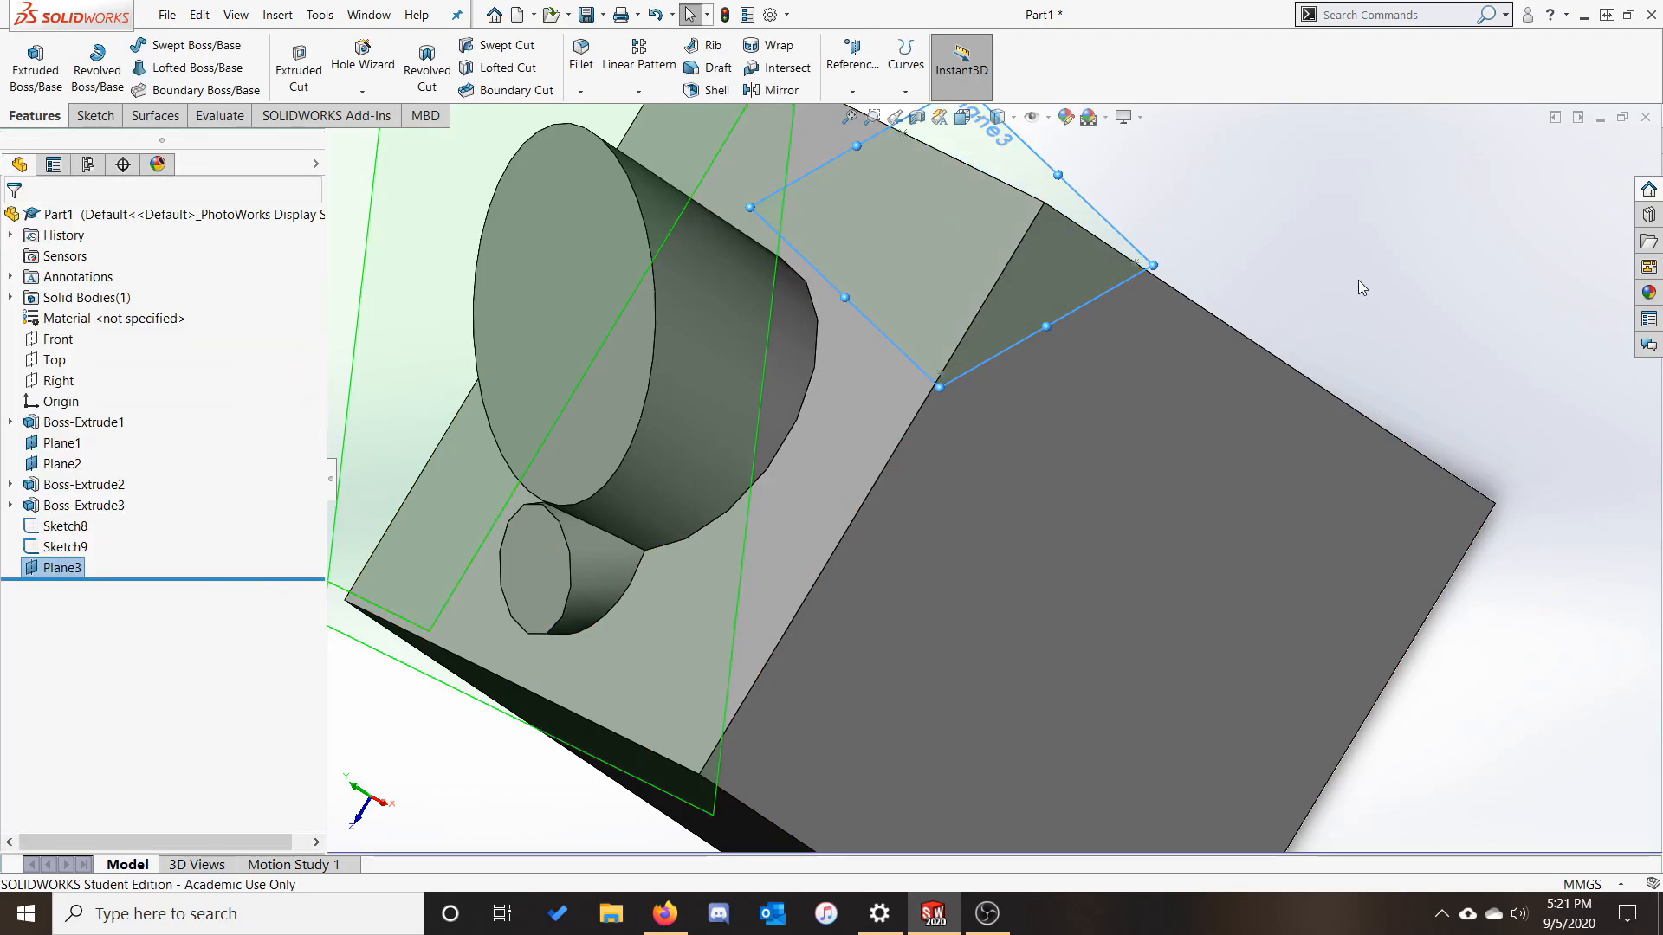
# Sketch a closed triangle on the cube's right face, joining the upper-edge point, the back-edge point and the upper back corner.
pyautogui.scroll(1, 1299, 291)
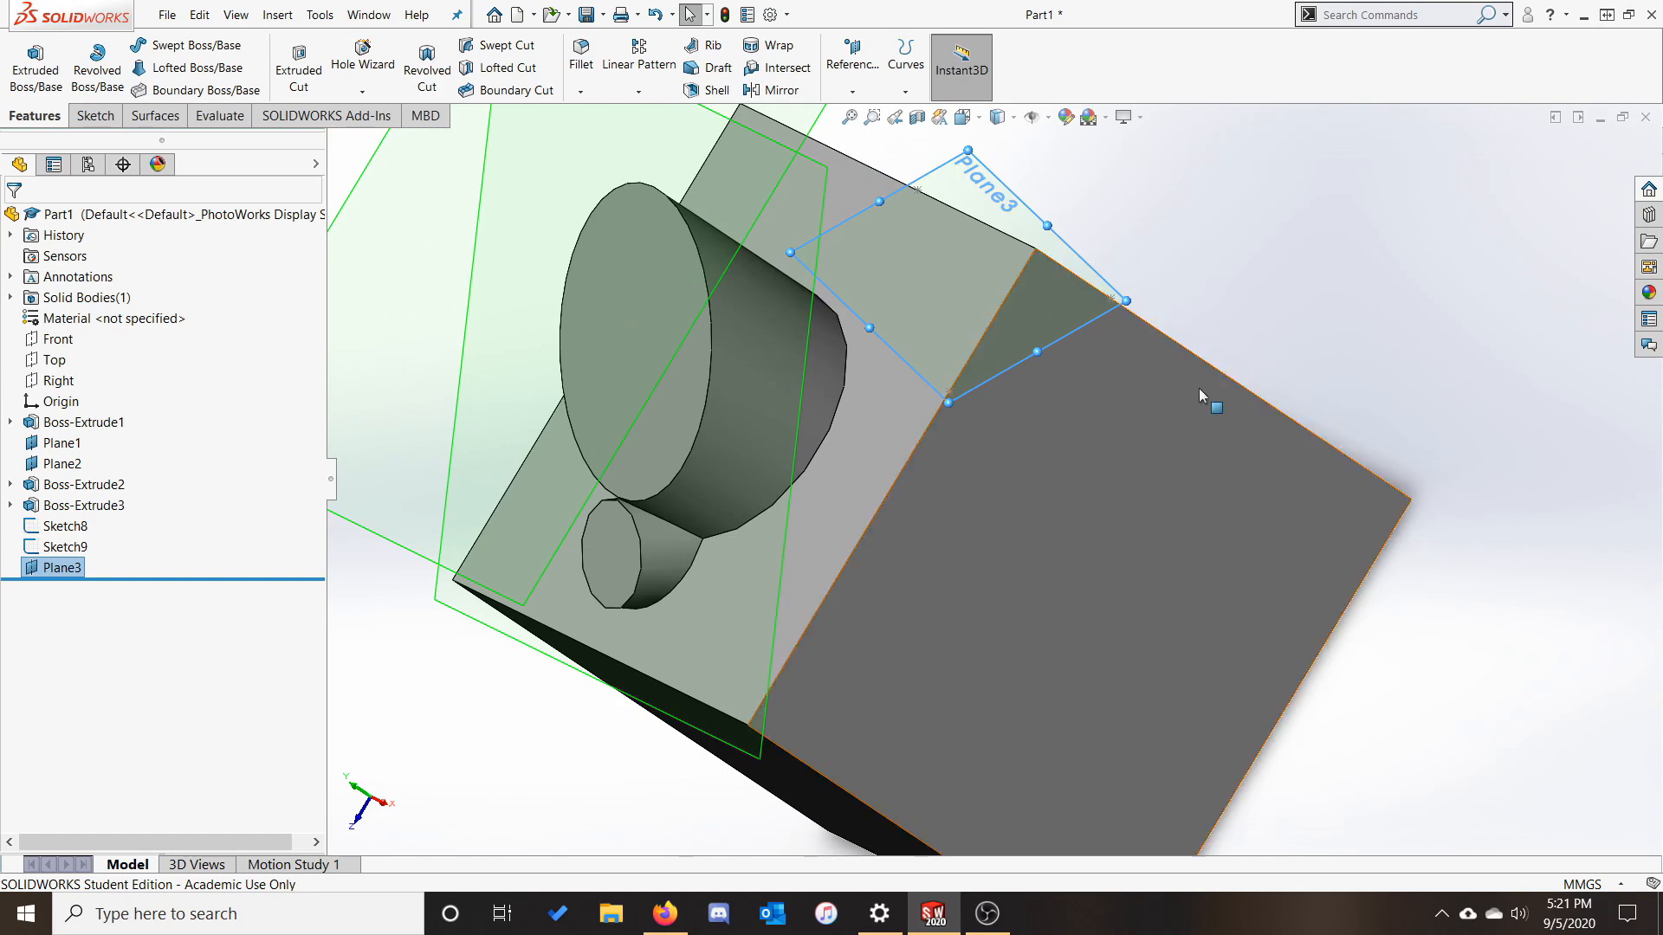
pyautogui.moveTo(1230, 296); pyautogui.dragTo(1250, 142, button='middle')
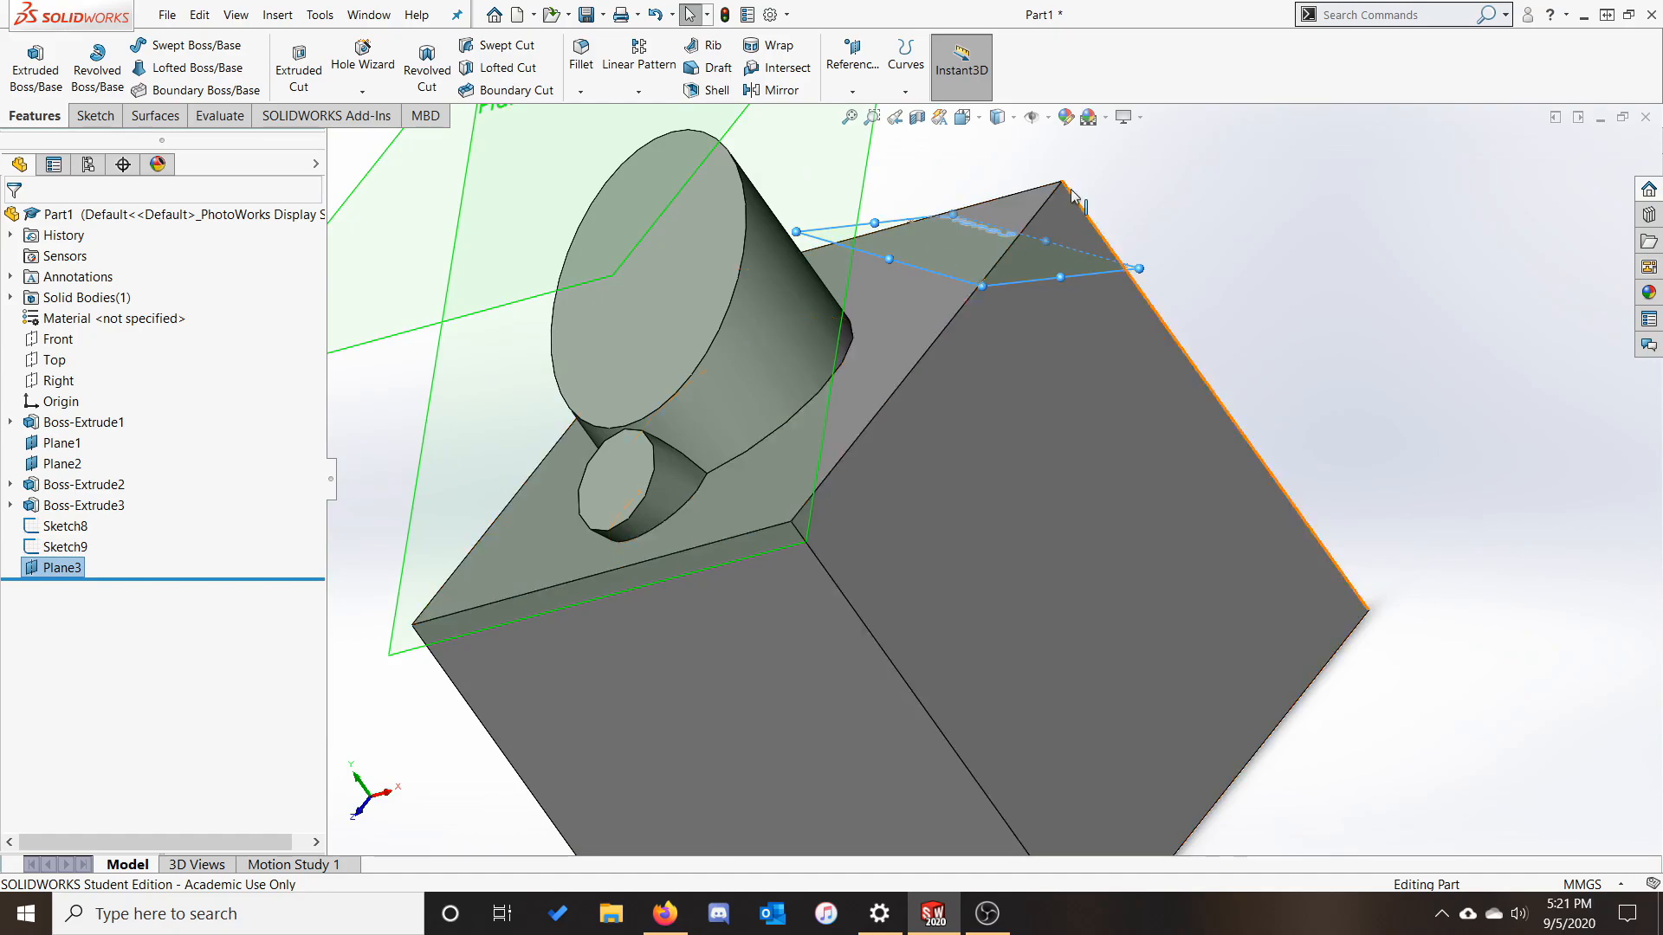
pyautogui.moveTo(1332, 256); pyautogui.dragTo(1236, 327, button='middle')
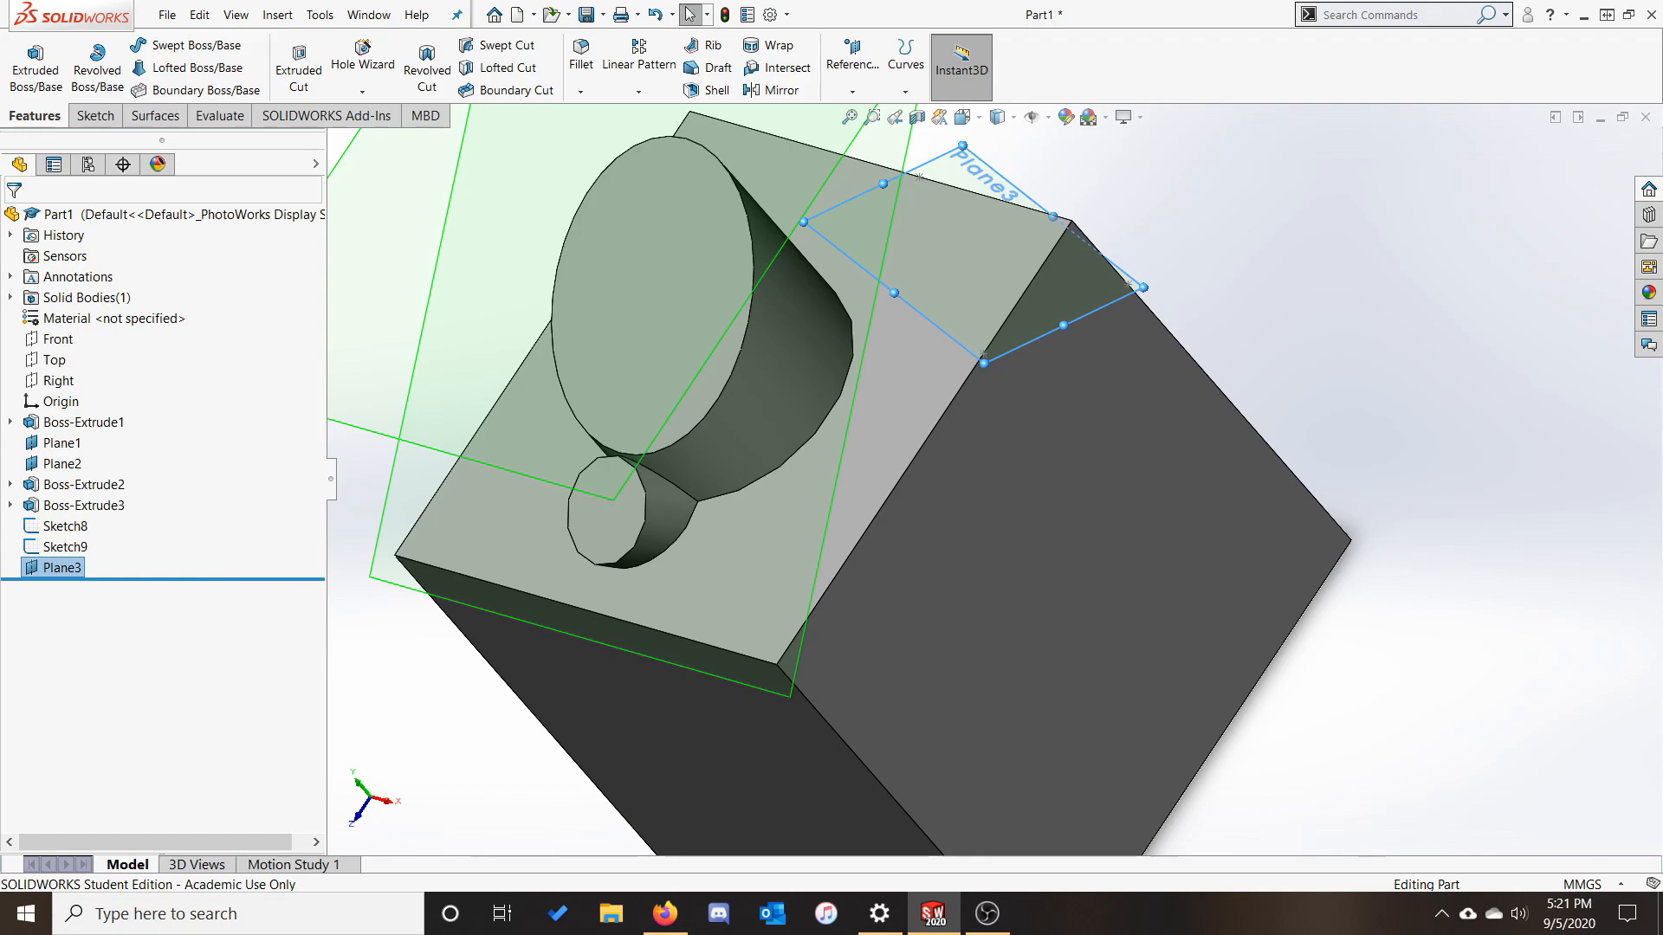
pyautogui.click(1321, 277)
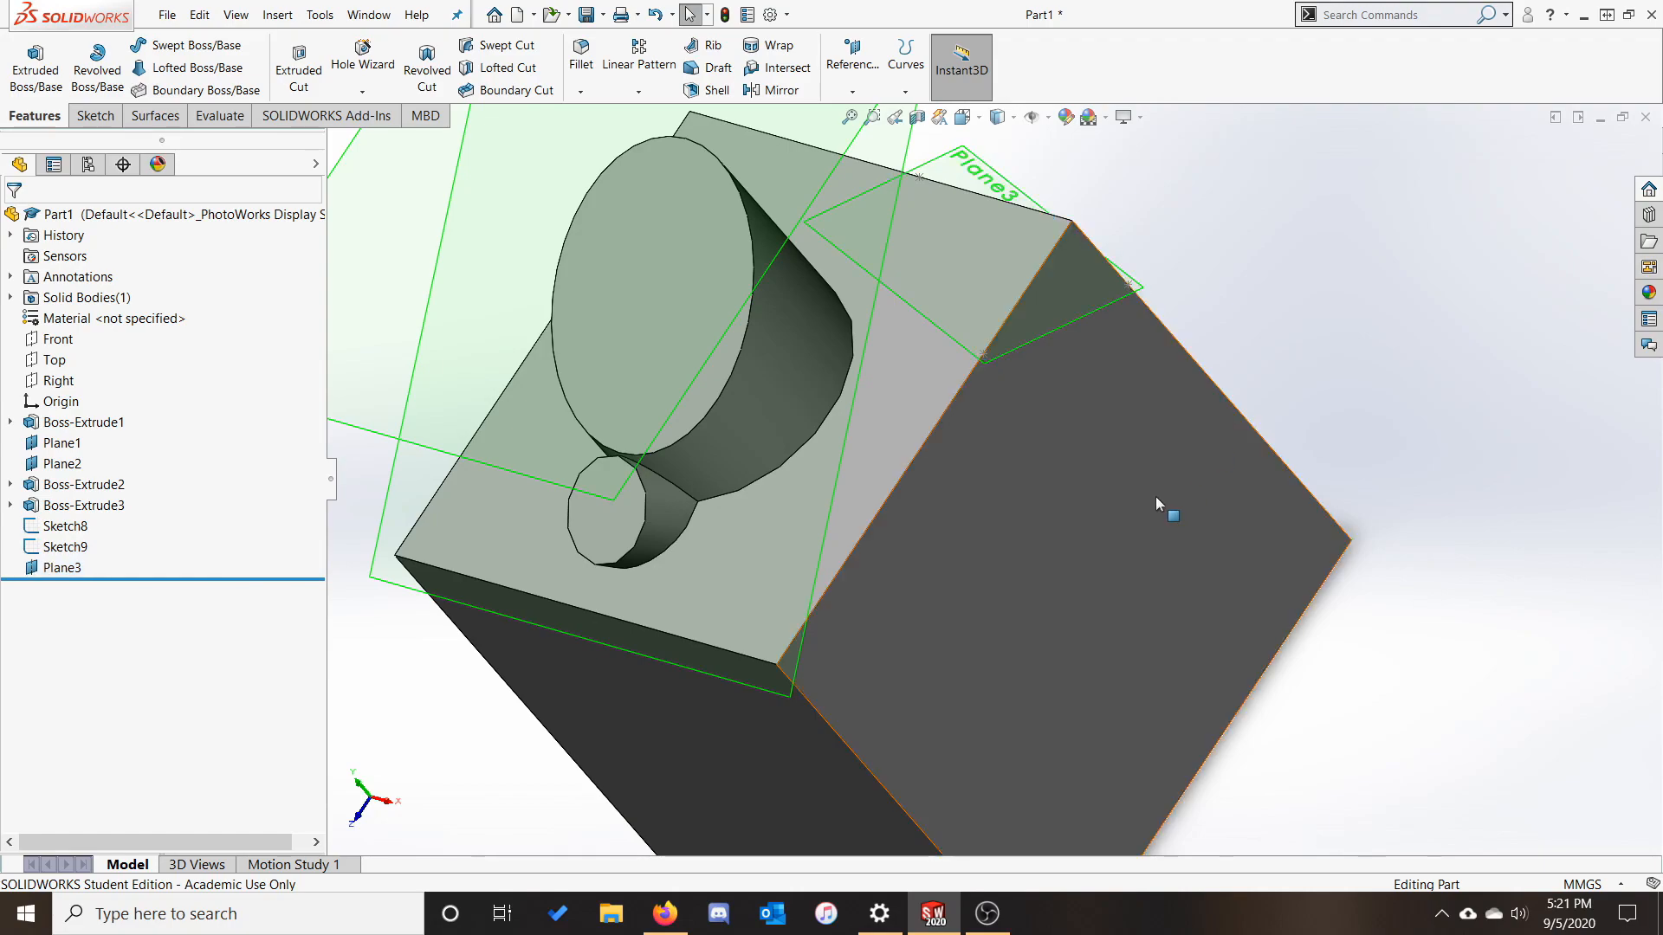
pyautogui.rightClick(1100, 486)
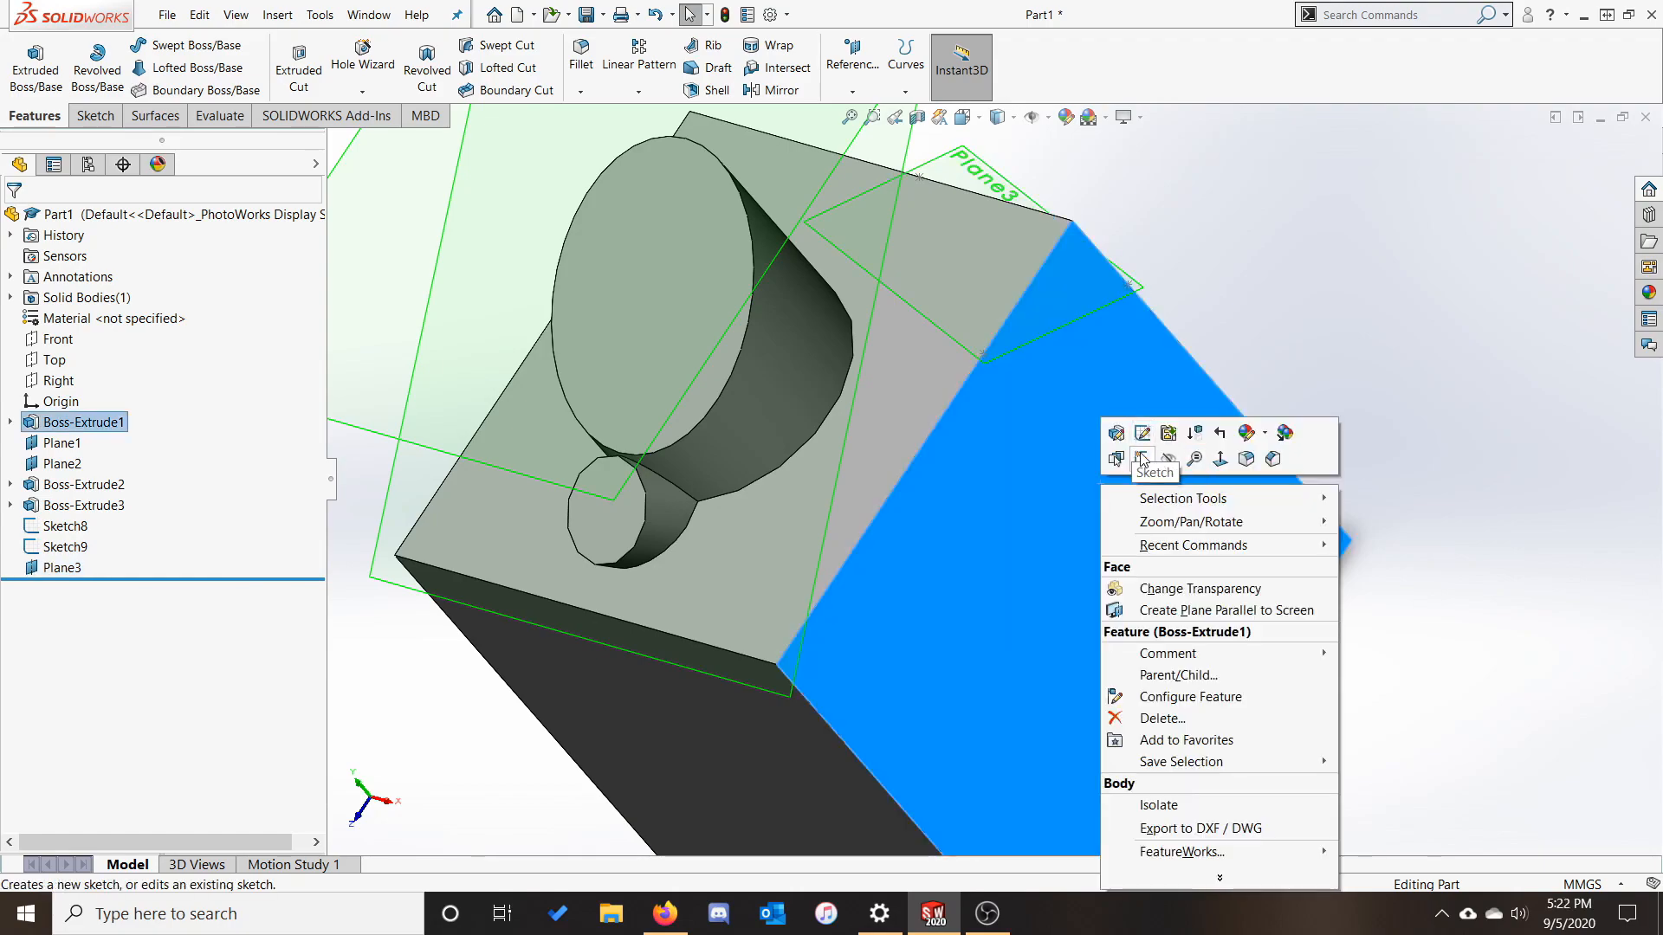
pyautogui.click(1141, 456)
pyautogui.click(162, 44)
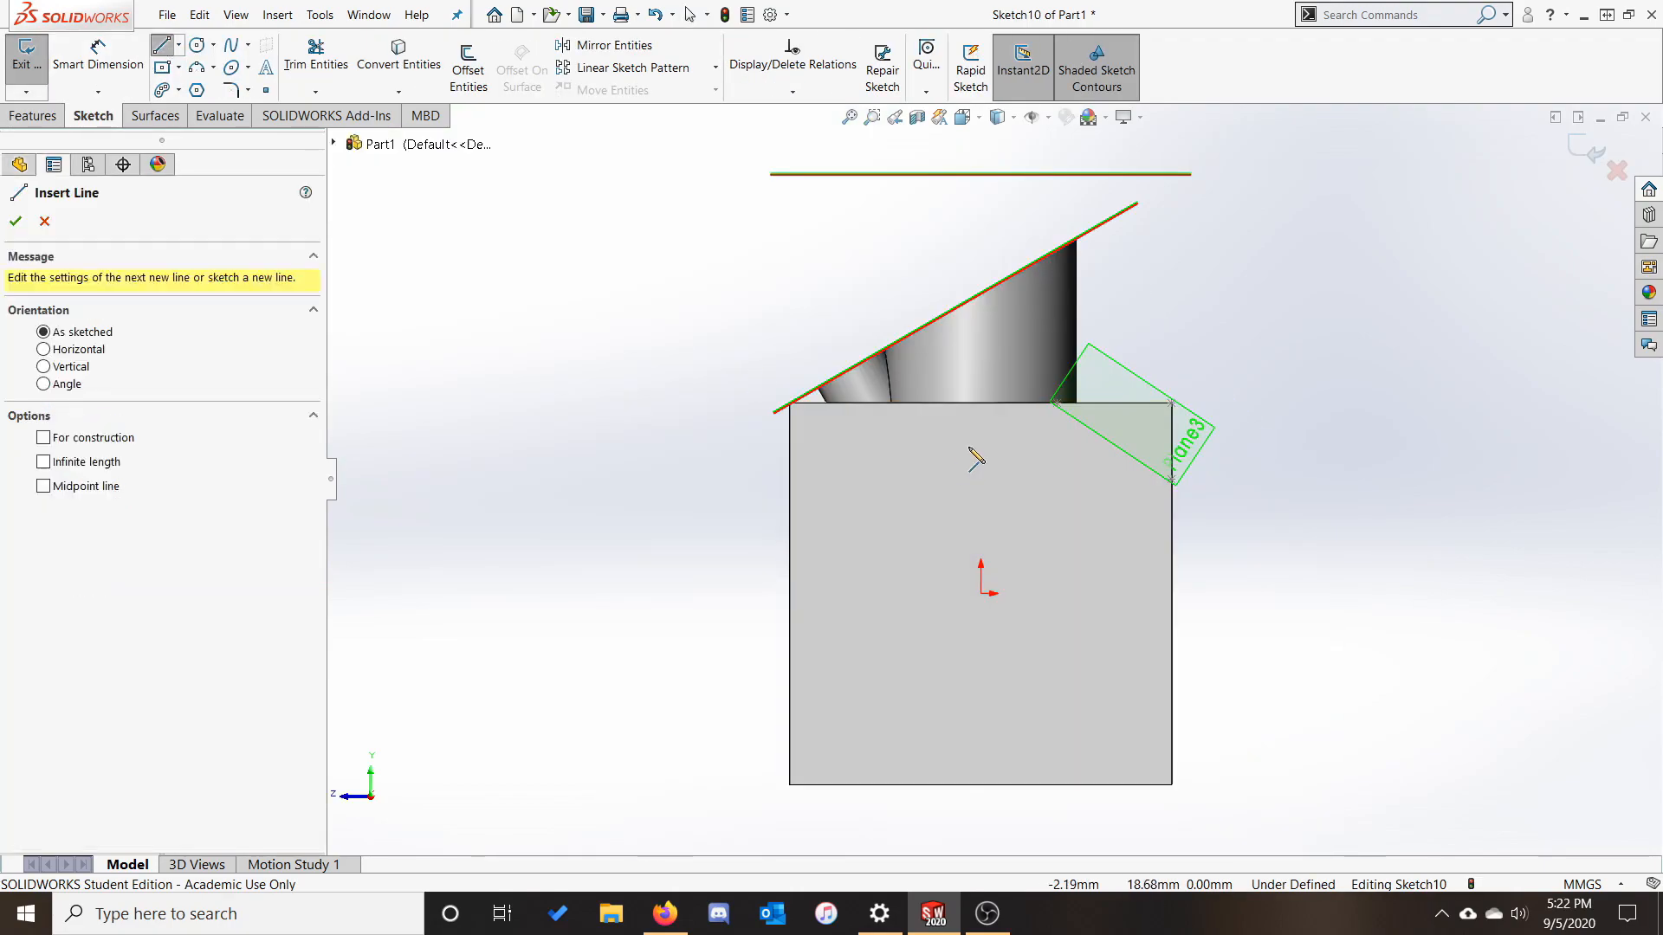
pyautogui.click(1057, 404)
pyautogui.click(1171, 479)
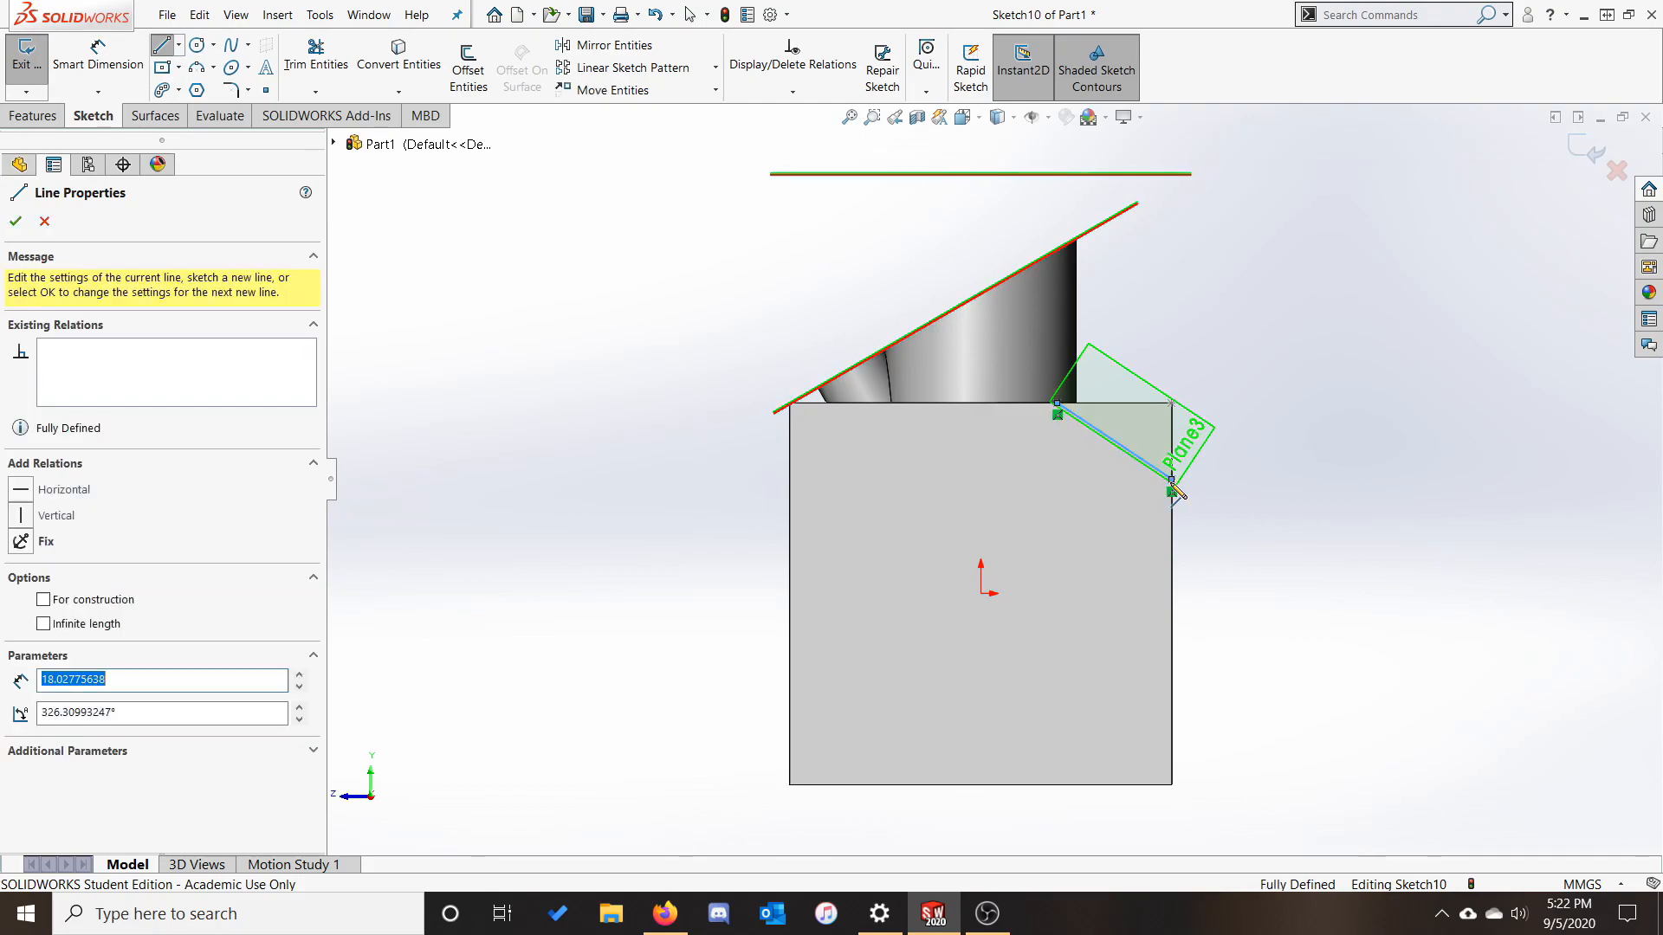
pyautogui.click(1171, 403)
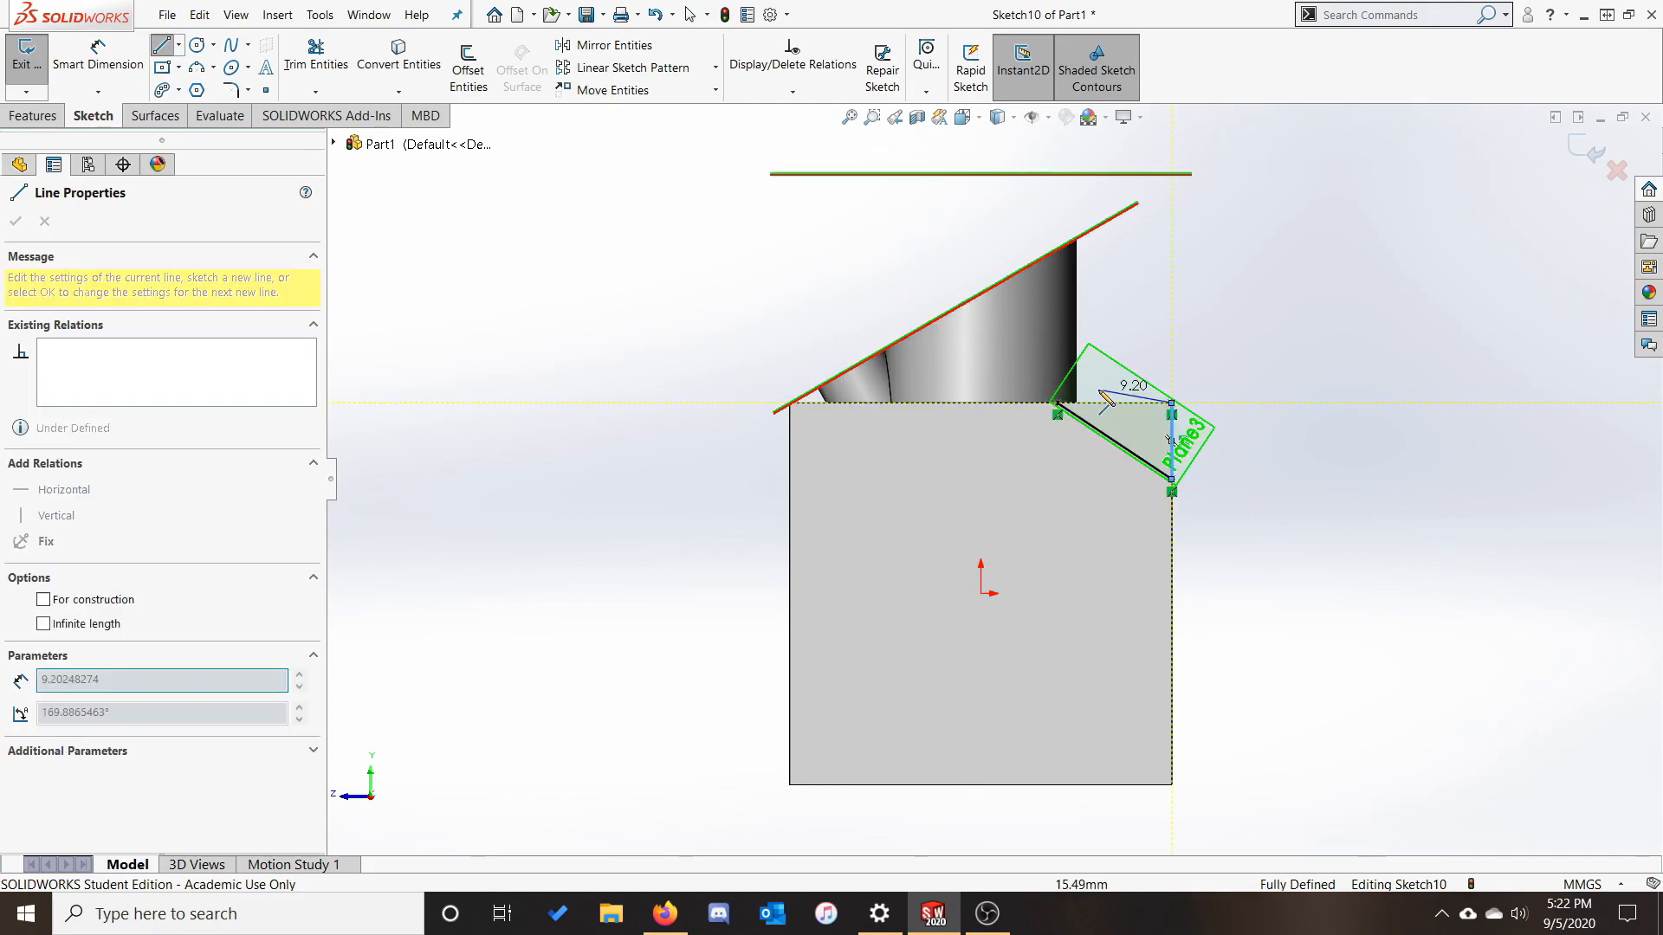
pyautogui.click(1057, 404)
pyautogui.press('Escape')
# Cut-extrude the triangle up to the three-point reference plane to slice off the cube's upper back-right corner.
pyautogui.scroll(-1, 1217, 492)
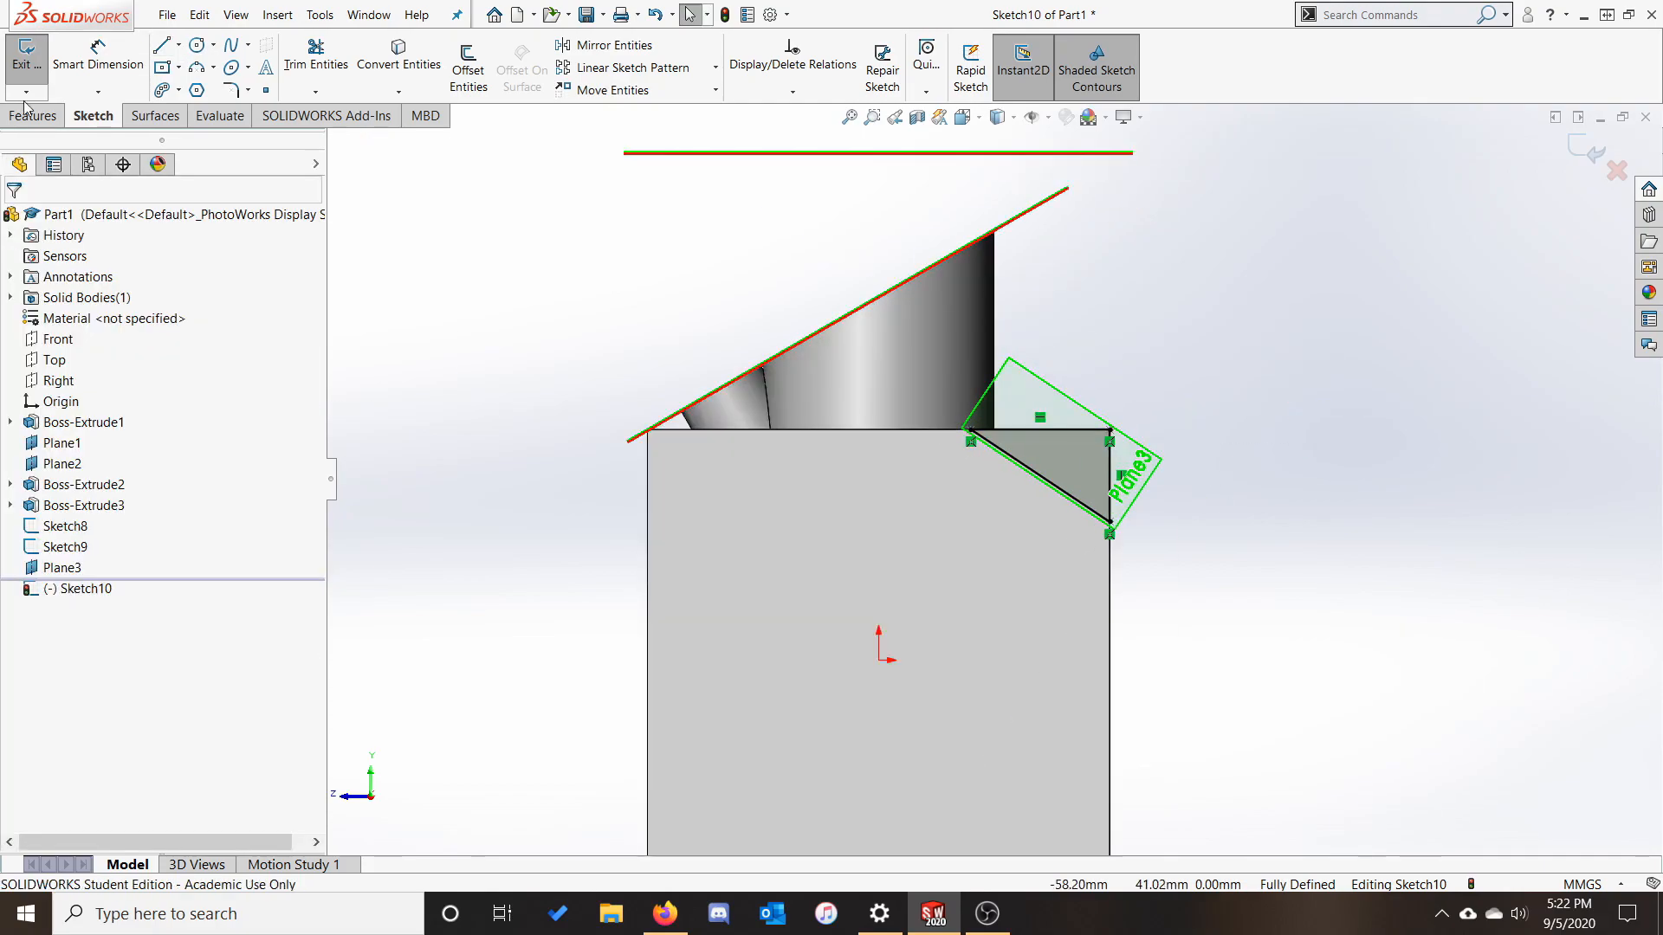
pyautogui.click(32, 117)
pyautogui.click(299, 65)
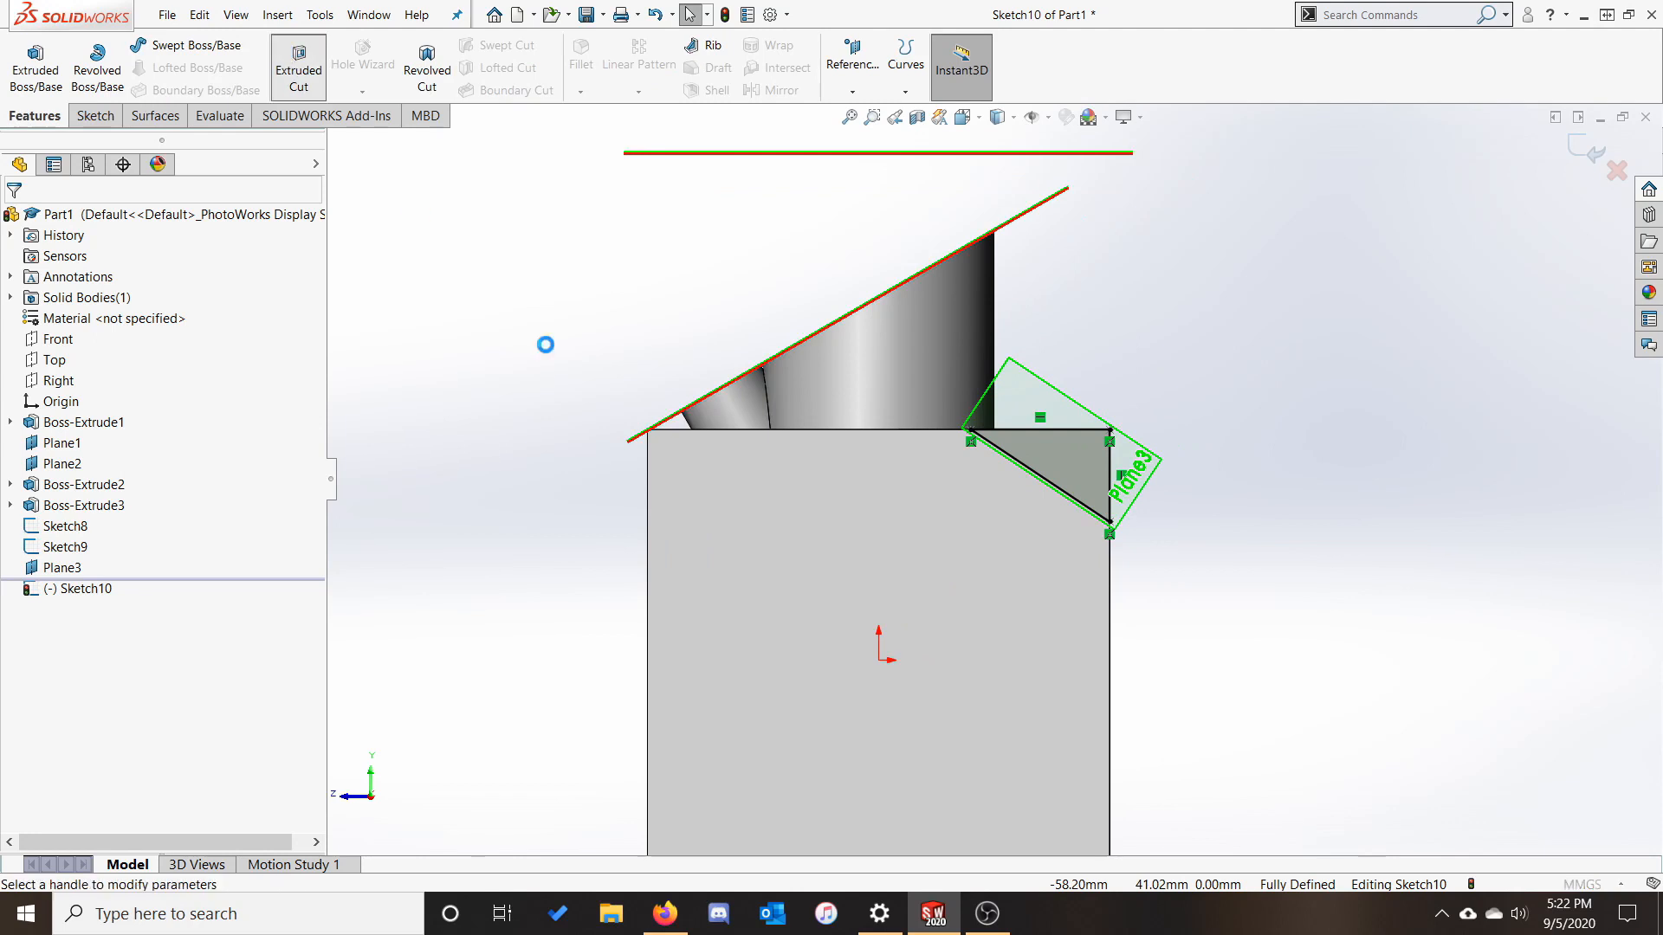
pyautogui.click(181, 345)
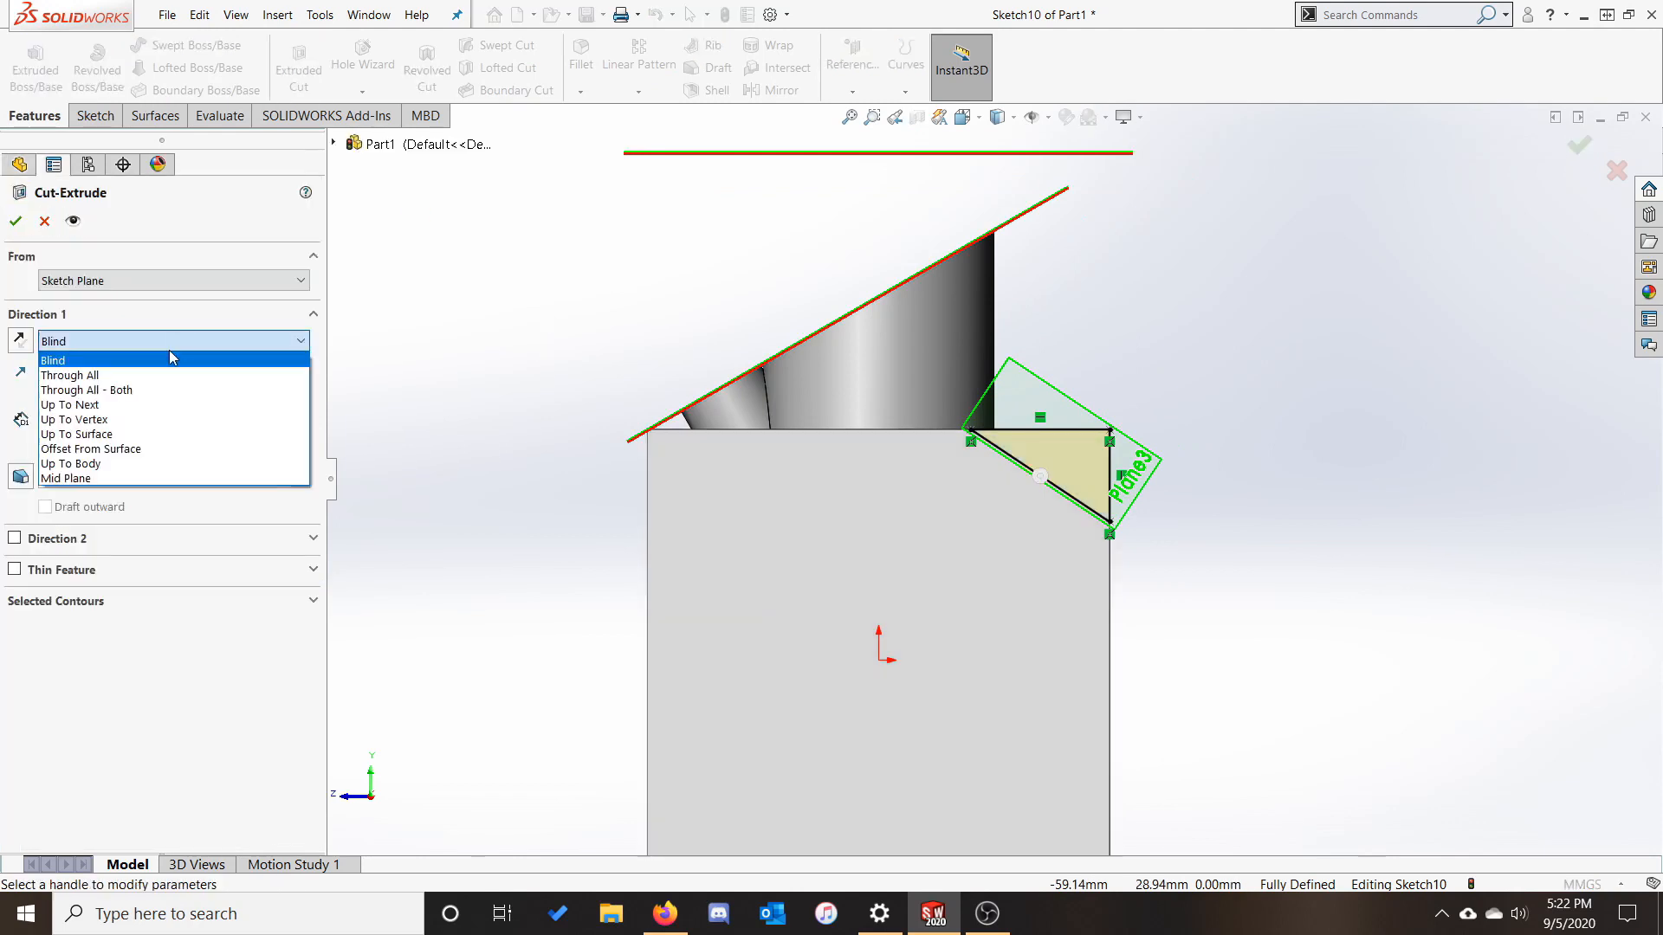
pyautogui.click(120, 434)
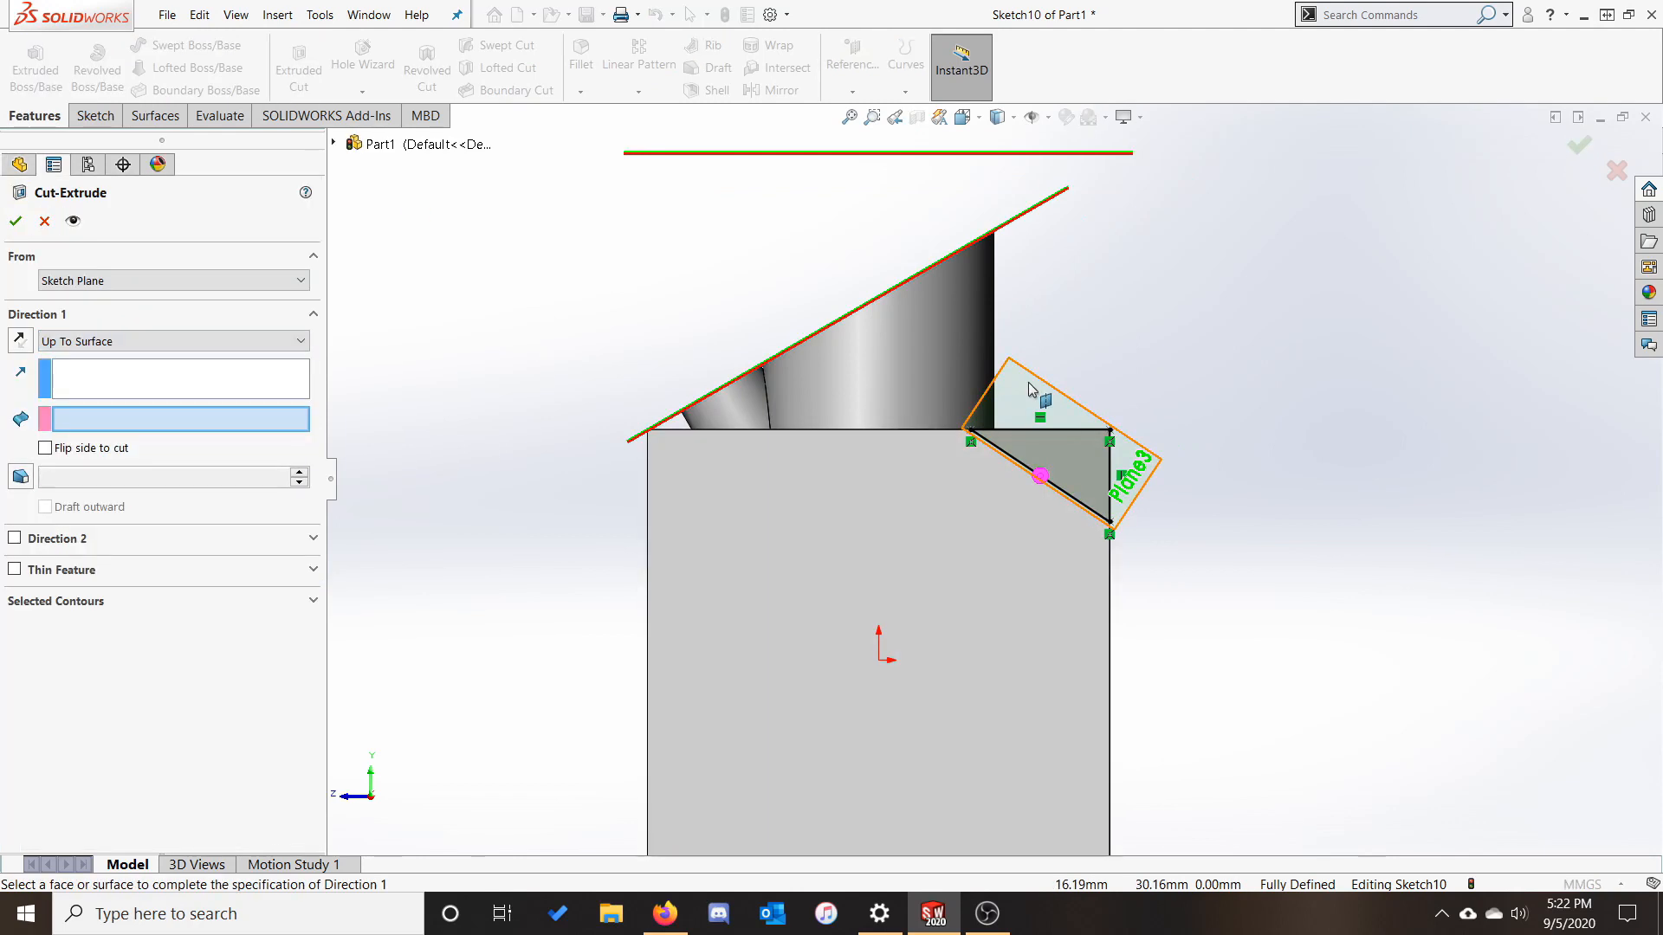
pyautogui.click(1031, 388)
pyautogui.hotkey('ctrl', '7')
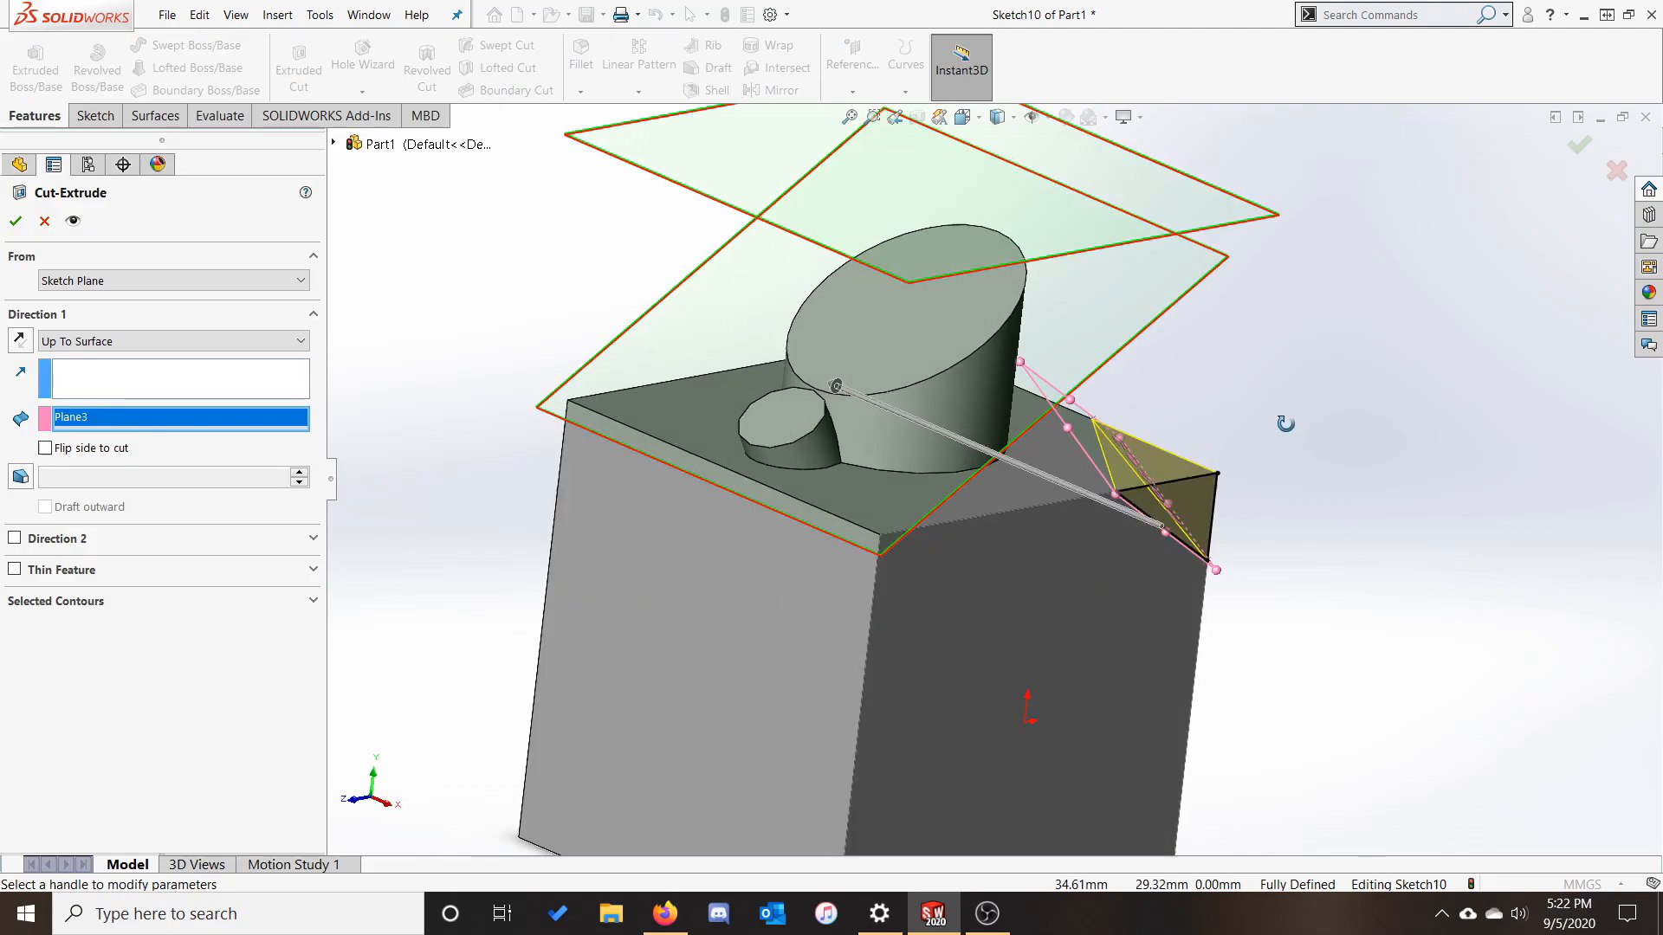
pyautogui.press('Return')
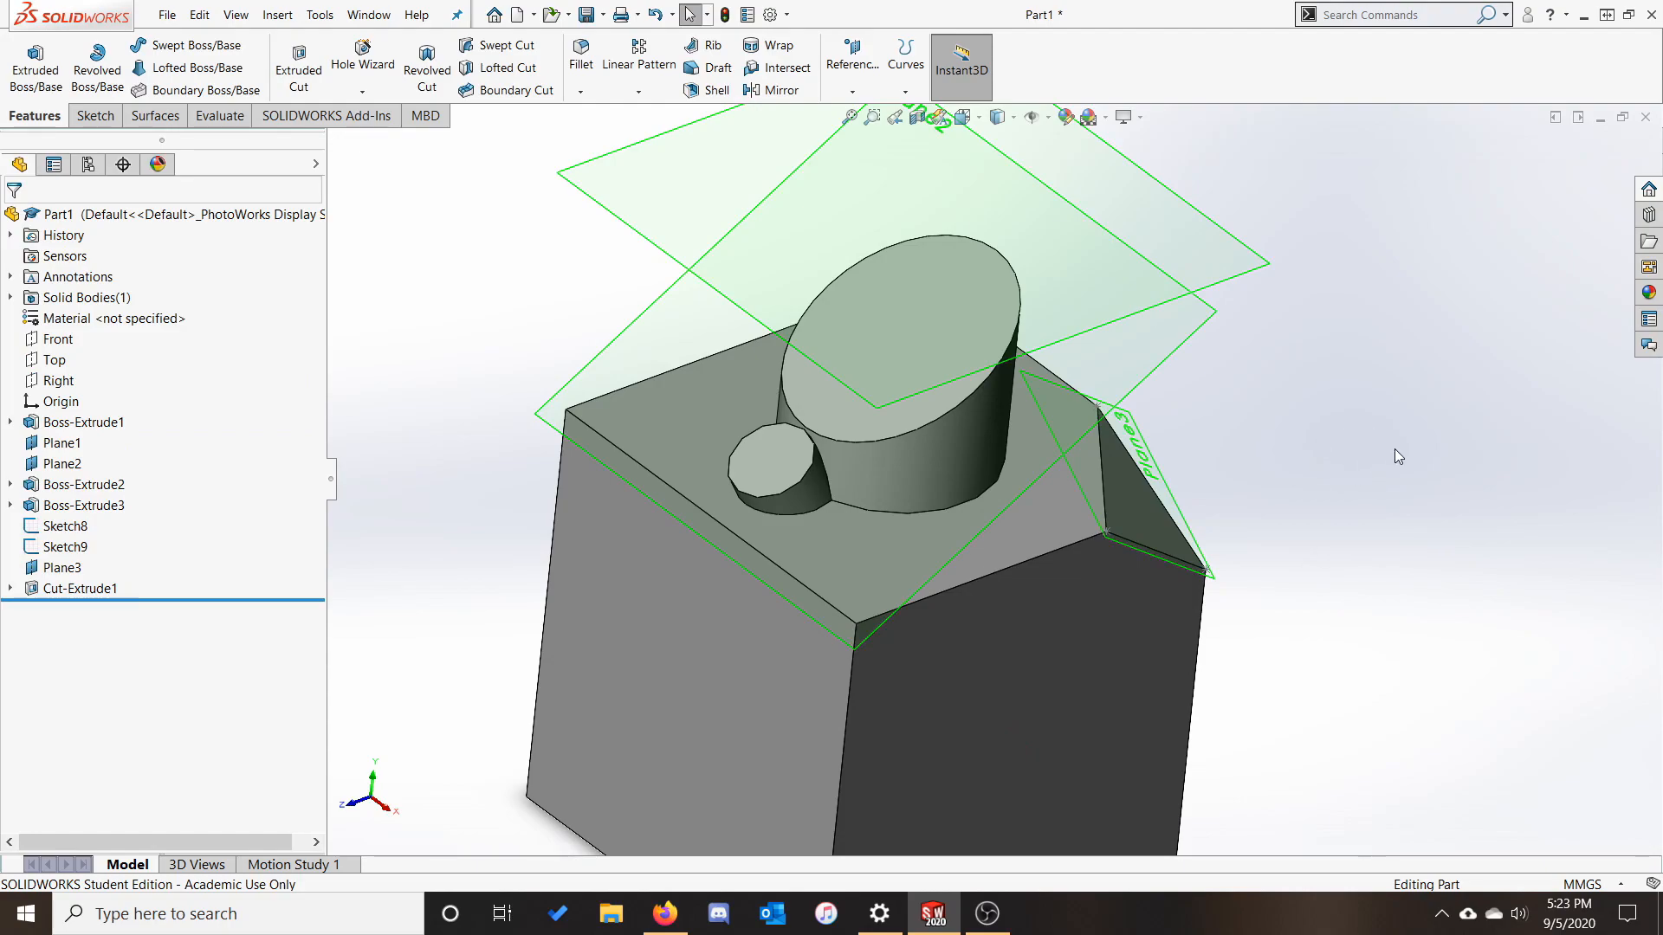
# Try to define a reference plane tangent to the 25 mm cylinder's side and parallel to the cube's right face.
pyautogui.click(1160, 362)
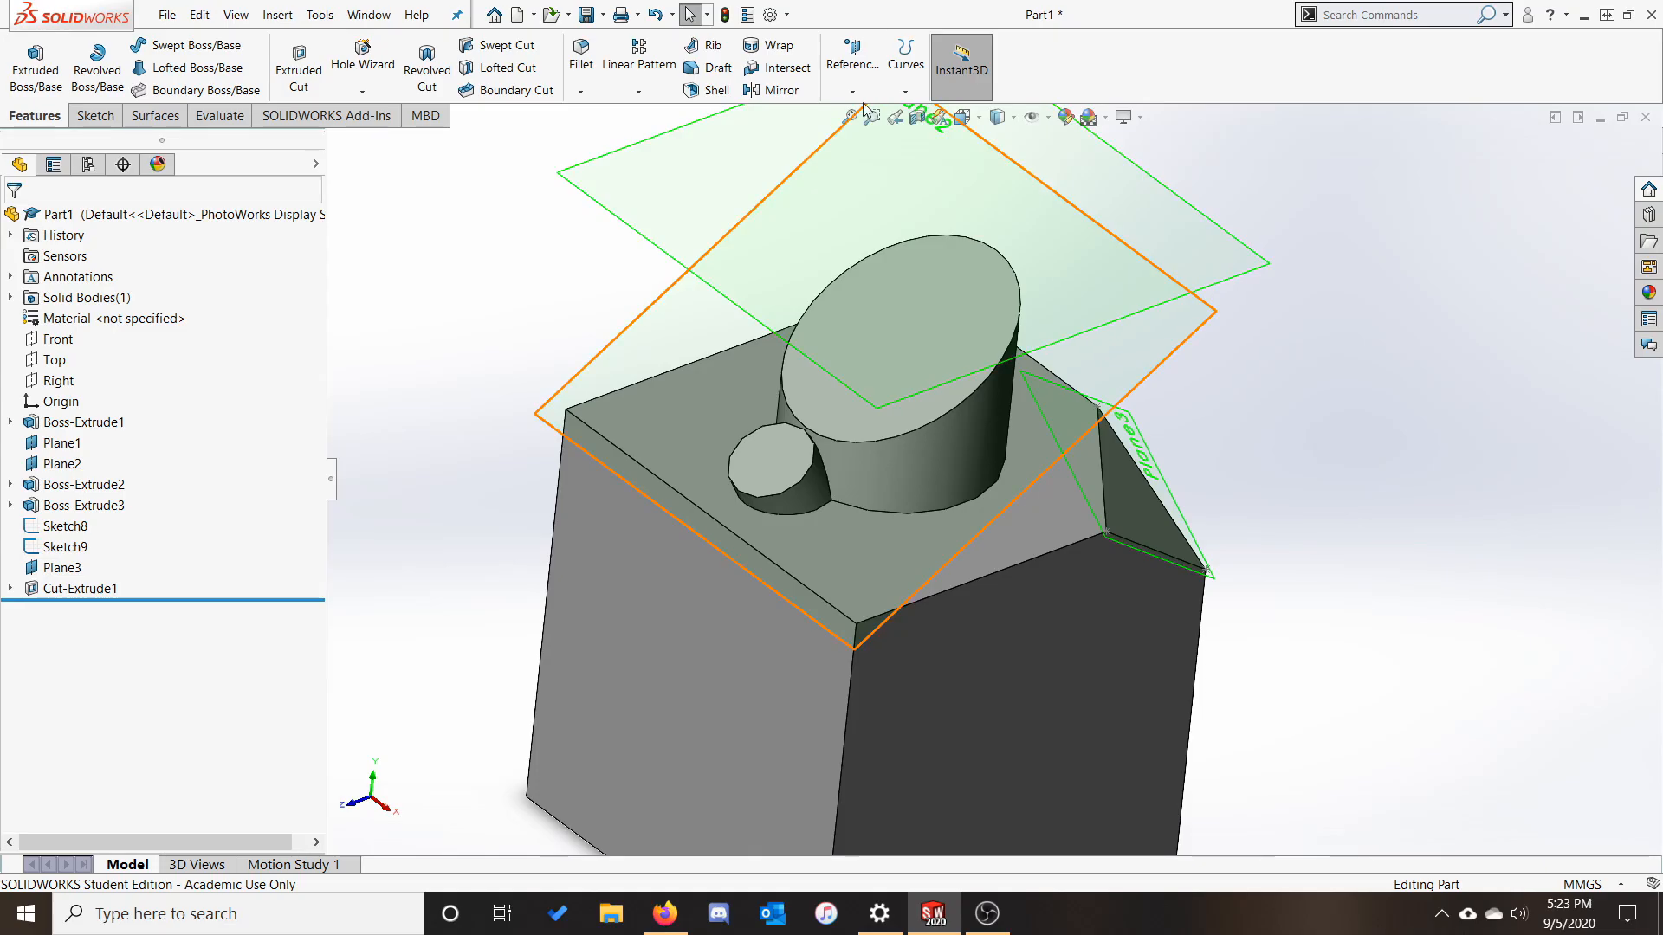
pyautogui.click(852, 68)
pyautogui.click(893, 115)
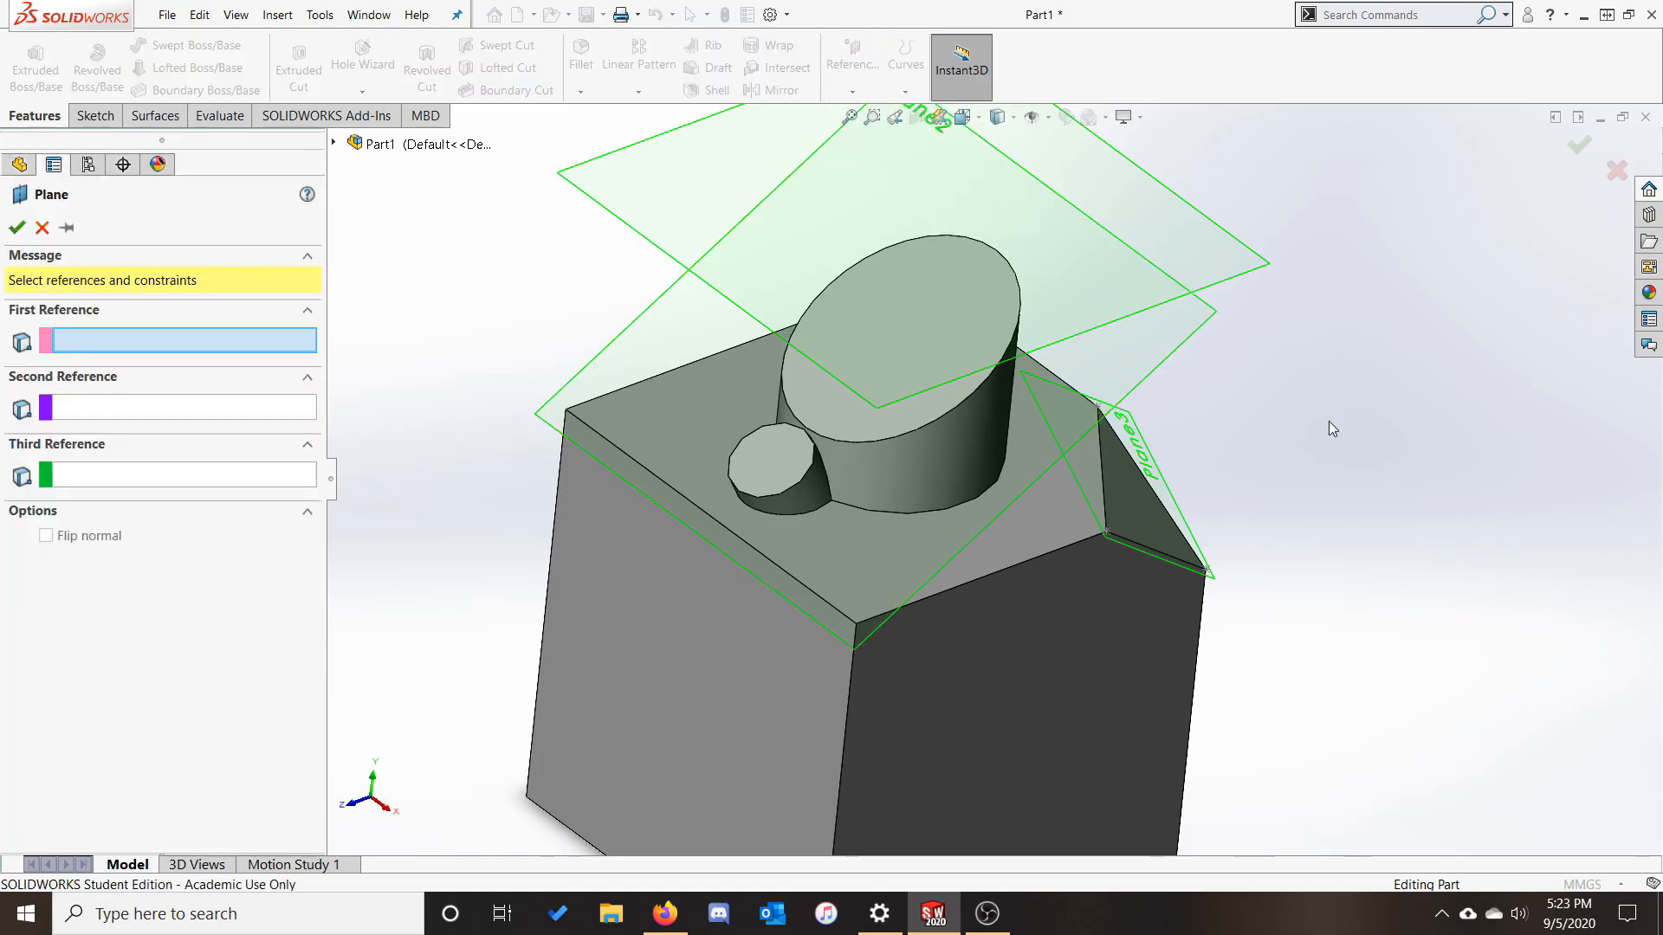
pyautogui.moveTo(1328, 423); pyautogui.dragTo(1368, 376, button='middle')
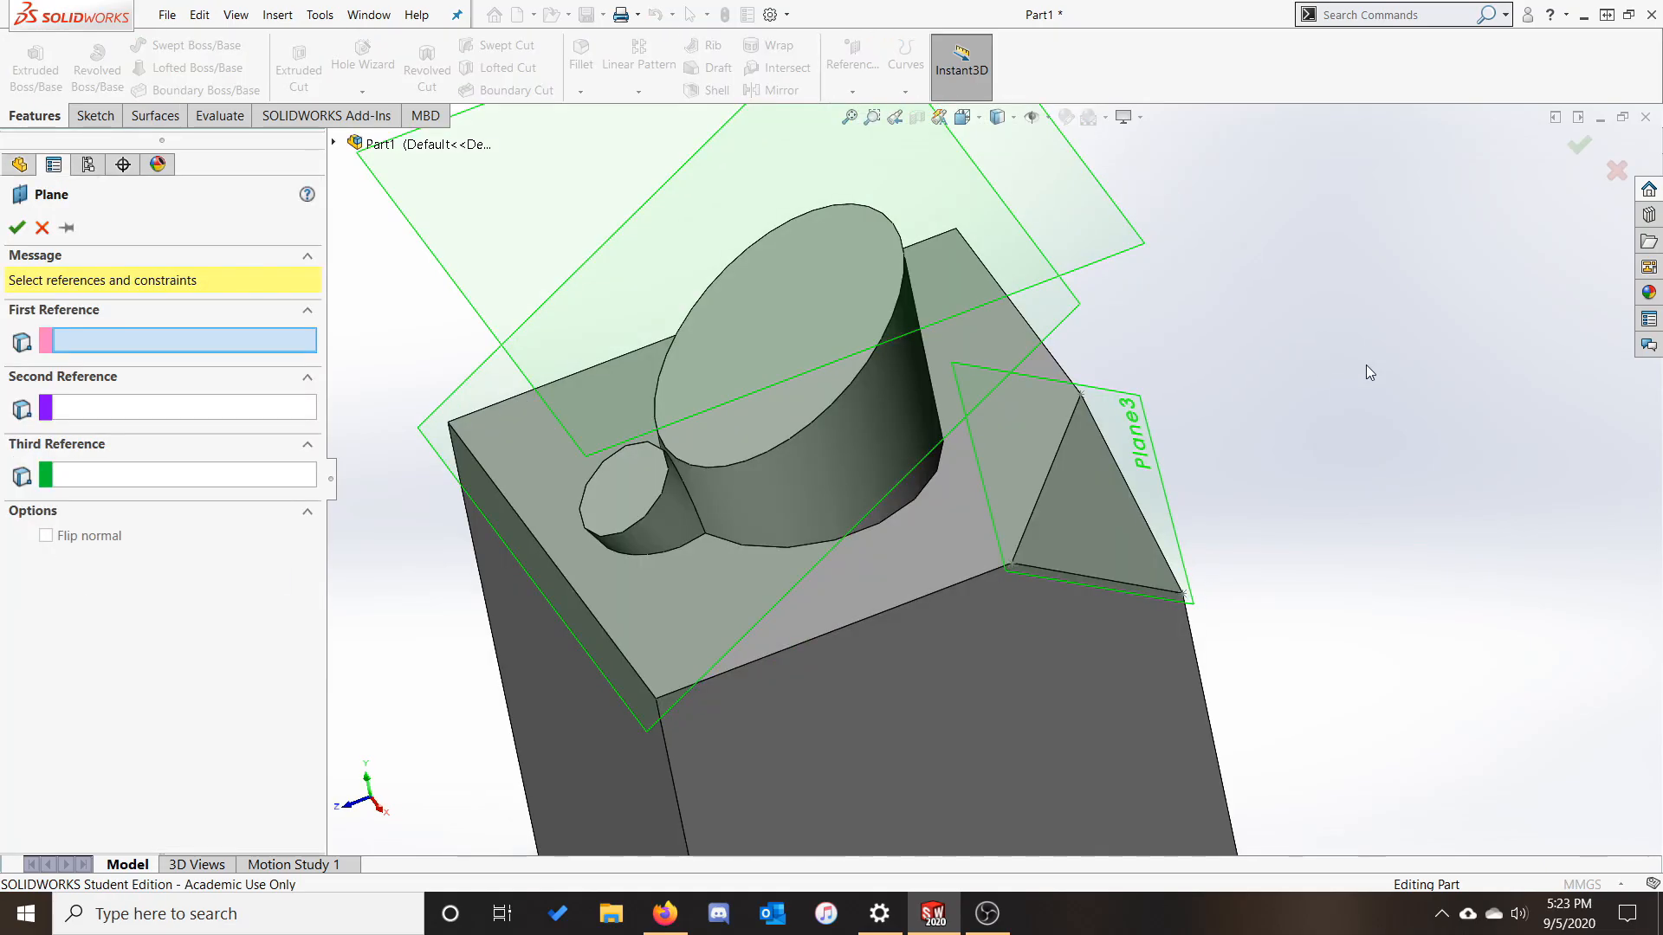
pyautogui.click(896, 402)
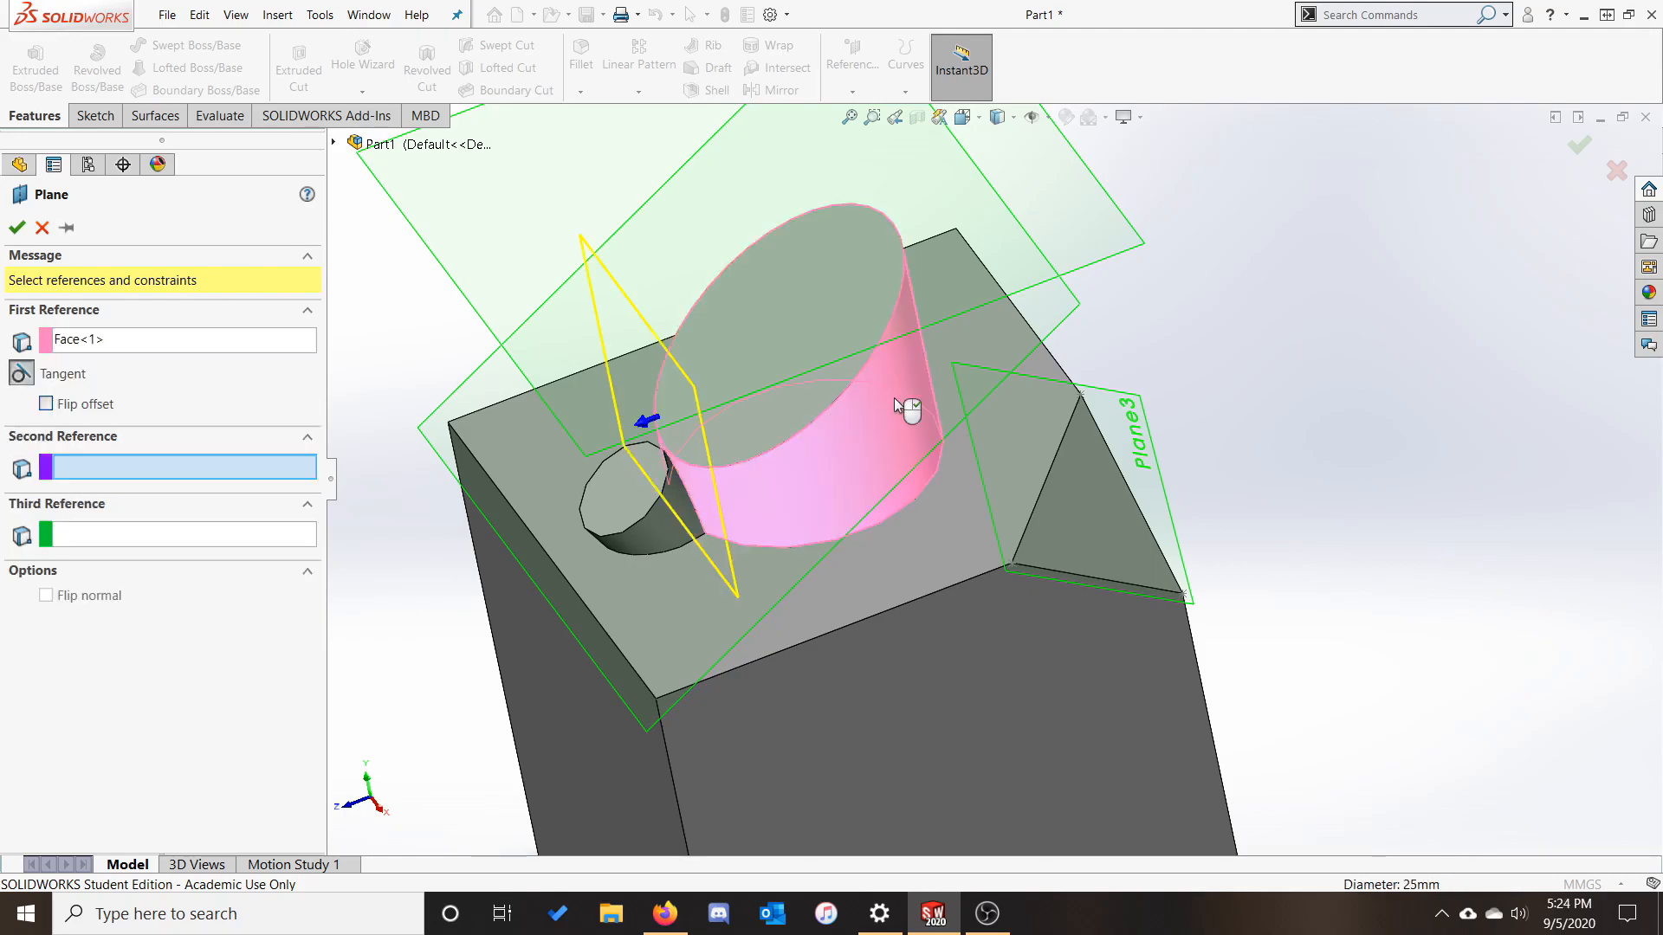
pyautogui.click(951, 659)
pyautogui.click(22, 500)
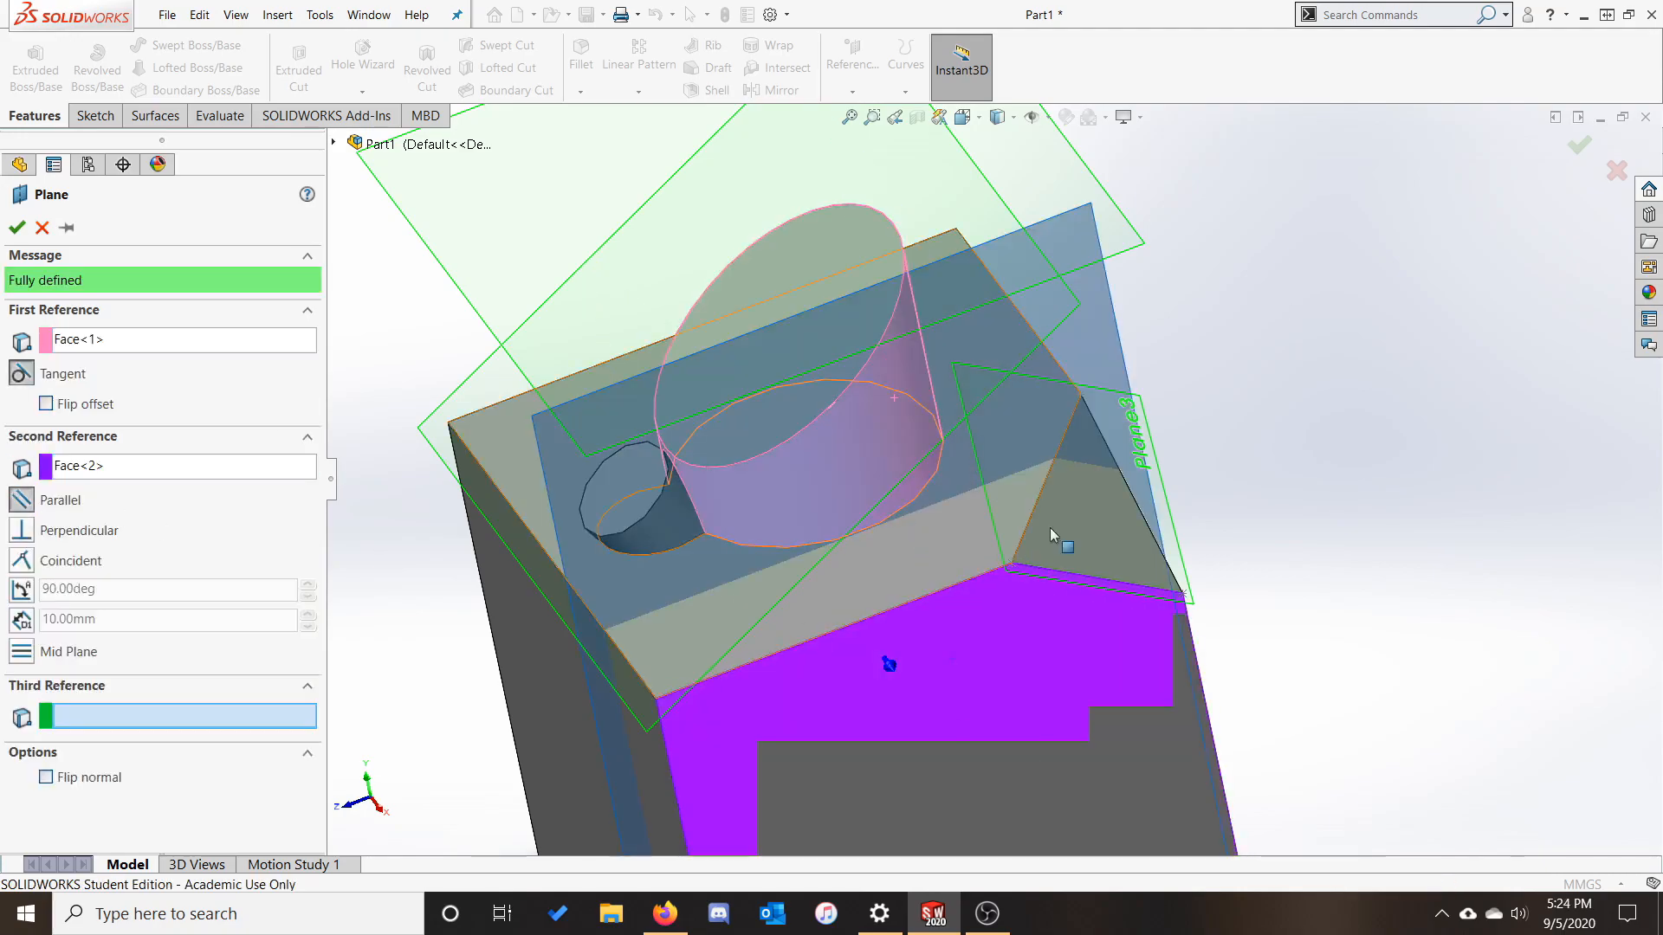
pyautogui.press('Escape')
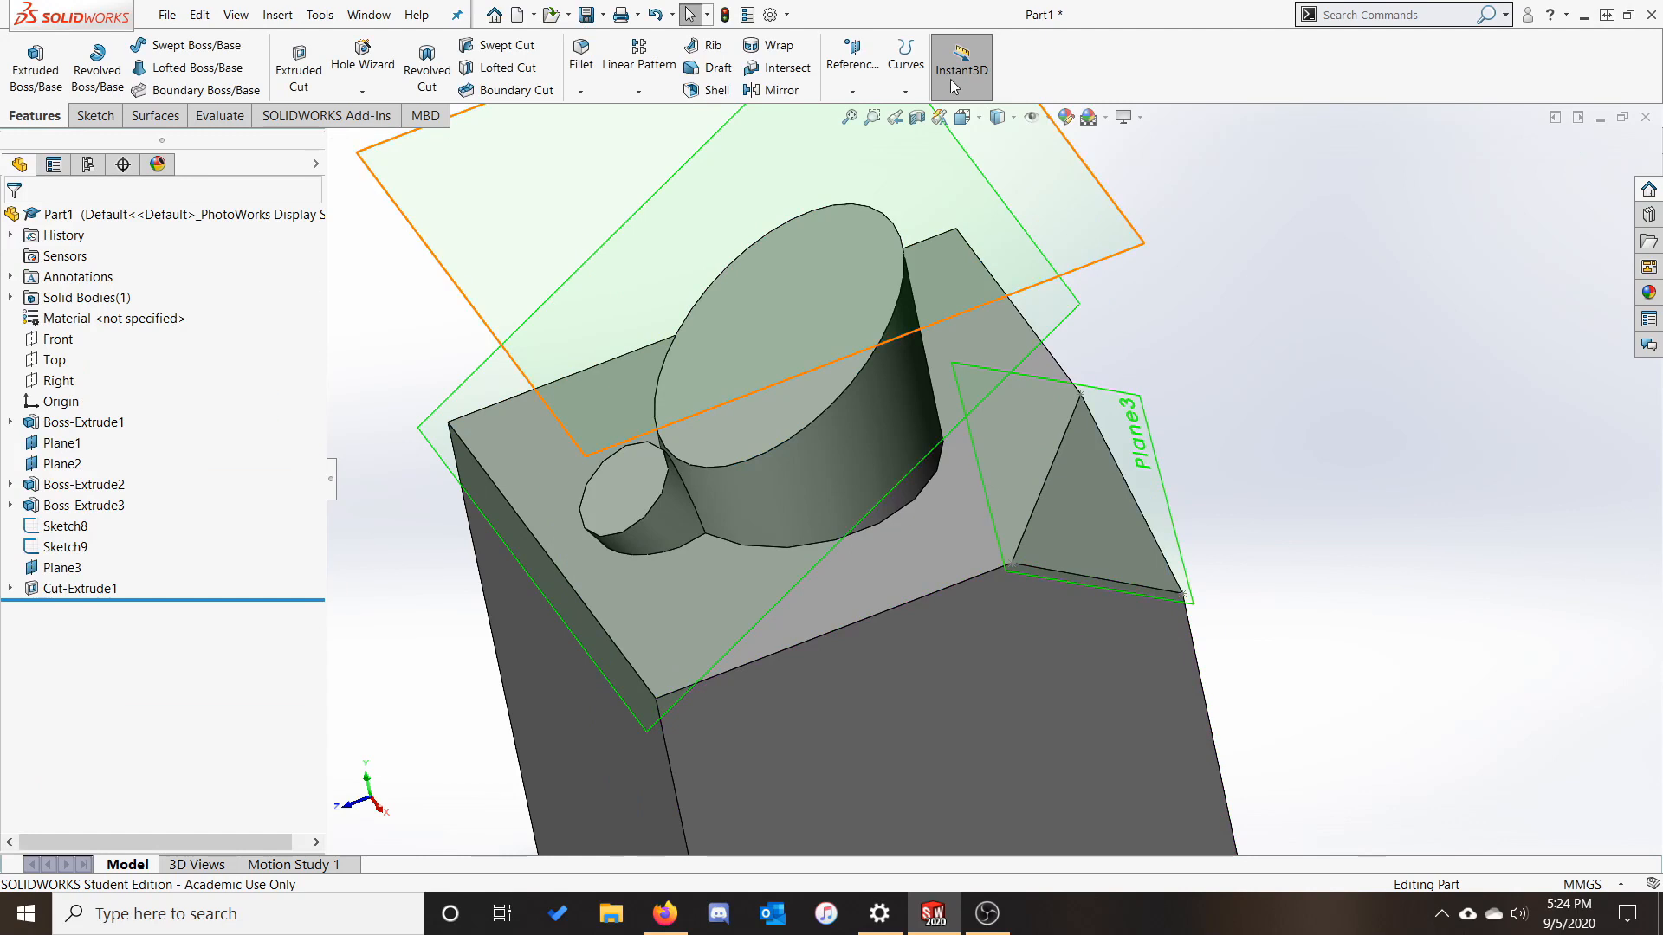
pyautogui.click(852, 66)
pyautogui.click(870, 115)
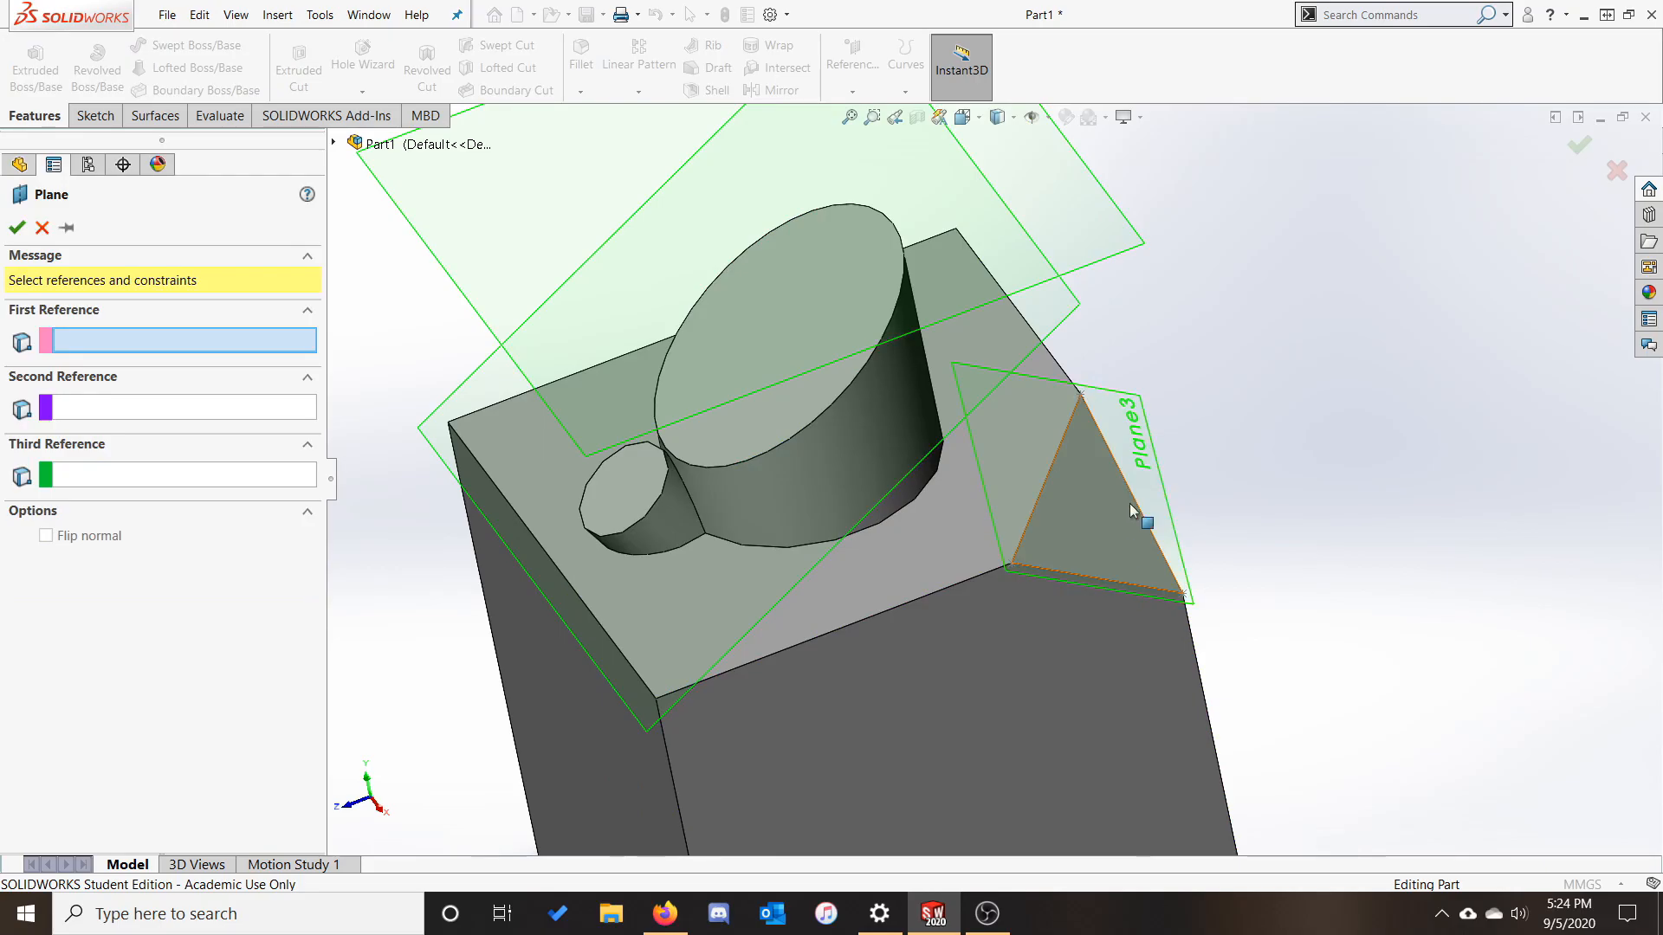
pyautogui.click(1034, 524)
pyautogui.click(1011, 564)
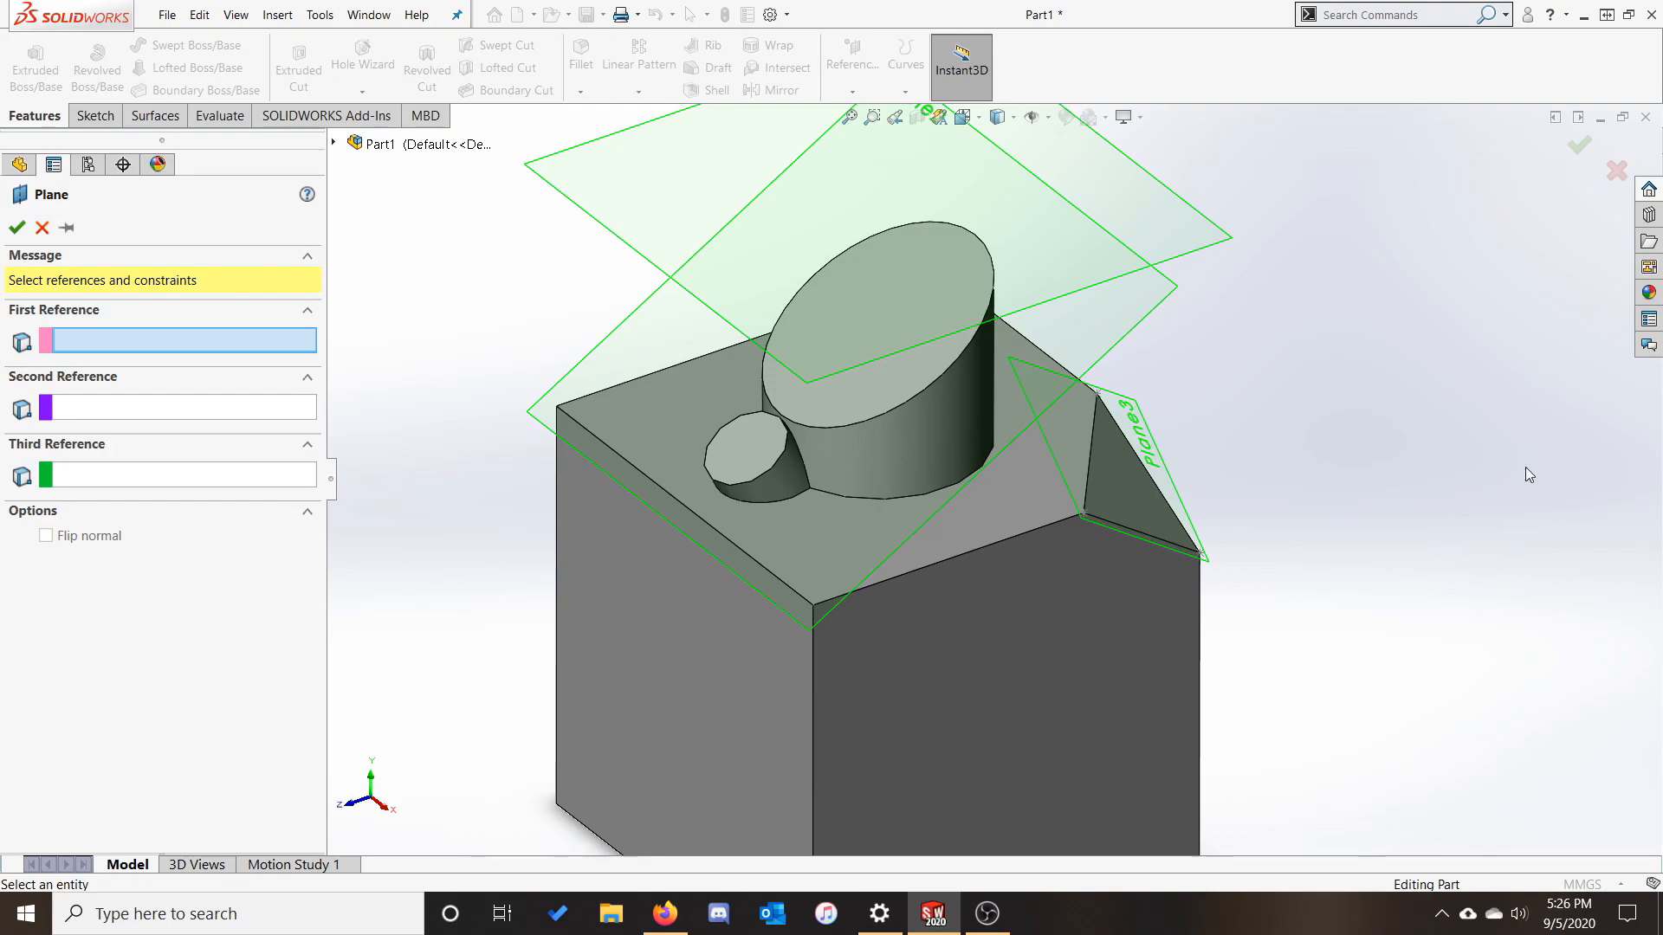
pyautogui.click(1084, 641)
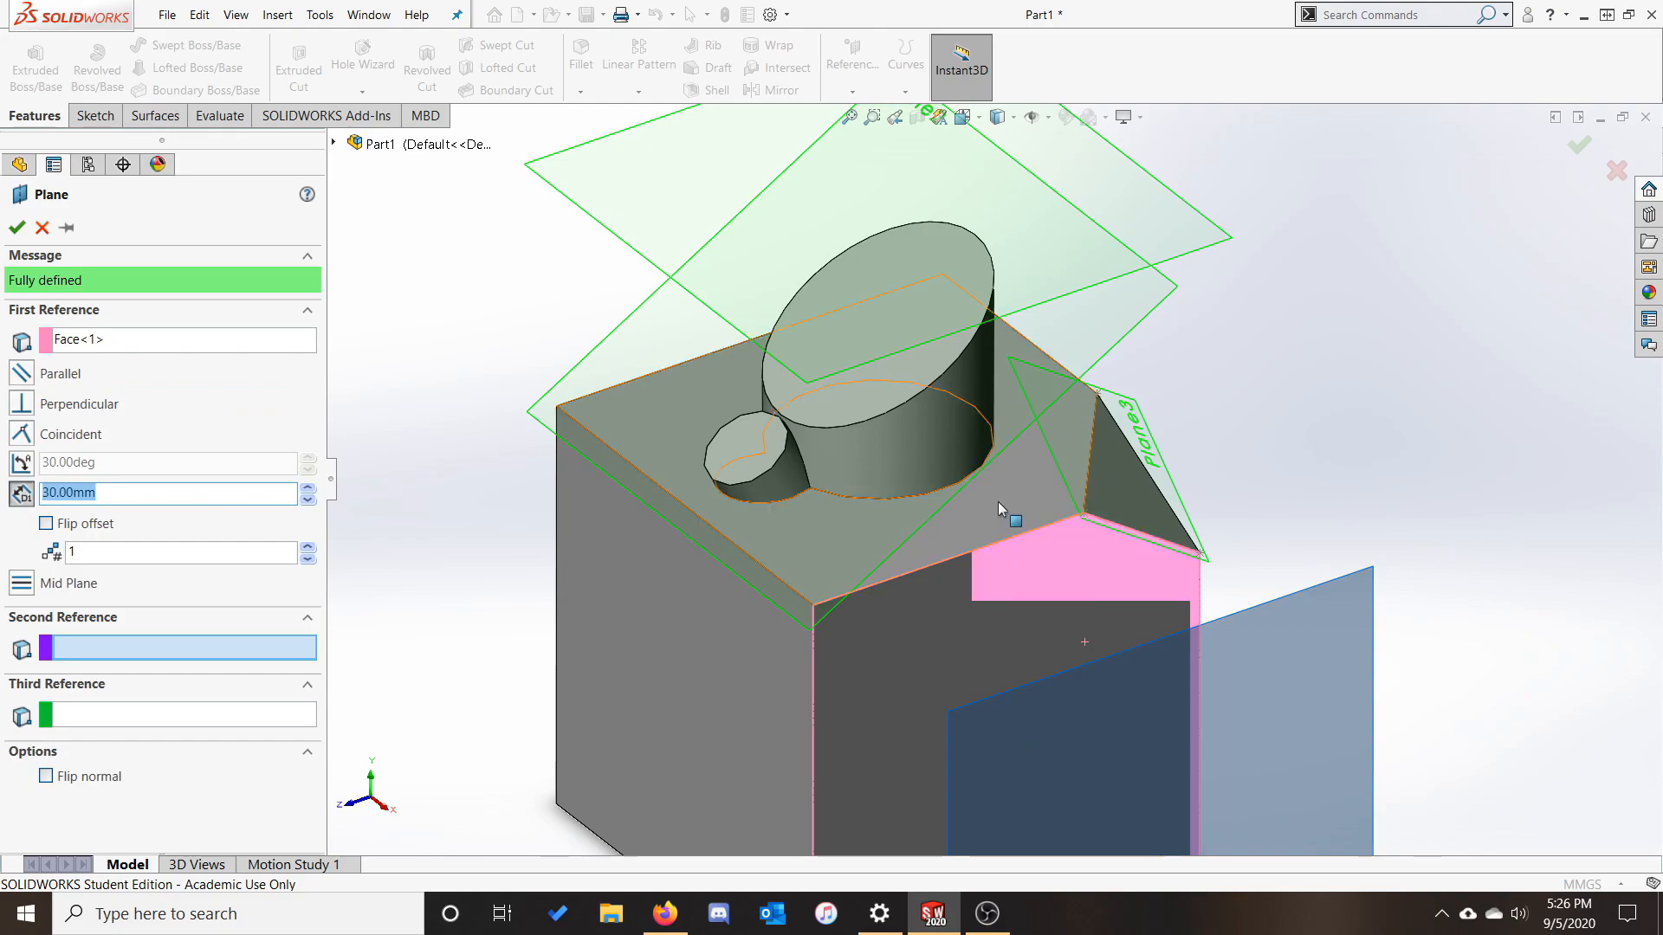
pyautogui.click(810, 490)
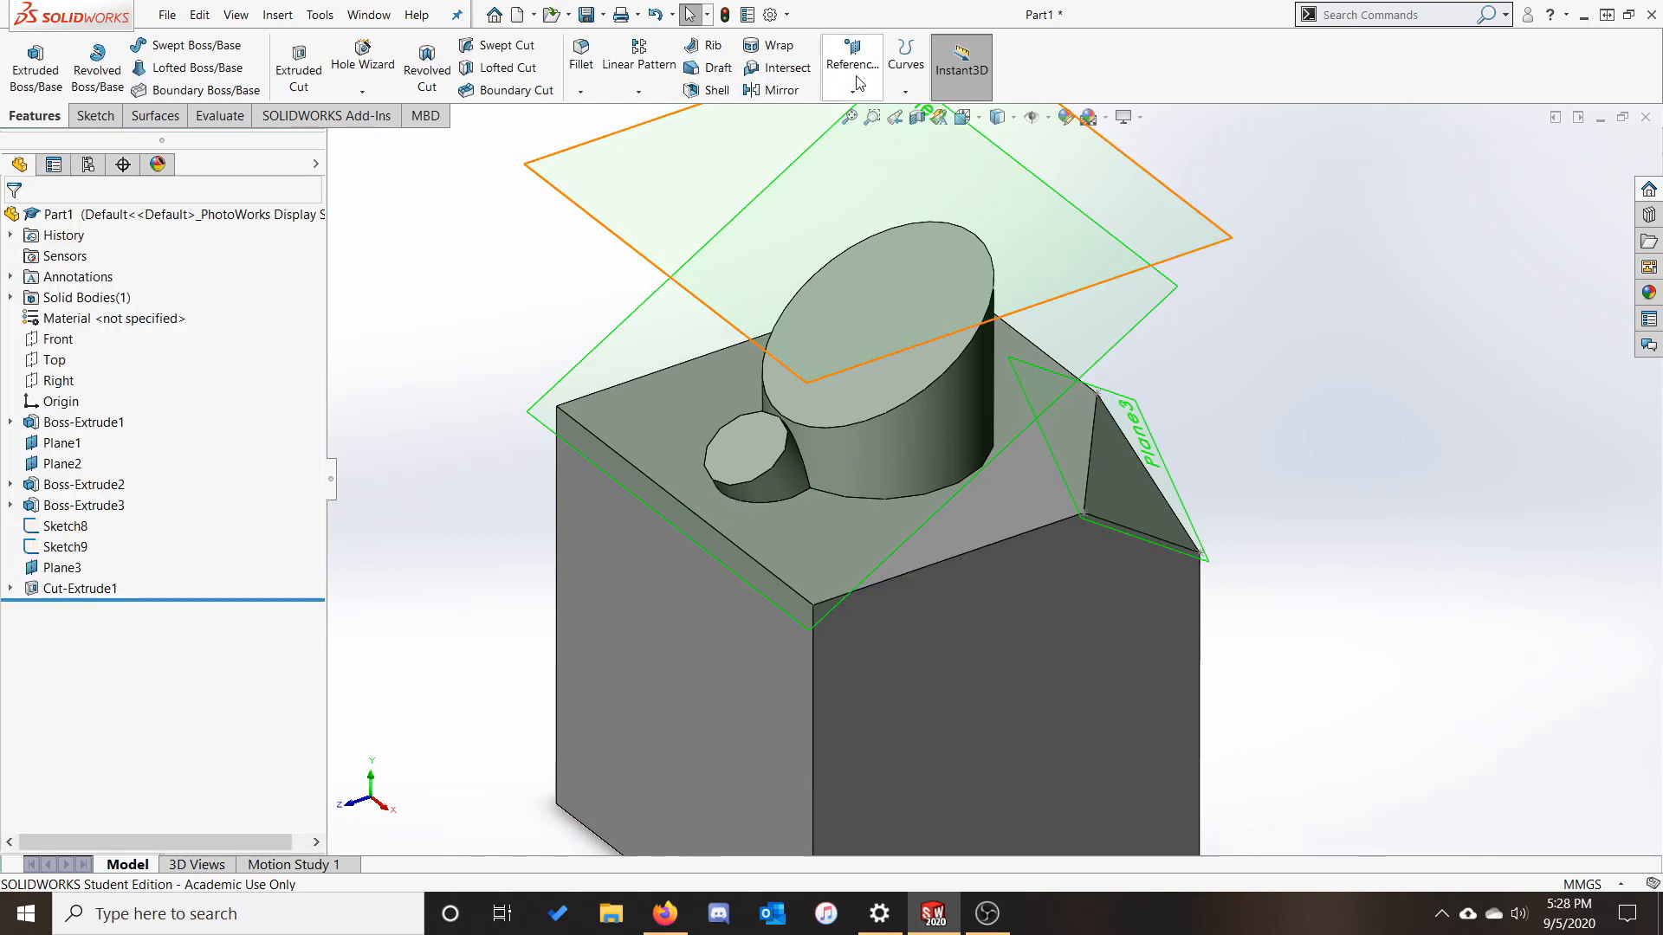
# Create a reference point at the center of the cube's front face.
pyautogui.click(852, 87)
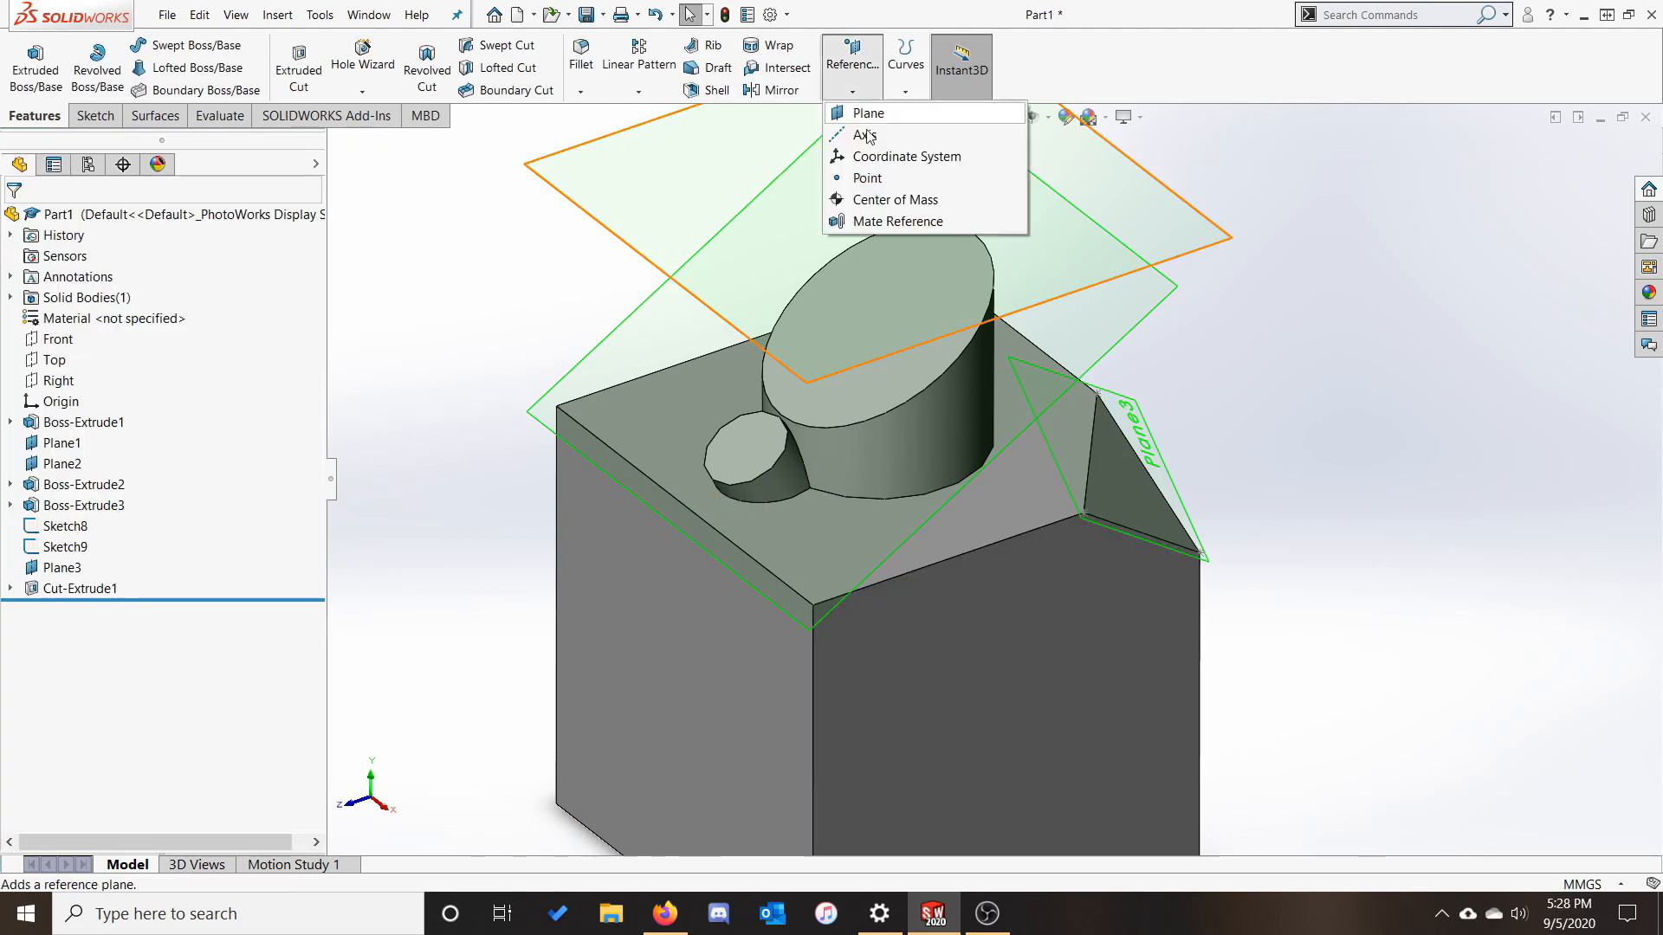
pyautogui.click(877, 180)
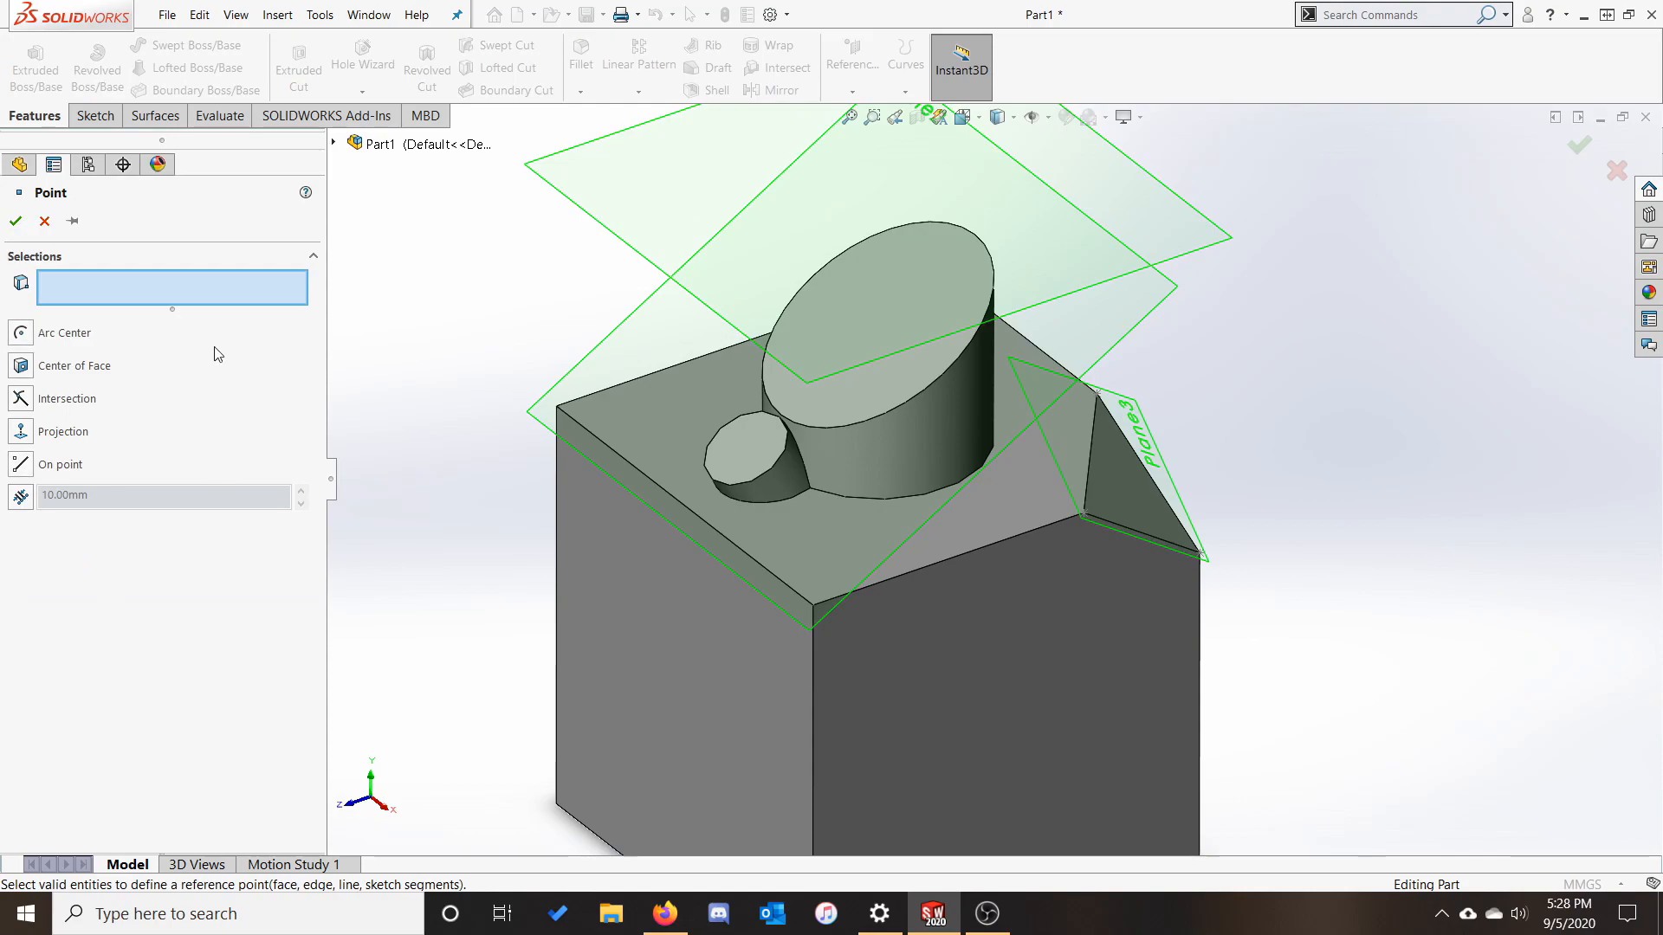
pyautogui.click(21, 366)
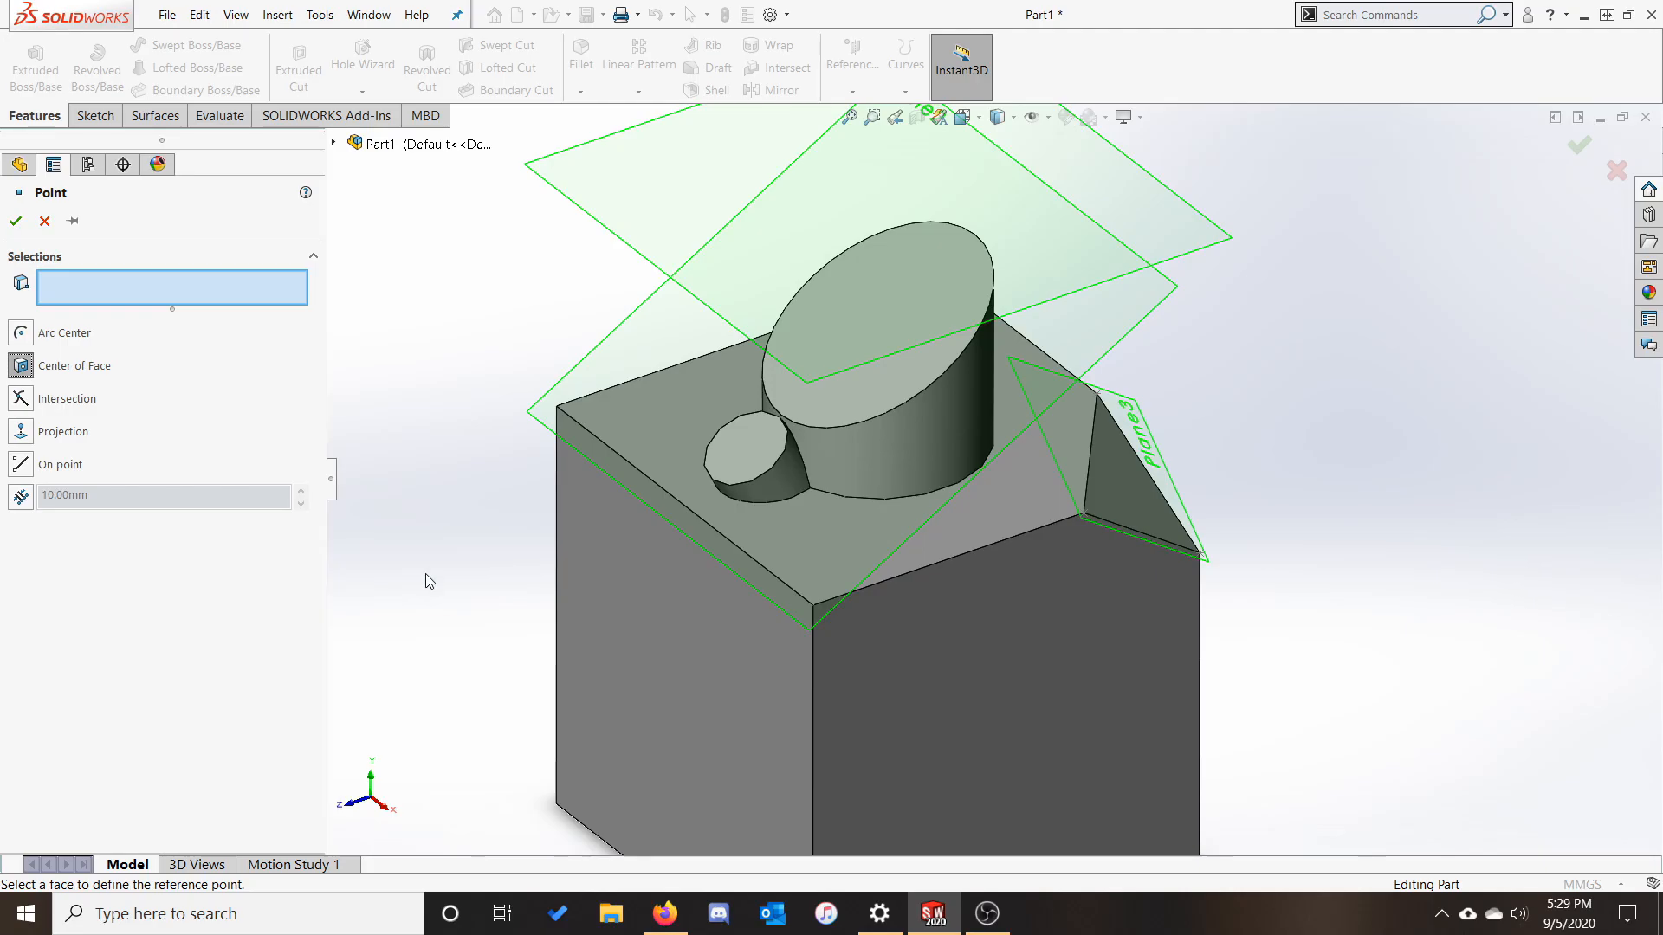
pyautogui.click(676, 662)
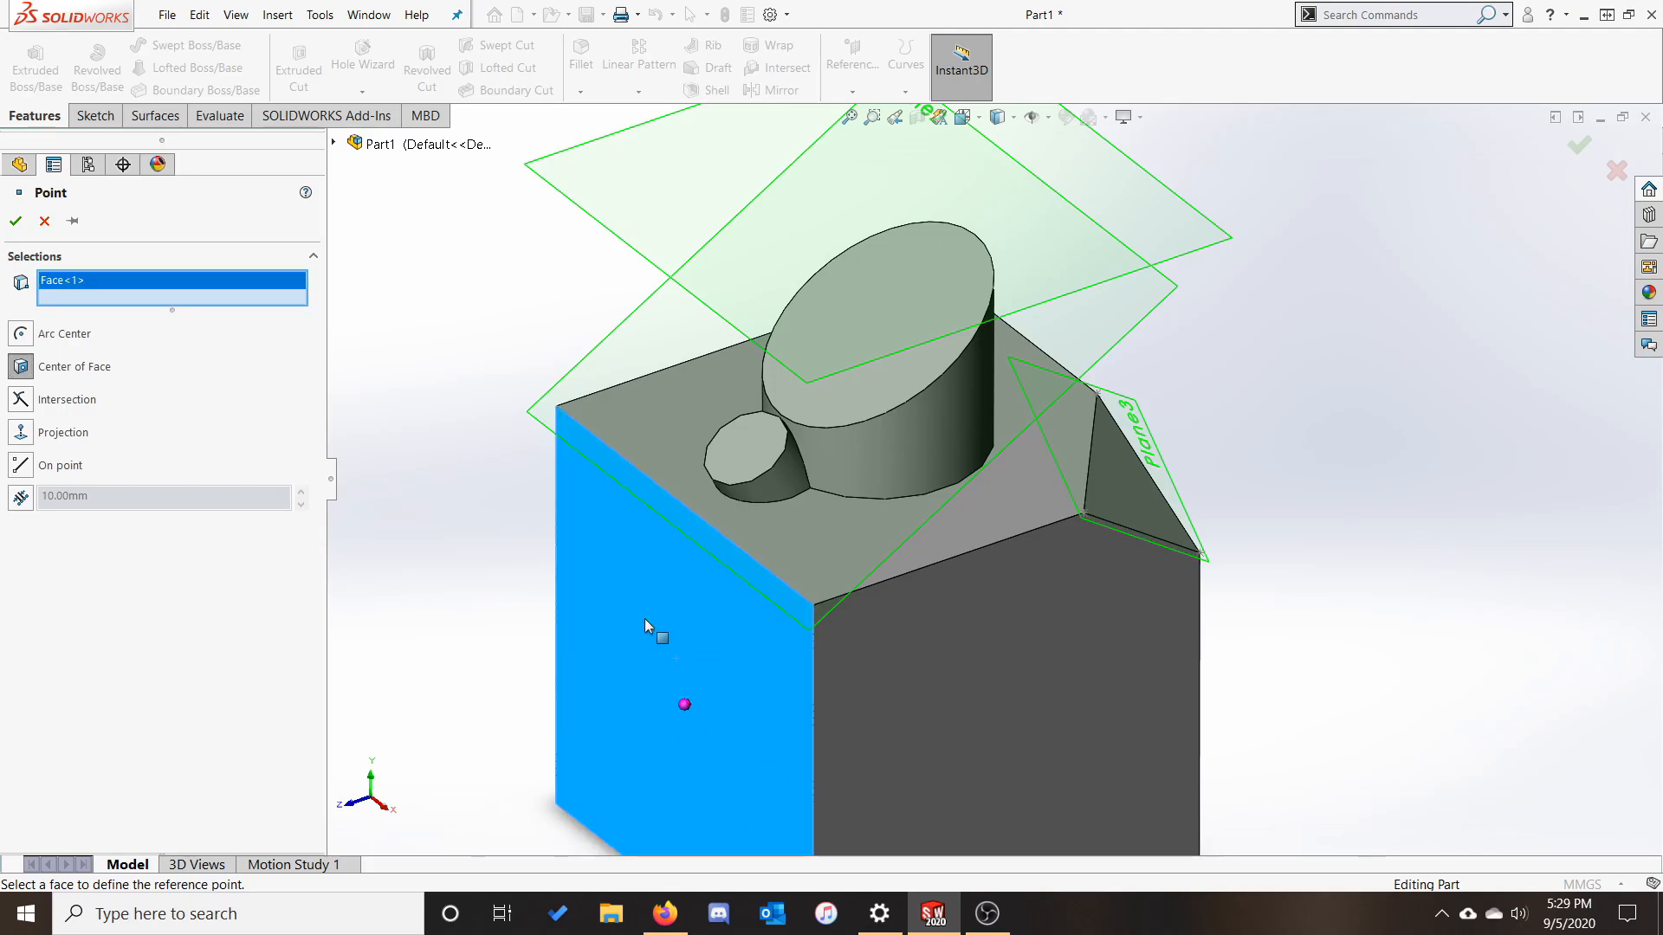
pyautogui.click(15, 221)
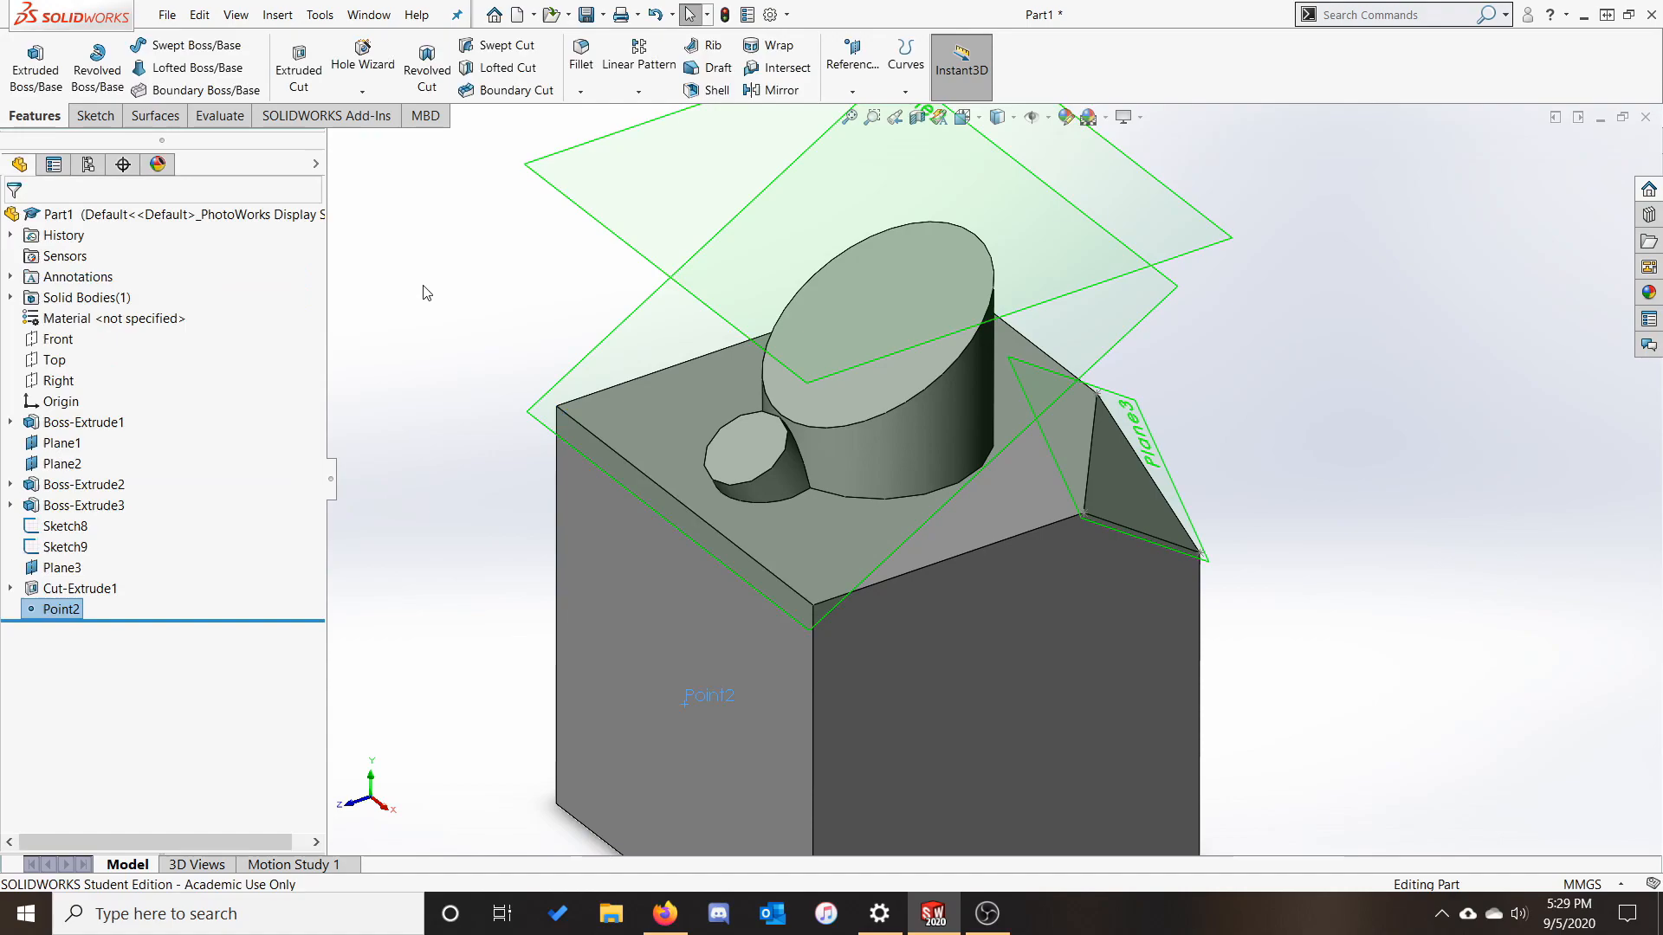
pyautogui.click(394, 314)
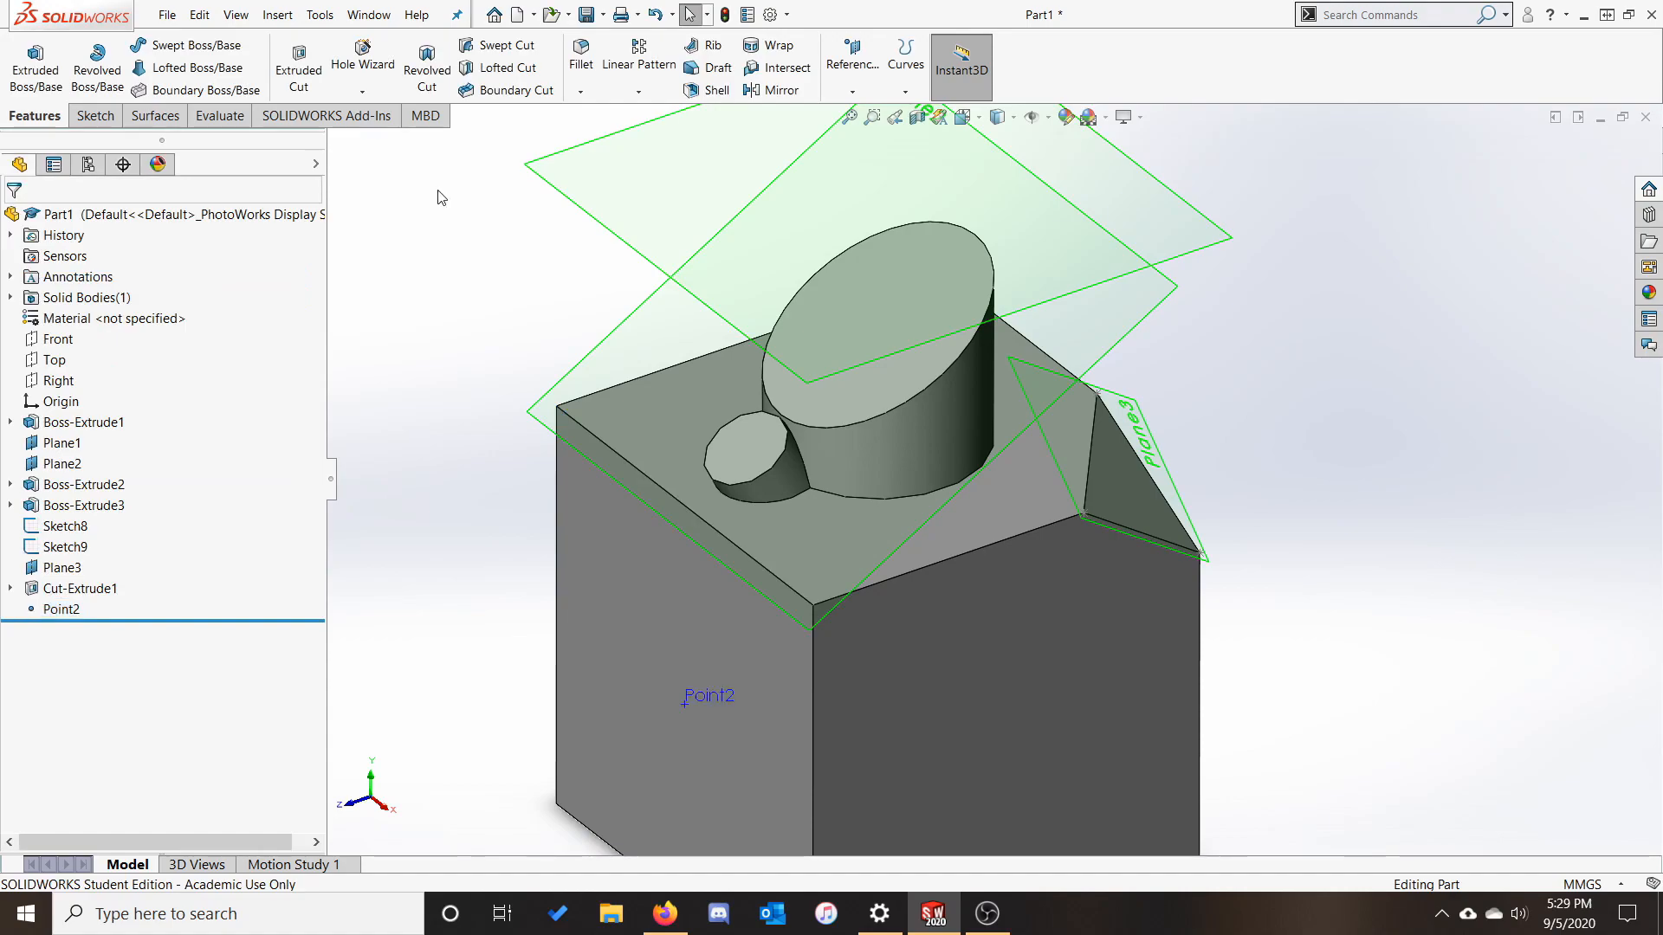
# Create a reference axis through the front face's center point, perpendicular to that face, using the Point and Face/Plane option.
pyautogui.click(852, 67)
pyautogui.click(866, 130)
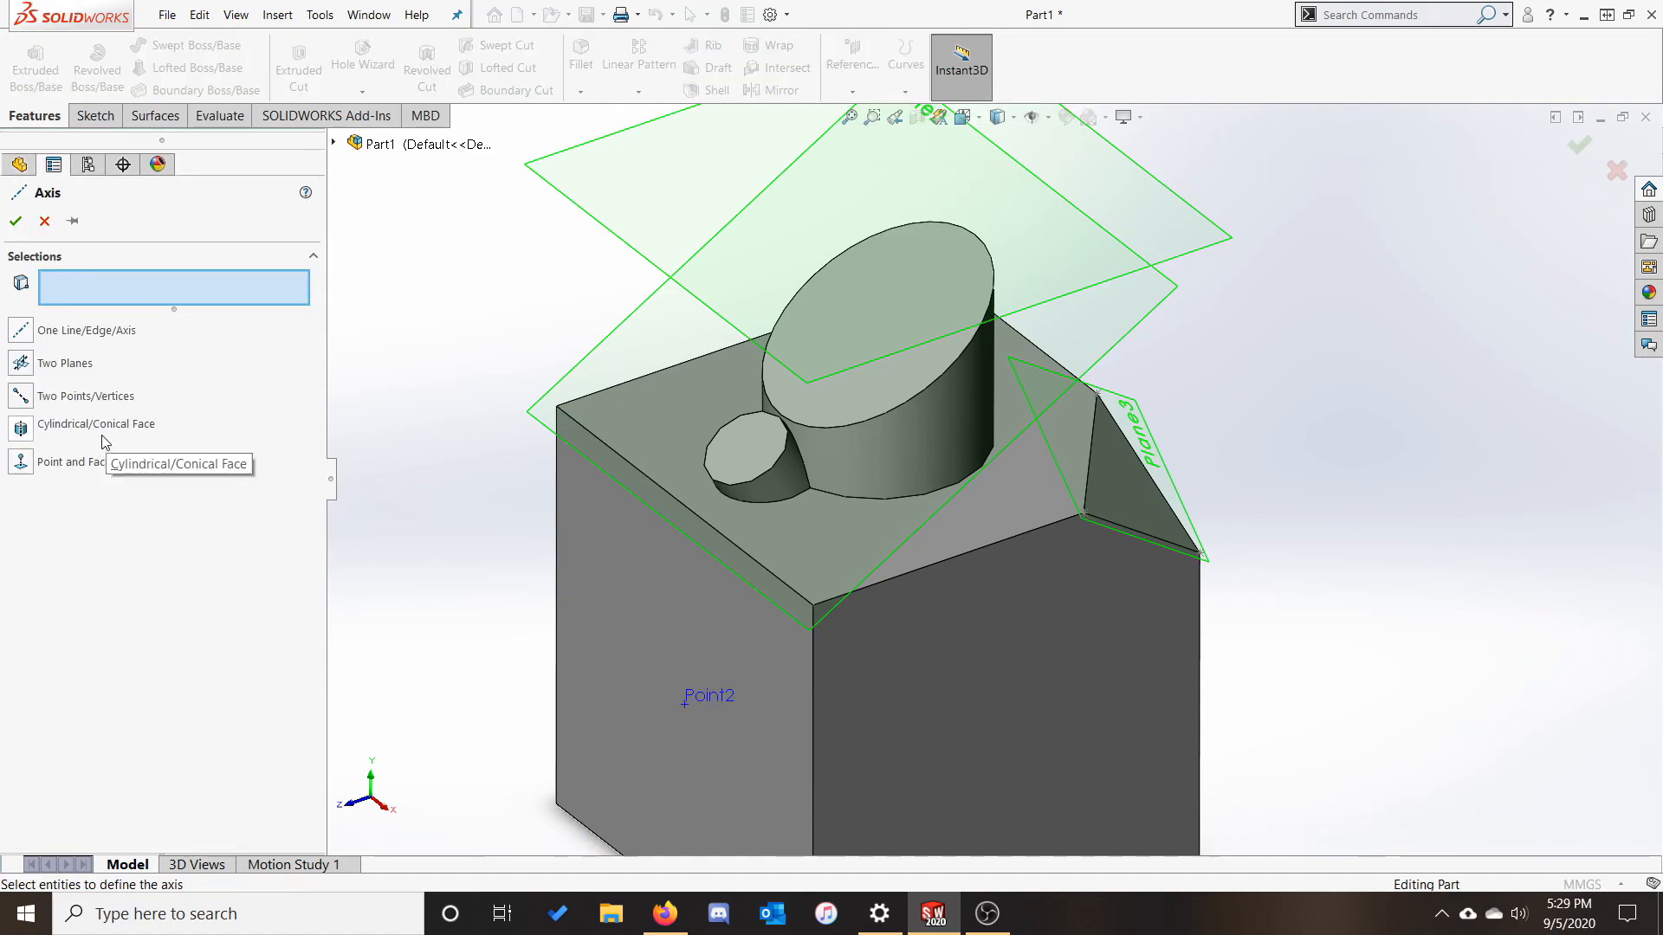
pyautogui.click(21, 463)
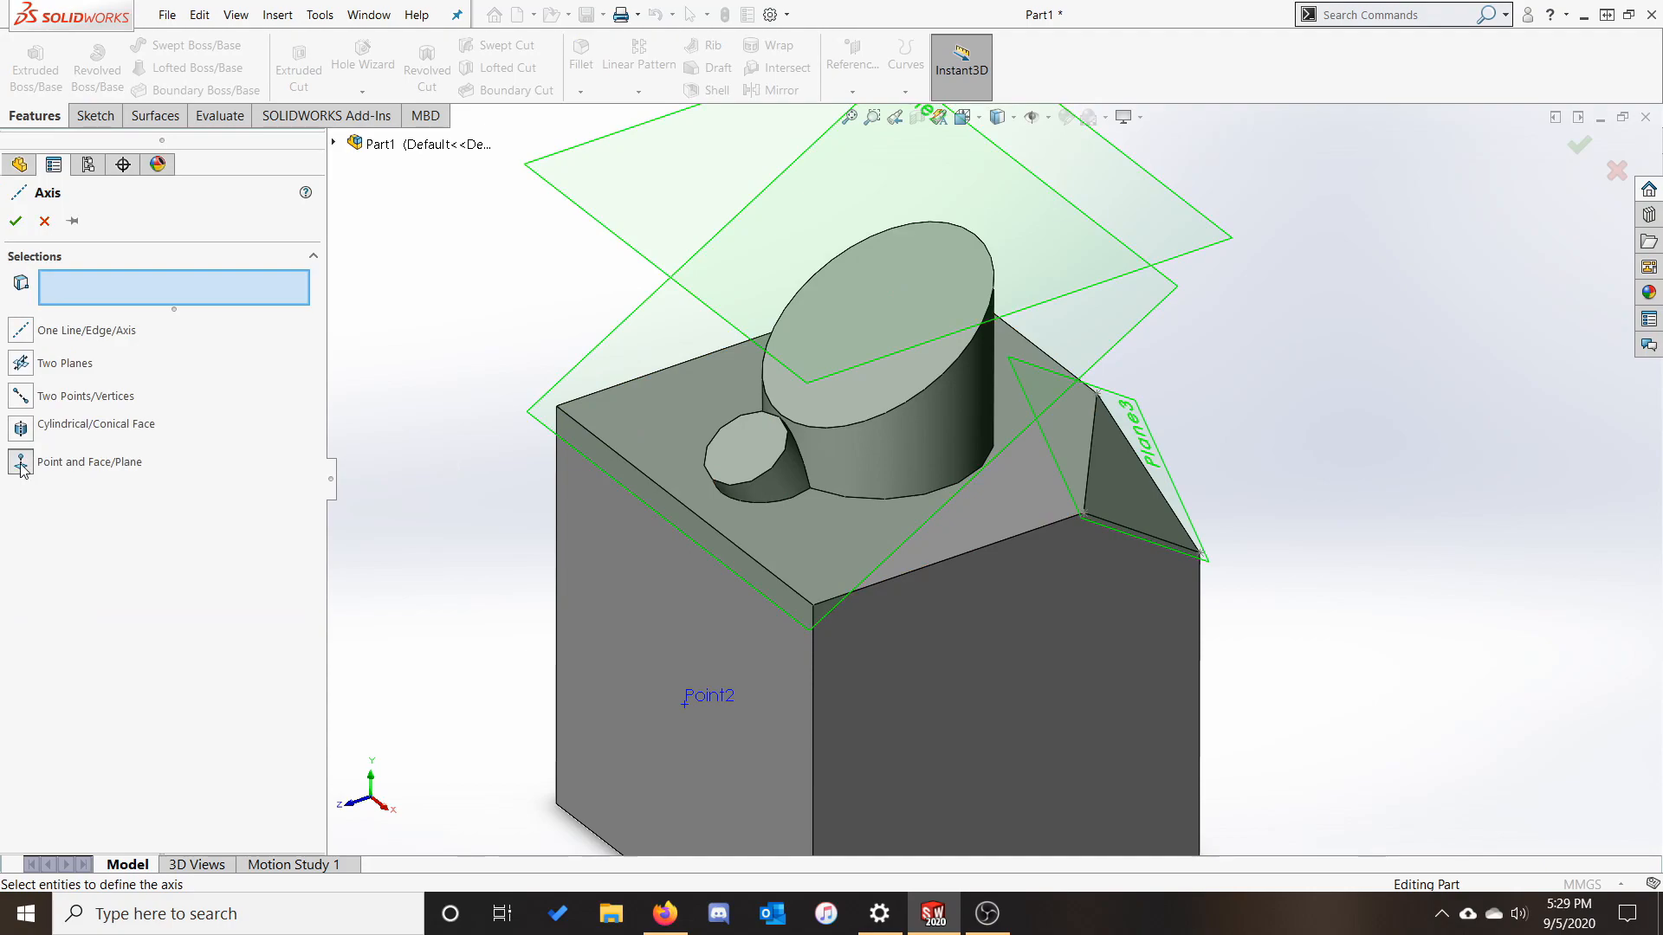
pyautogui.click(751, 647)
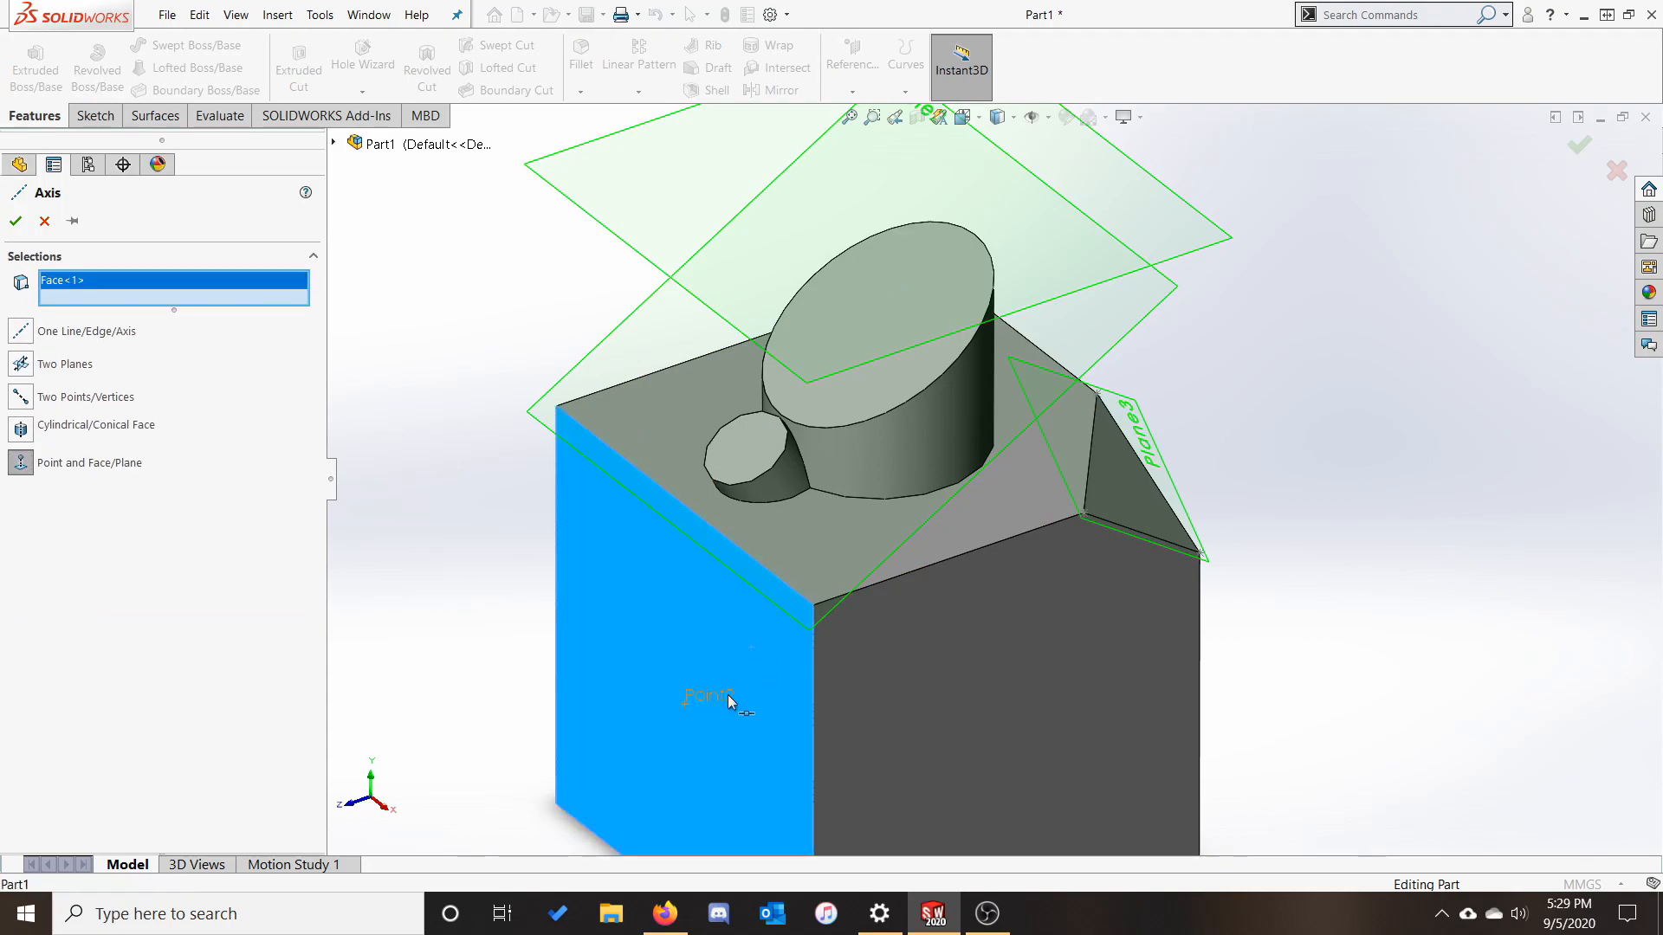
pyautogui.click(685, 708)
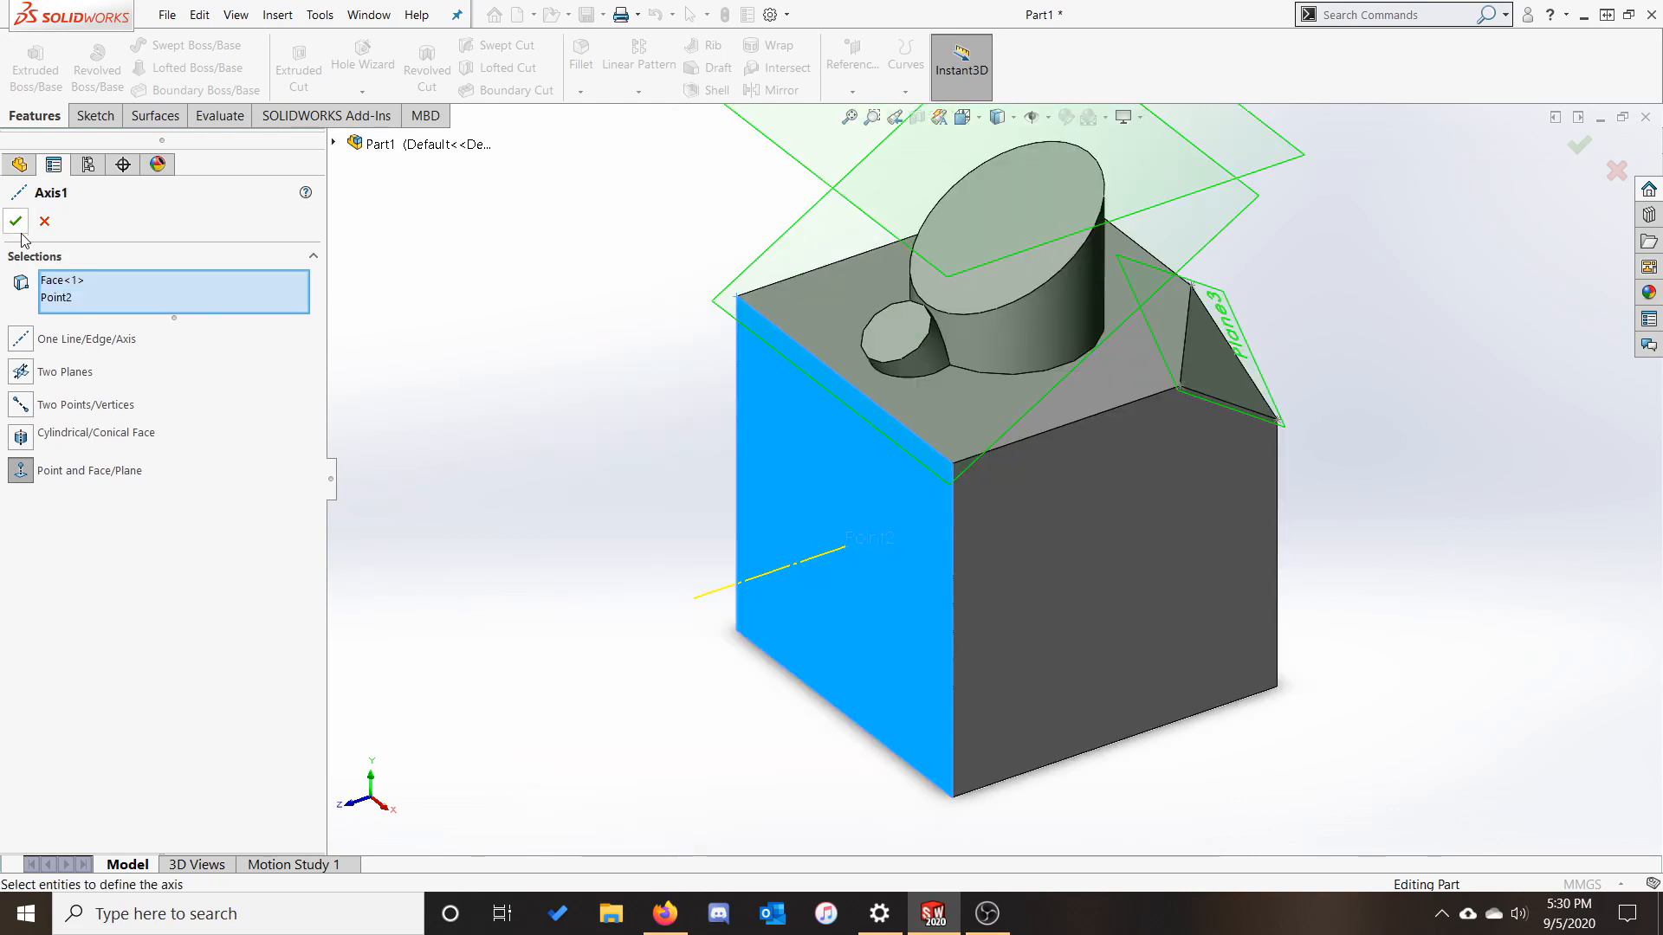
pyautogui.click(16, 221)
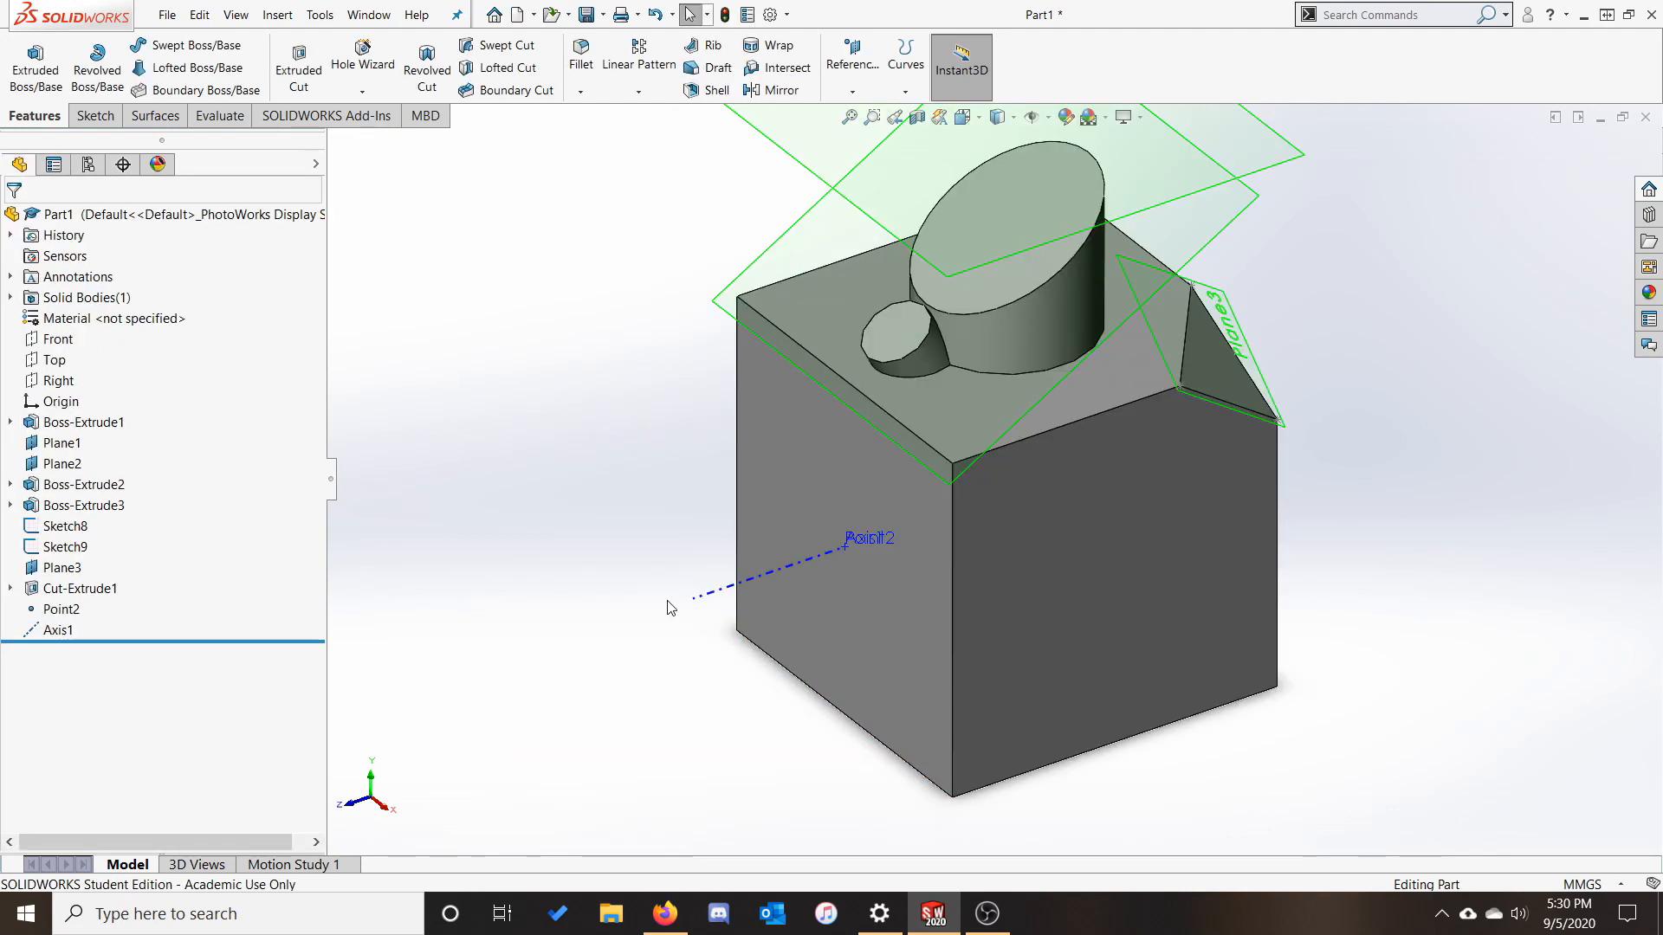
# Shift the reference axis's displayed extent outward along its line, away from the cube's front face.
pyautogui.click(713, 596)
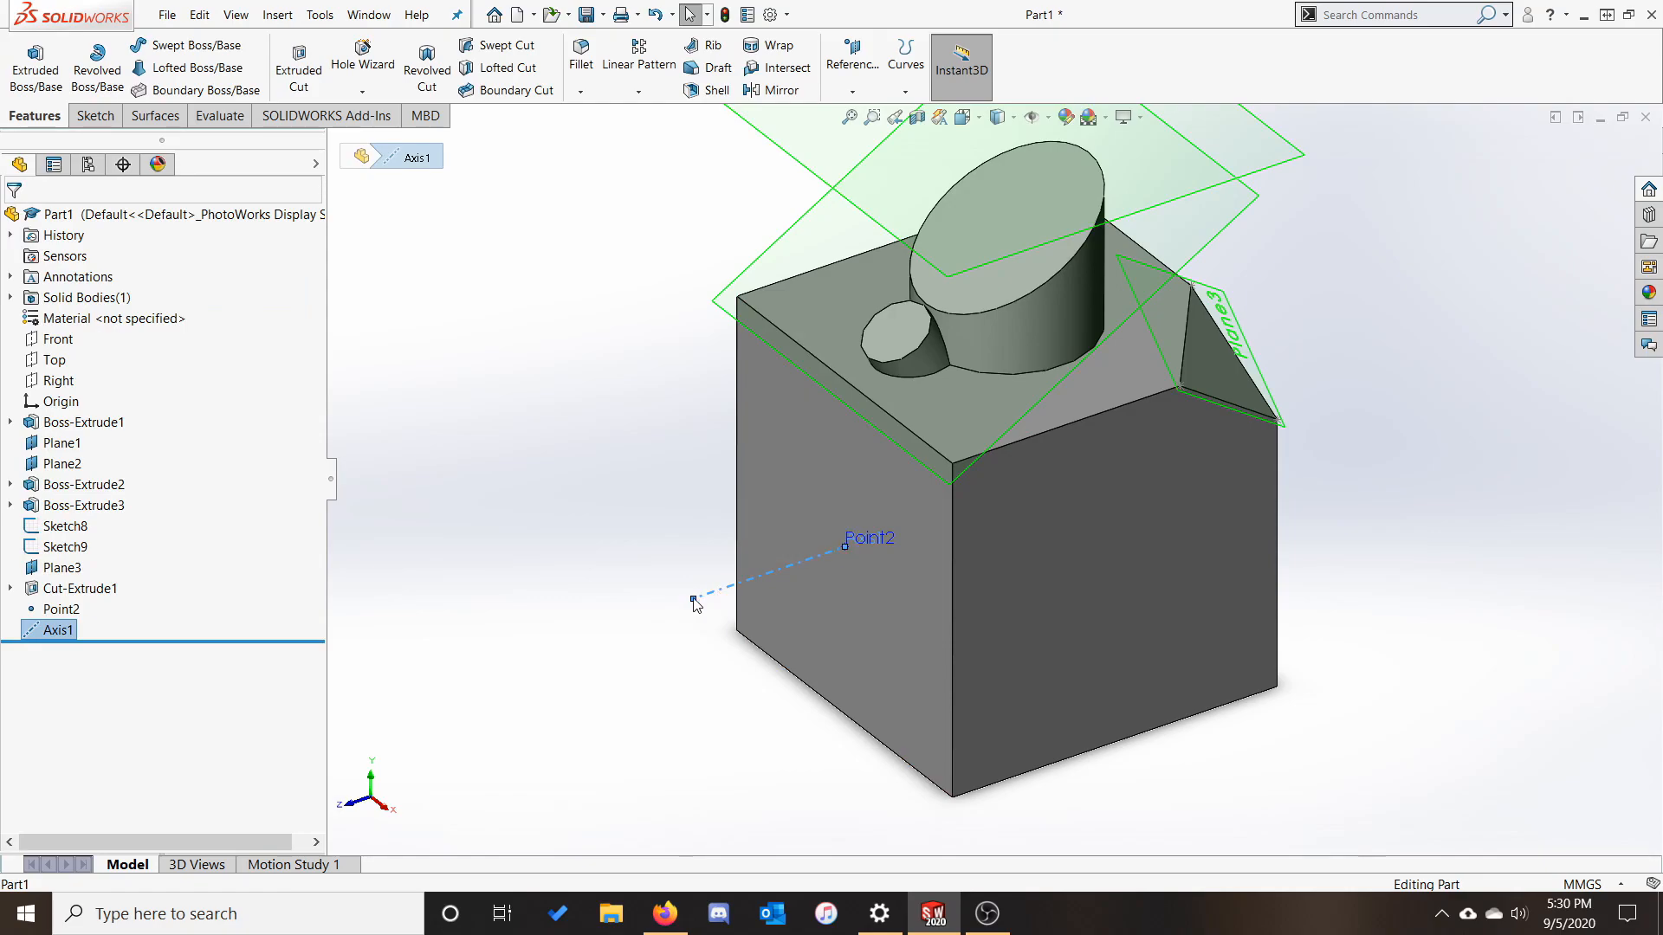
pyautogui.moveTo(691, 599); pyautogui.dragTo(682, 710)
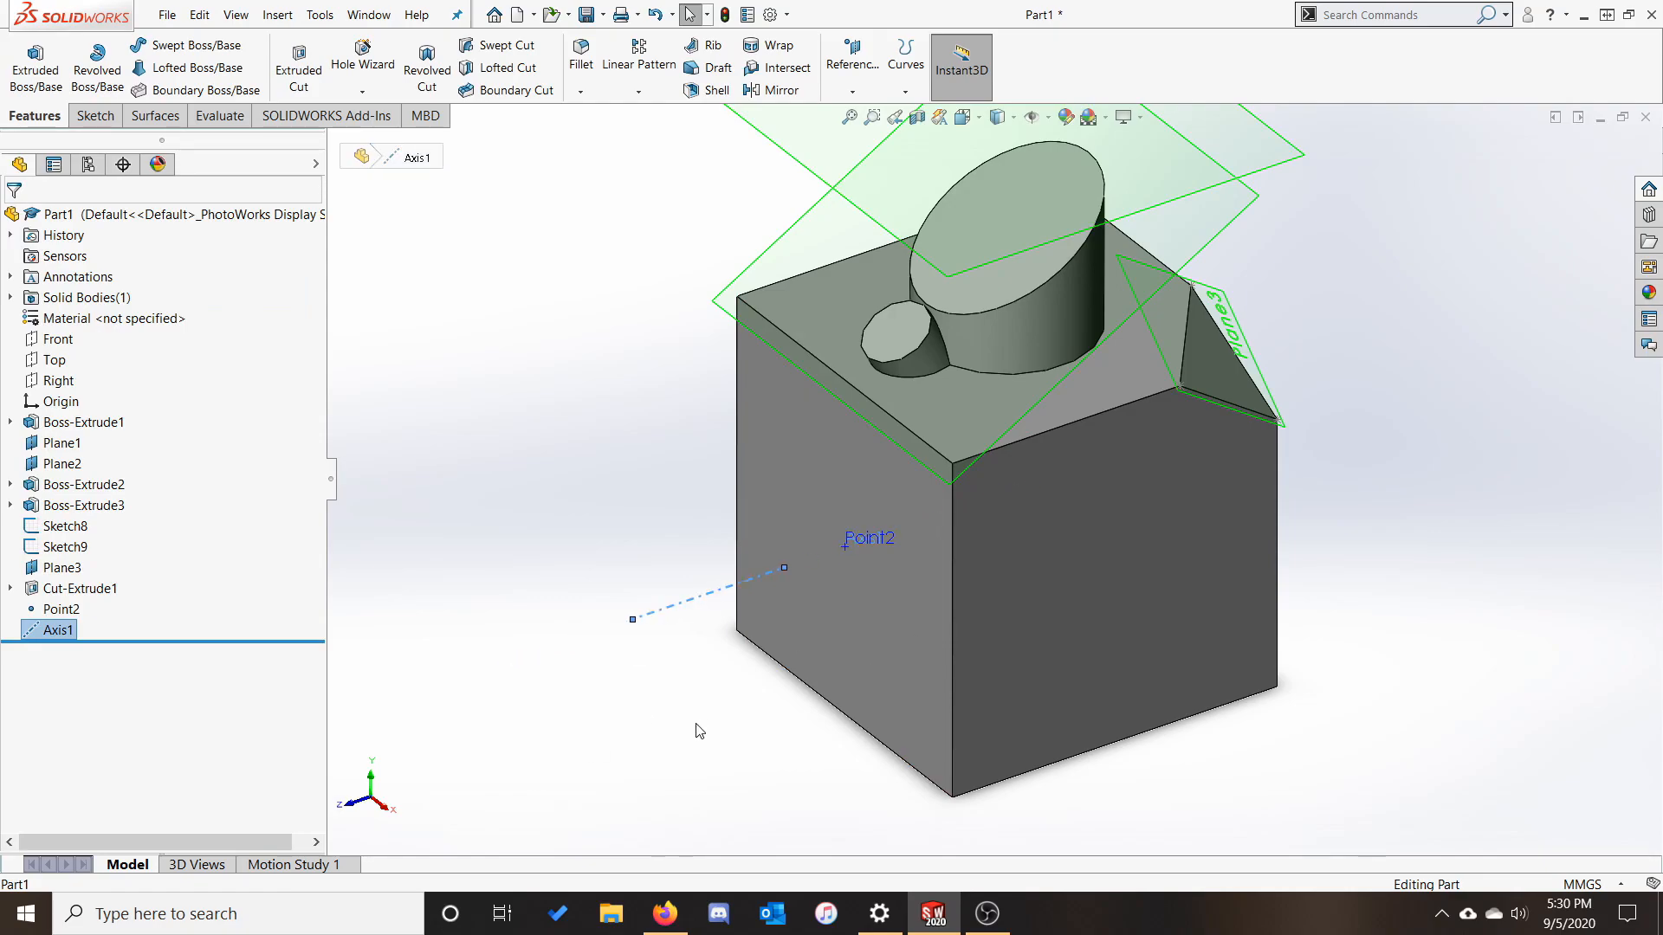
pyautogui.click(742, 773)
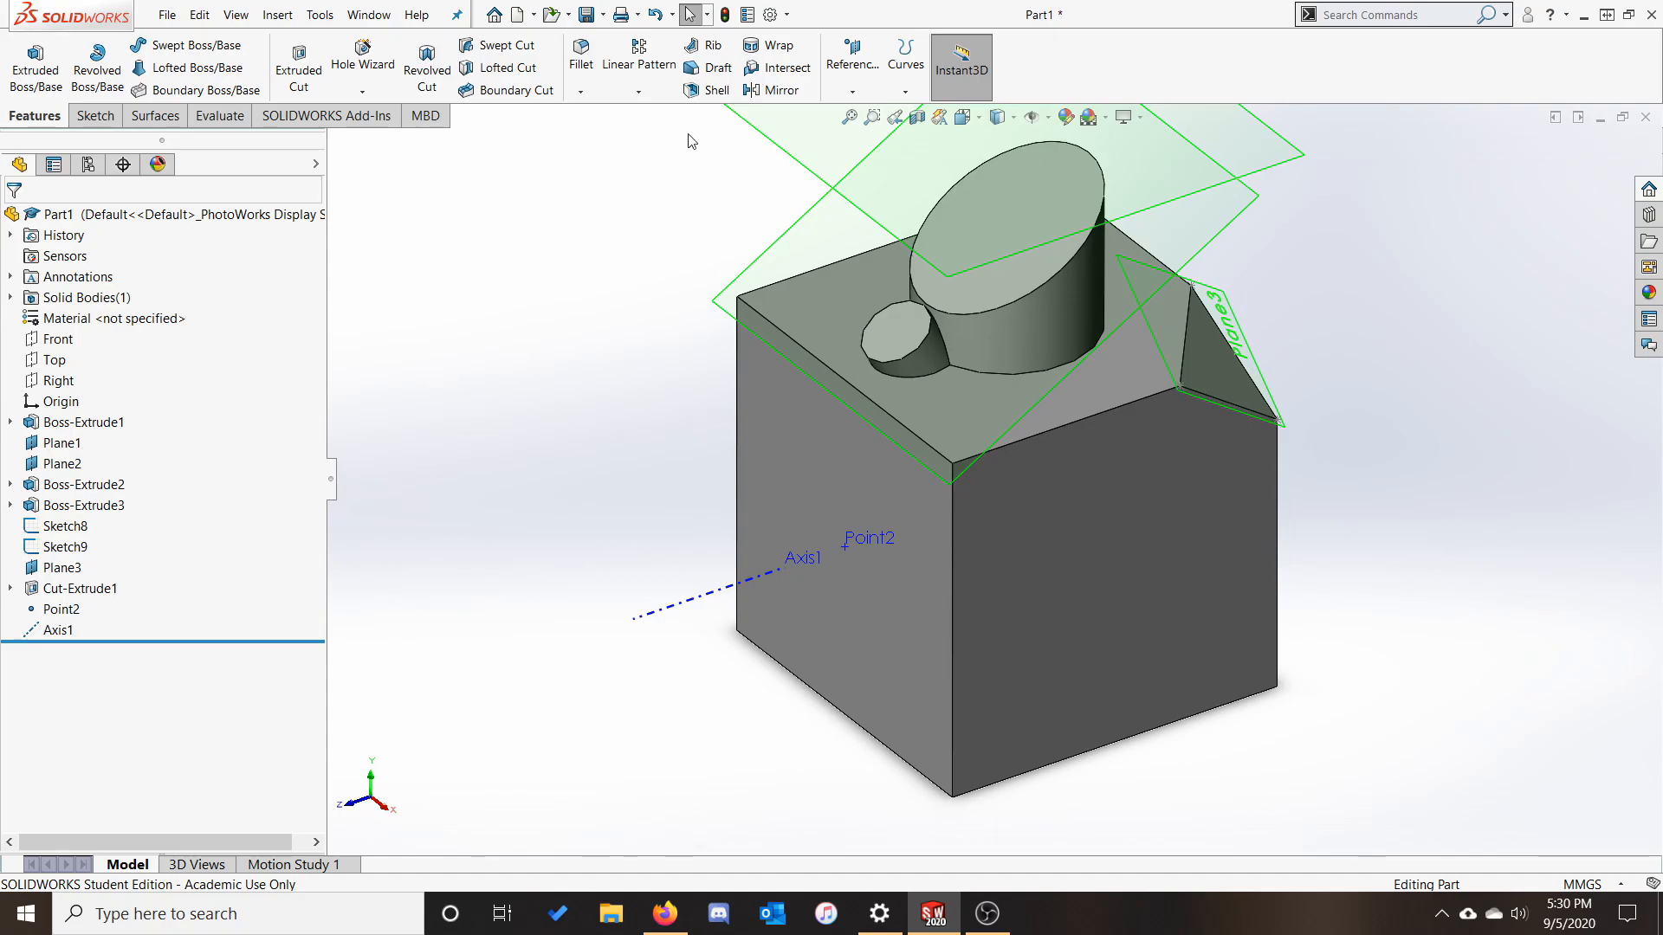
# Create a reference plane through the new axis, angled 20 degrees to the cube's top face.
pyautogui.click(867, 69)
pyautogui.click(867, 113)
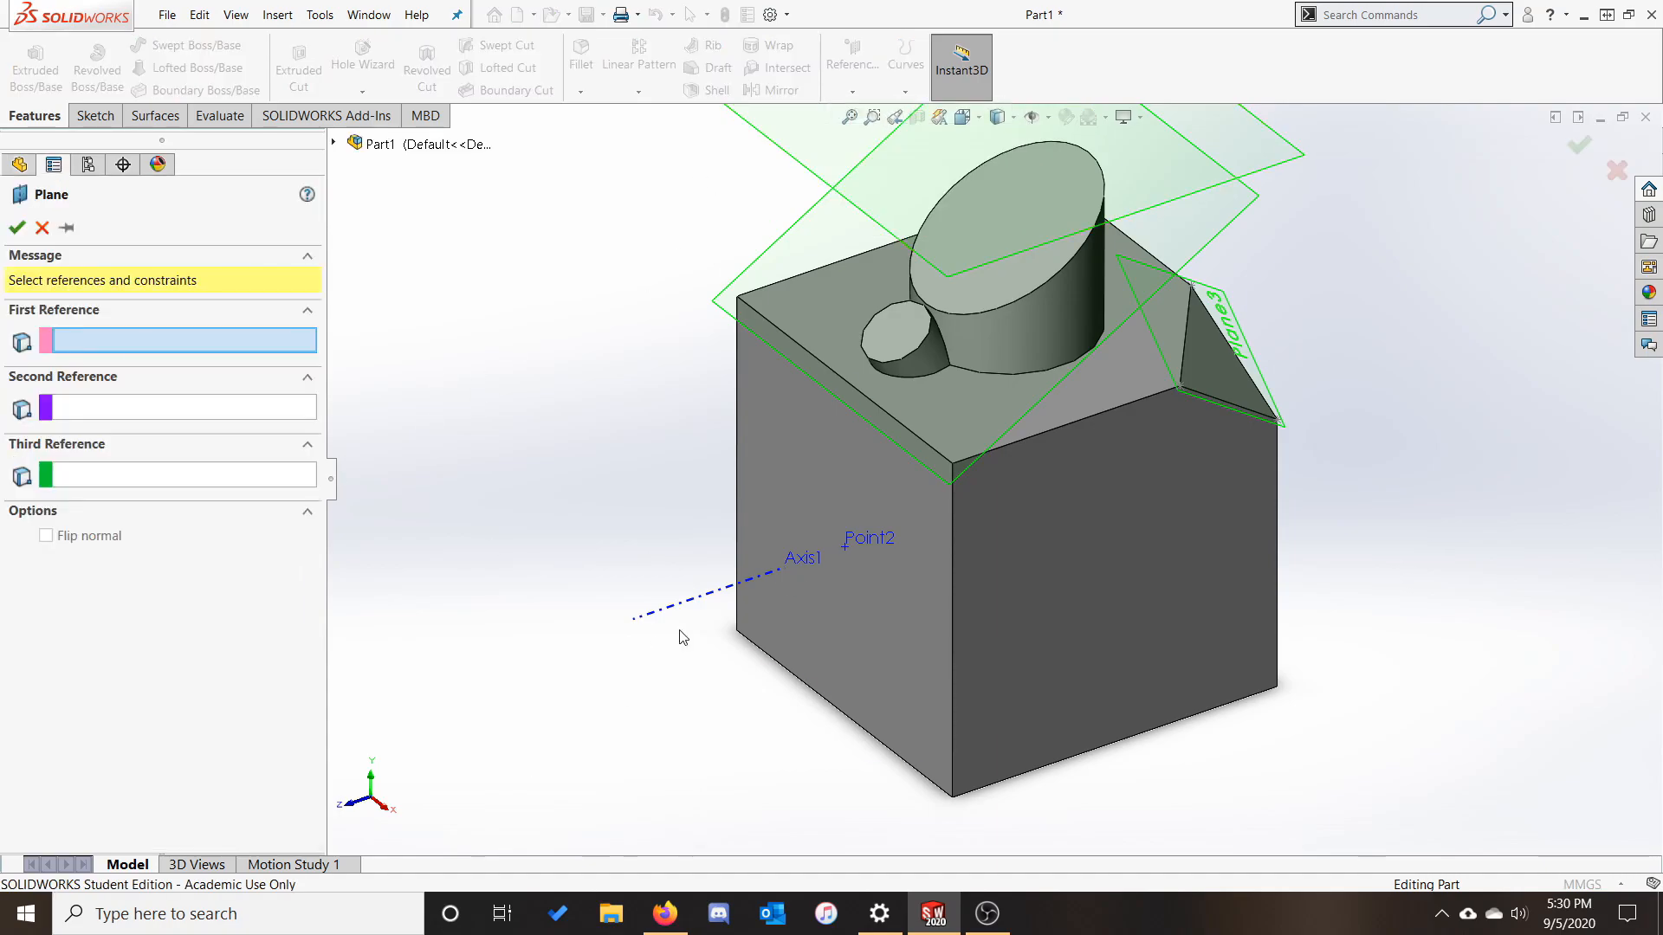
pyautogui.click(726, 600)
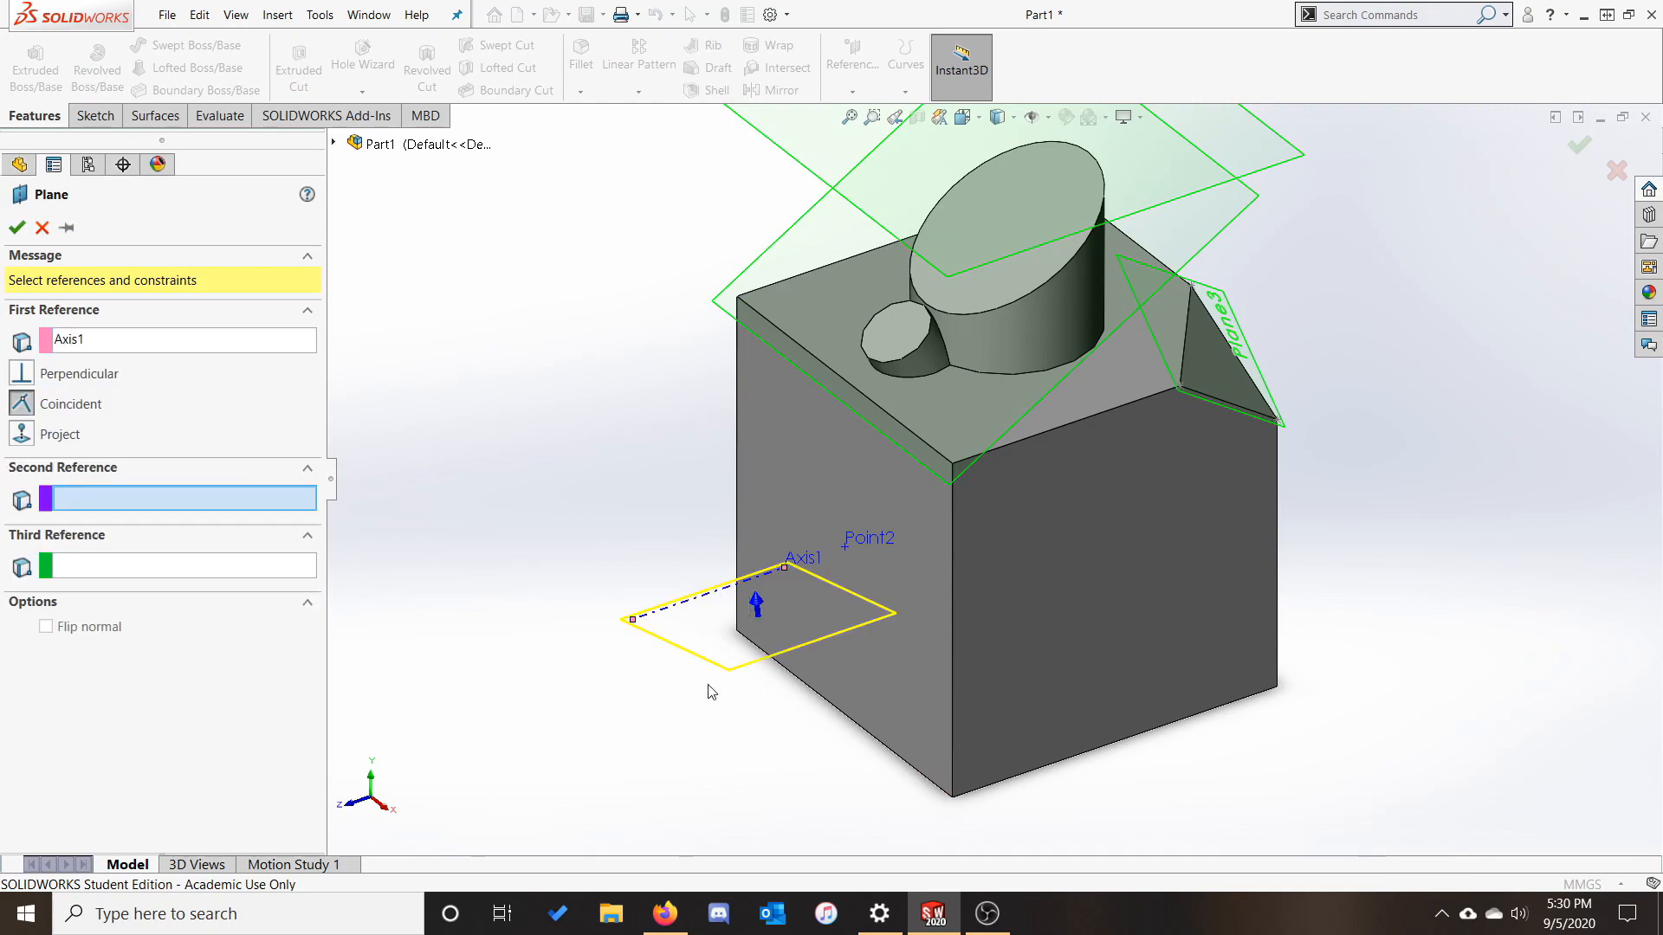
pyautogui.click(977, 420)
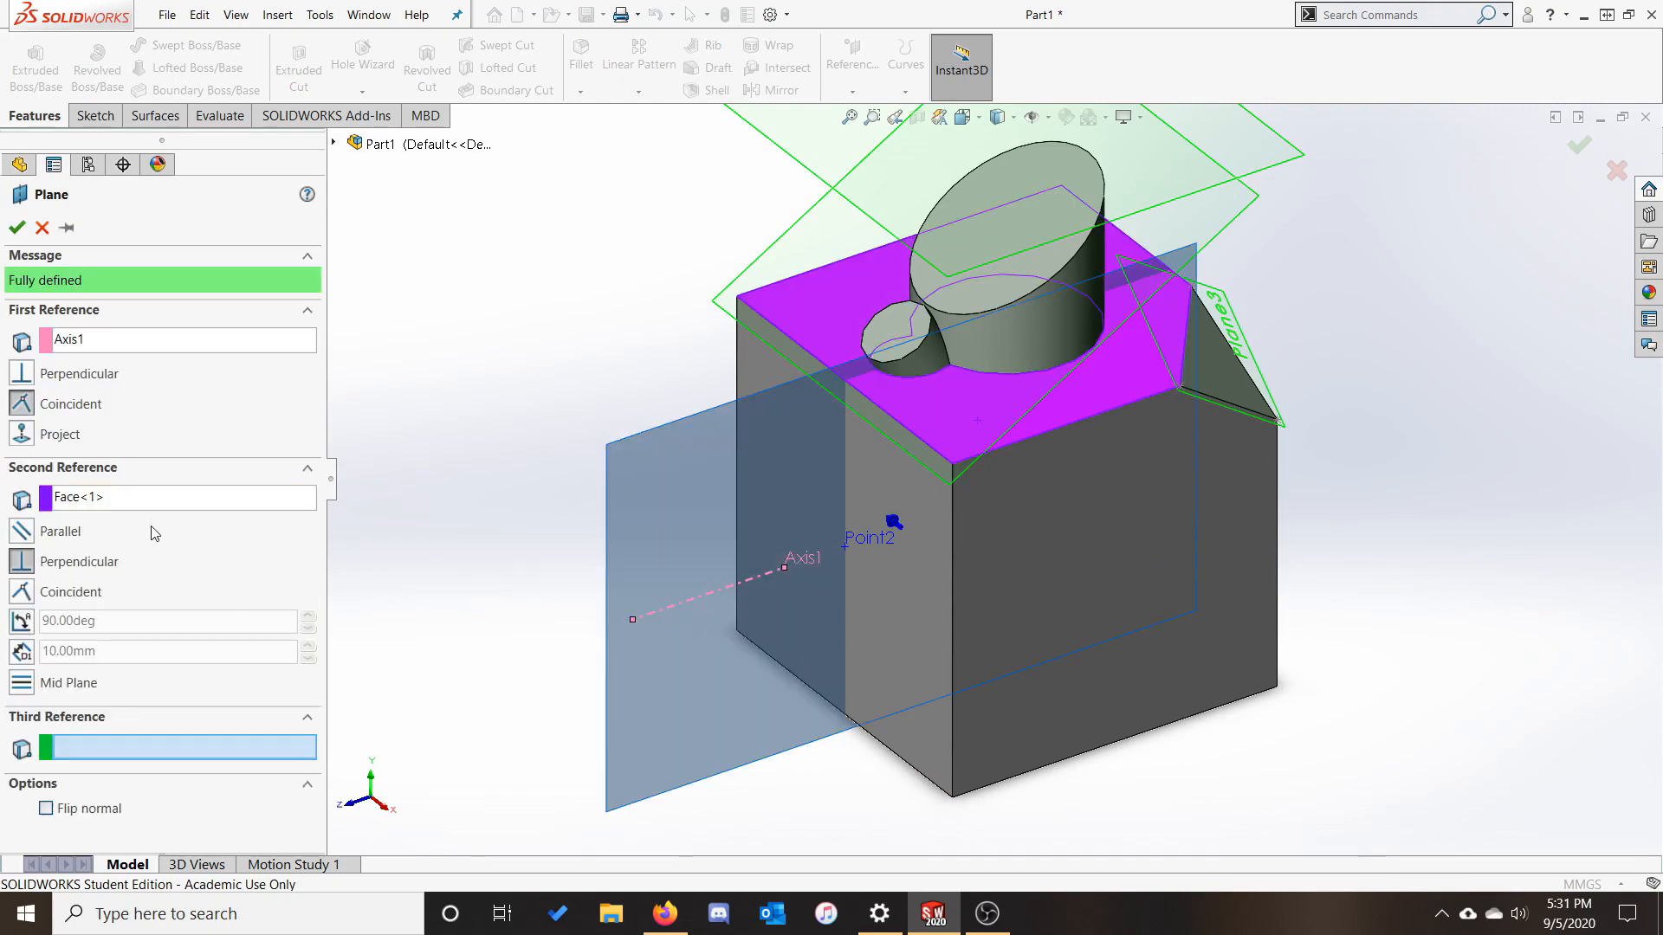
pyautogui.click(22, 620)
pyautogui.doubleClick(130, 620)
pyautogui.write('20')
pyautogui.press('Return')
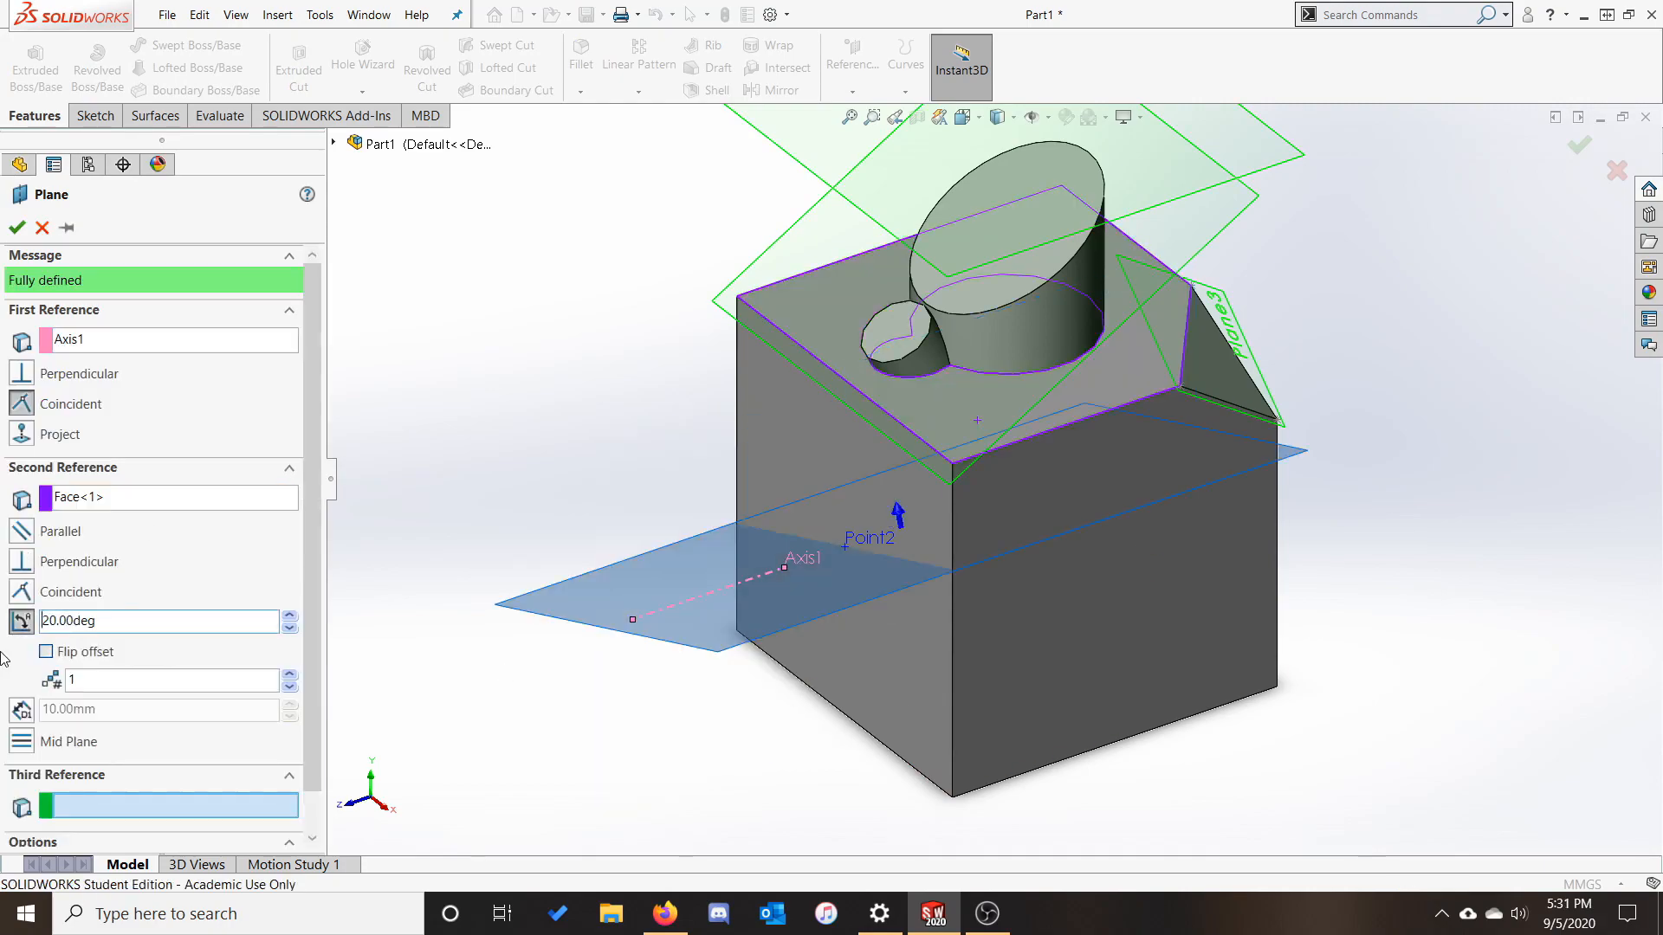
pyautogui.click(17, 227)
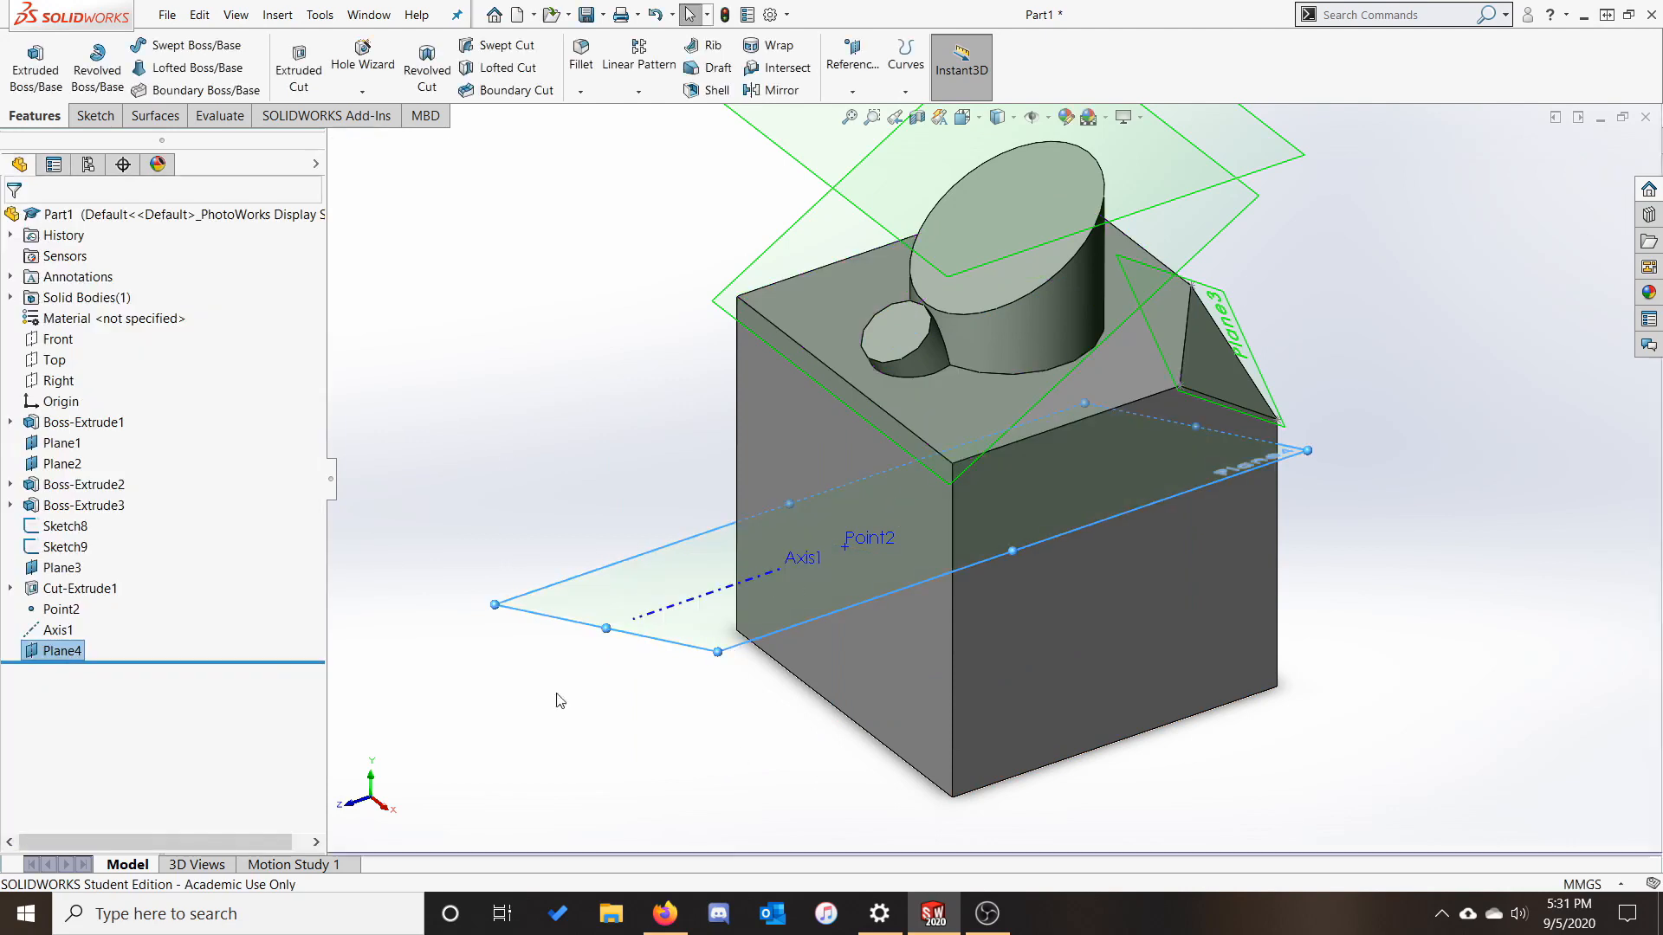
pyautogui.moveTo(612, 799); pyautogui.dragTo(642, 765, button='middle')
pyautogui.click(568, 781)
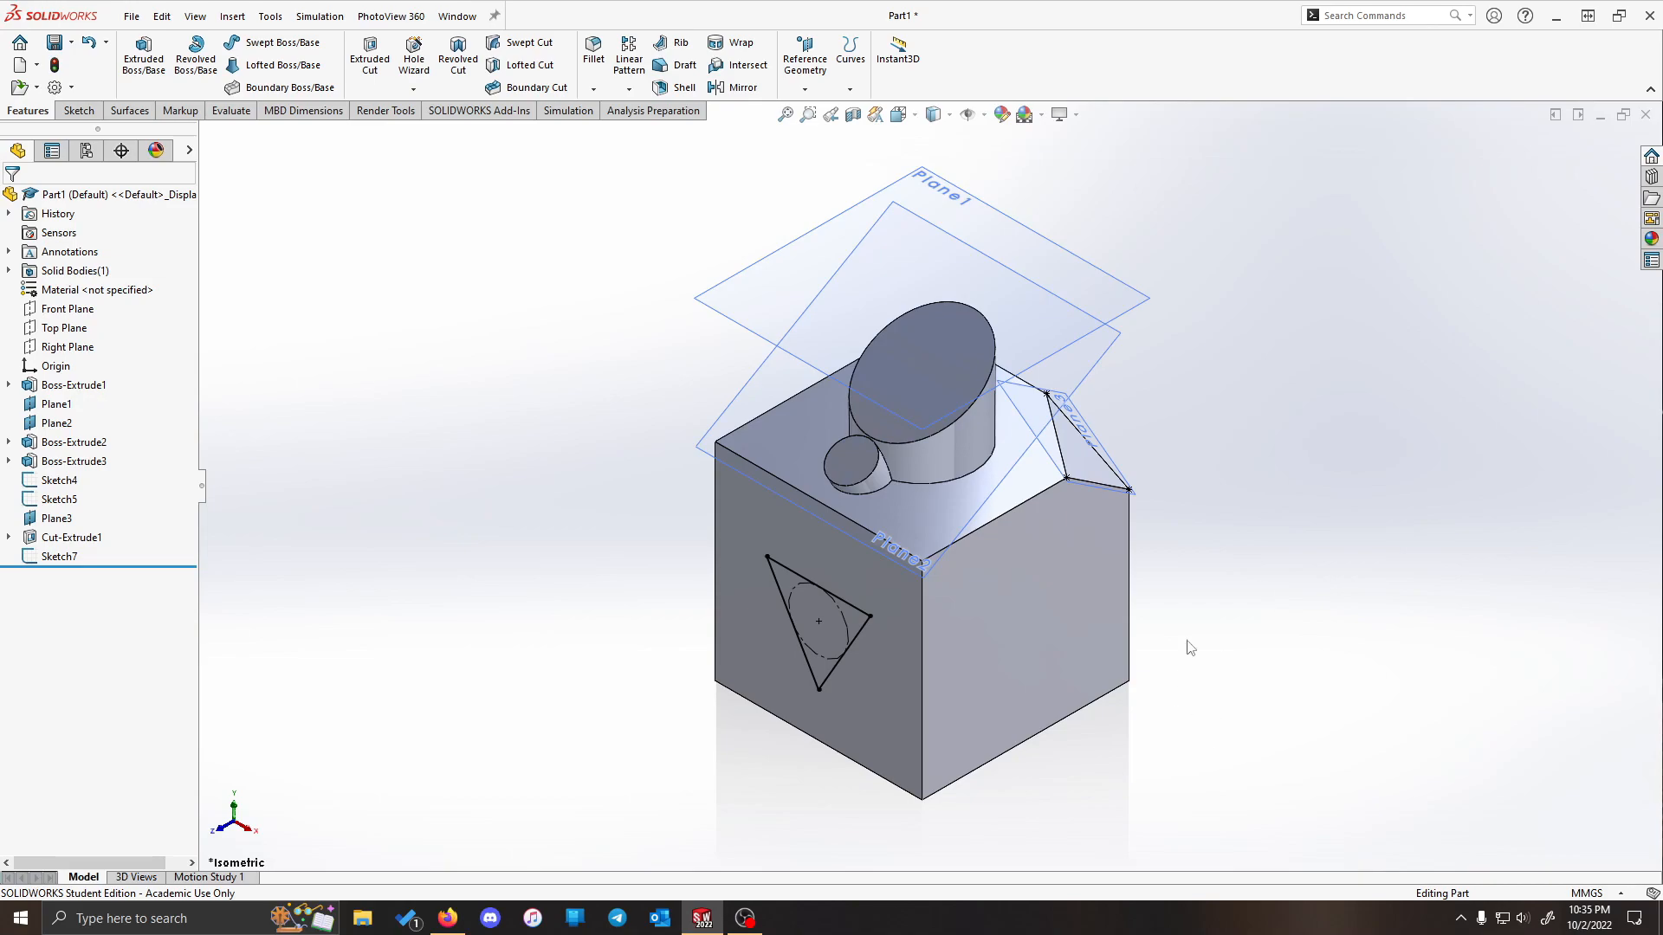
# Create a coordinate system positioned numerically at X 0, Y 0, Z -10 mm and rotated 20 degrees about X.
pyautogui.click(804, 61)
pyautogui.click(853, 153)
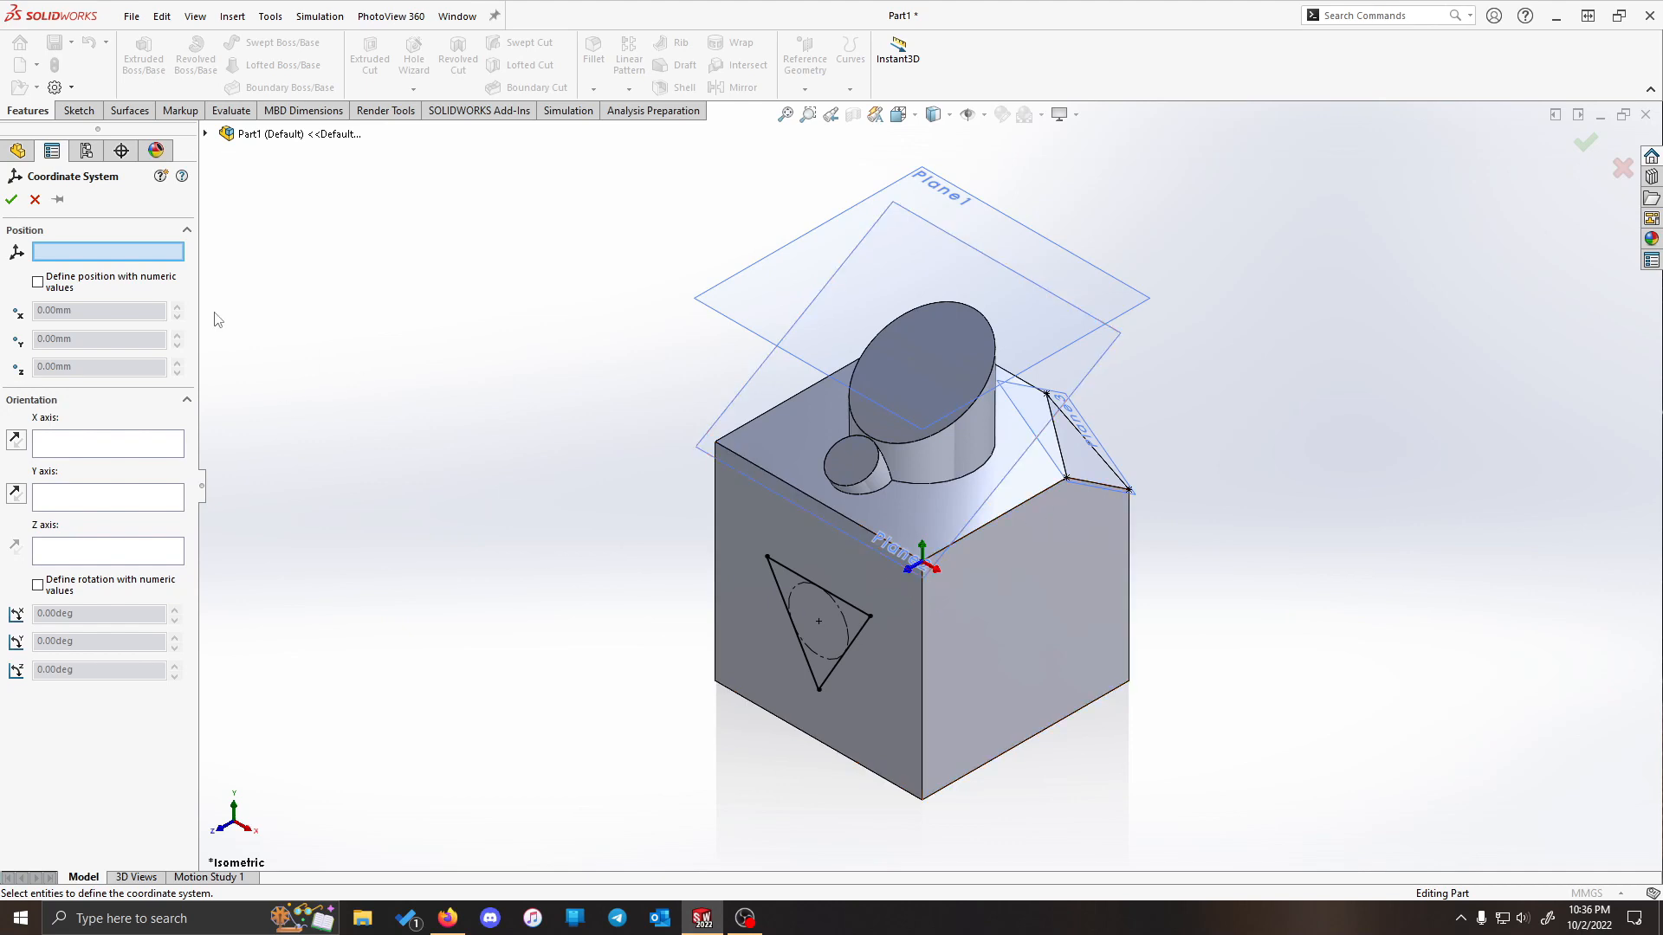
pyautogui.click(61, 288)
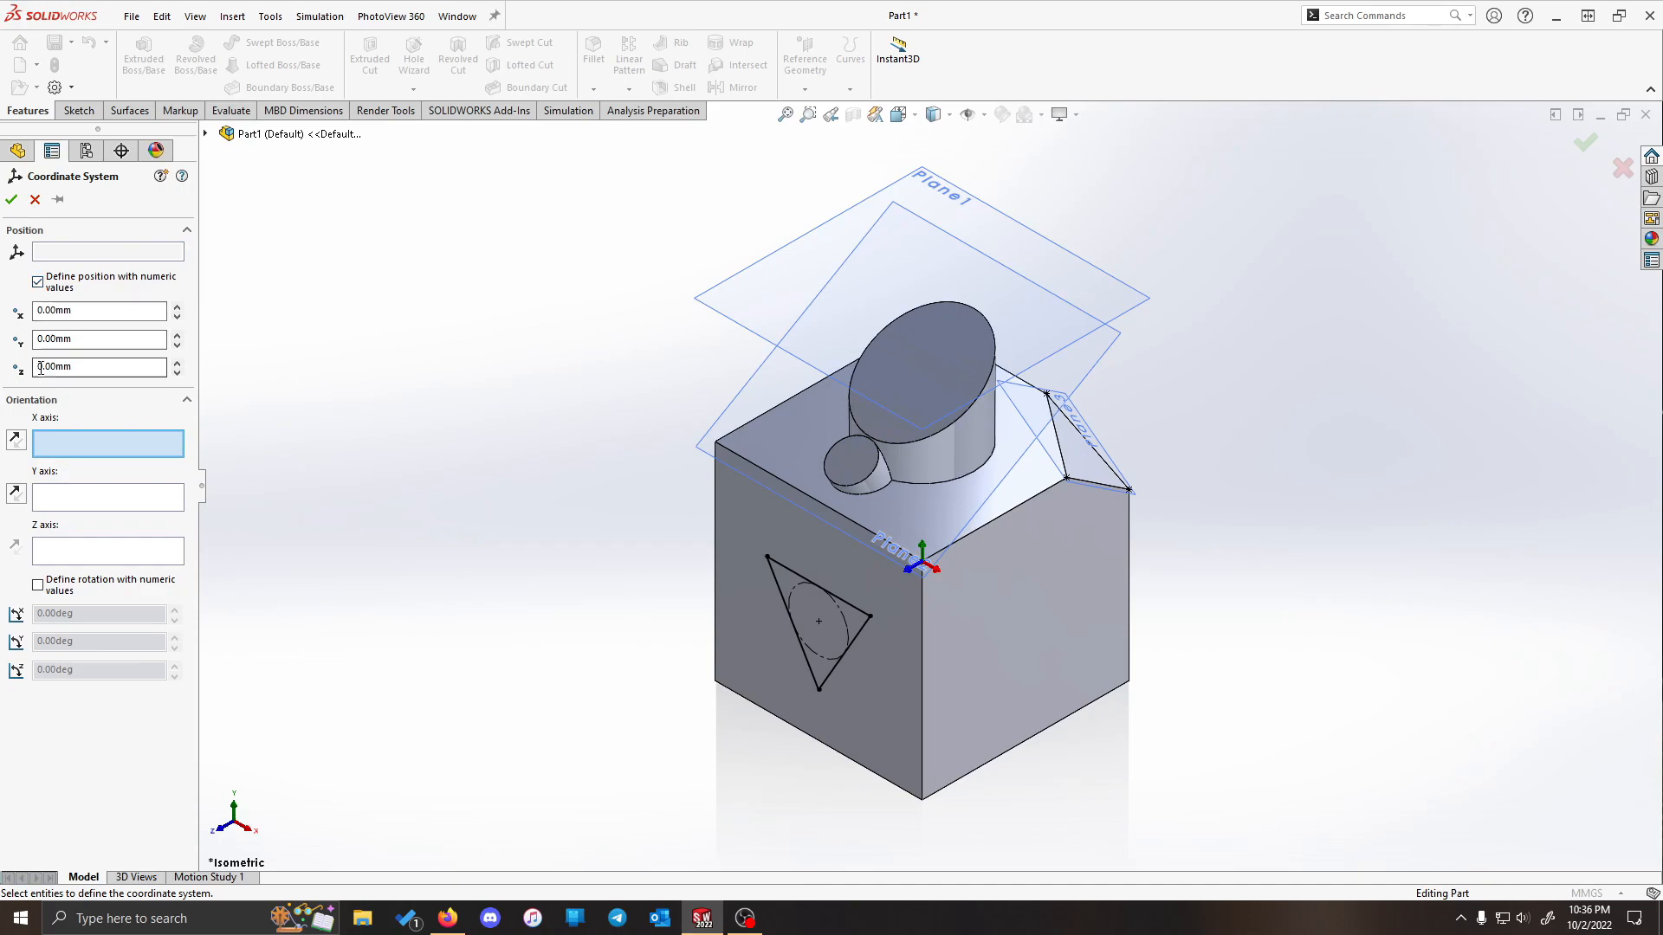
pyautogui.scroll(-1, 100, 367)
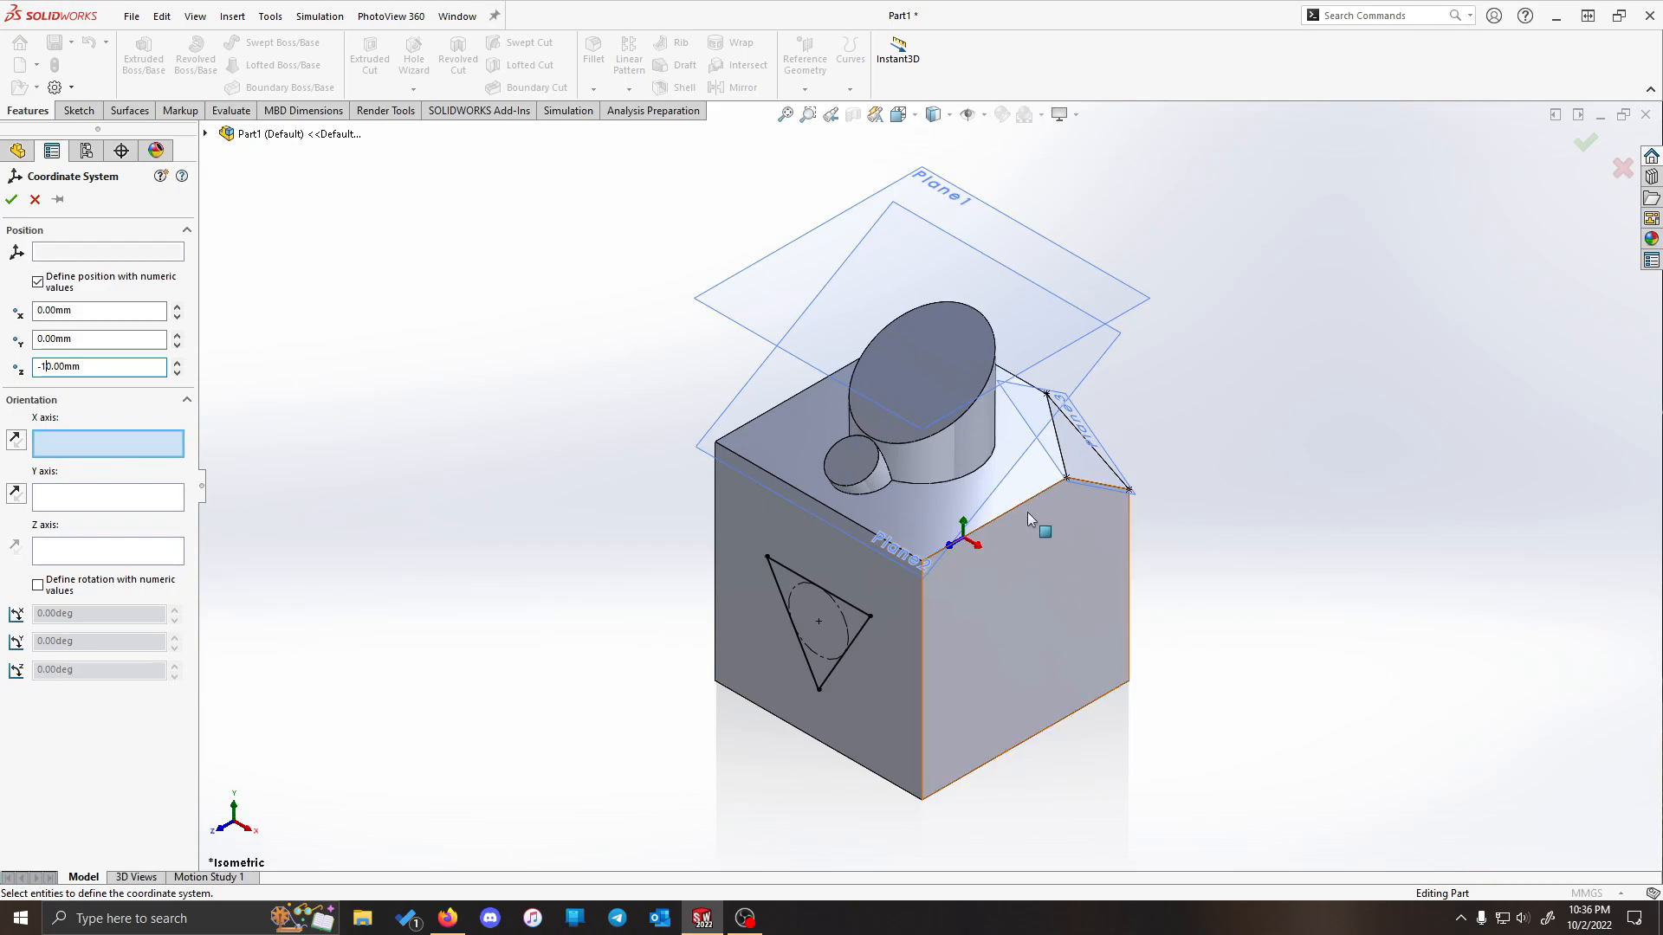
pyautogui.moveTo(1264, 678); pyautogui.dragTo(1192, 612, button='middle')
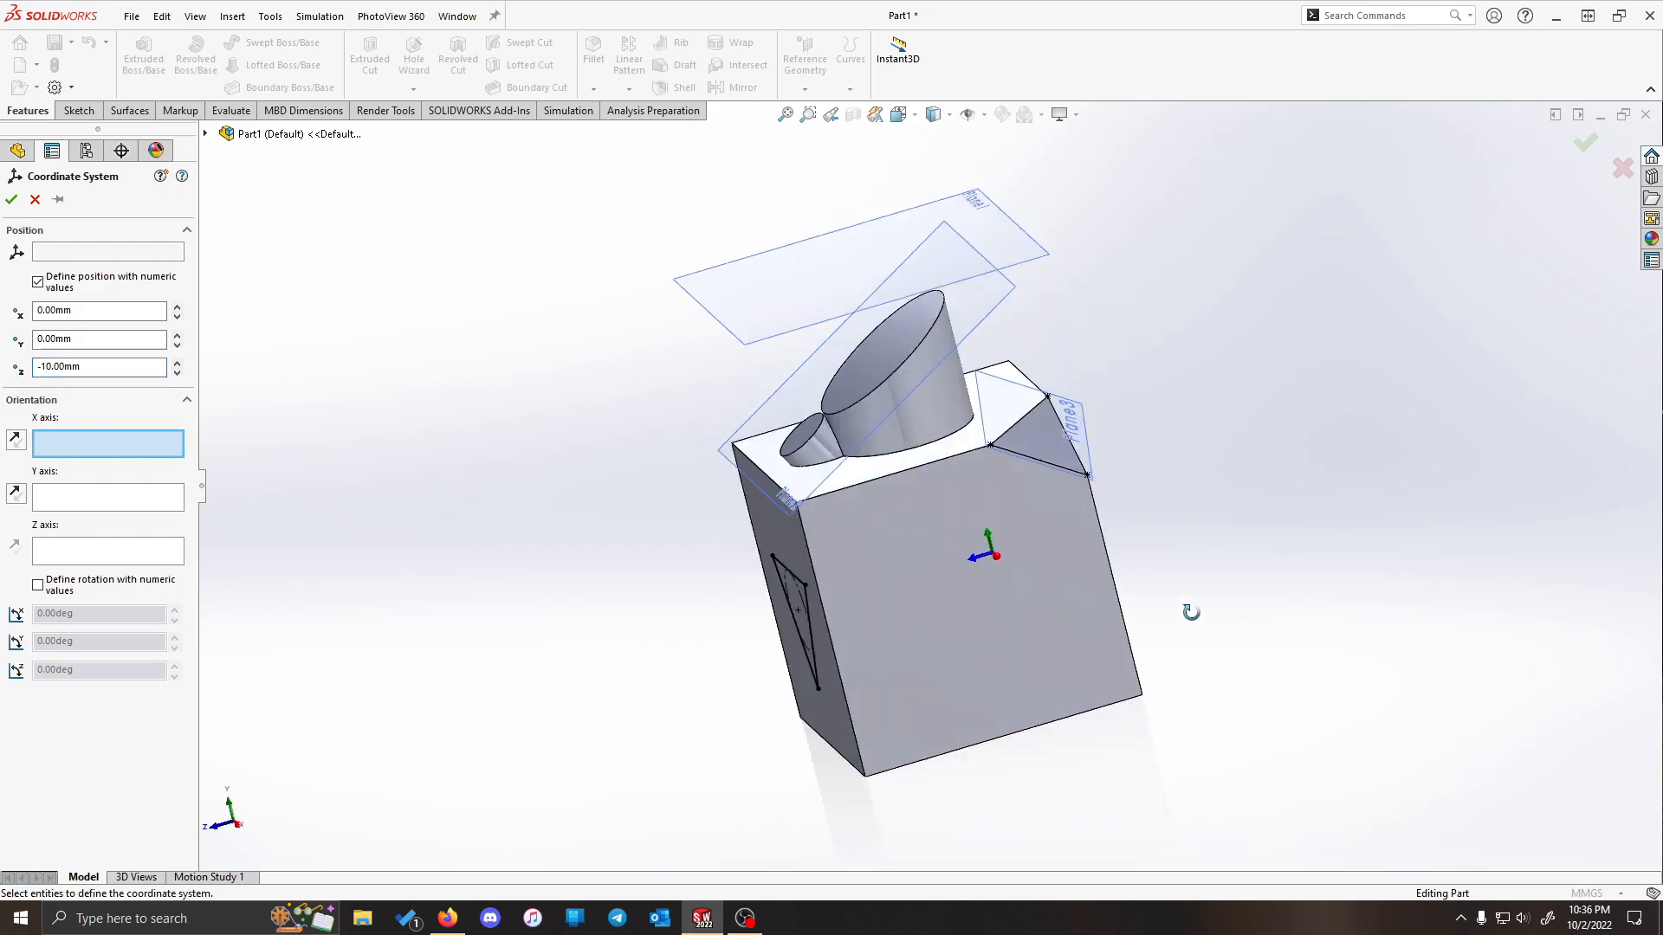
pyautogui.click(40, 587)
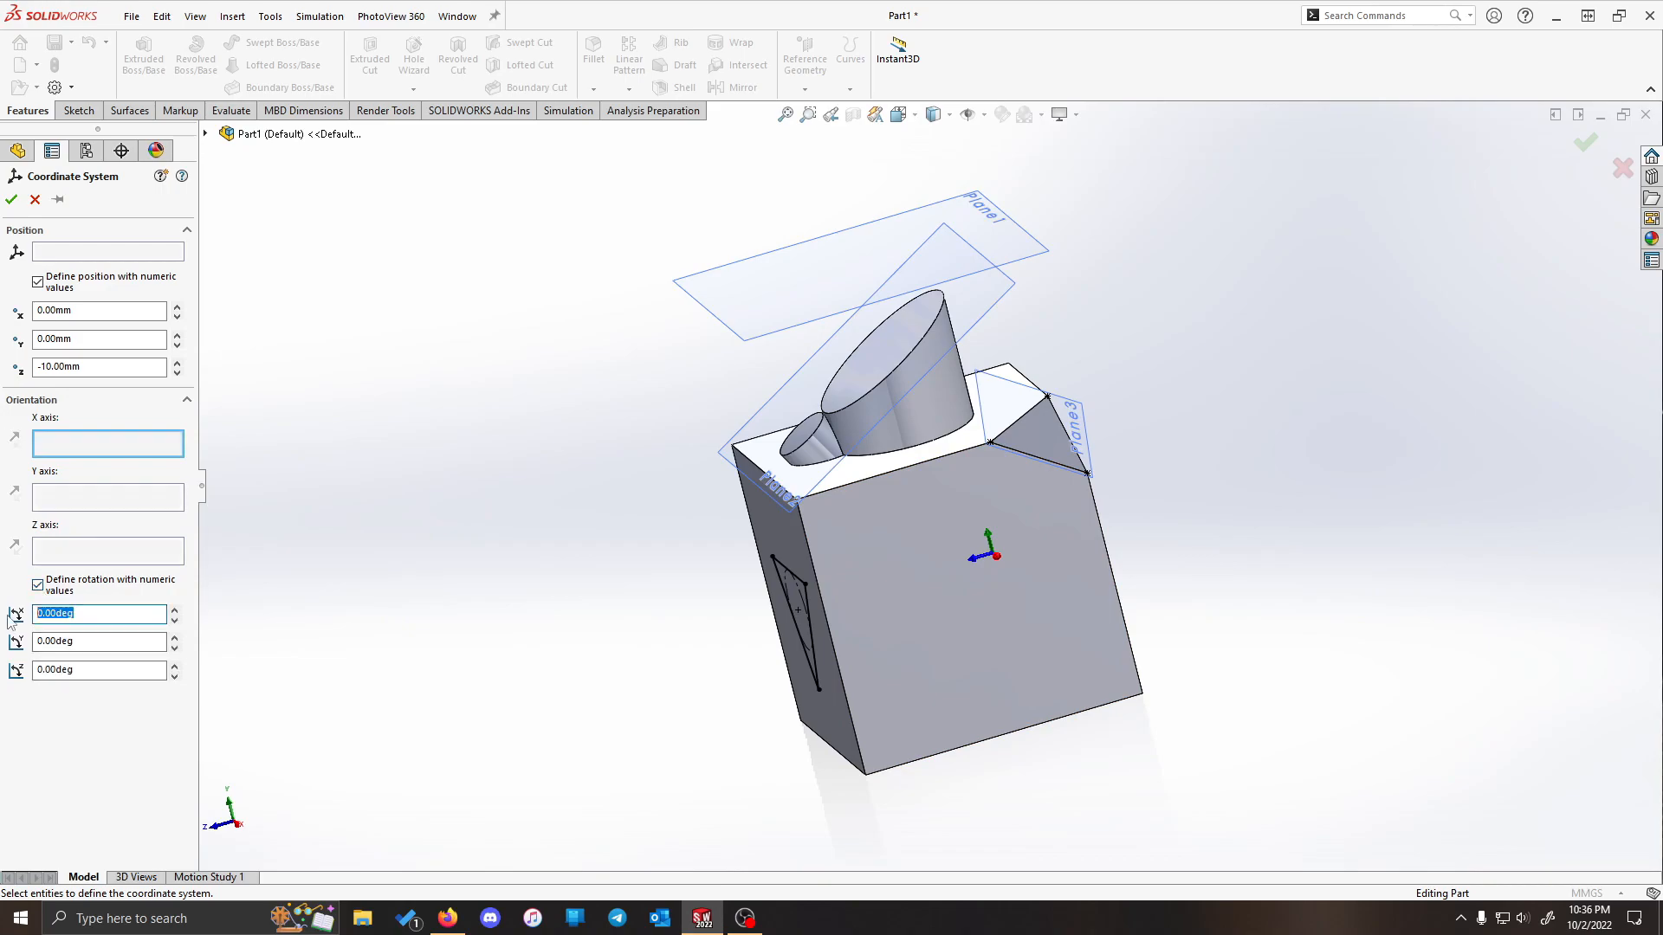
pyautogui.write('20')
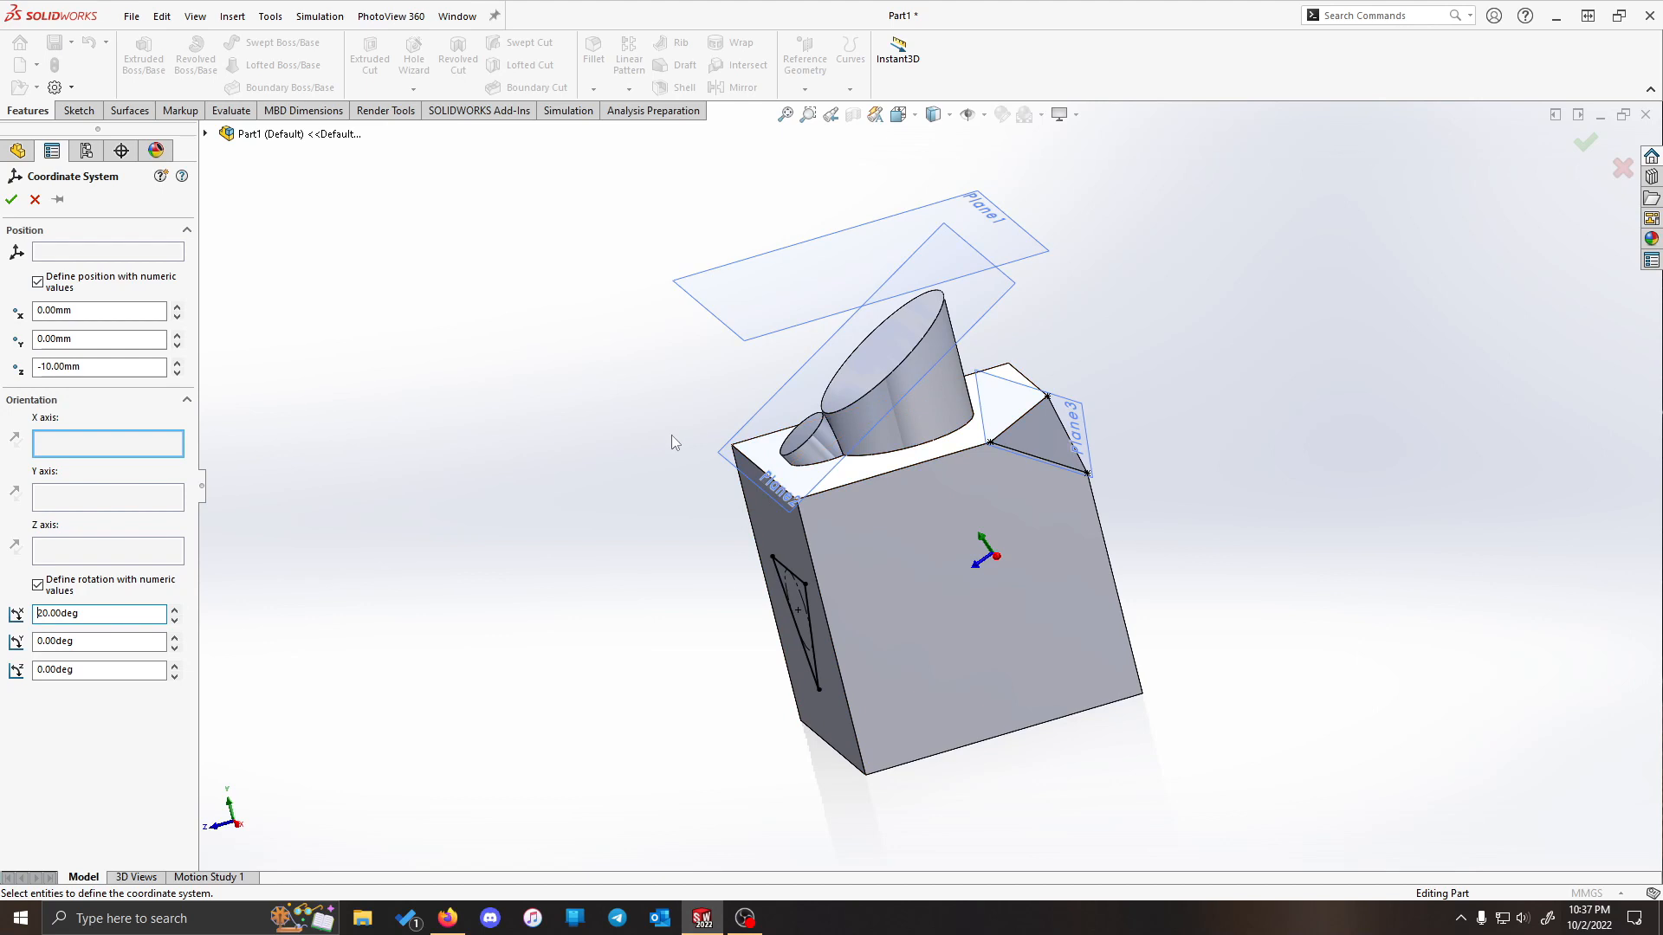
pyautogui.click(11, 199)
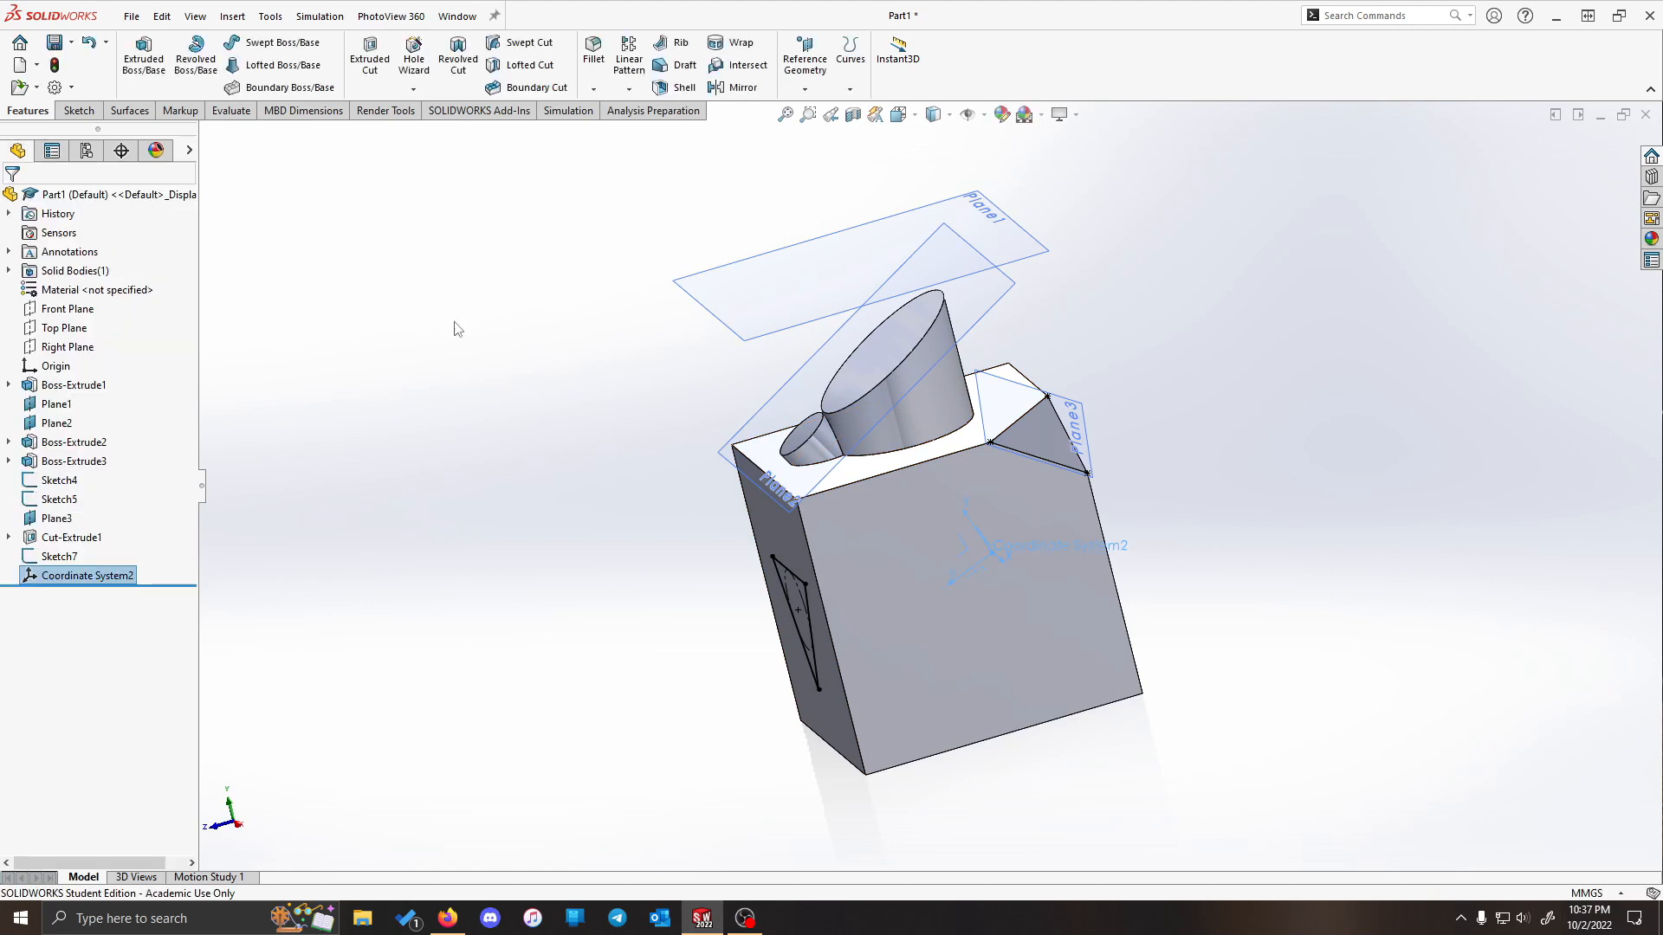
# Cut-extrude the triangular sketch on the cube's front face up to the XY plane of the new coordinate system.
pyautogui.click(370, 55)
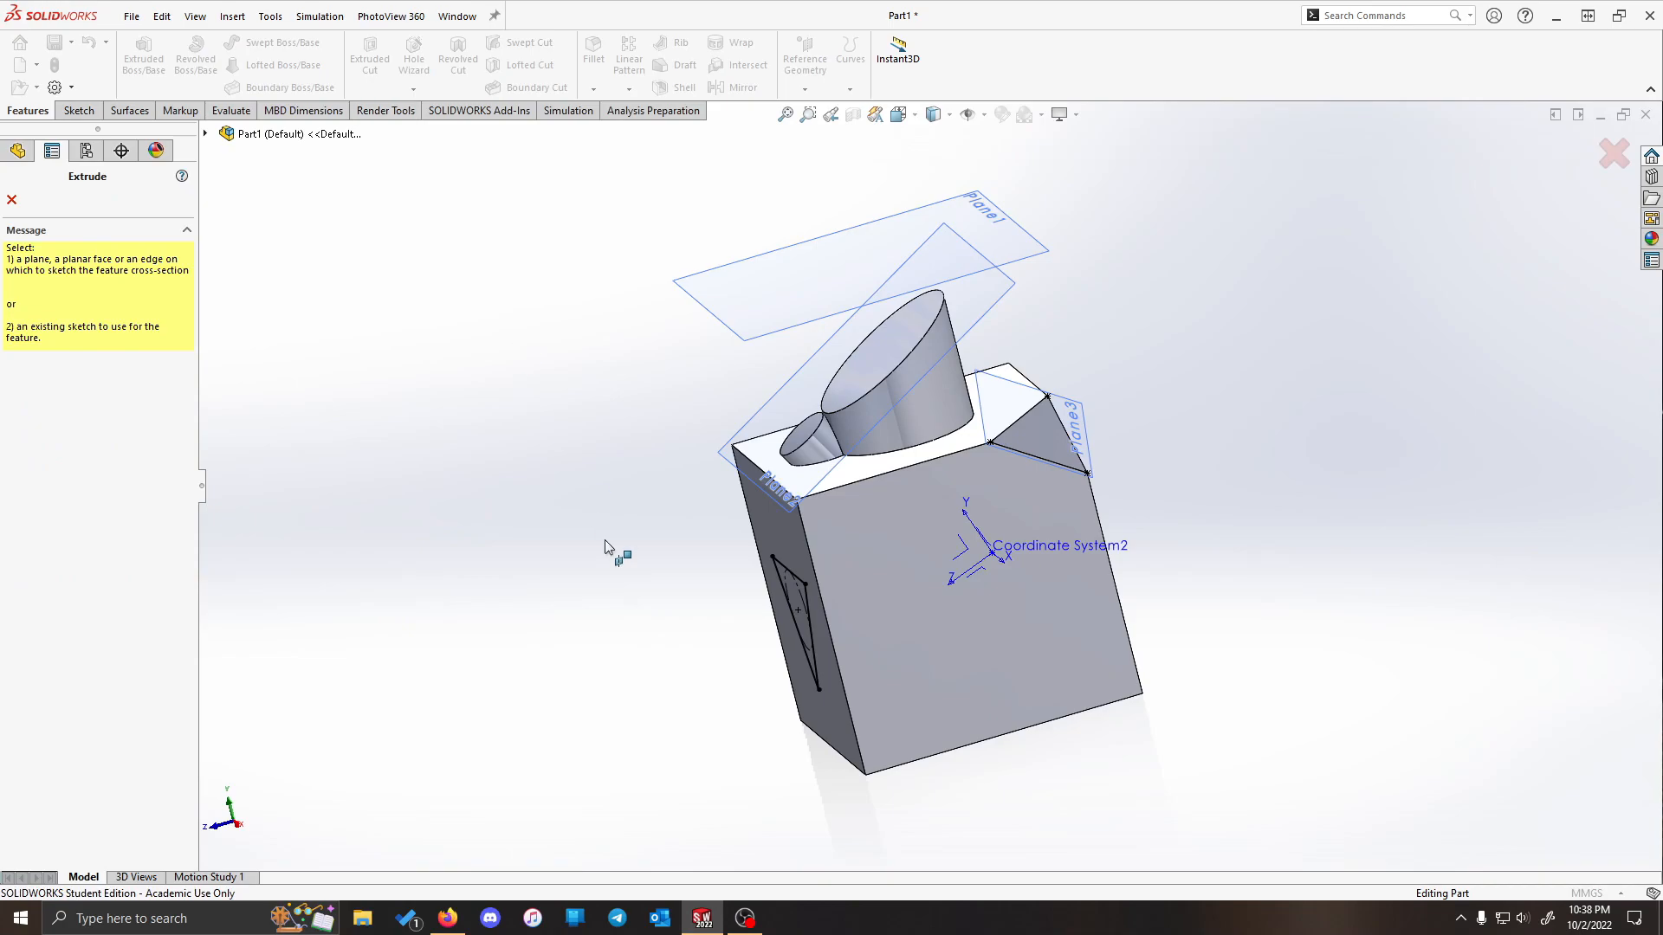
pyautogui.moveTo(598, 524)
pyautogui.mouseDown(button='middle')
pyautogui.moveTo(783, 532)
pyautogui.moveTo(868, 597)
pyautogui.mouseUp(button='middle')
pyautogui.click(869, 598)
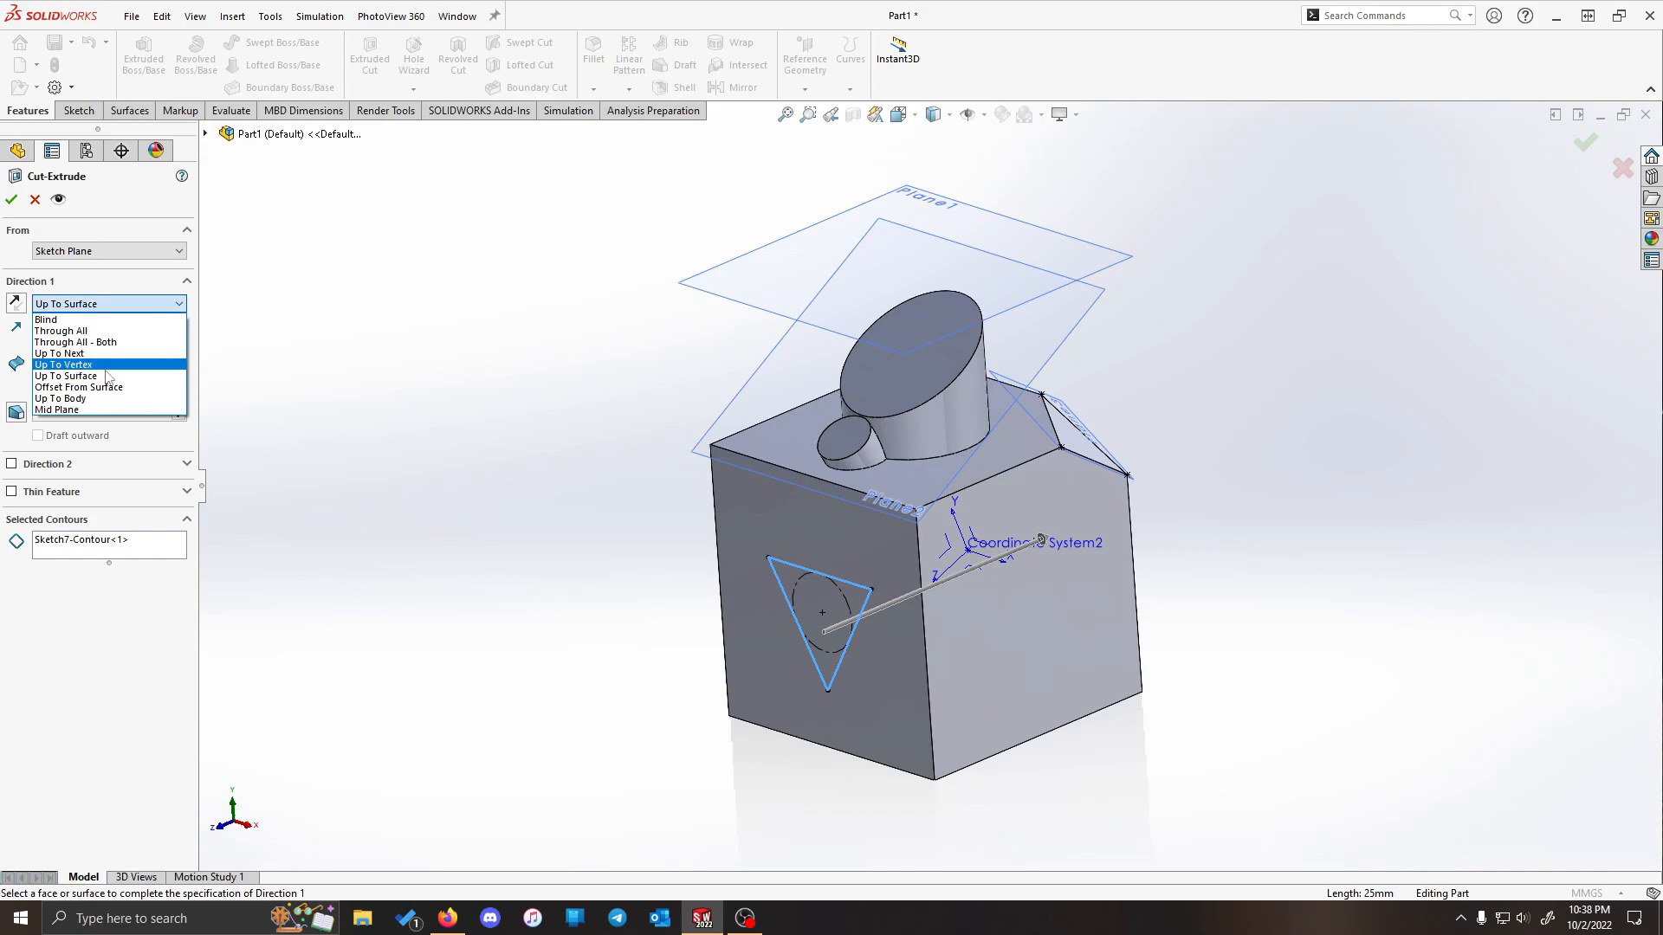
pyautogui.click(65, 376)
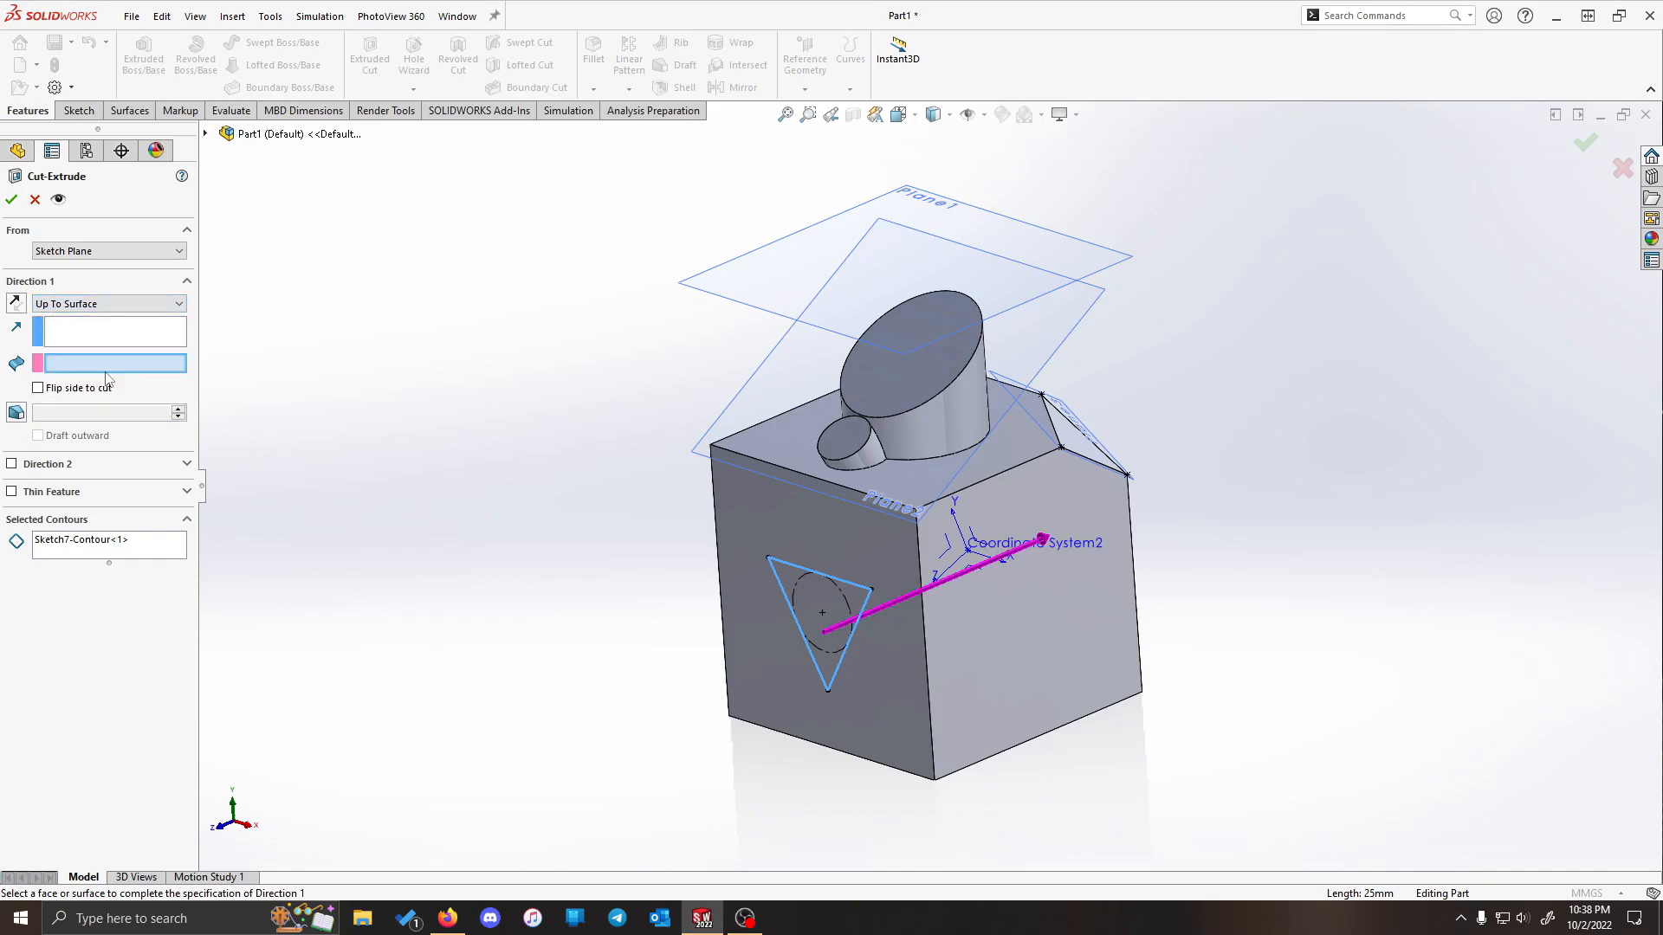
pyautogui.click(972, 521)
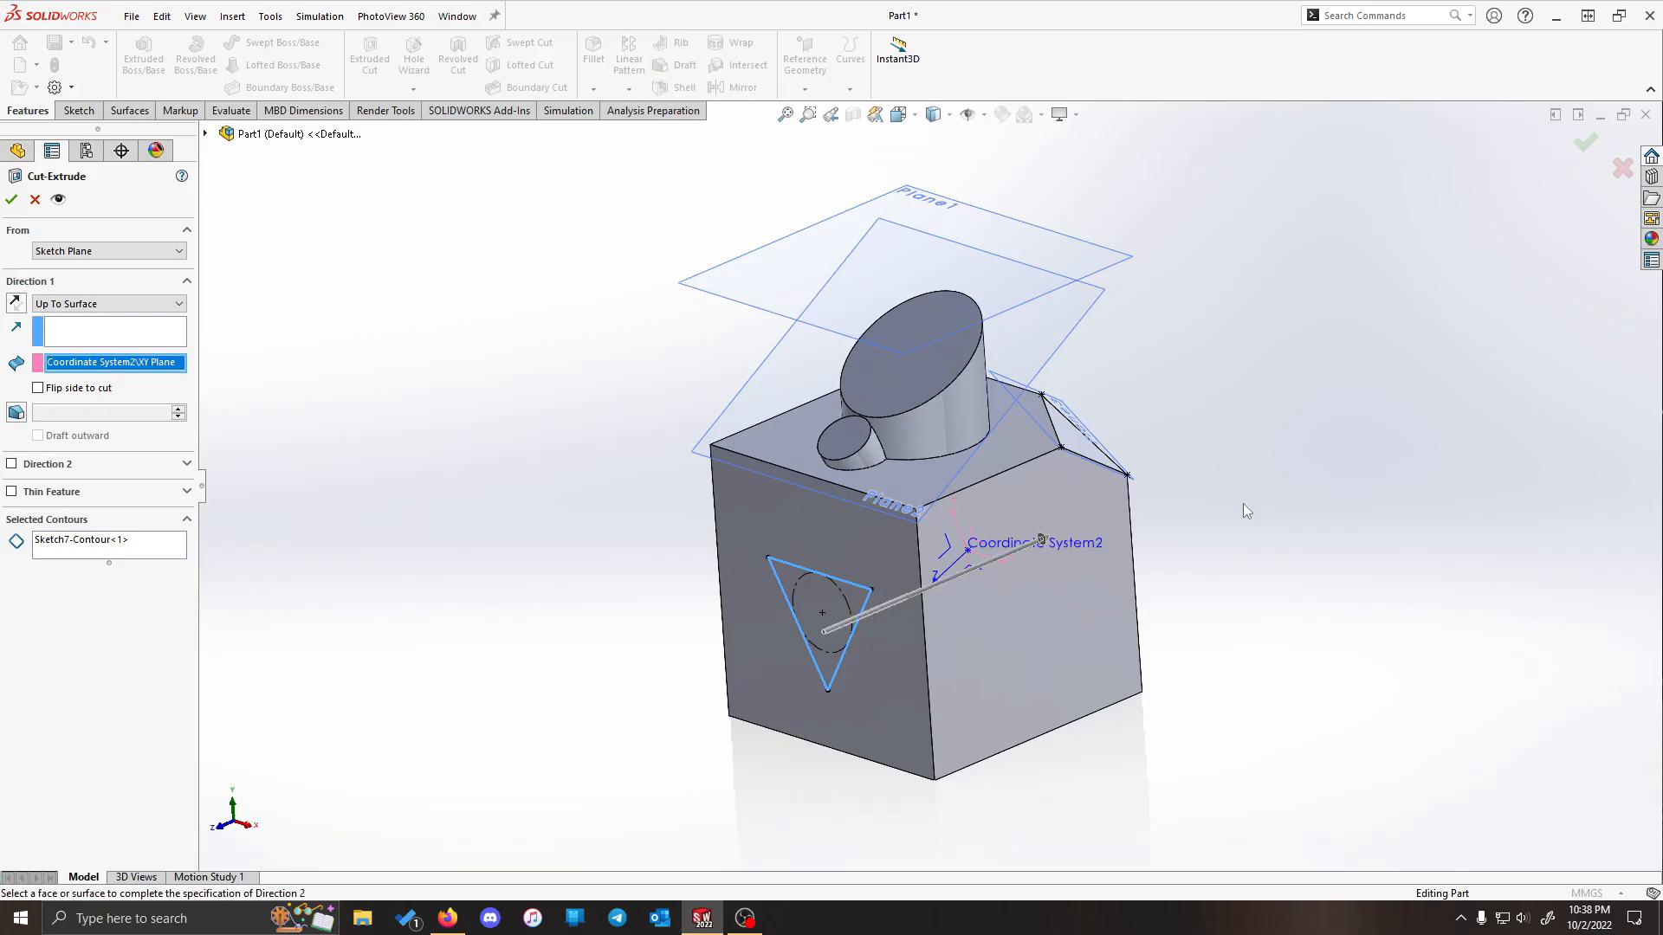
pyautogui.click(11, 200)
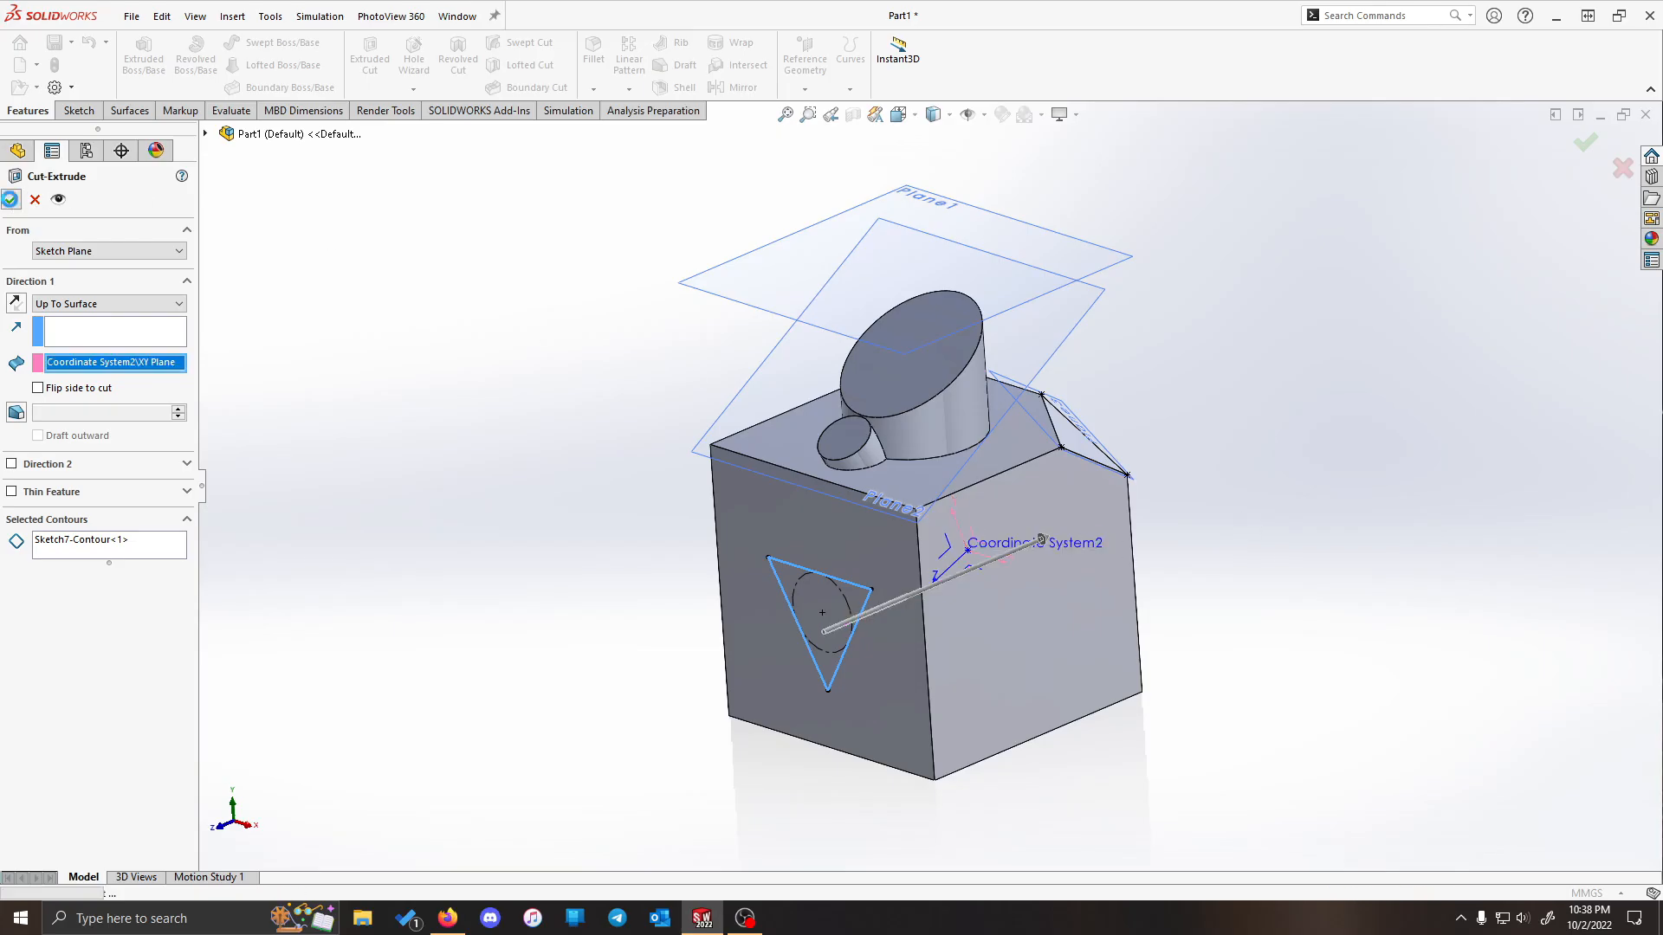
pyautogui.click(597, 513)
pyautogui.moveTo(567, 630); pyautogui.dragTo(638, 509, button='middle')
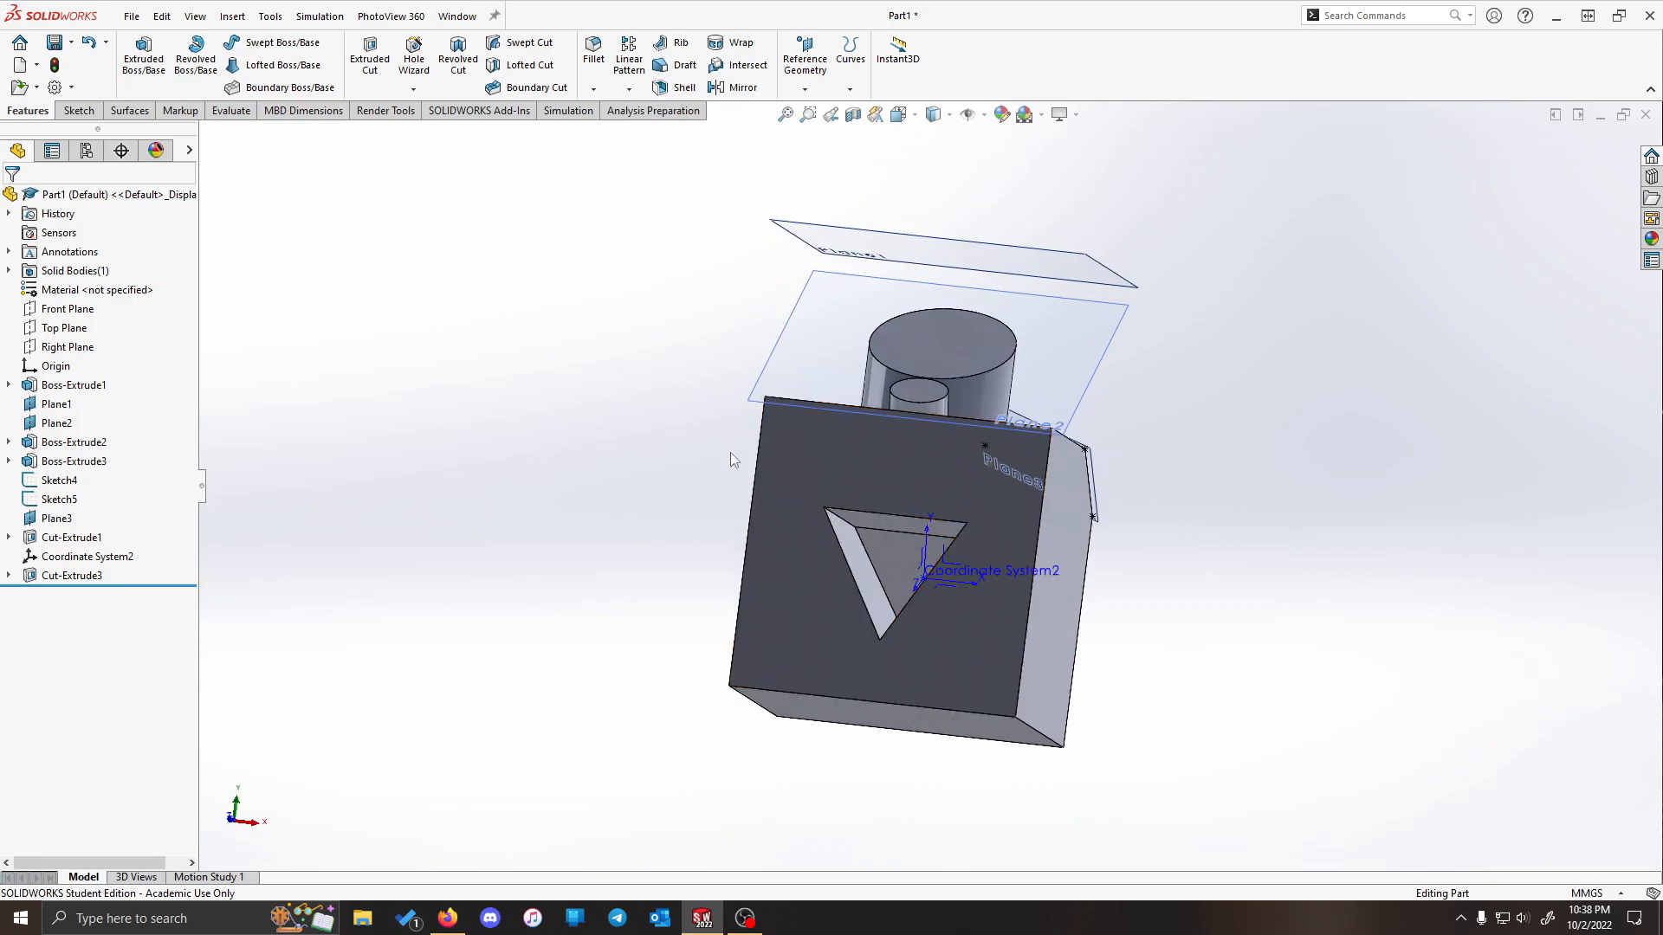
# Examine the depth and slanted end of the triangular cut in a temporary section view on the Right Plane.
pyautogui.moveTo(1265, 465); pyautogui.dragTo(827, 158, button='middle')
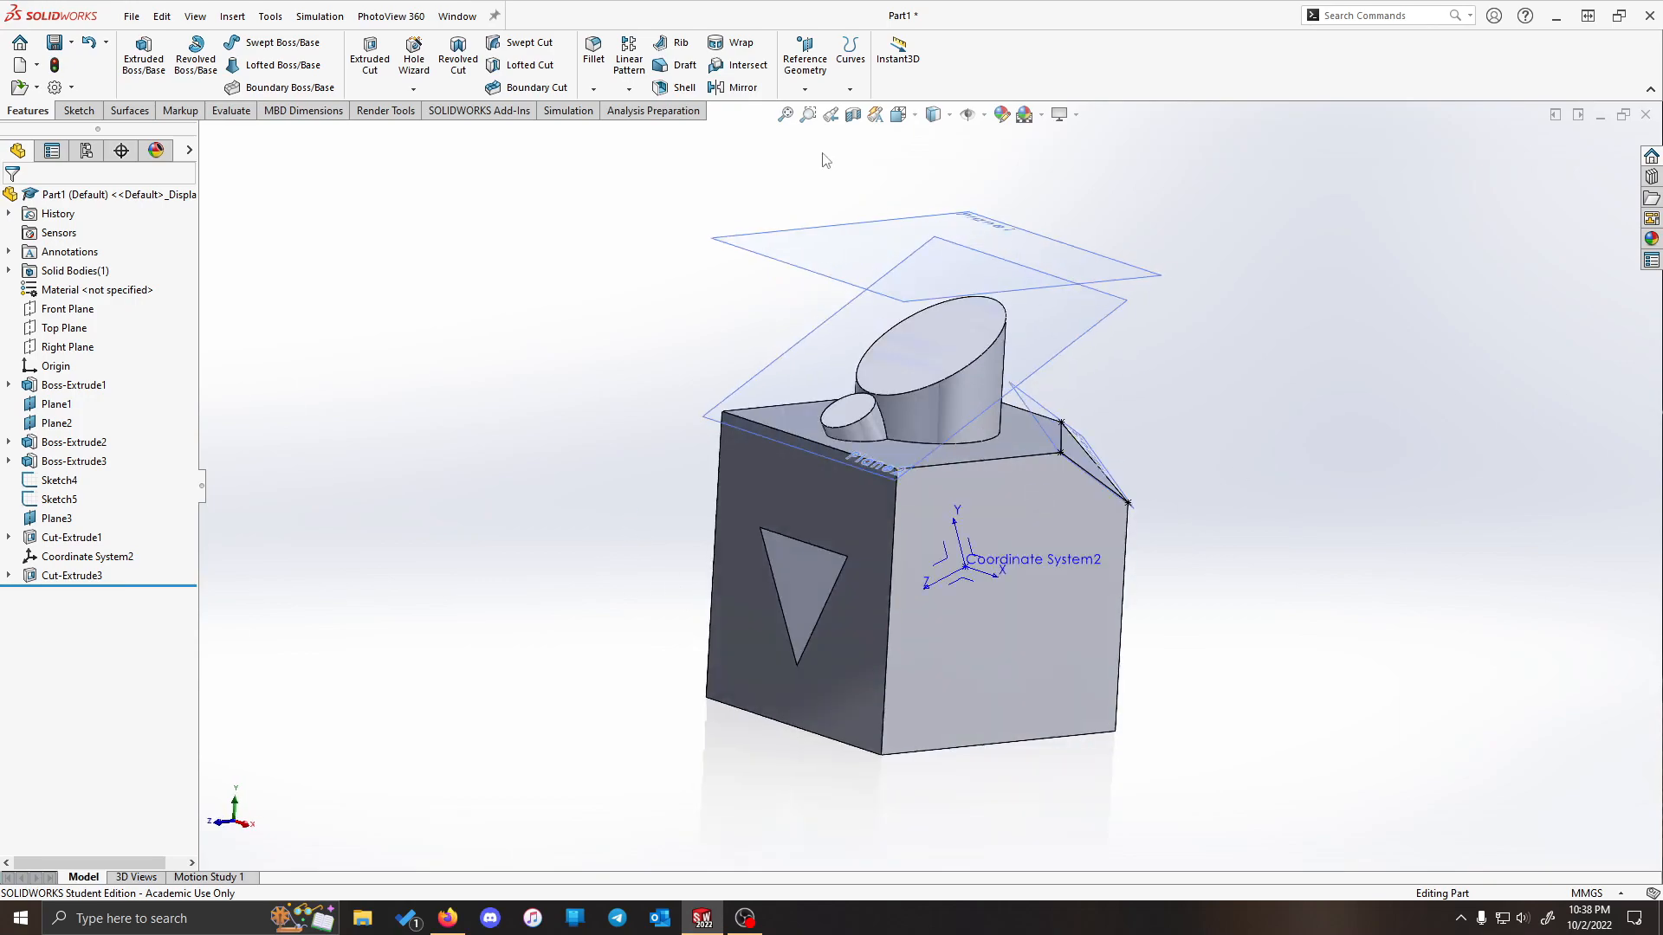
pyautogui.click(854, 115)
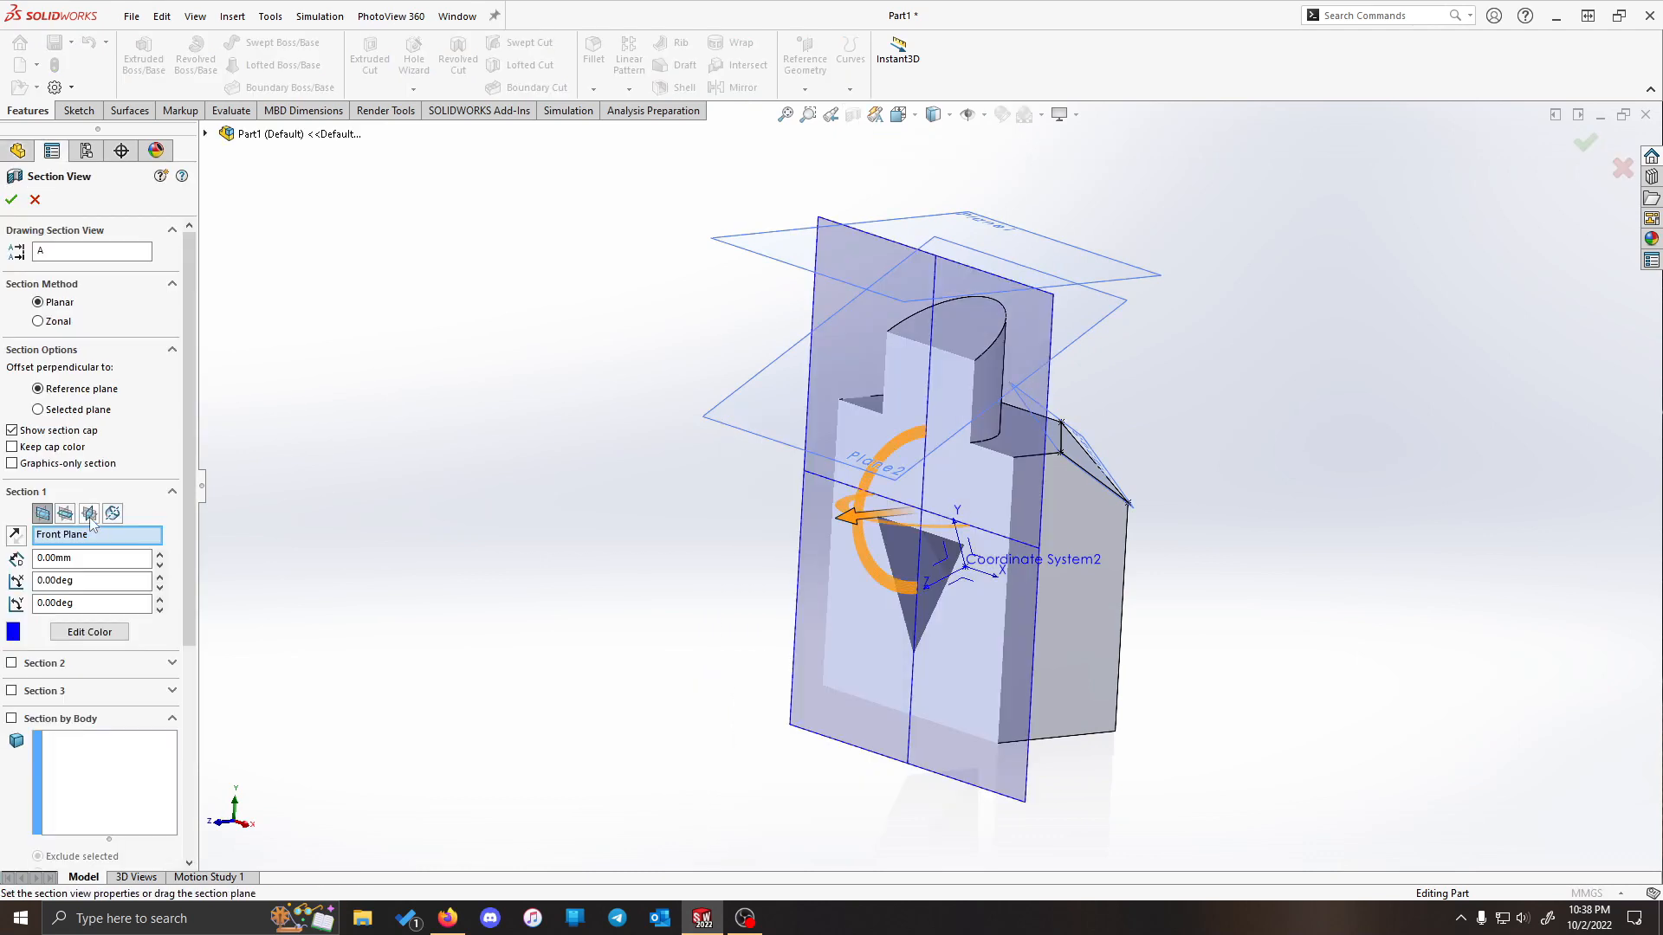
pyautogui.click(89, 515)
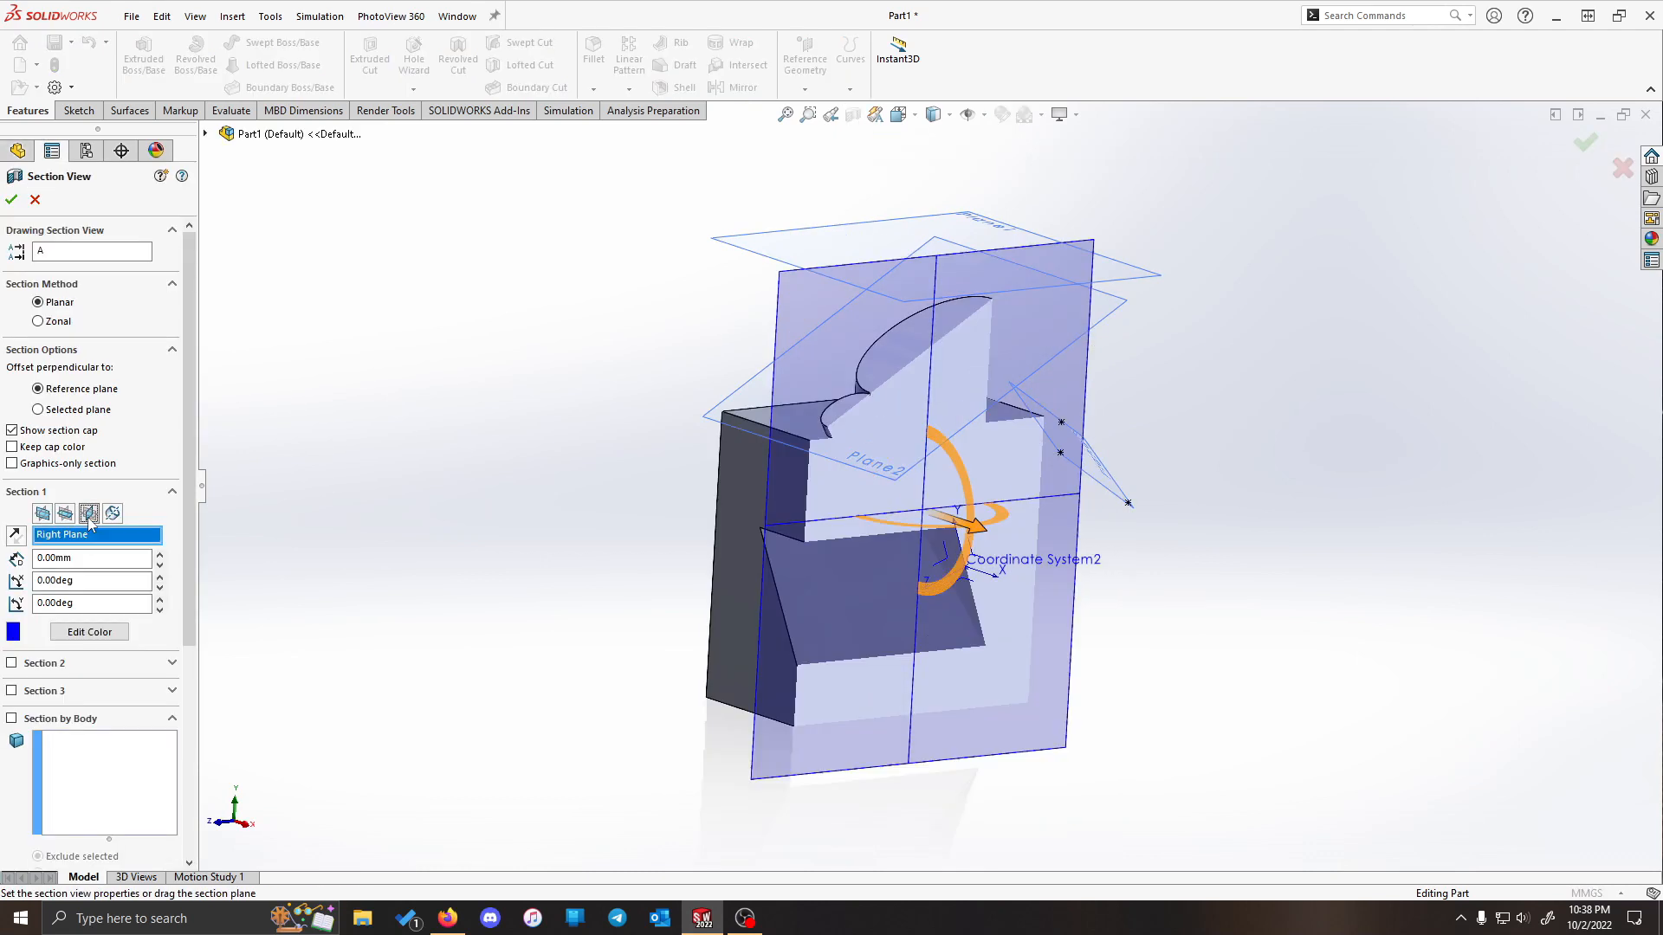
pyautogui.moveTo(655, 616); pyautogui.dragTo(577, 545, button='middle')
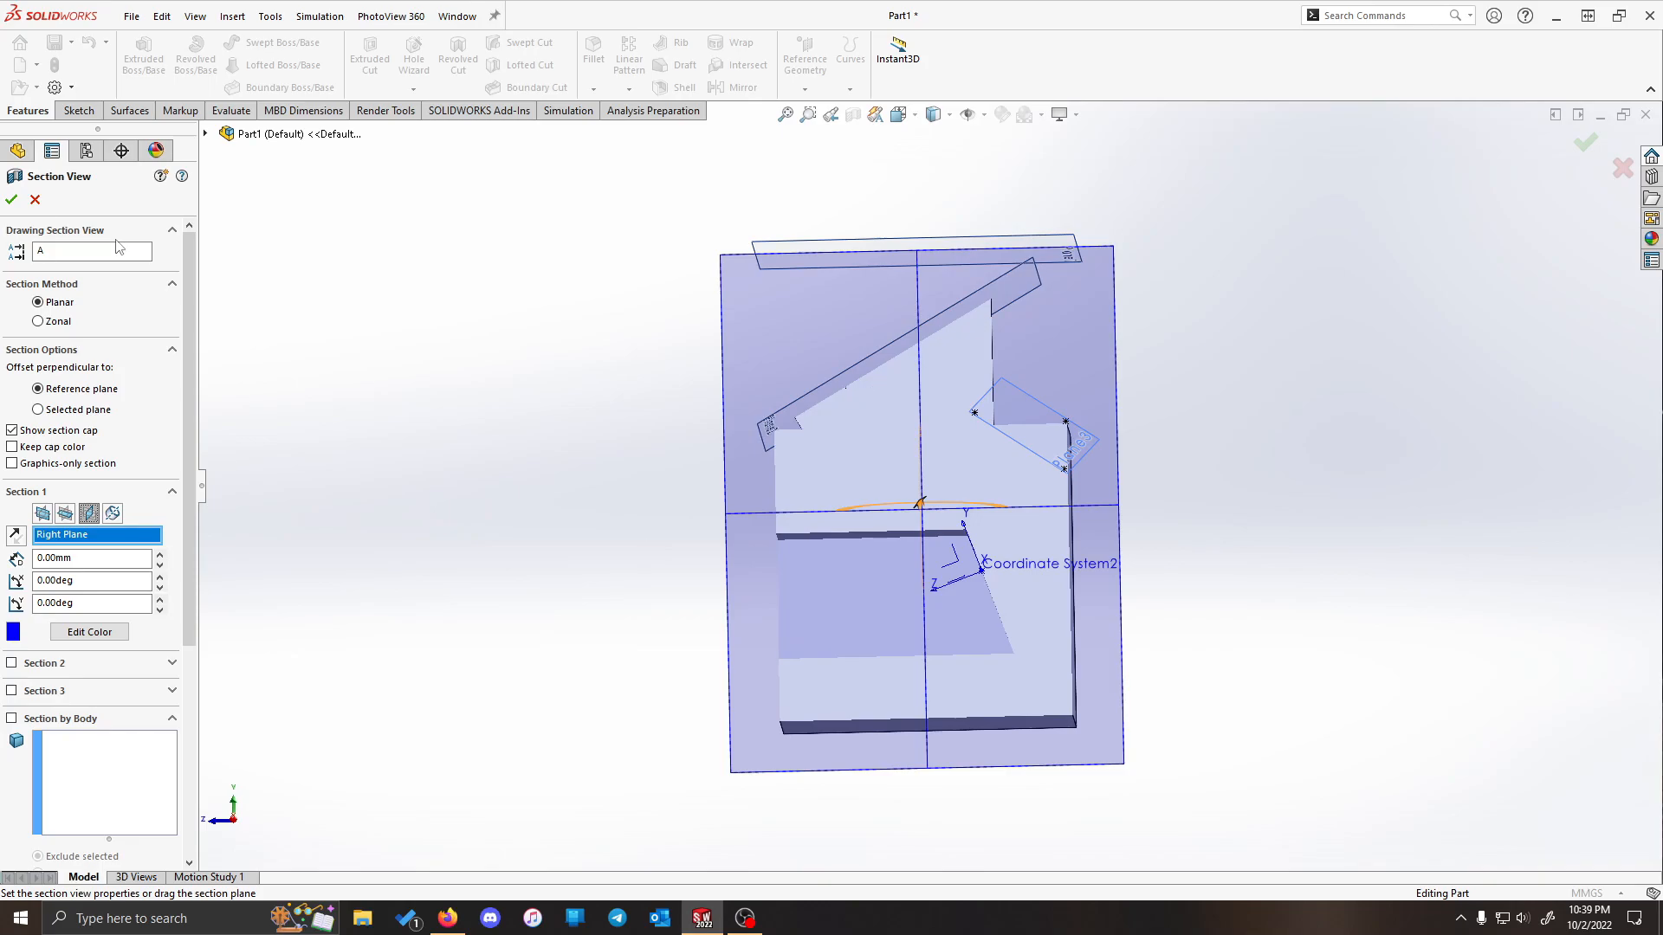
pyautogui.click(34, 200)
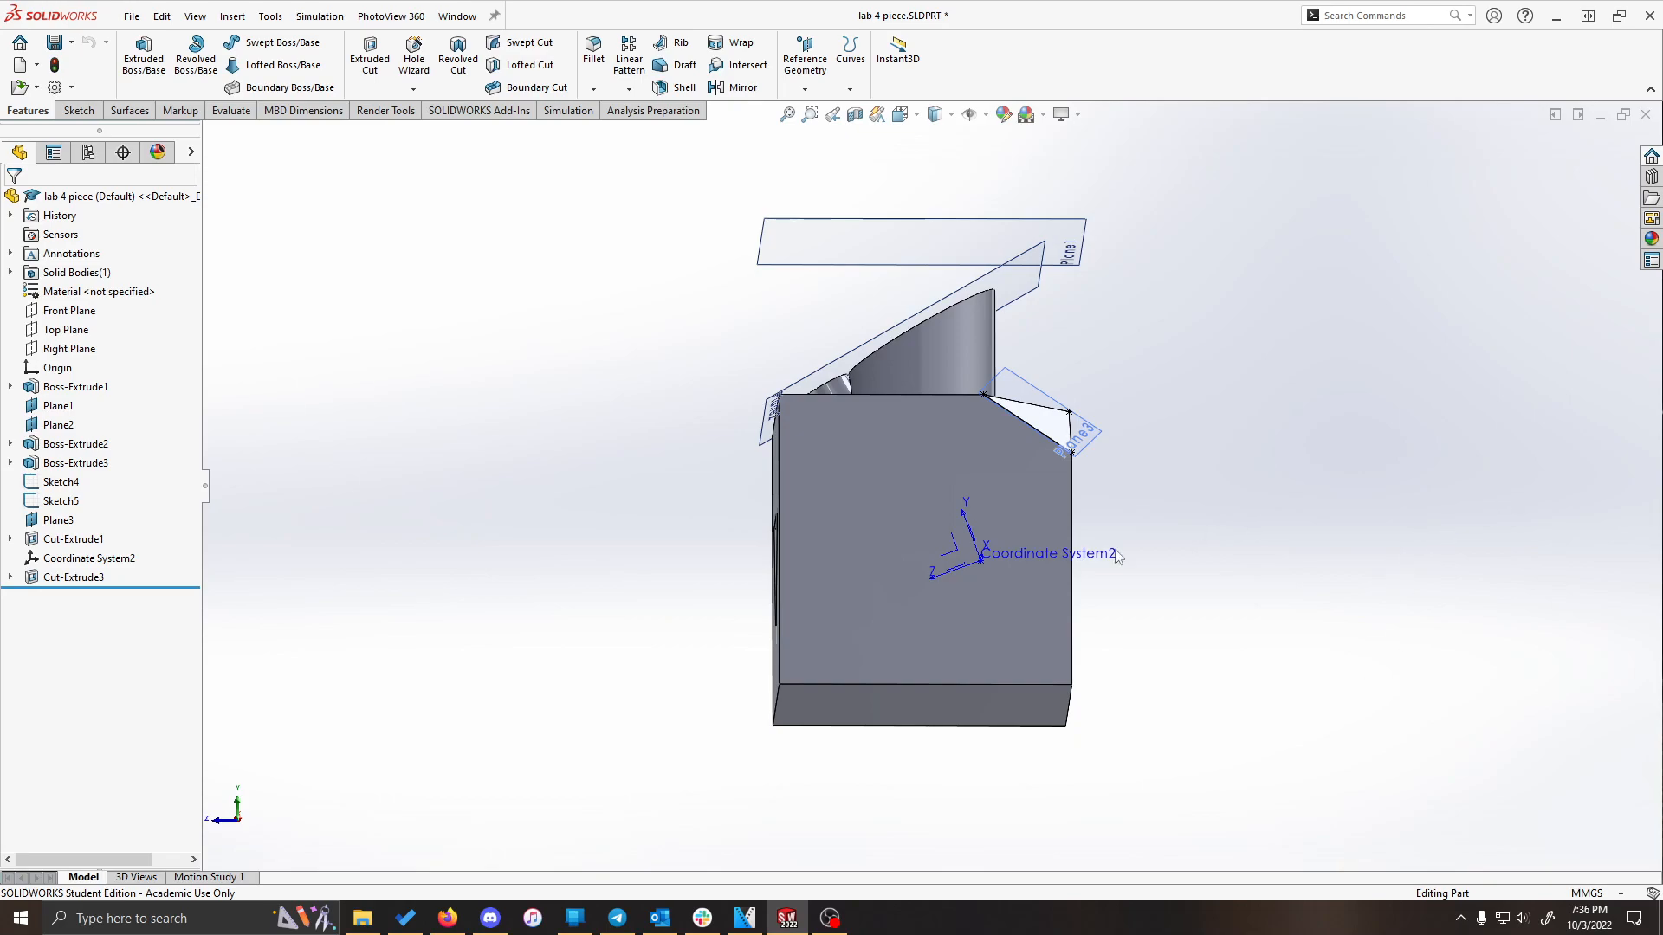
# Hide Plane3 at the cut corner and show it again.
pyautogui.click(60, 520)
pyautogui.rightClick(65, 522)
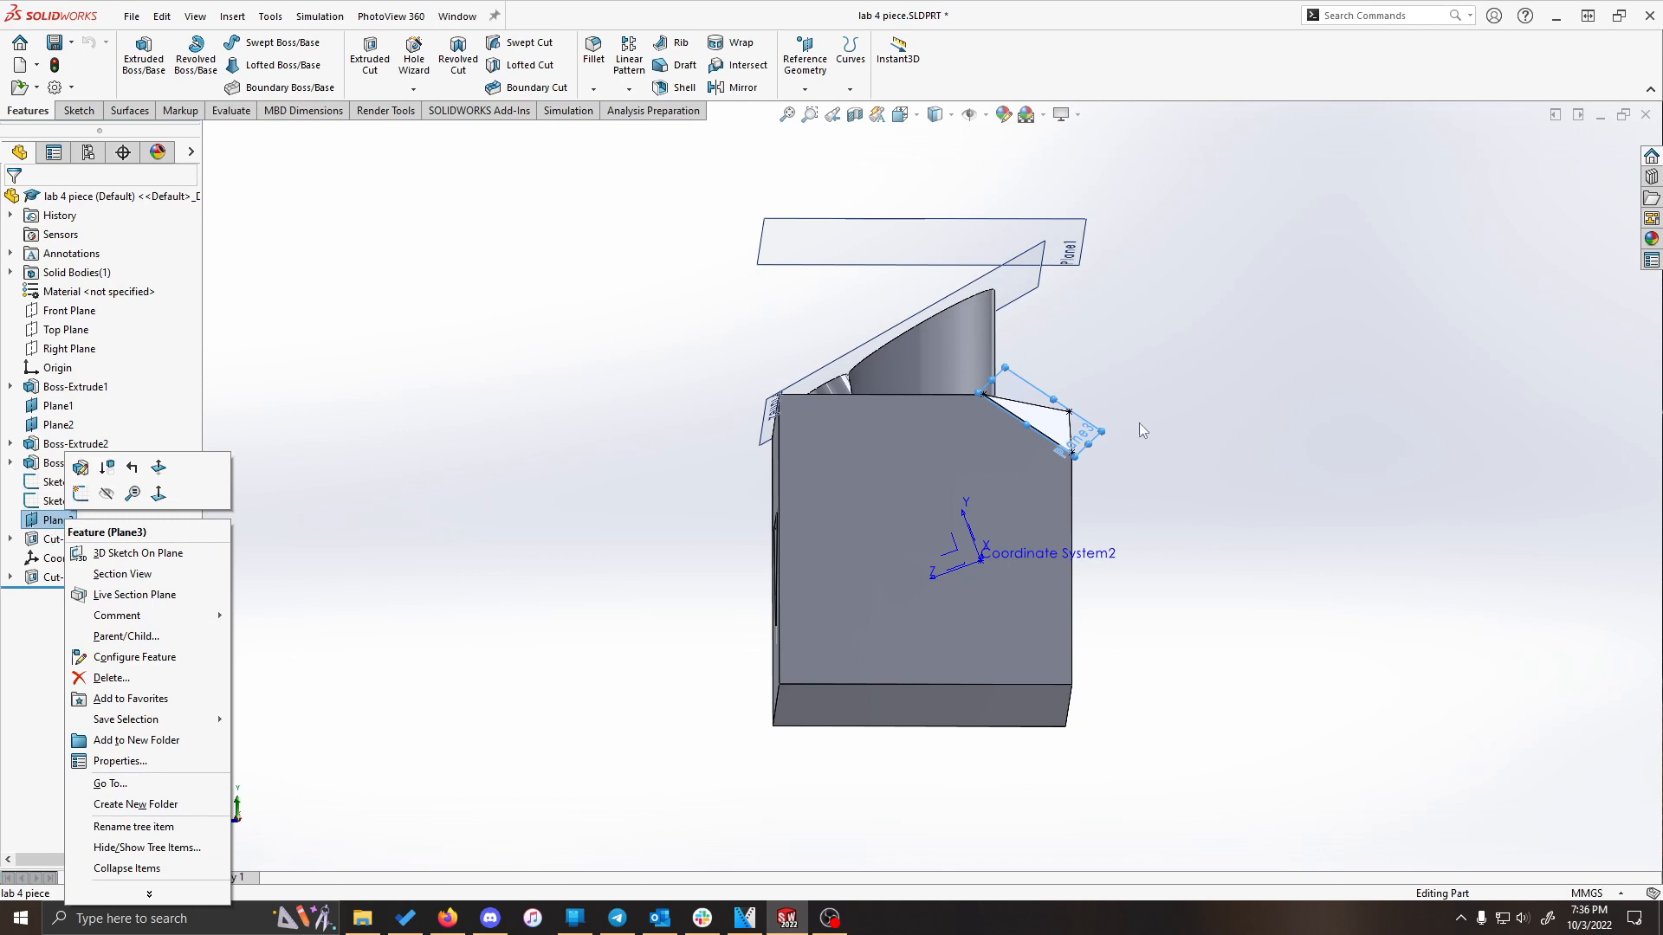
pyautogui.click(106, 494)
pyautogui.rightClick(60, 520)
pyautogui.click(106, 494)
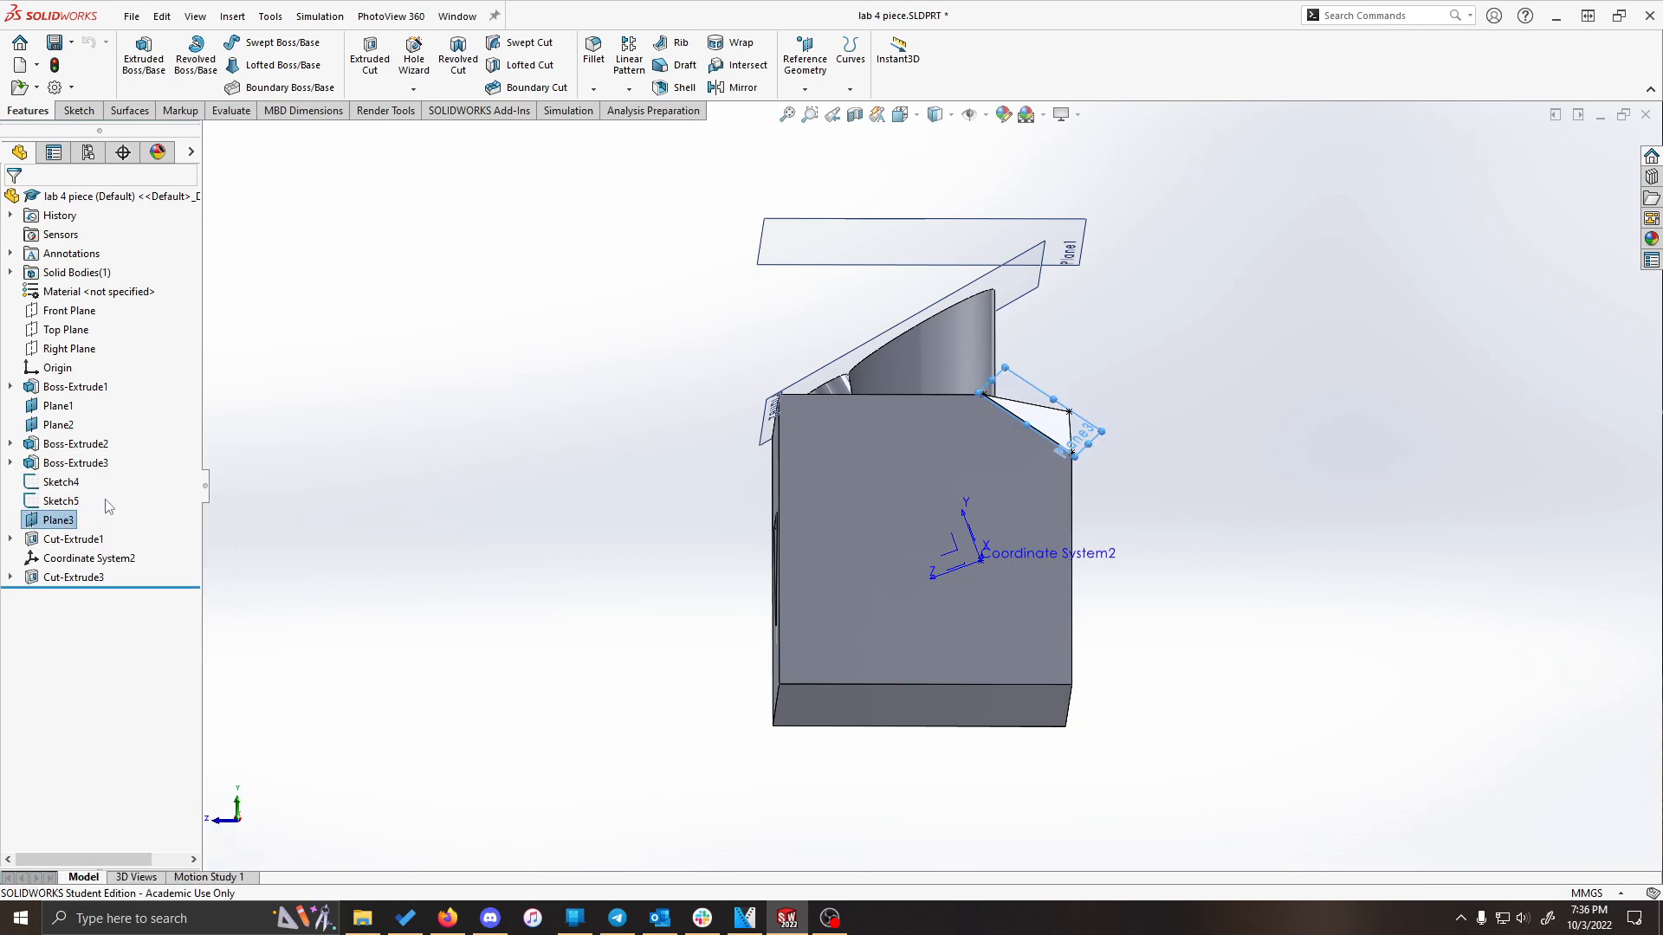
pyautogui.click(476, 504)
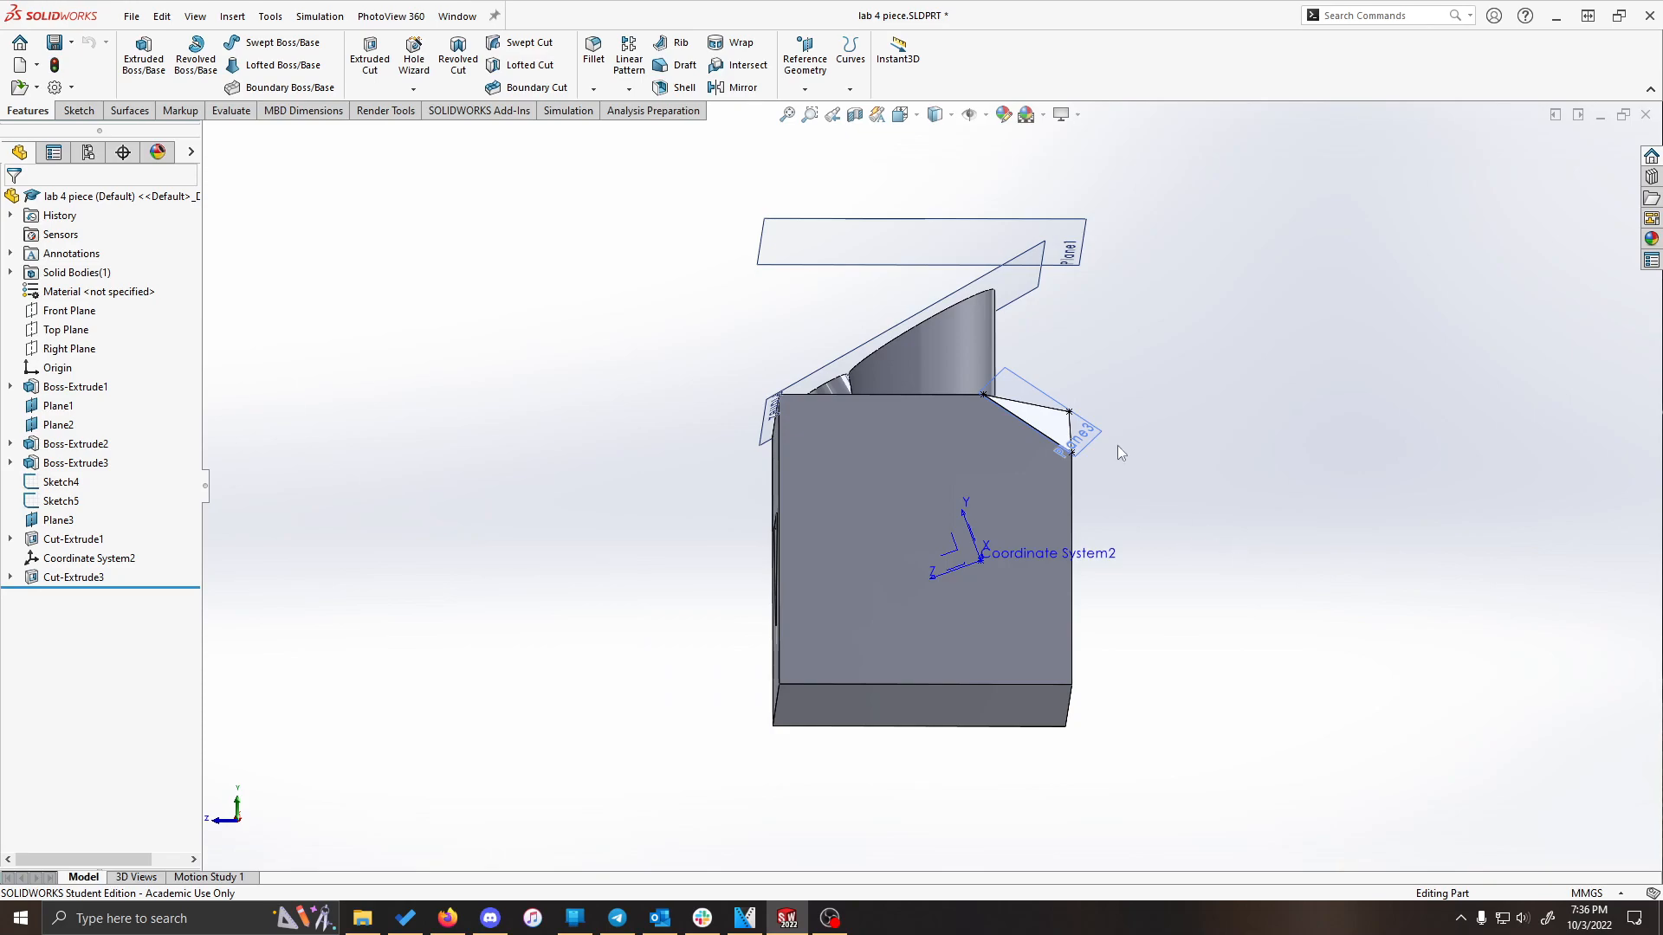
# Hide all reference geometry and sketches in the view at once, and show them again.
pyautogui.click(969, 116)
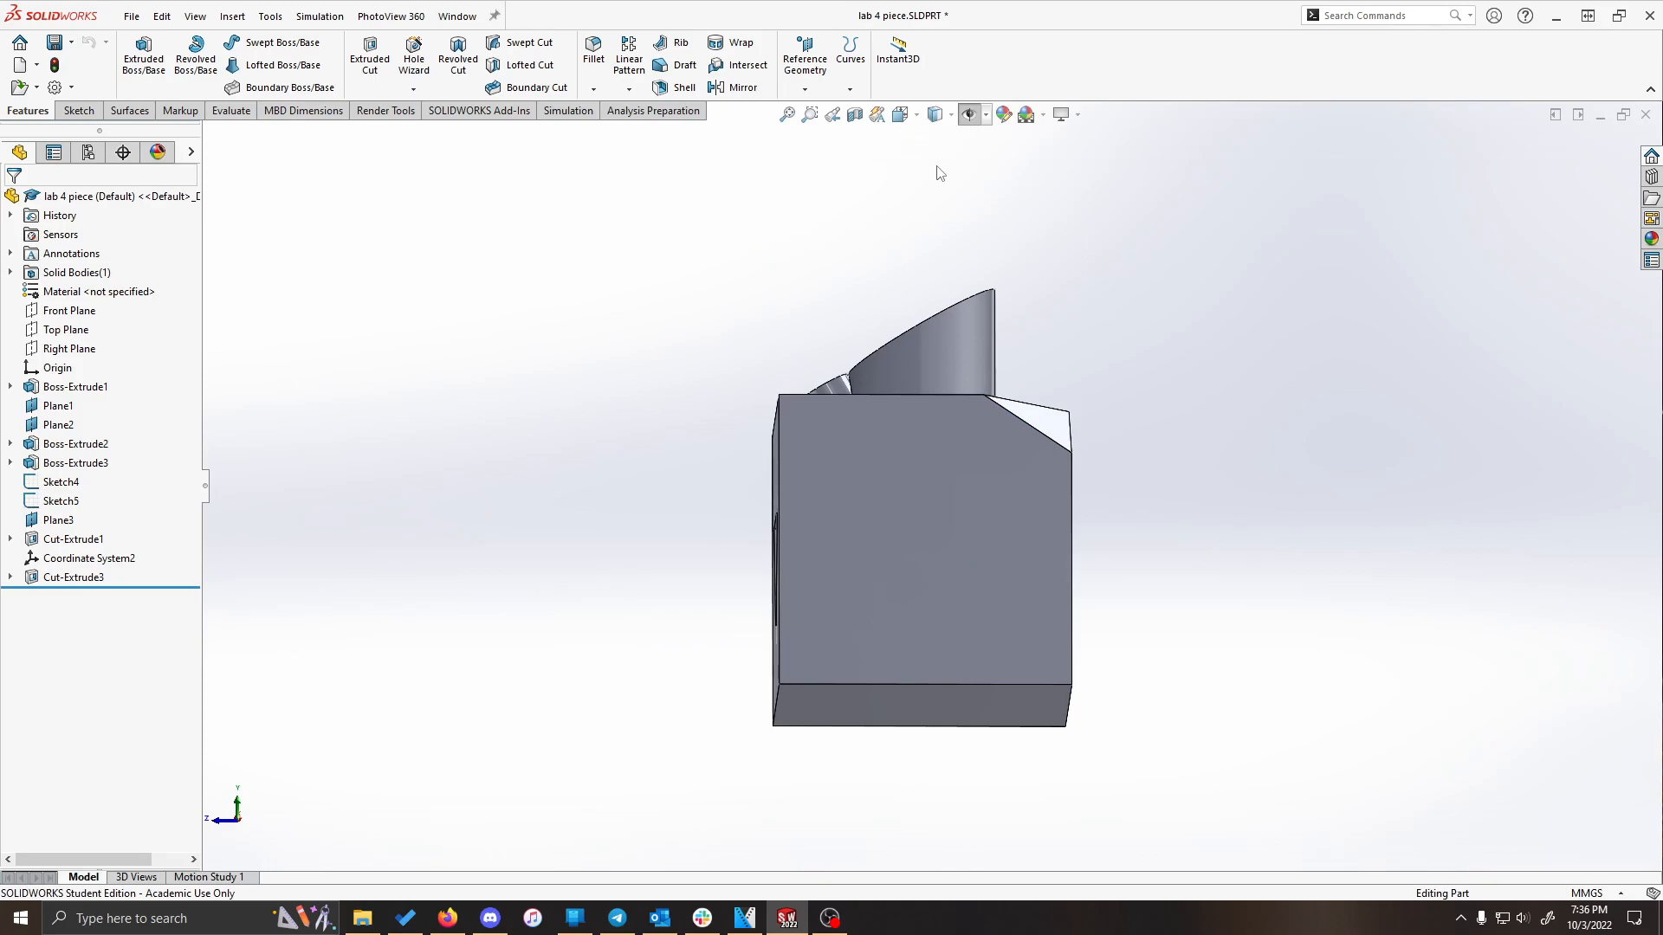
pyautogui.click(976, 119)
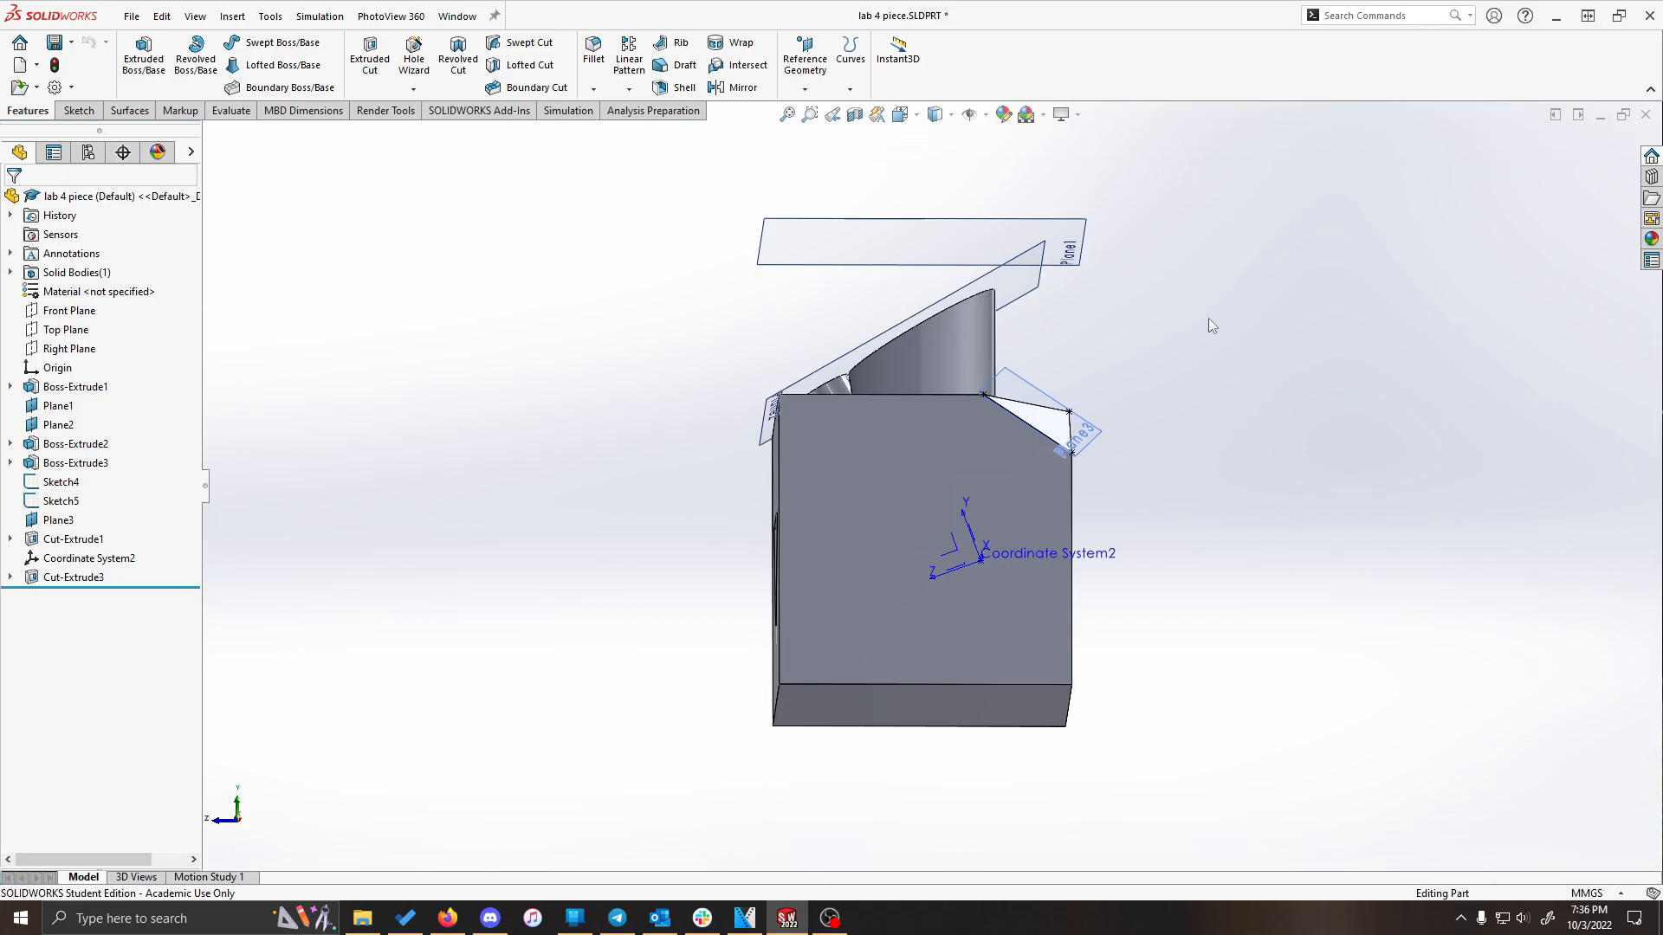
pyautogui.click(987, 116)
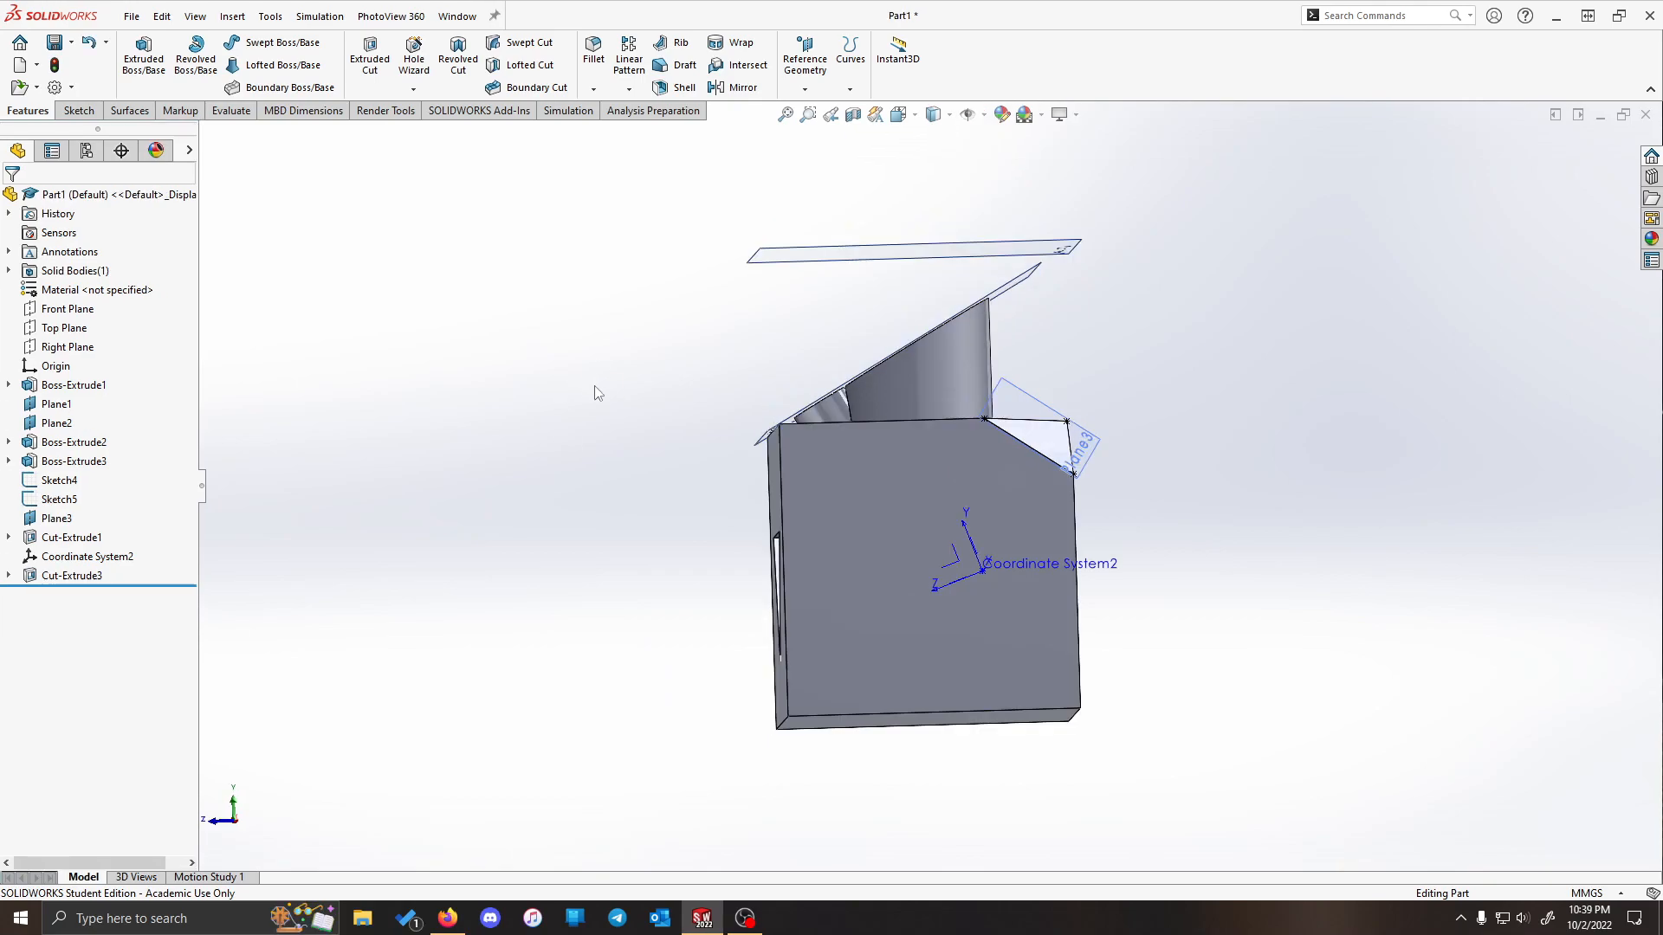
pyautogui.moveTo(594, 386); pyautogui.dragTo(606, 507, button='middle')
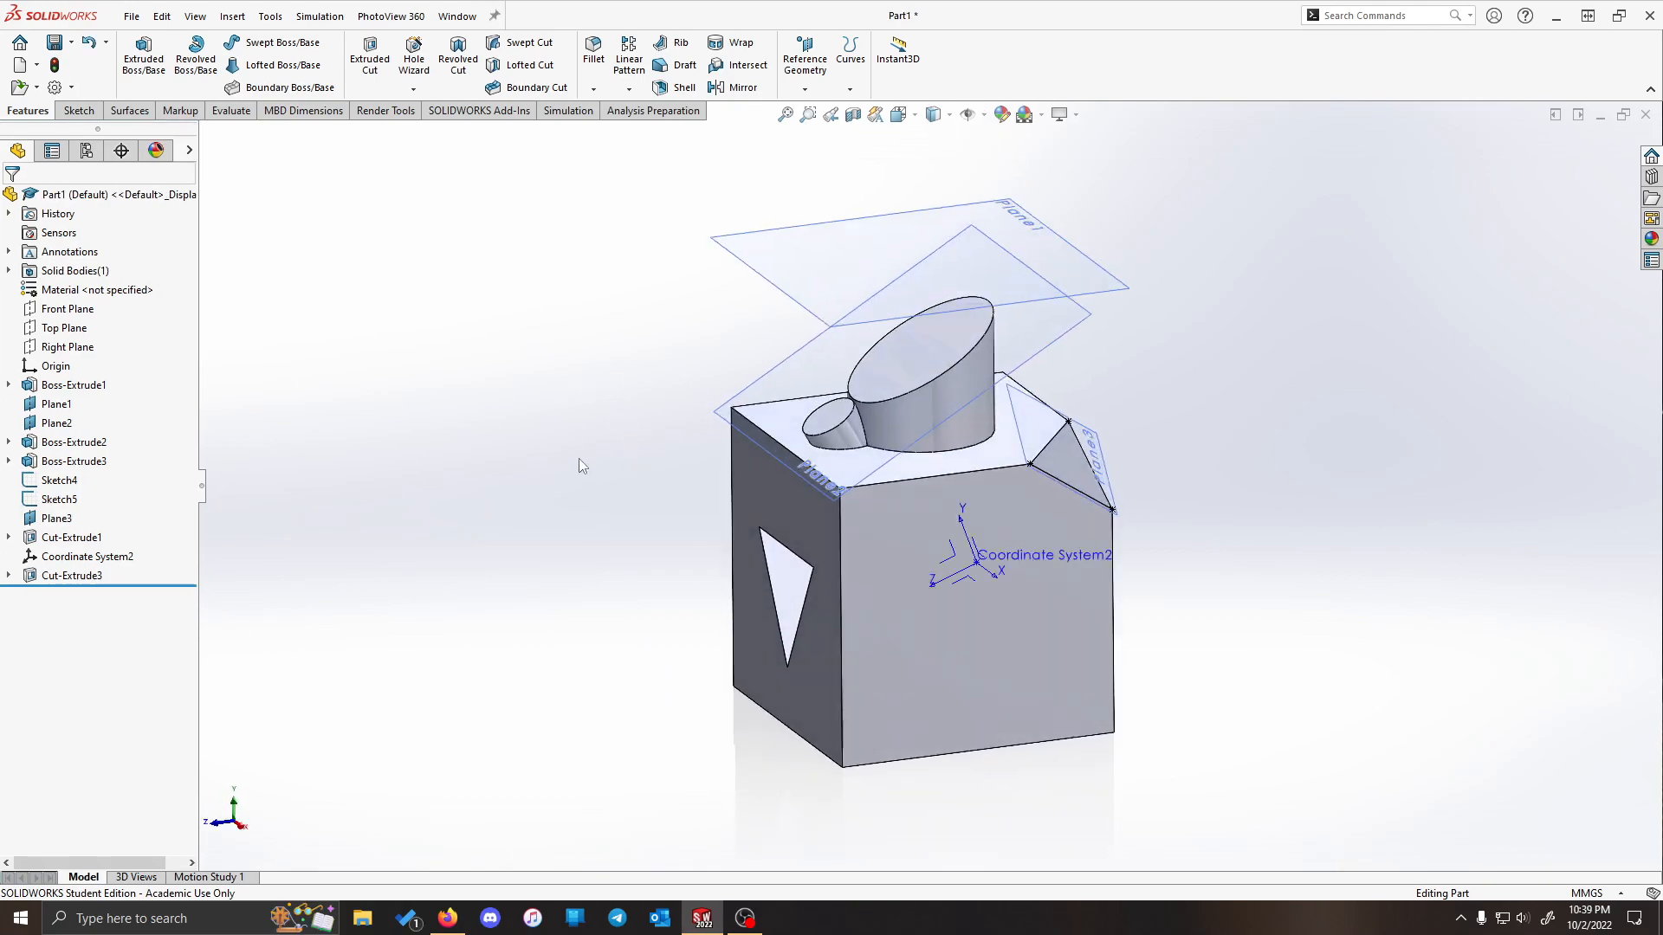